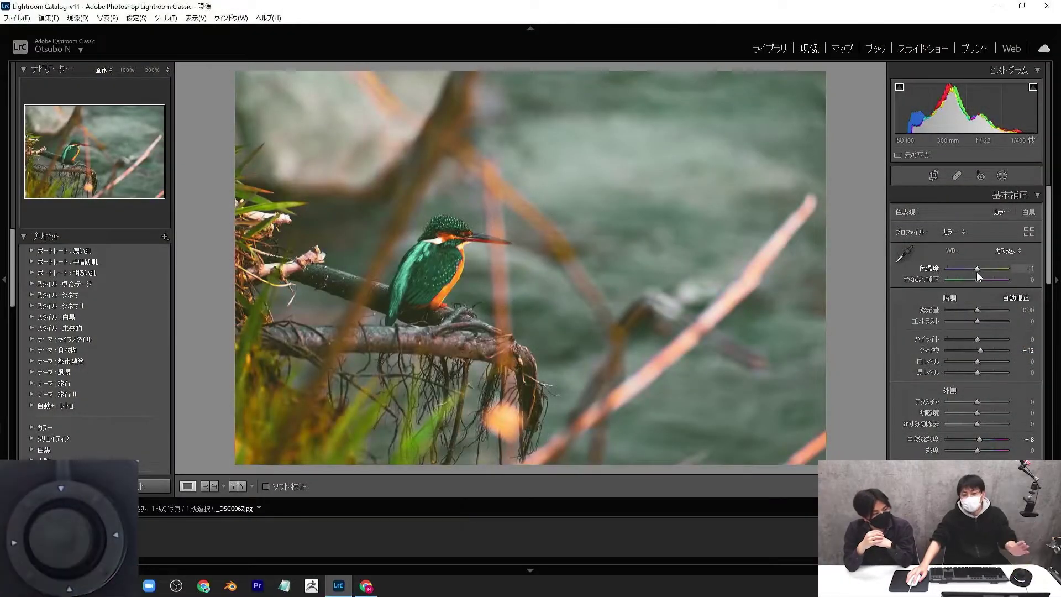
# Try warmer and cooler Temp values on the kingfisher photo, finishing with Temp at 0
pyautogui.doubleClick(978, 271)
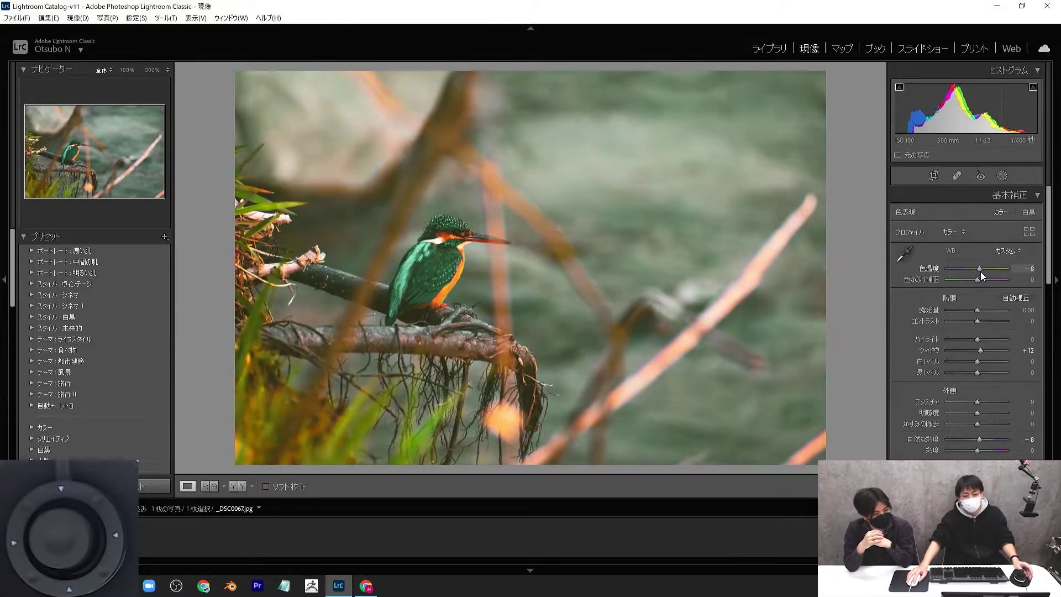
pyautogui.moveTo(981, 271)
pyautogui.mouseDown()
pyautogui.moveTo(970, 269)
pyautogui.moveTo(980, 271)
pyautogui.mouseUp()
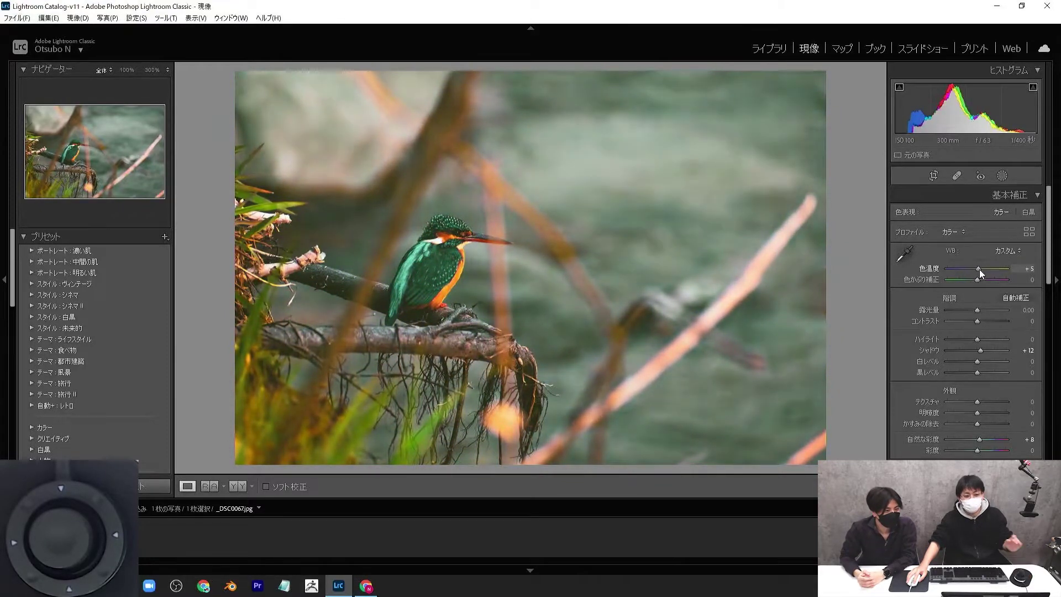
pyautogui.moveTo(981, 270); pyautogui.dragTo(974, 272)
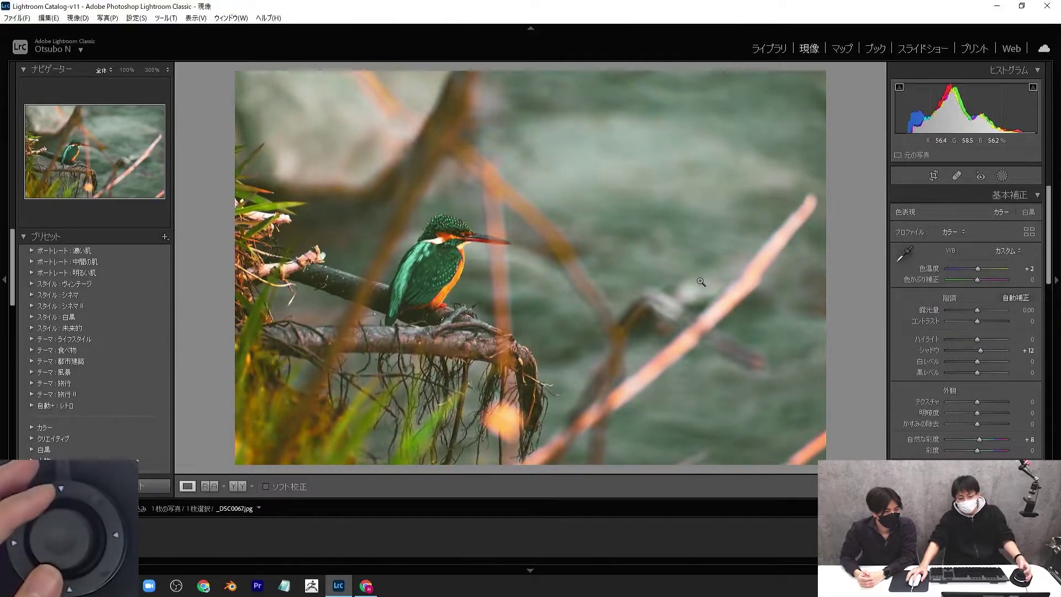
pyautogui.press('-')
pyautogui.press('-')
pyautogui.press('-')
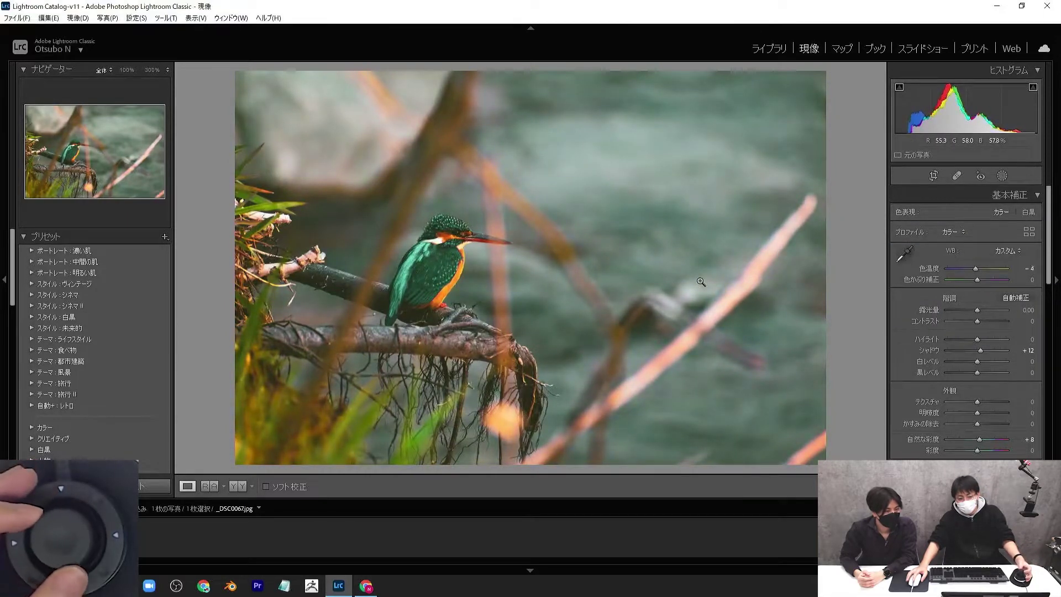
pyautogui.press('=')
pyautogui.press('=')
pyautogui.press('=')
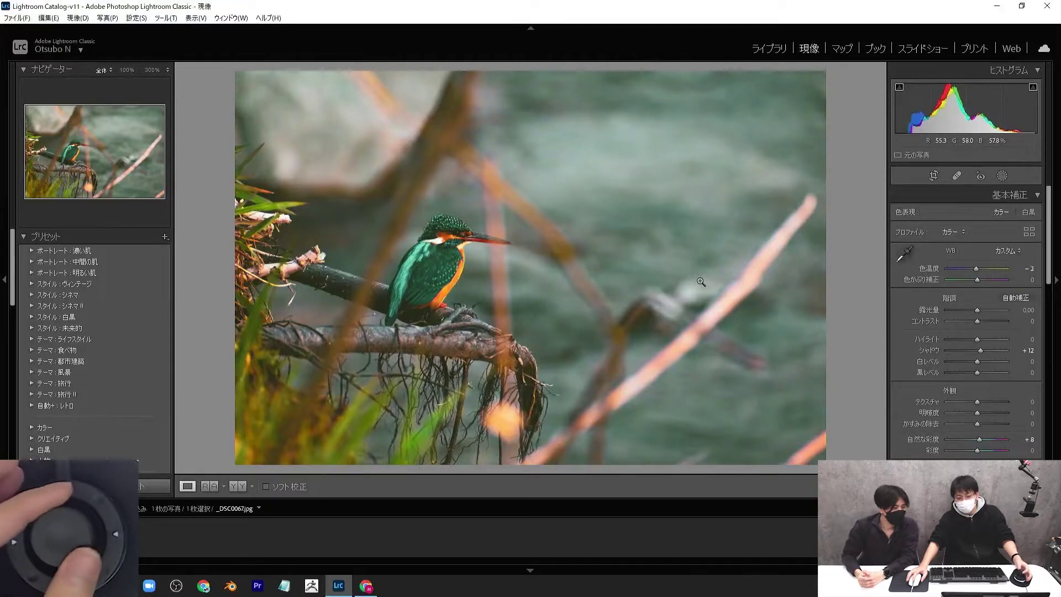
pyautogui.press('=')
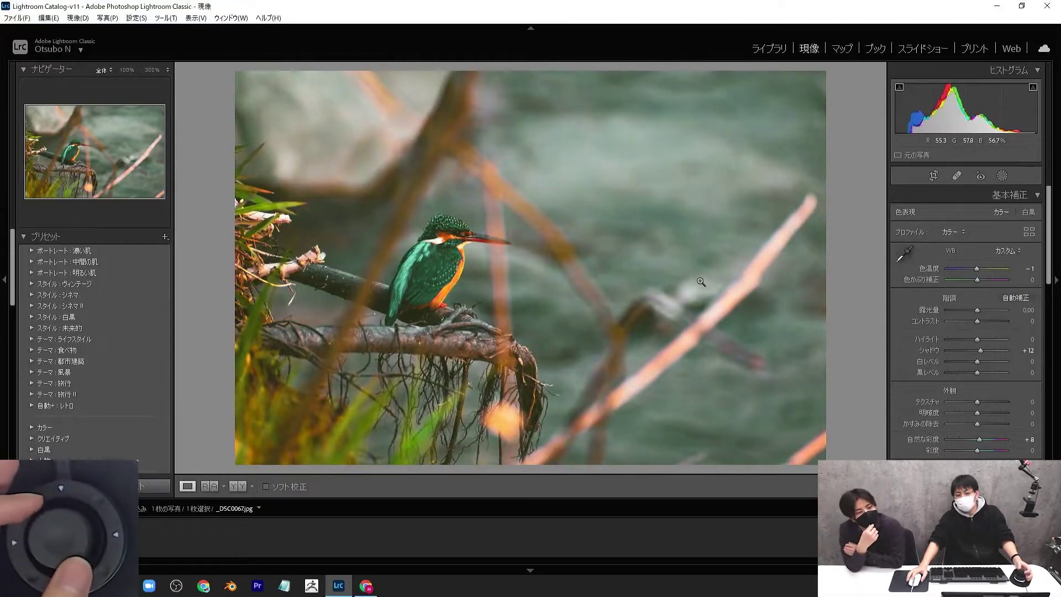
pyautogui.press('-')
pyautogui.press('-')
pyautogui.press('-')
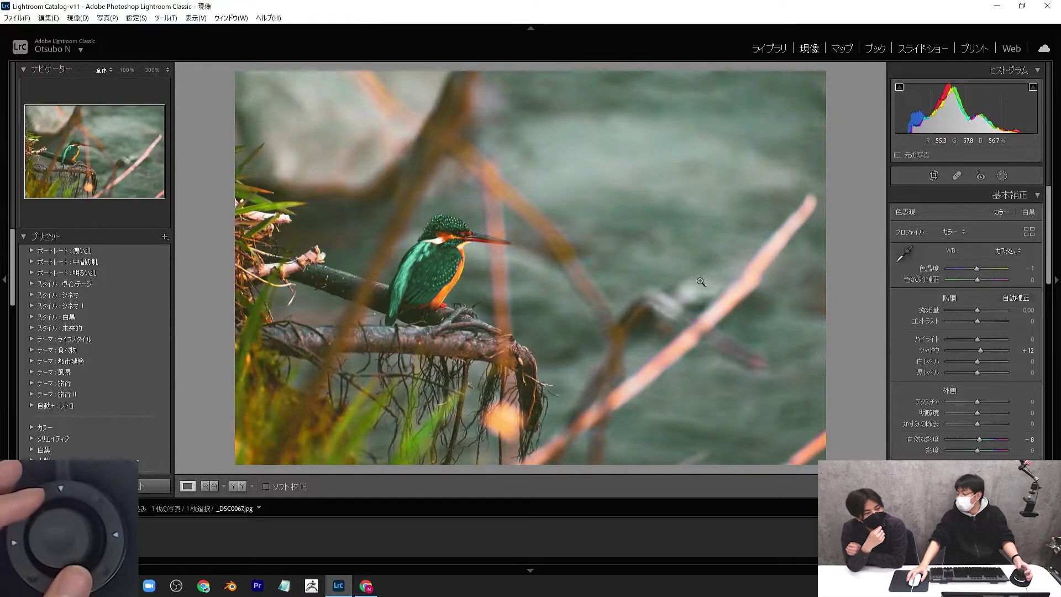
pyautogui.press('=')
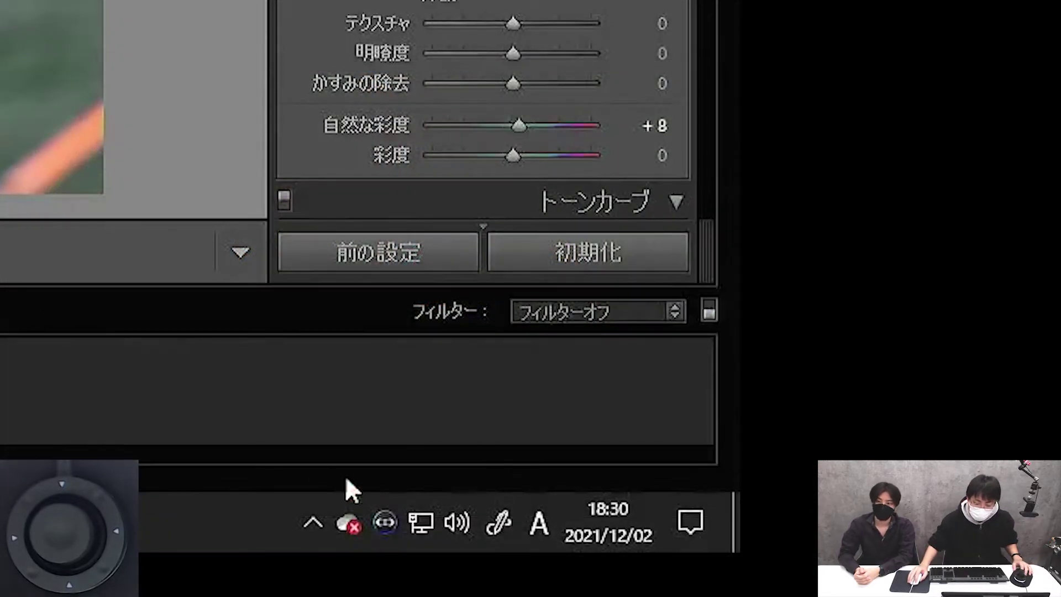
# Open the Orbital2 Core settings window via the tray icon's 設定画面を開く item
pyautogui.rightClick(389, 530)
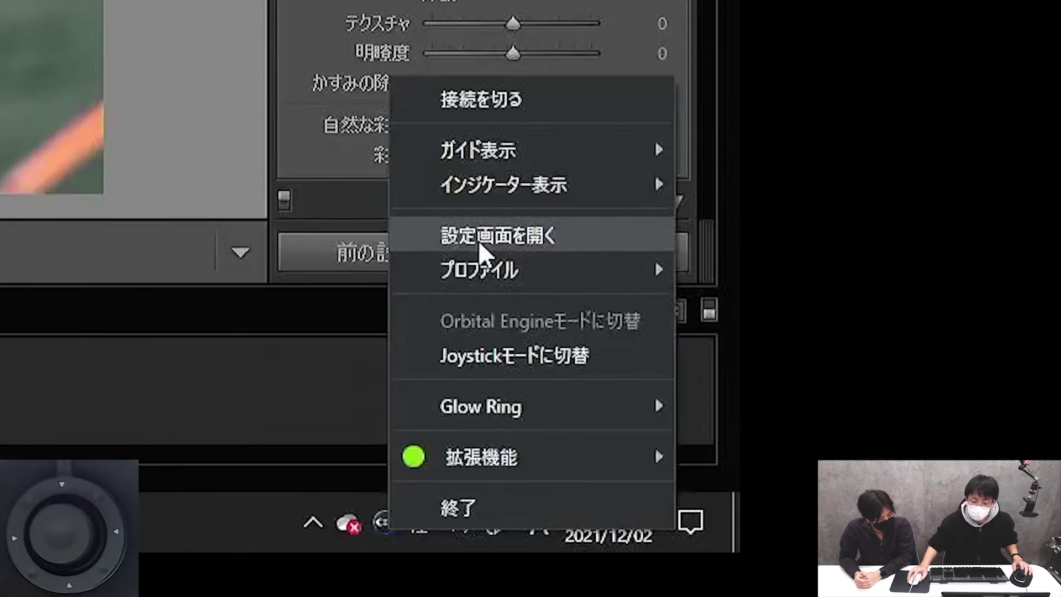
pyautogui.click(478, 240)
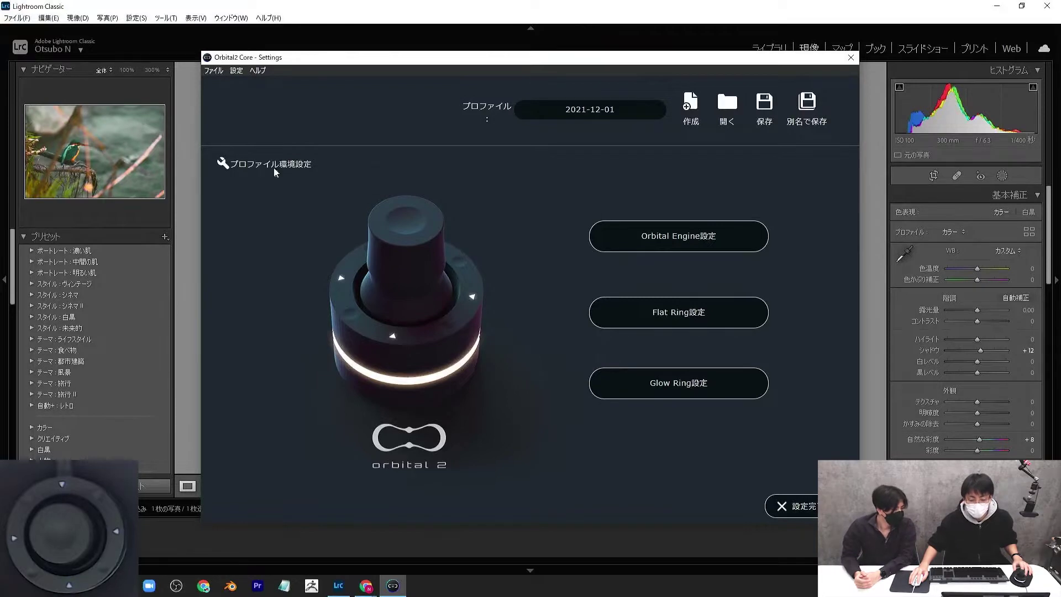
# In プロファイル環境設定, disable app linking but keep 拡張機能連携 on, then begin its app selection
pyautogui.click(275, 172)
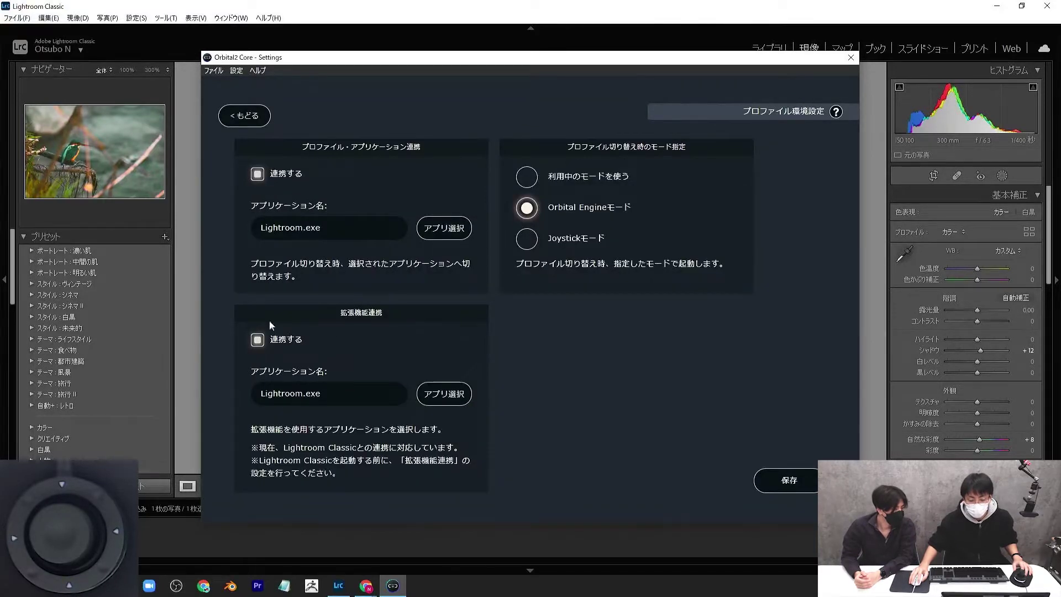
pyautogui.click(257, 340)
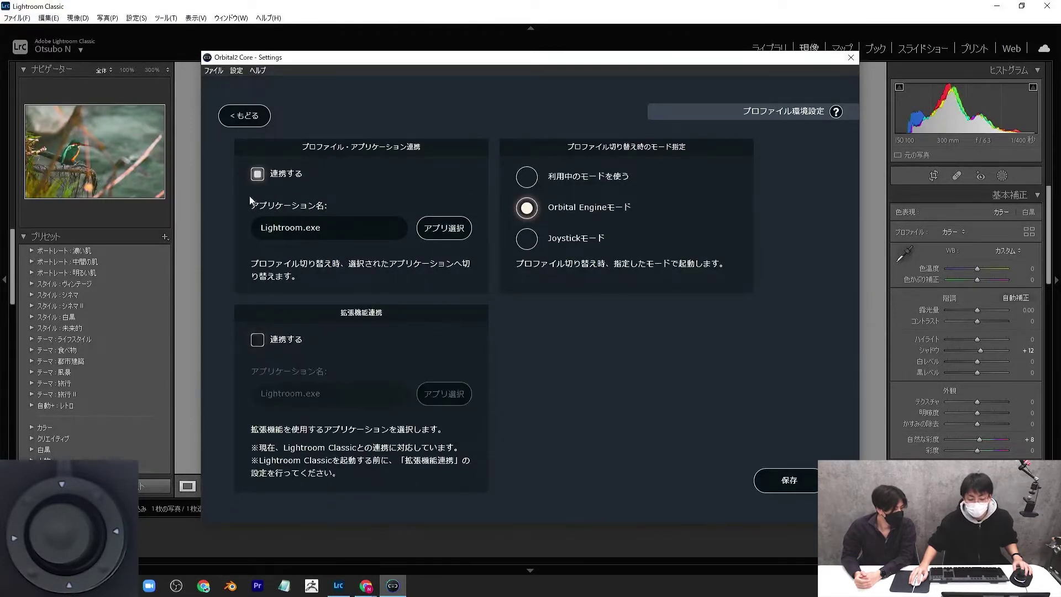
pyautogui.click(260, 175)
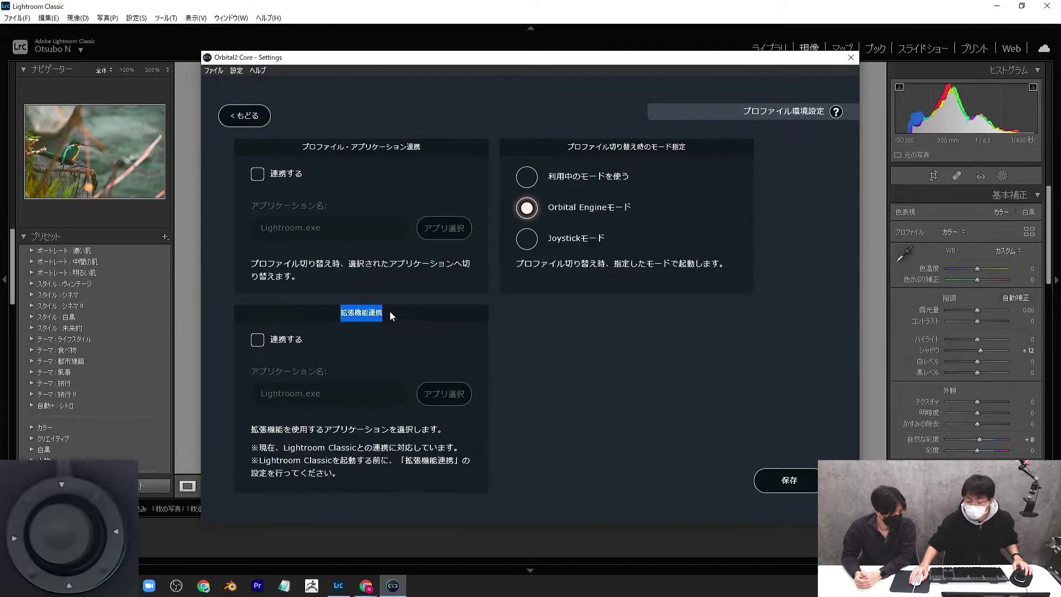
pyautogui.click(258, 339)
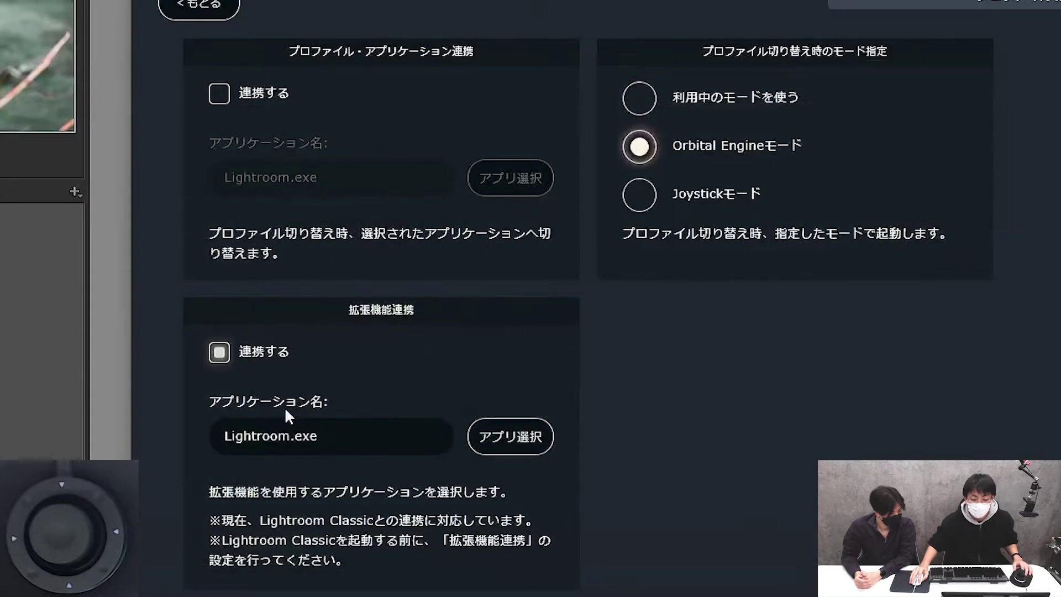
pyautogui.click(535, 447)
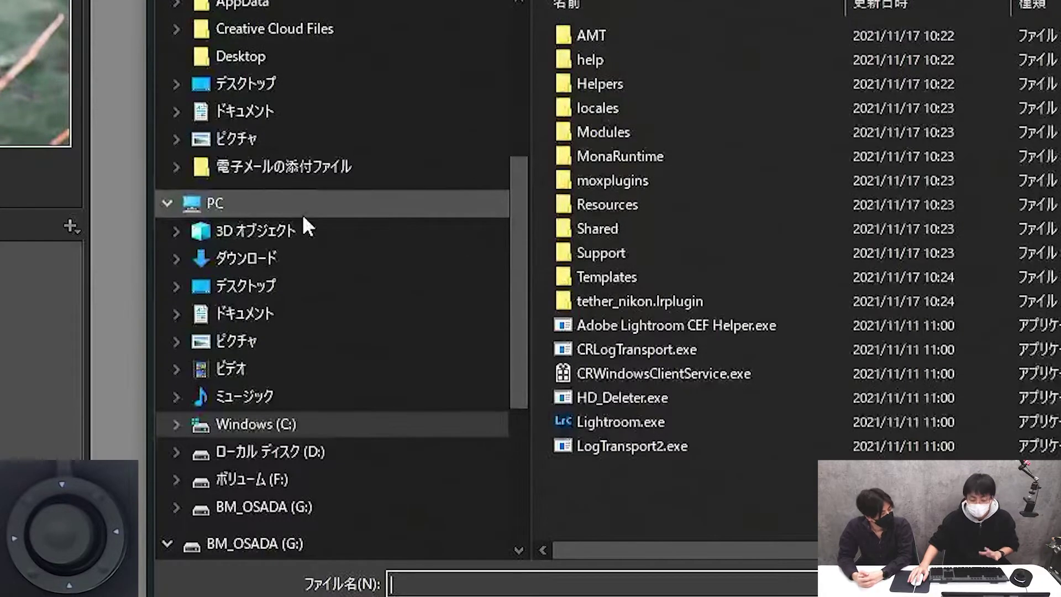
# Browse the file dialog to Windows (C:) > Program Files
pyautogui.click(253, 203)
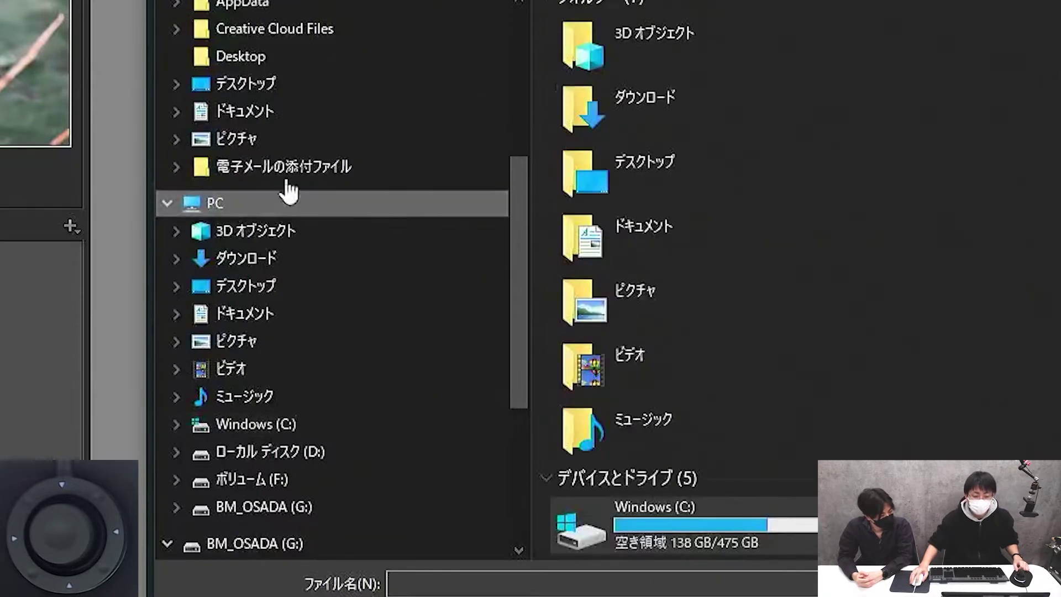
pyautogui.scroll(1, 255, 243)
pyautogui.scroll(1, 253, 246)
pyautogui.scroll(3, 260, 238)
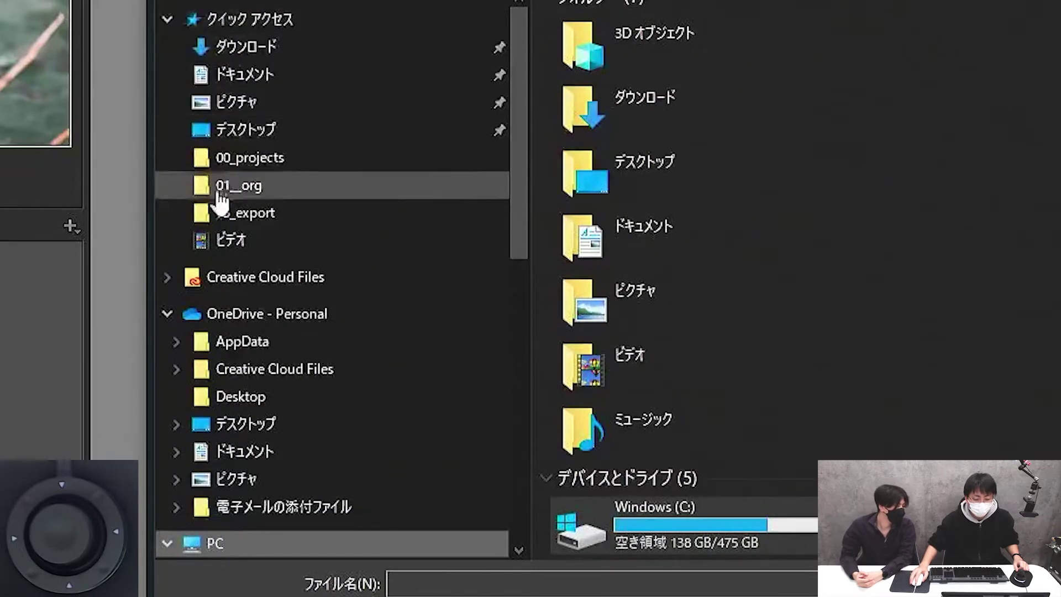
pyautogui.scroll(-1, 216, 277)
pyautogui.scroll(-1, 213, 288)
pyautogui.scroll(-1, 214, 326)
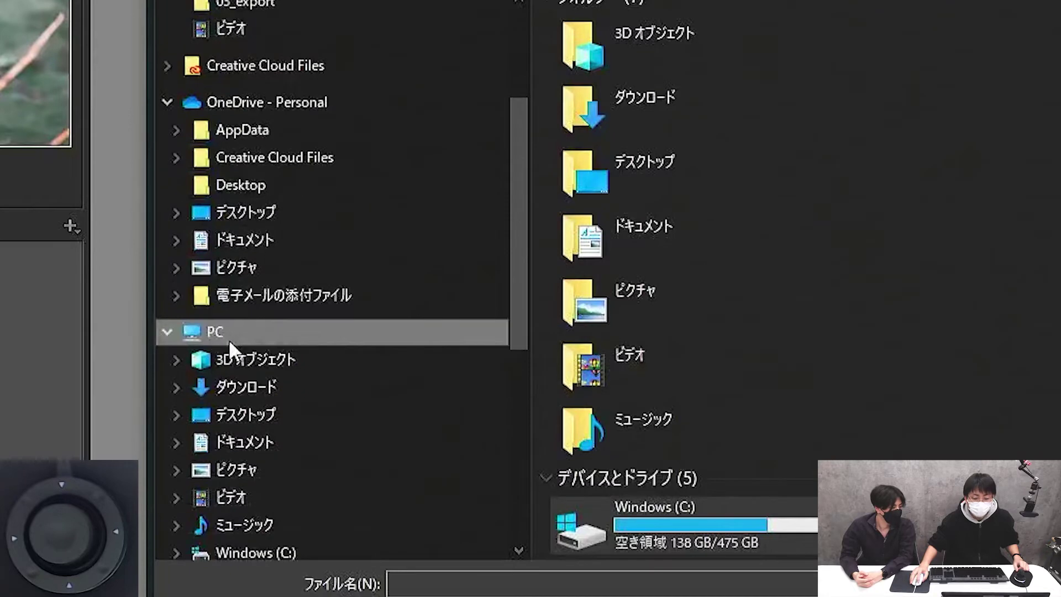
pyautogui.scroll(-3, 738, 351)
pyautogui.scroll(-1, 736, 352)
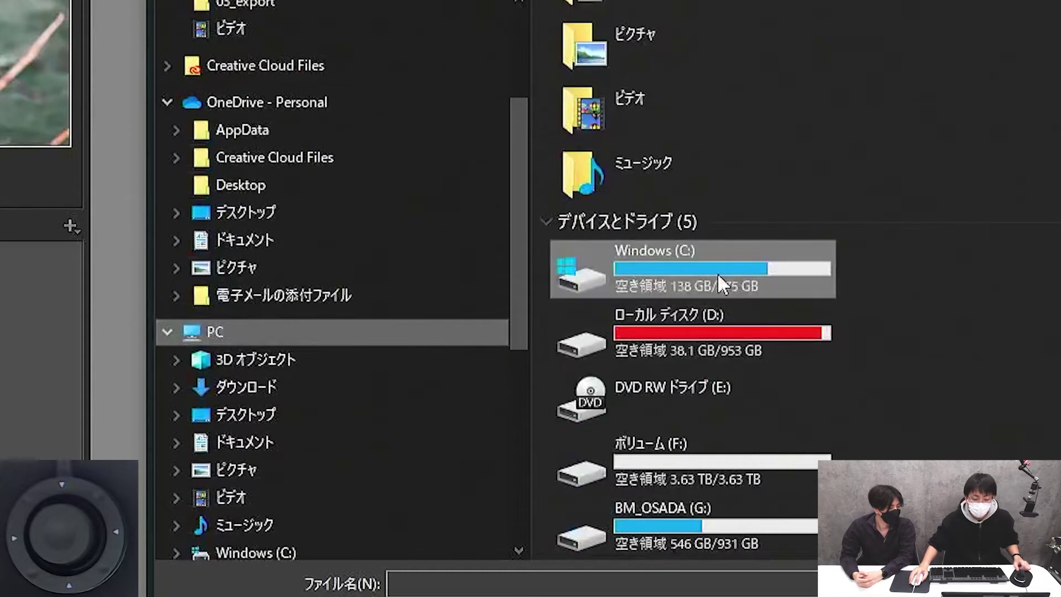
pyautogui.moveTo(692, 267)
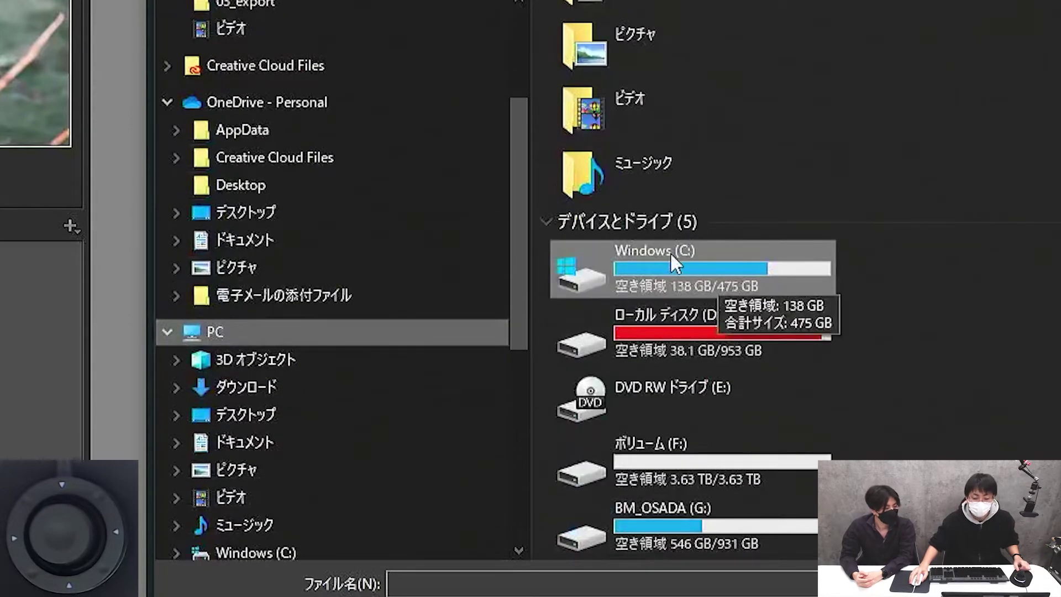
pyautogui.doubleClick(670, 251)
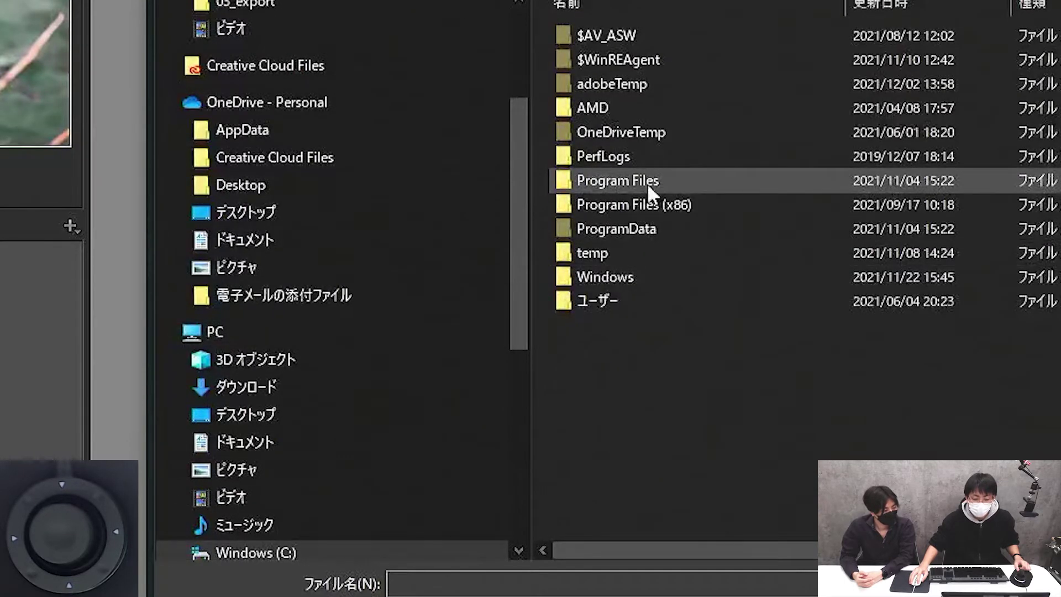
pyautogui.doubleClick(652, 179)
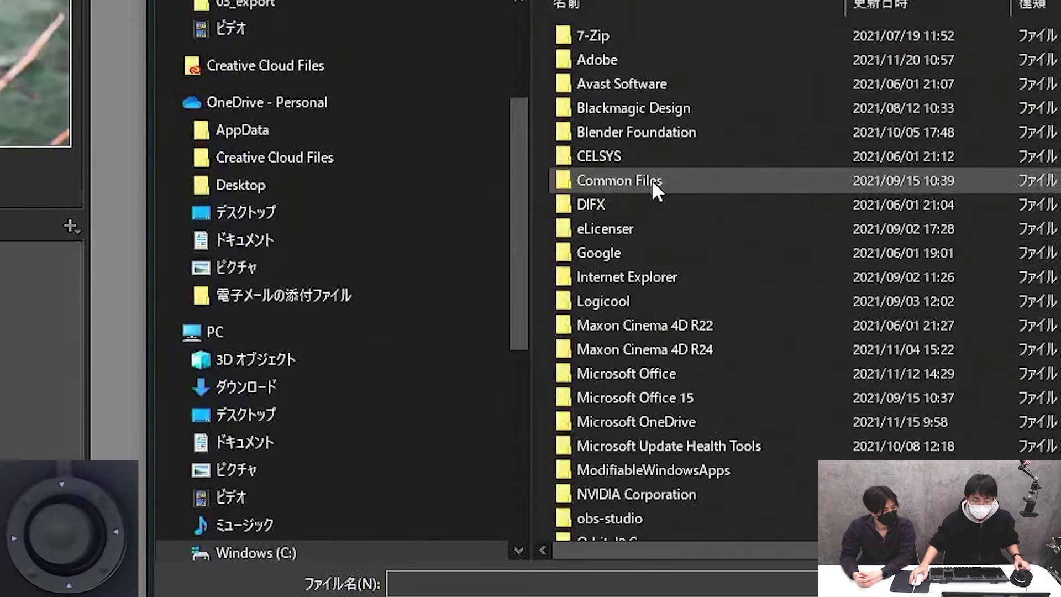
# Choose Lightroom.exe in Adobe > Adobe Lightroom Classic as the linked application
pyautogui.doubleClick(640, 59)
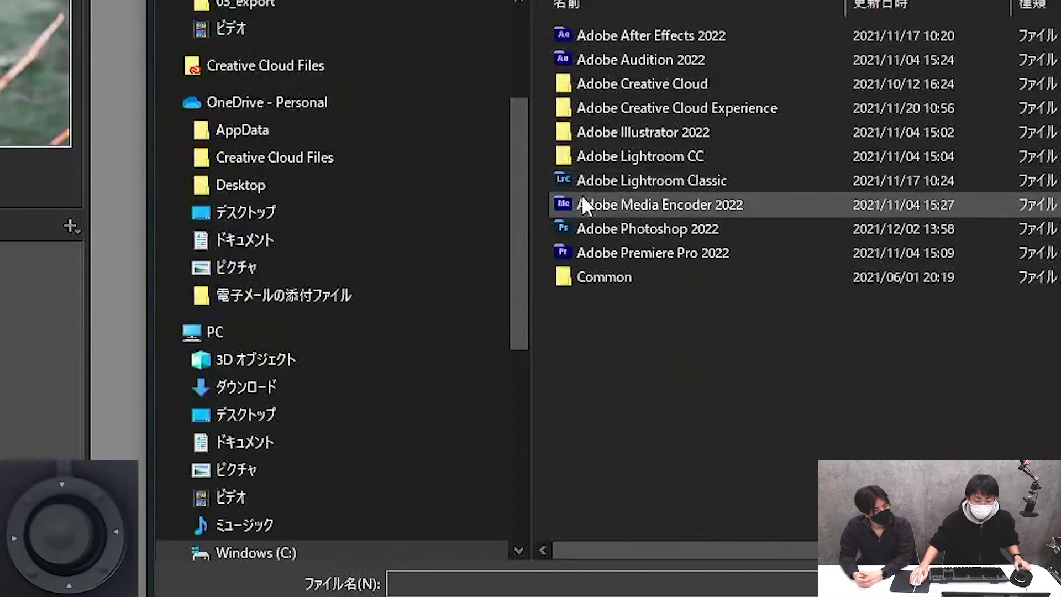
pyautogui.doubleClick(744, 178)
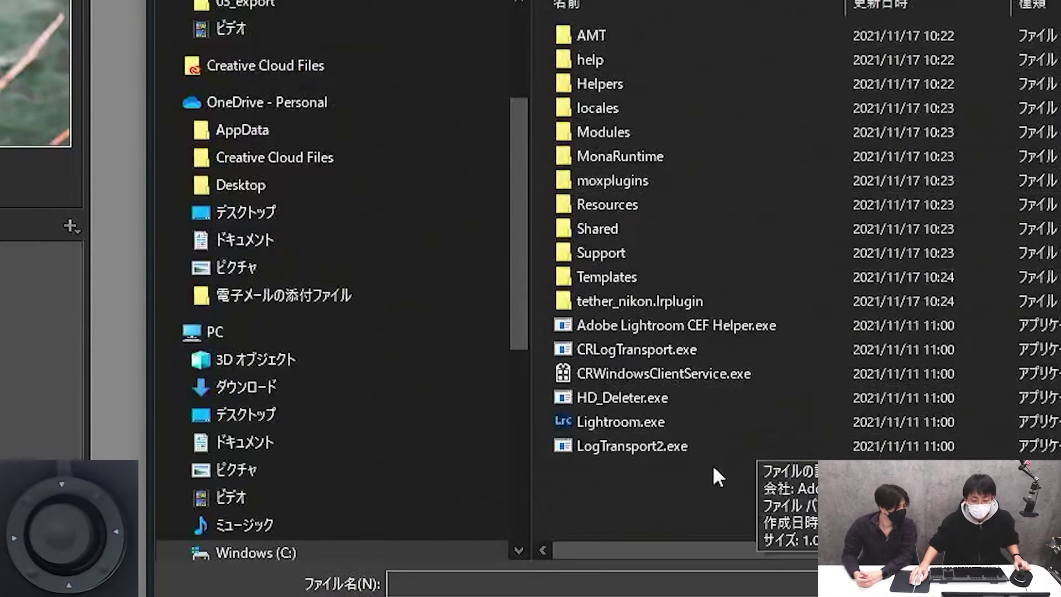
pyautogui.doubleClick(632, 422)
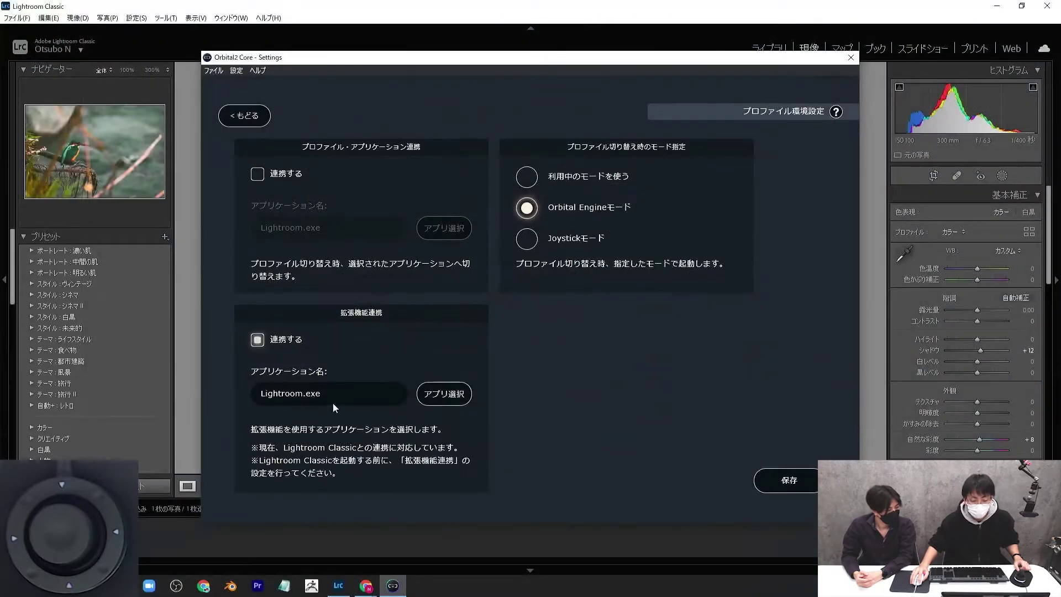
pyautogui.click(756, 480)
pyautogui.click(609, 325)
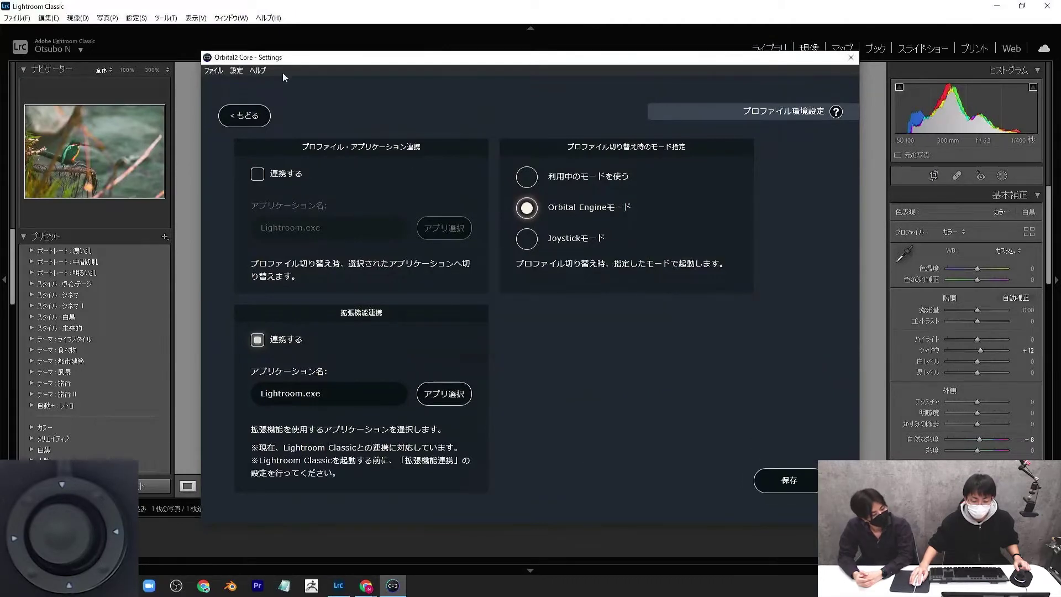
pyautogui.click(248, 125)
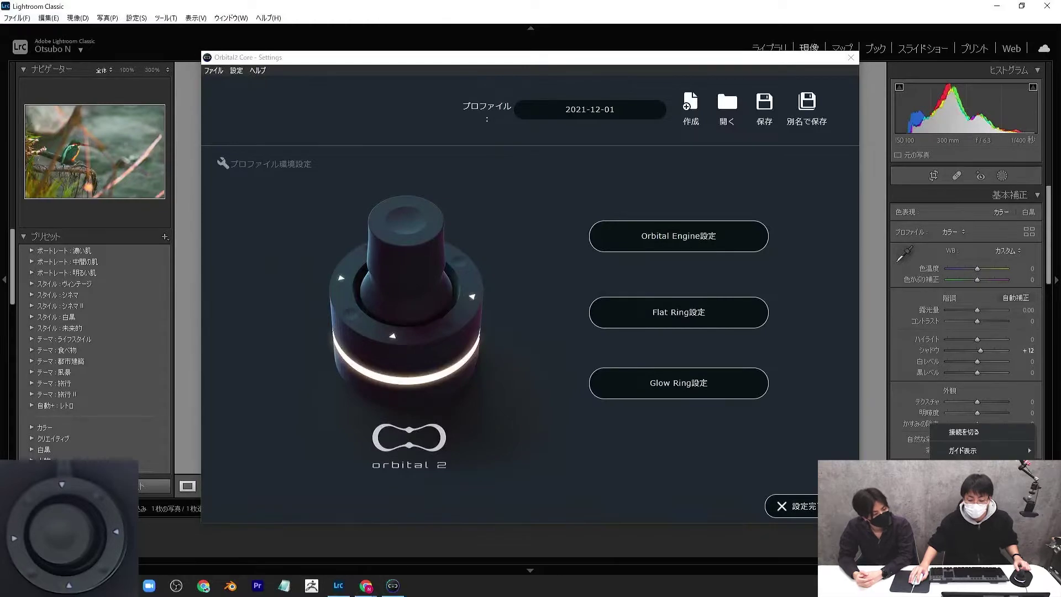
pyautogui.click(791, 506)
pyautogui.click(916, 586)
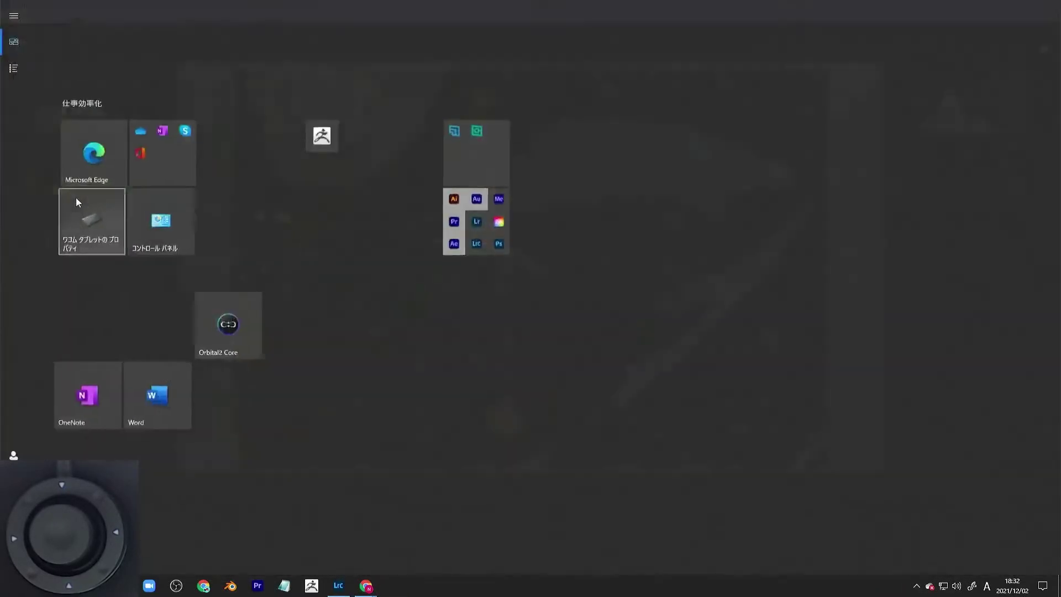
pyautogui.press('super')
pyautogui.click(12, 67)
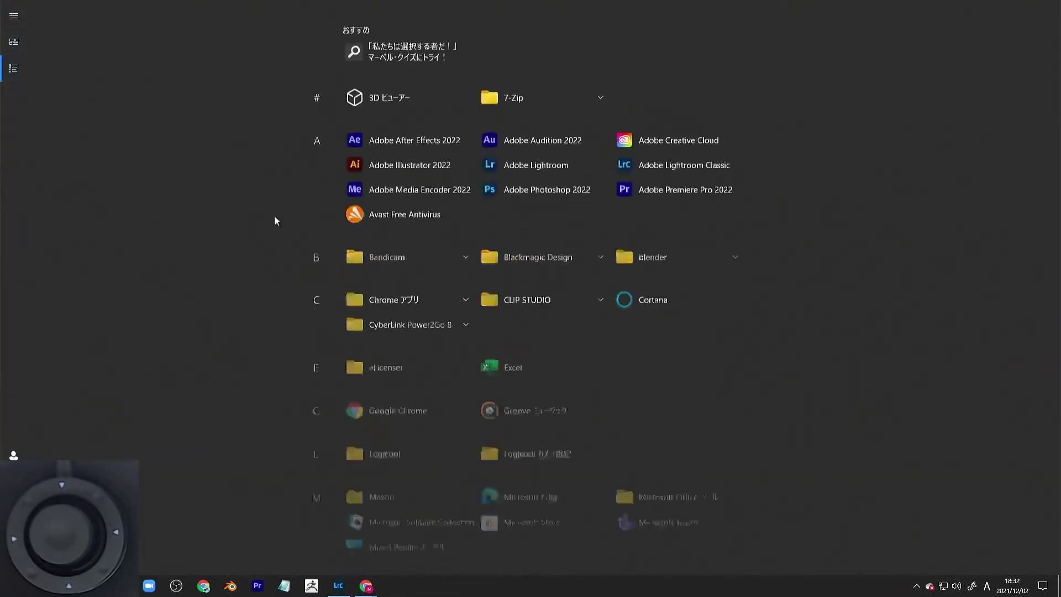
pyautogui.scroll(-5, 343, 259)
pyautogui.scroll(-5, 408, 302)
pyautogui.scroll(-5, 414, 301)
pyautogui.scroll(5, 415, 303)
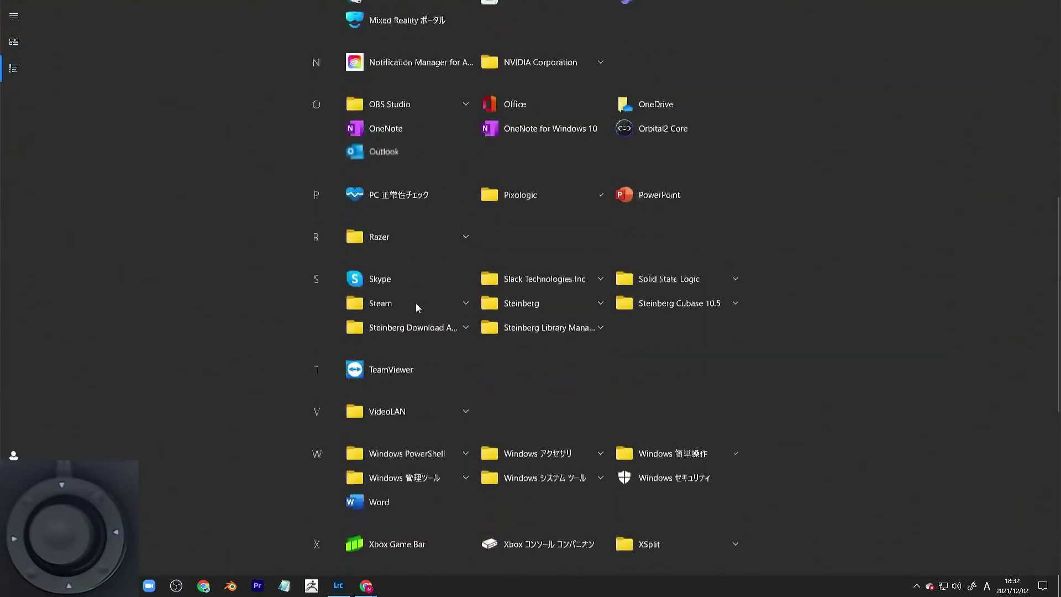
pyautogui.scroll(3, 413, 332)
pyautogui.click(680, 314)
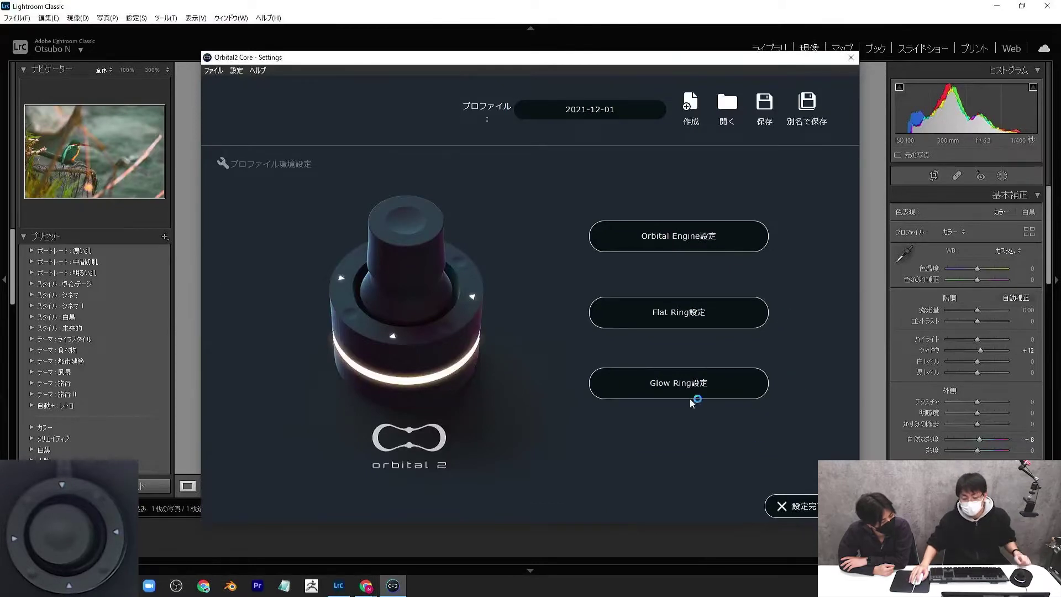
pyautogui.click(248, 162)
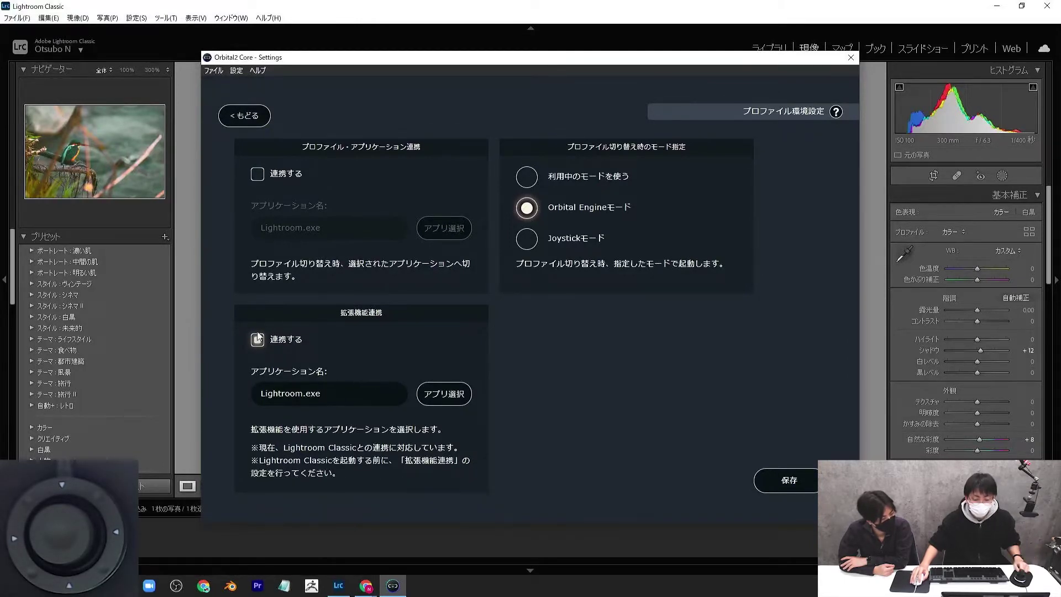
pyautogui.click(244, 116)
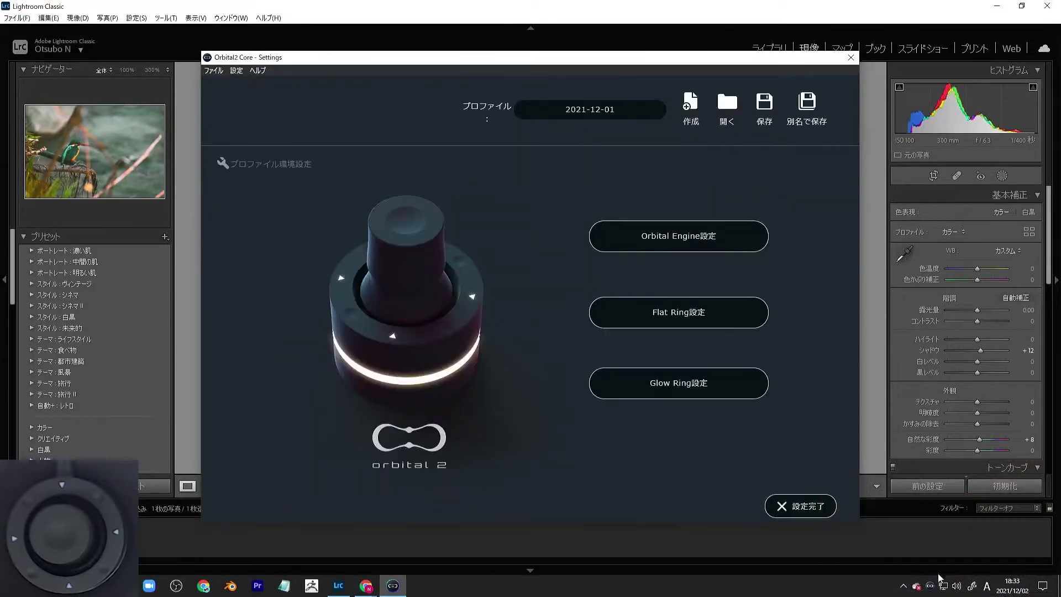
# Close the settings window and quit Orbital2 Core with the tray menu's 終了
pyautogui.rightClick(932, 589)
pyautogui.moveTo(967, 563)
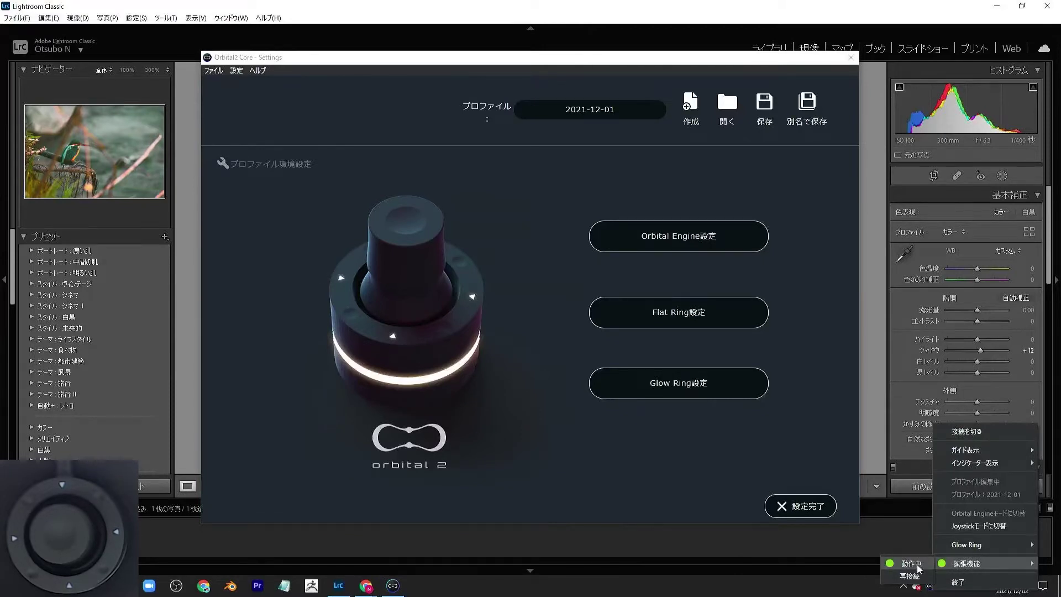
pyautogui.click(355, 83)
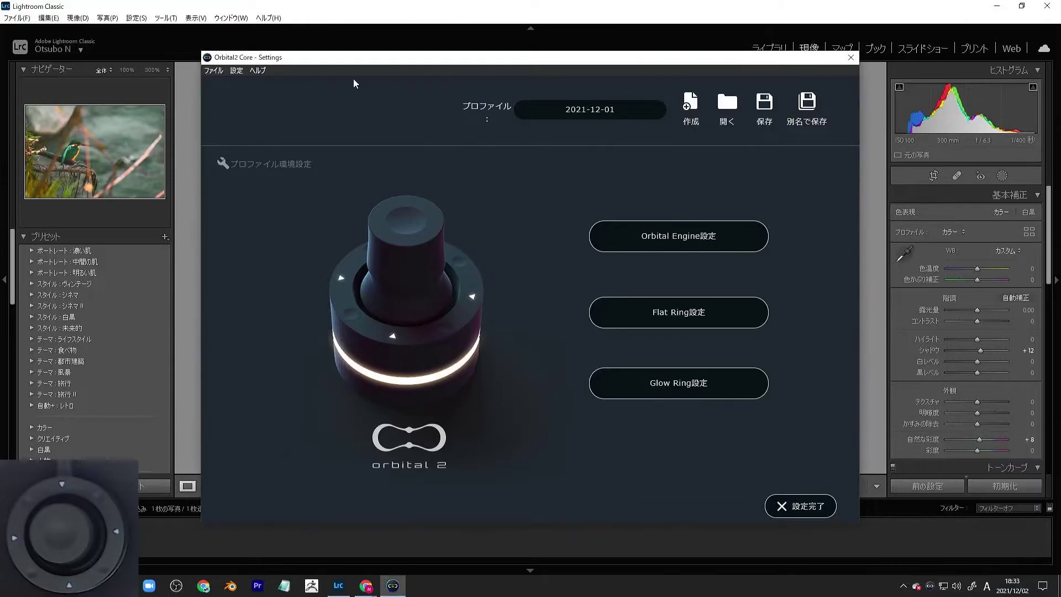
pyautogui.rightClick(930, 590)
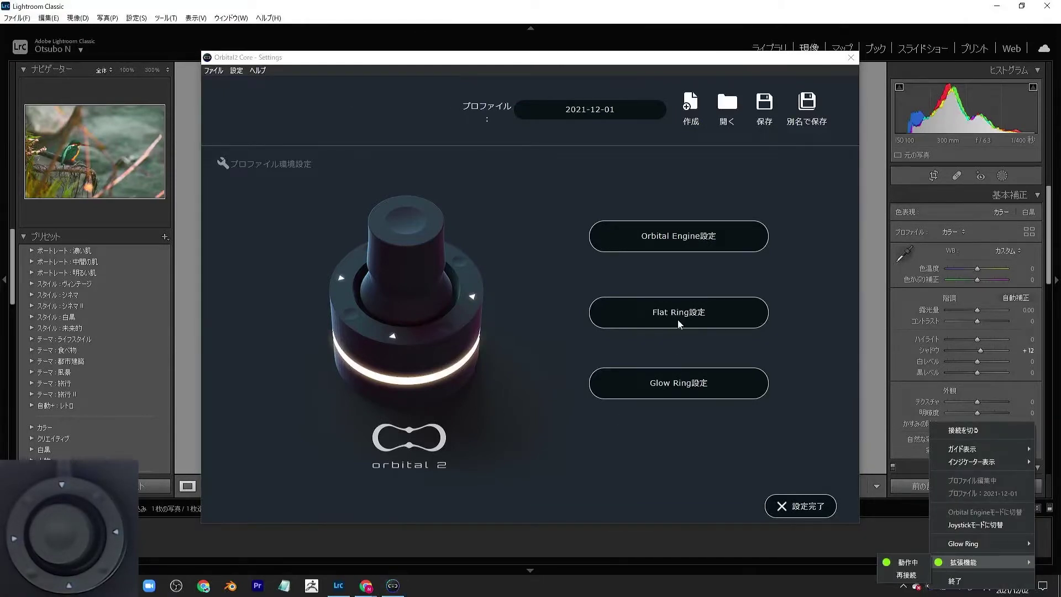
pyautogui.click(279, 143)
pyautogui.click(260, 164)
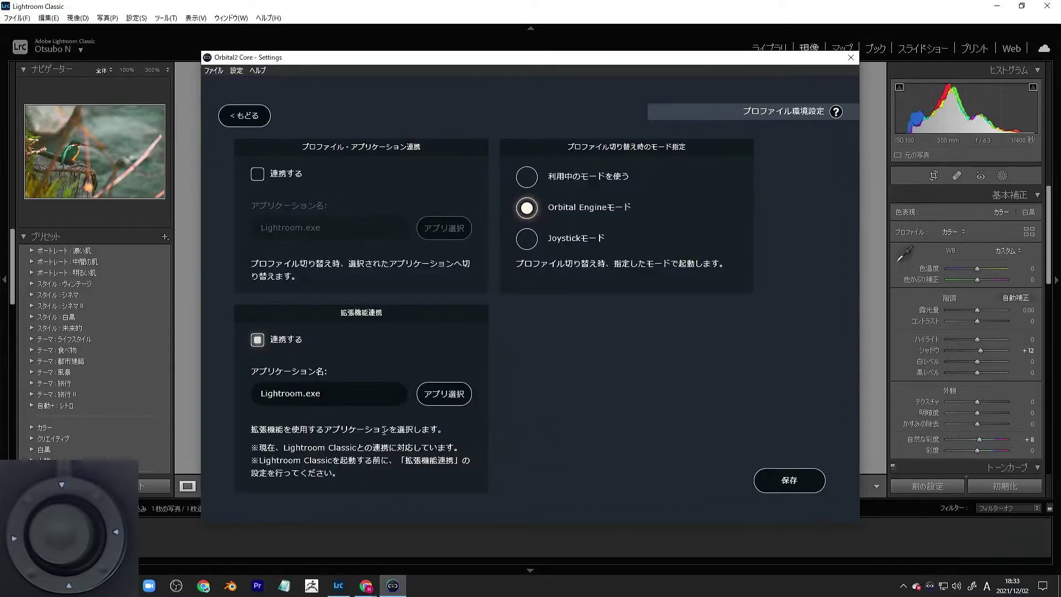
pyautogui.click(246, 117)
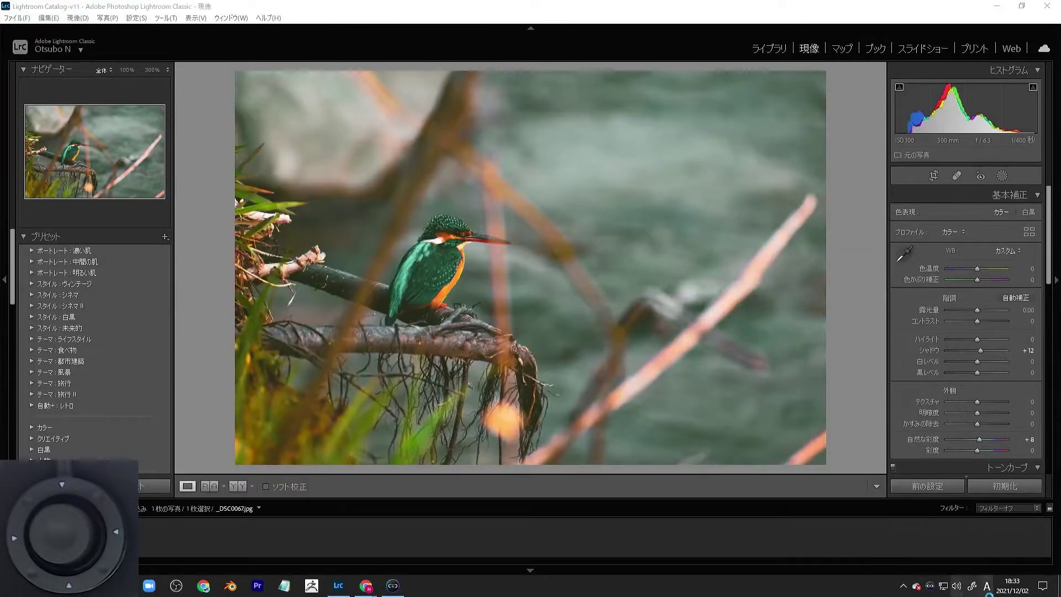
pyautogui.rightClick(930, 587)
pyautogui.click(960, 577)
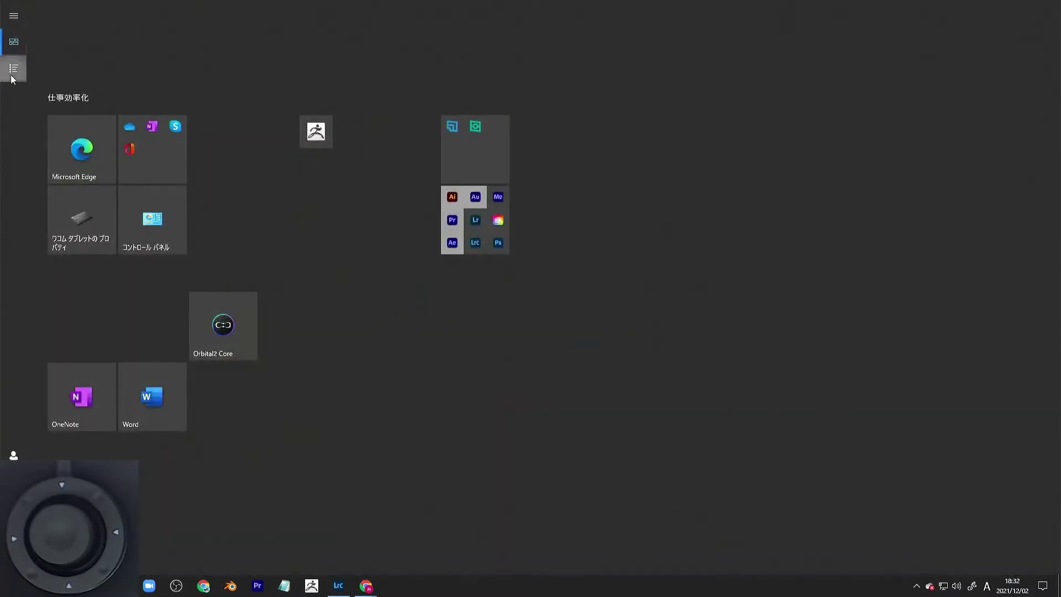
# Relaunch Orbital2 Core from All apps and bring up its tray menu
pyautogui.click(14, 68)
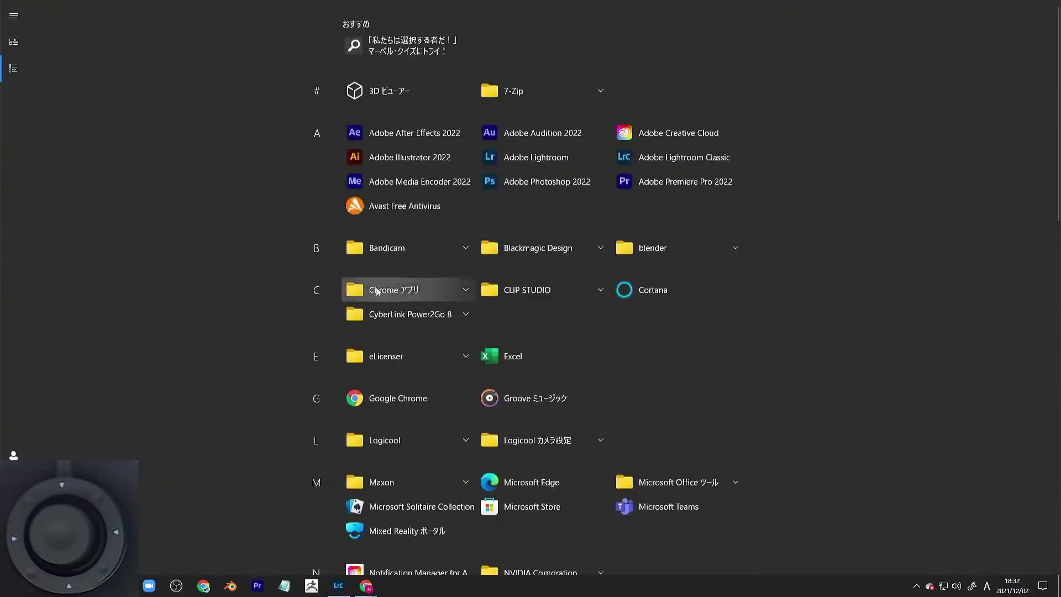
pyautogui.scroll(-5, 712, 332)
pyautogui.click(679, 316)
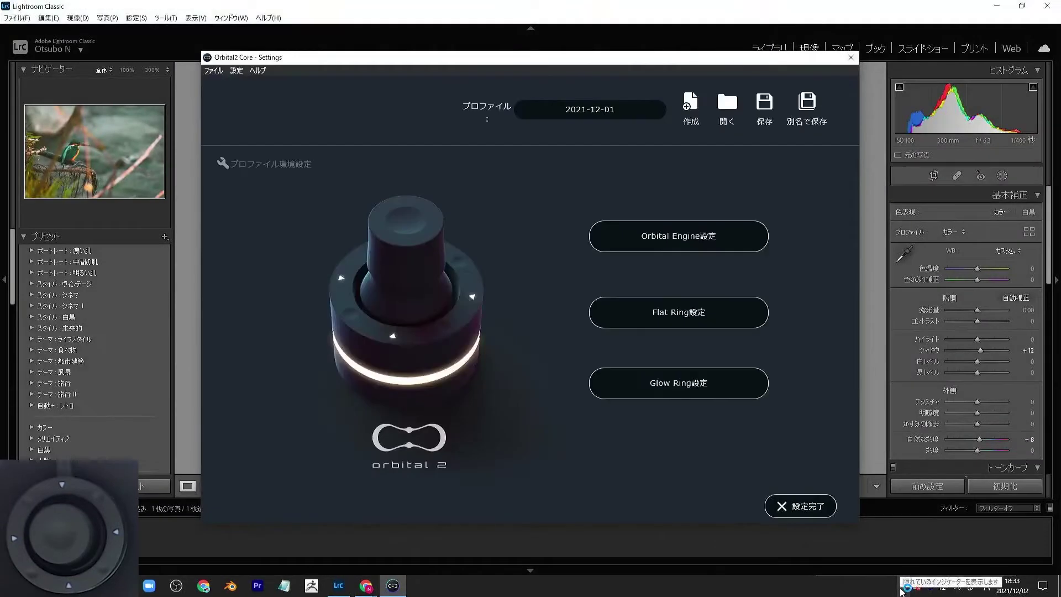
pyautogui.click(903, 587)
pyautogui.rightClick(888, 564)
pyautogui.moveTo(987, 559)
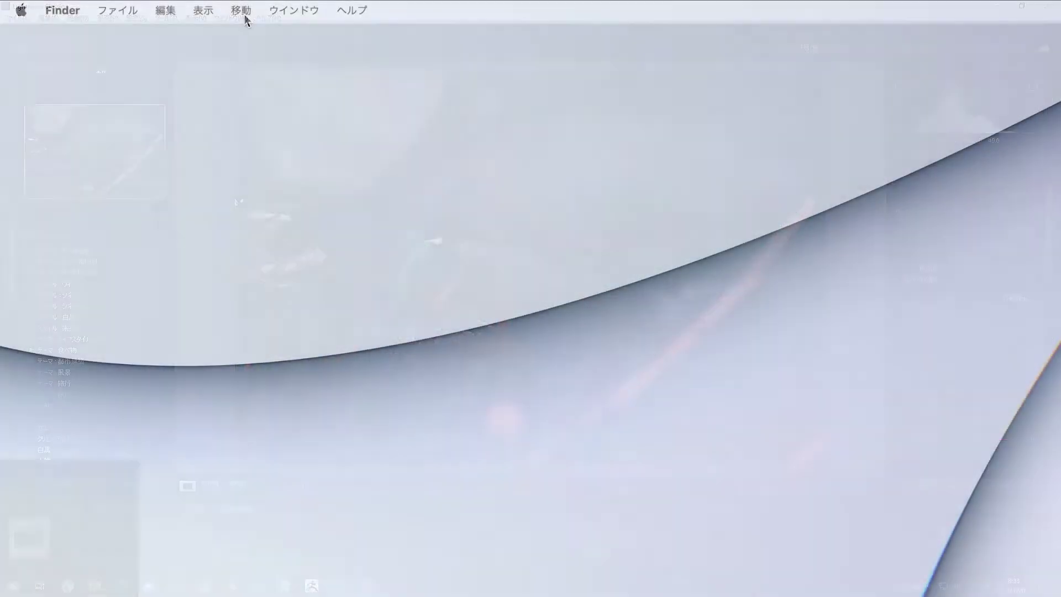
# Launch Orbital2 Core from the Mac's Applications folder and open its settings window
pyautogui.click(245, 14)
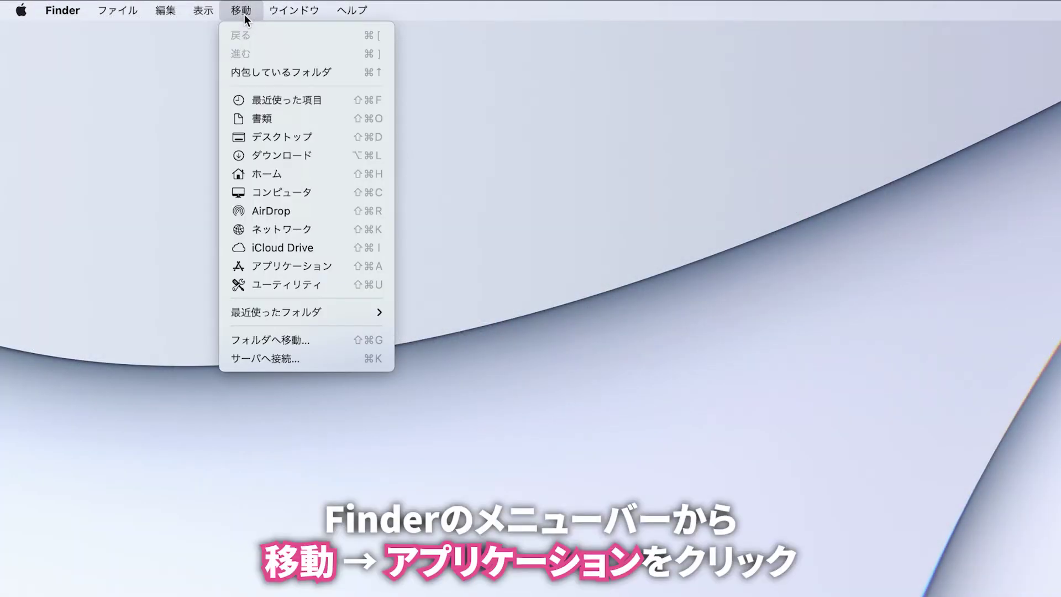
pyautogui.click(280, 263)
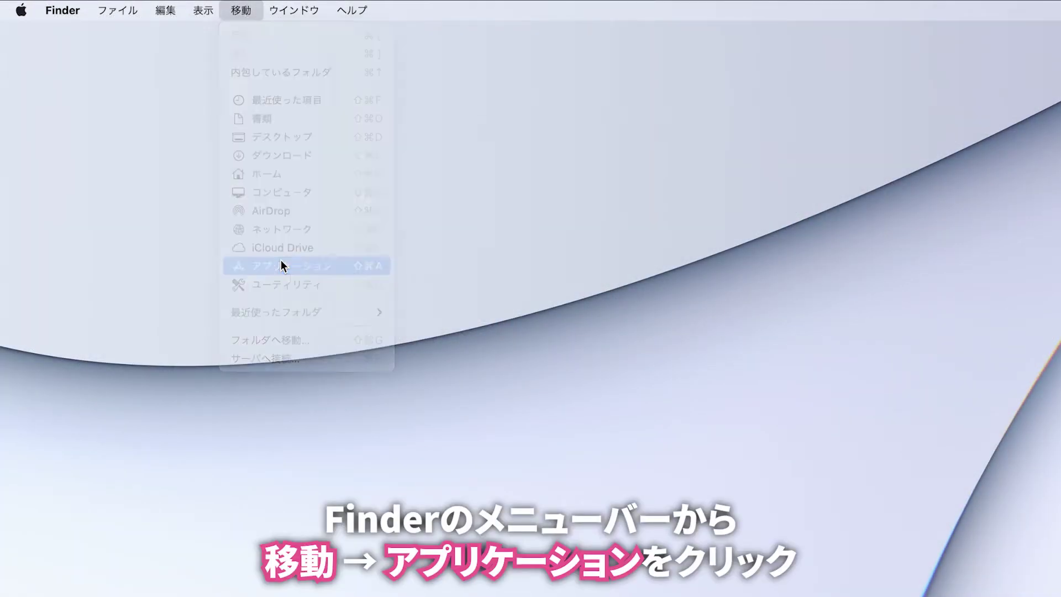
pyautogui.doubleClick(414, 359)
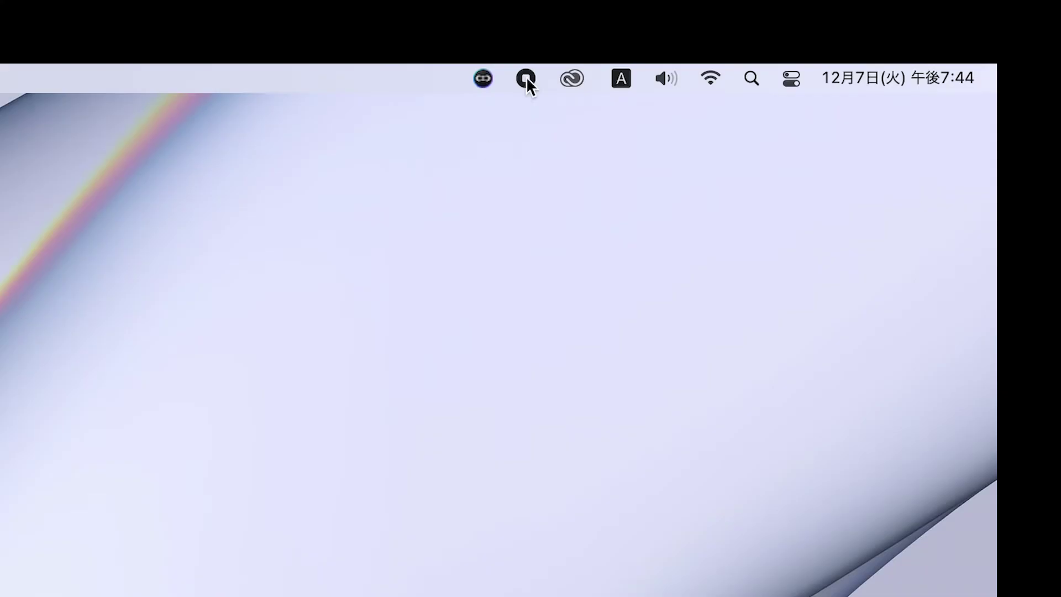
pyautogui.click(484, 79)
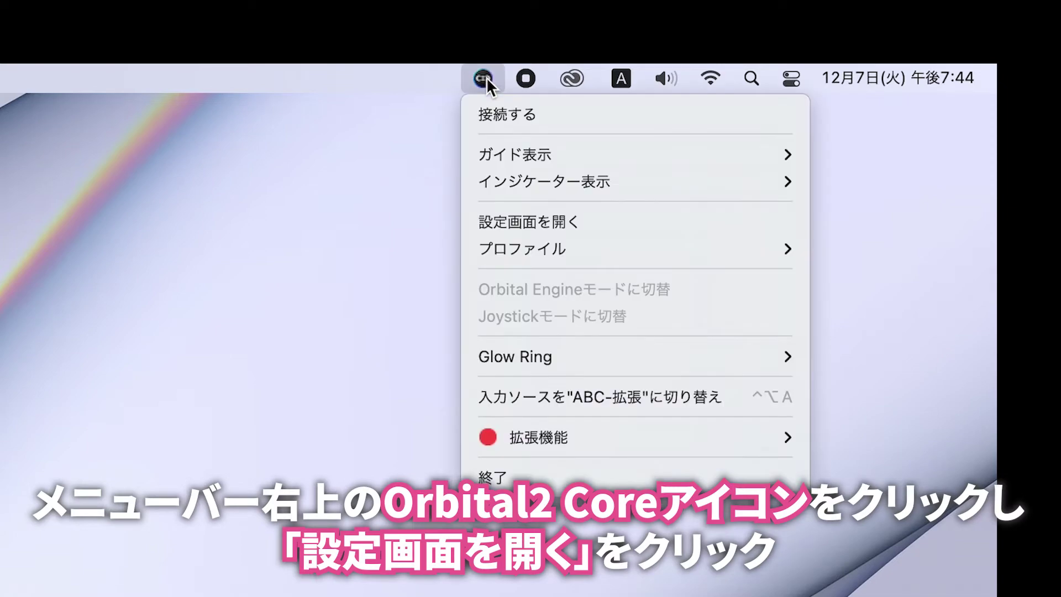
pyautogui.click(530, 222)
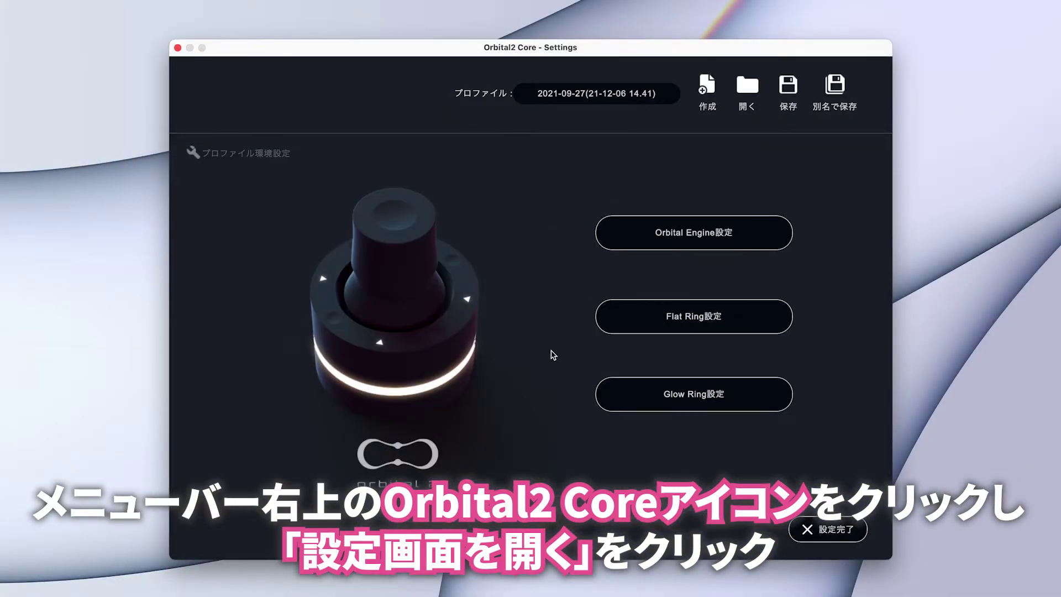
# Enable 拡張機能連携 with Adobe Lightroom Classic.app as the linked app and save the profile
pyautogui.click(190, 154)
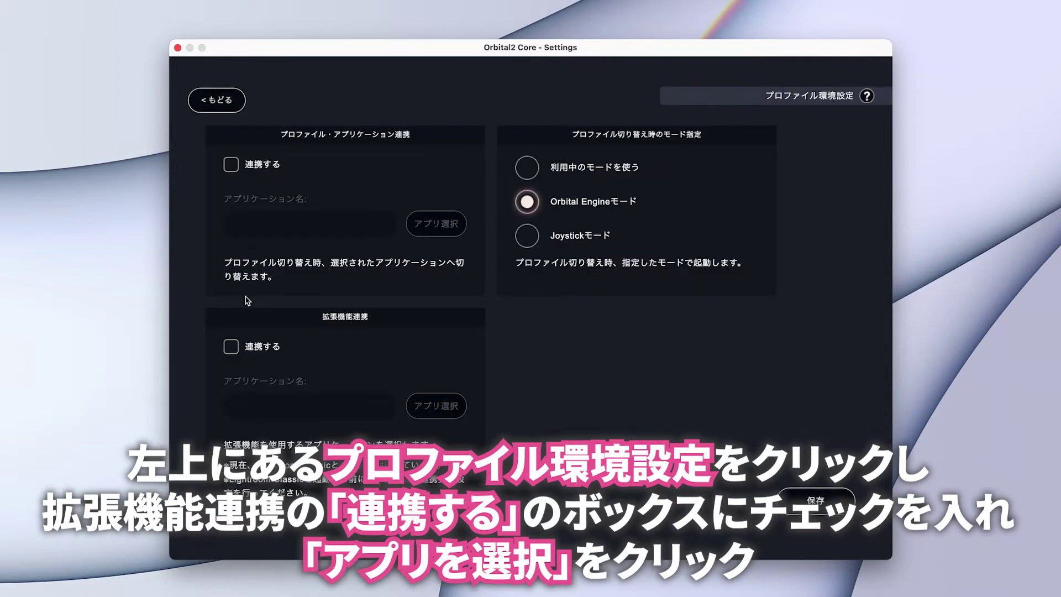
pyautogui.click(232, 348)
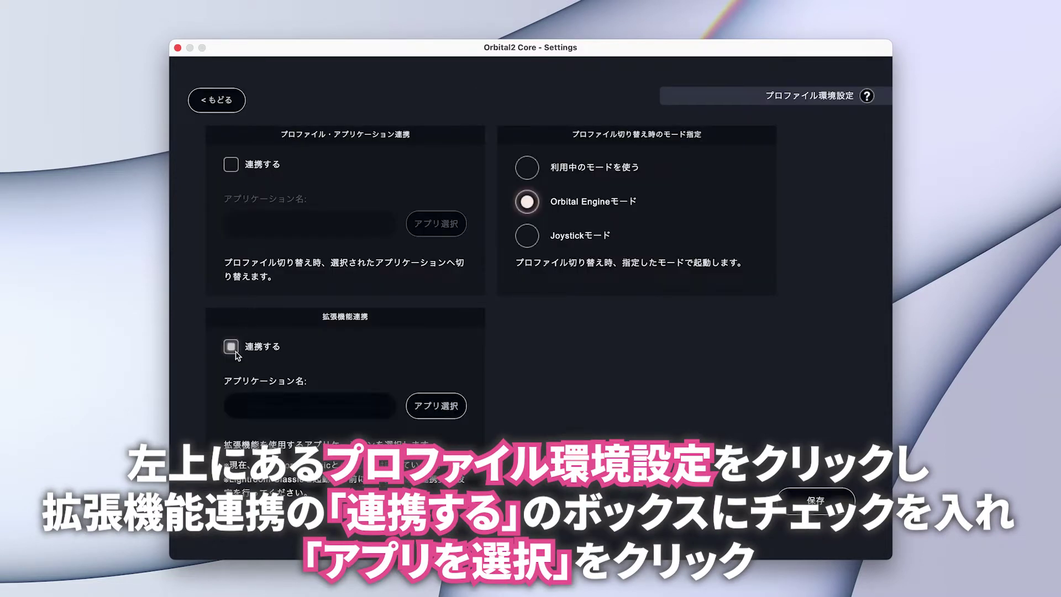
pyautogui.click(452, 407)
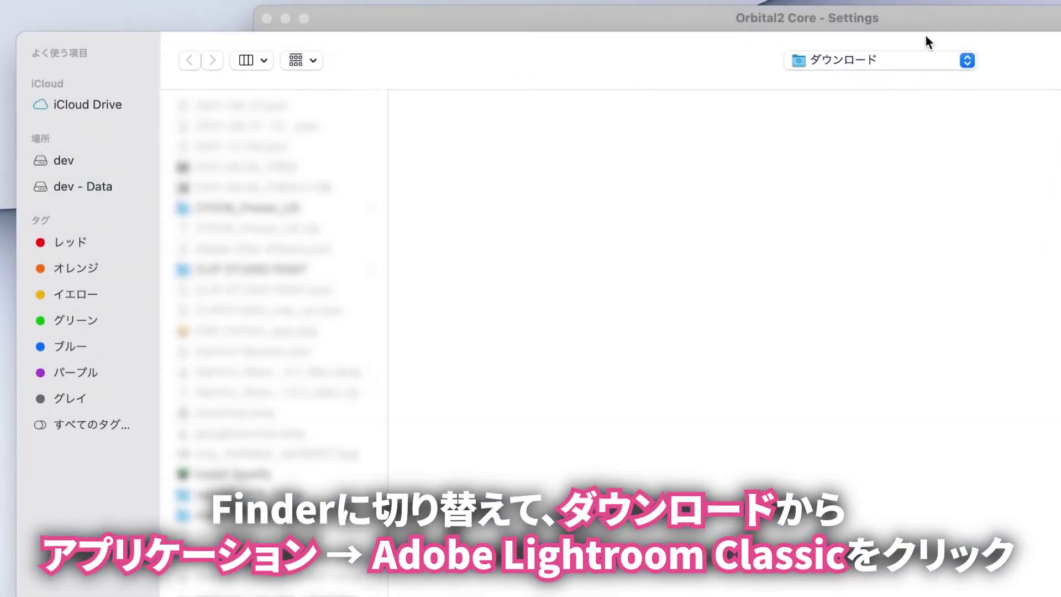
pyautogui.click(927, 60)
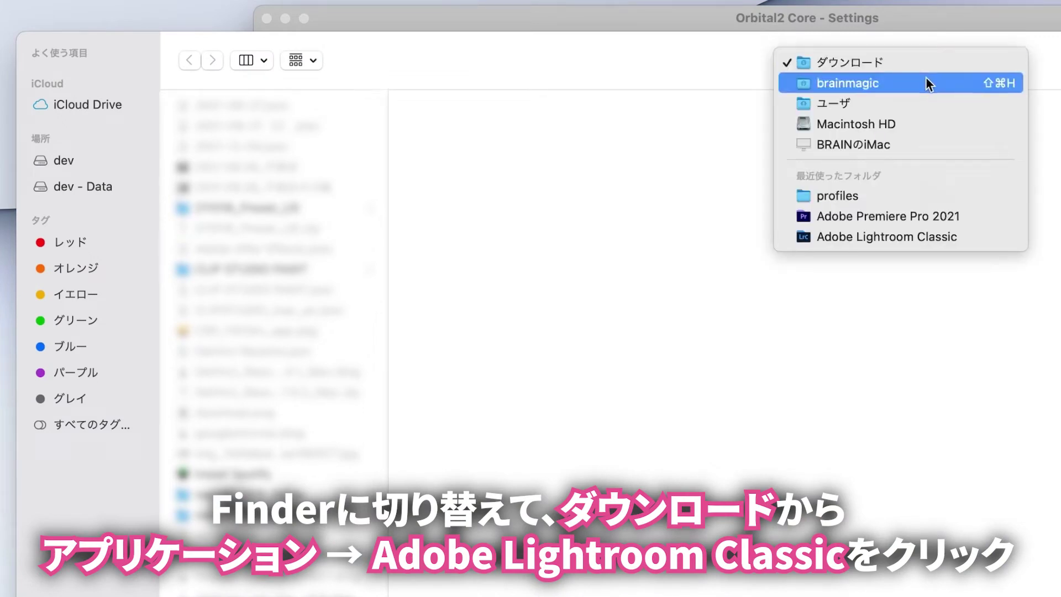
pyautogui.click(907, 126)
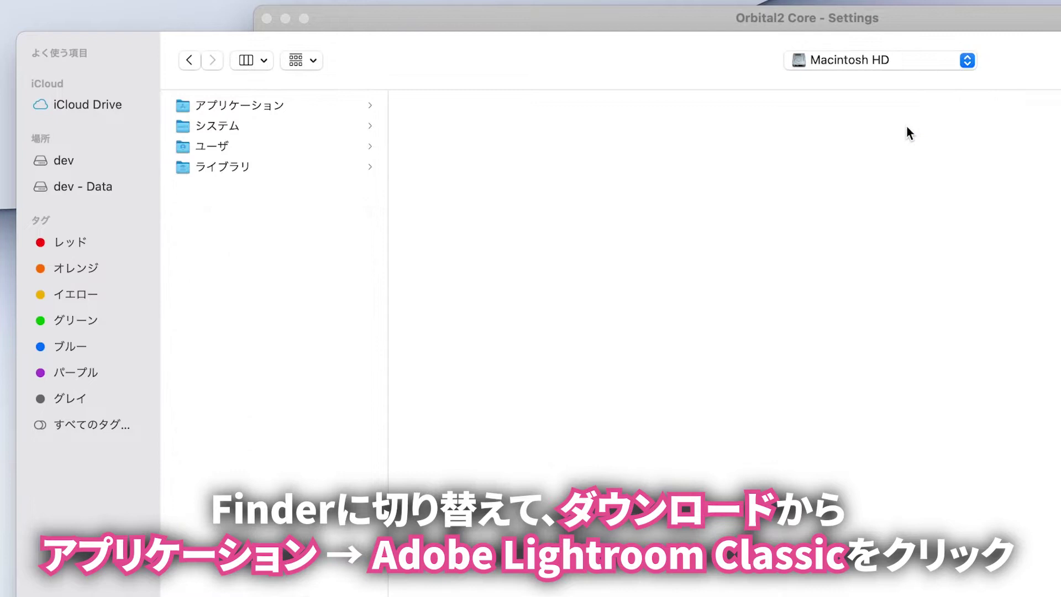
pyautogui.click(237, 107)
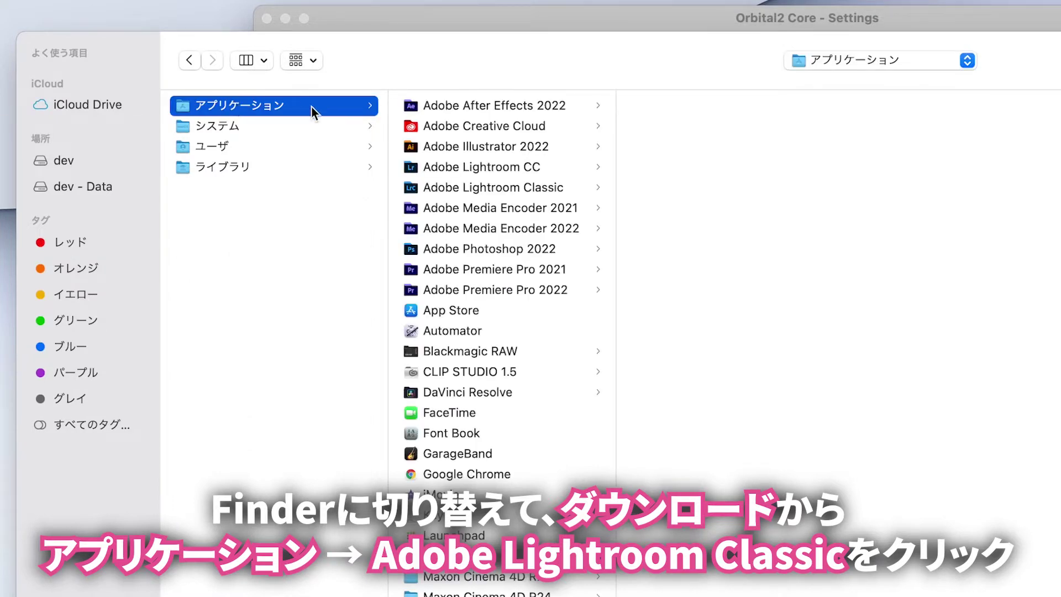
pyautogui.click(514, 190)
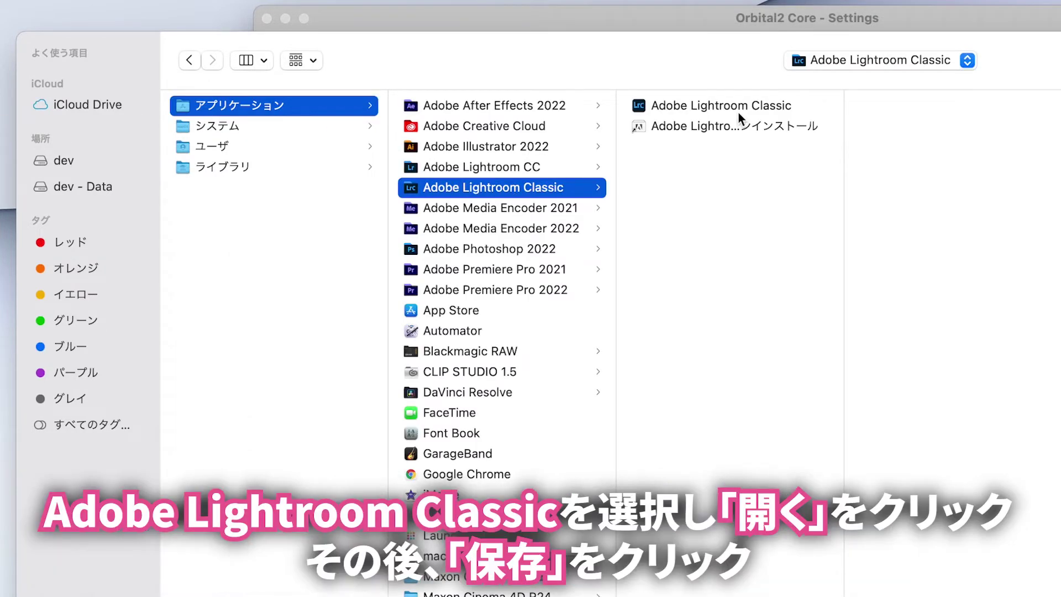
pyautogui.click(738, 106)
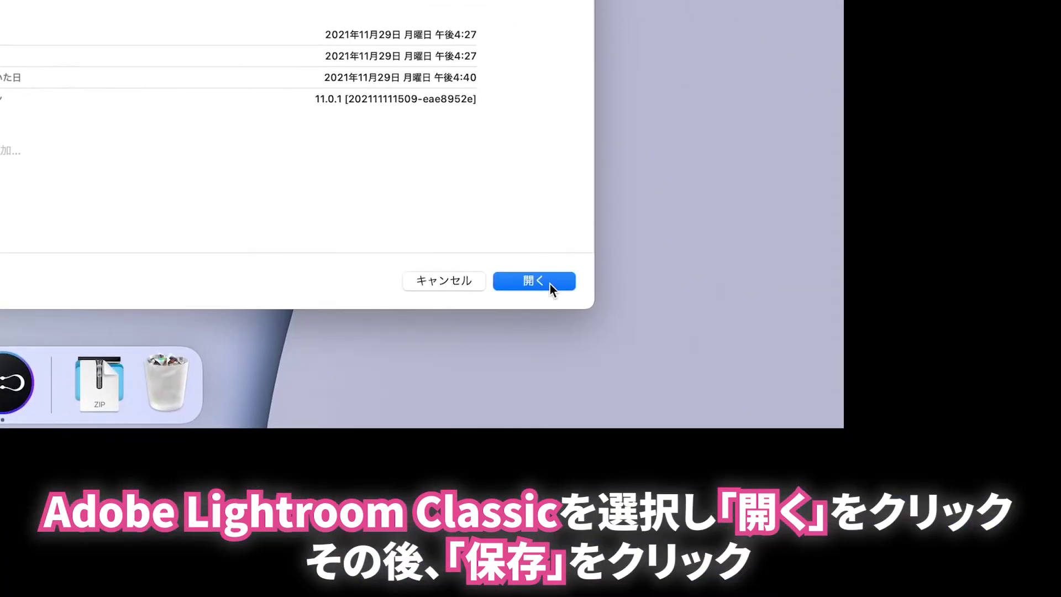
pyautogui.click(549, 285)
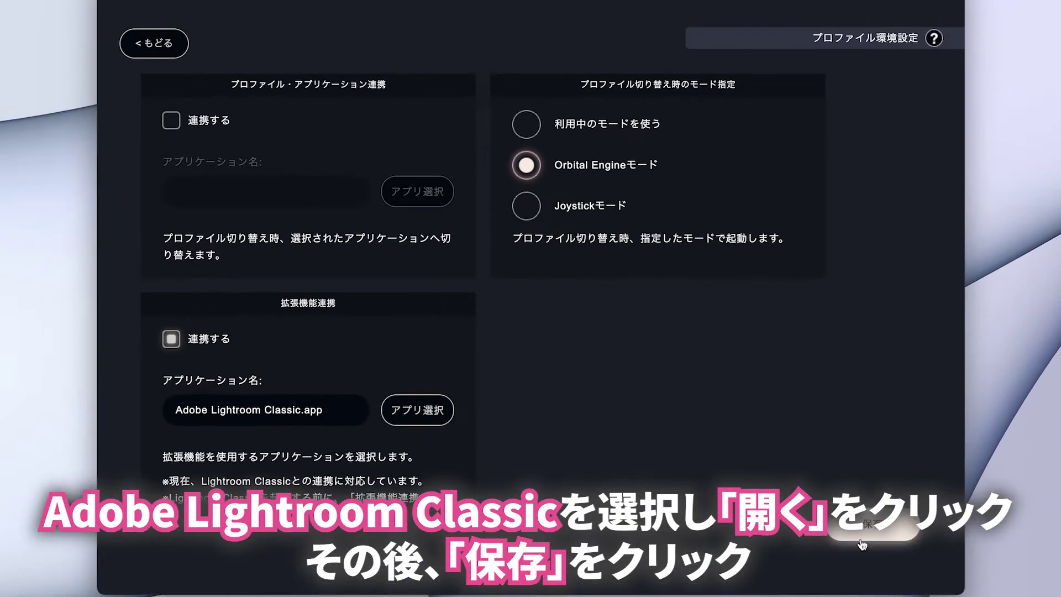
pyautogui.click(872, 526)
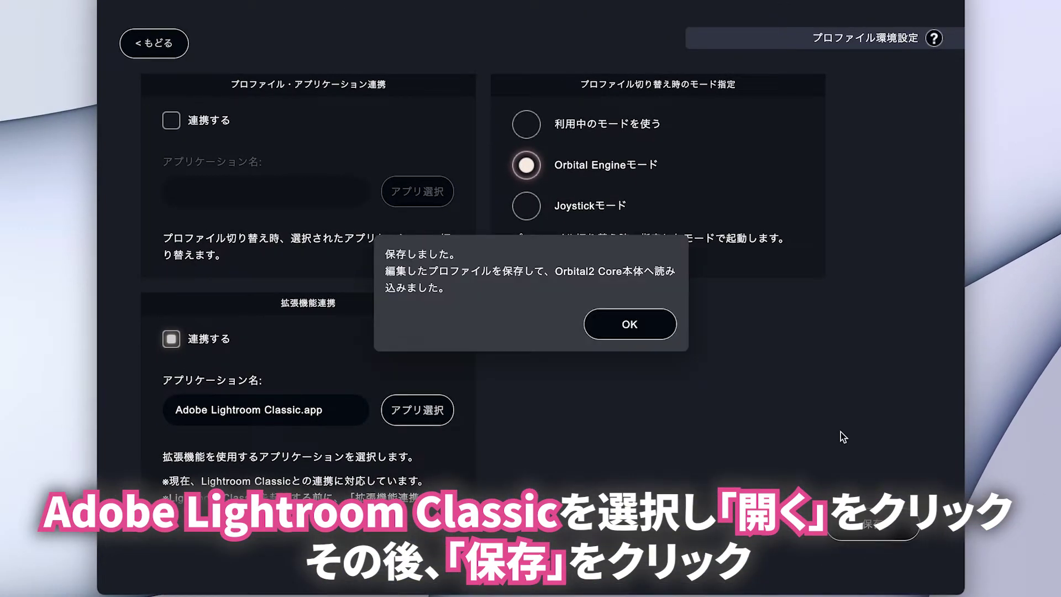
# Dismiss the saved confirmation and reopen the Orbital2 Core settings window from the tray
pyautogui.click(622, 324)
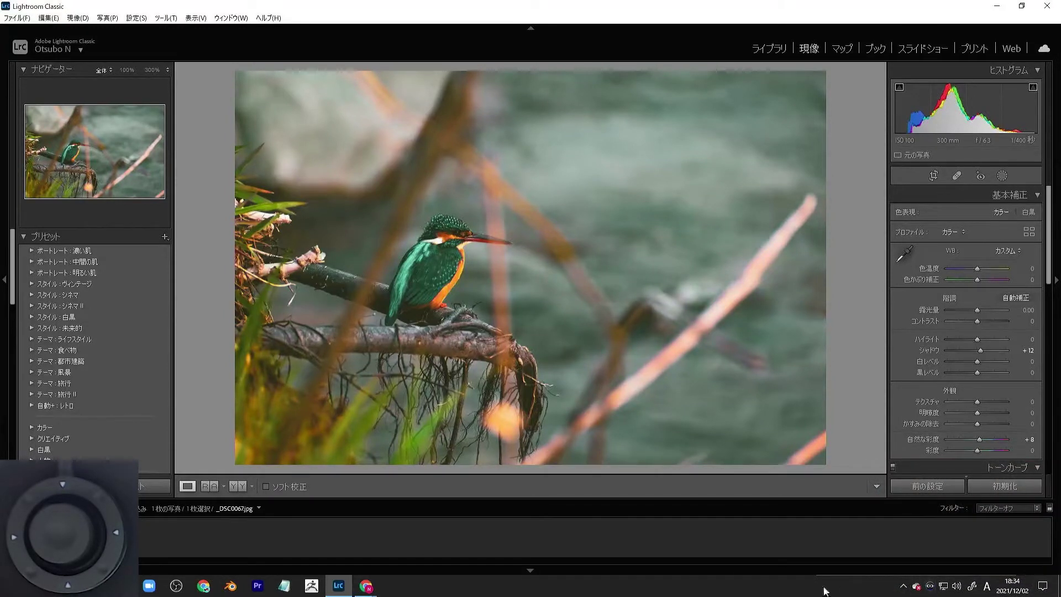
pyautogui.rightClick(934, 588)
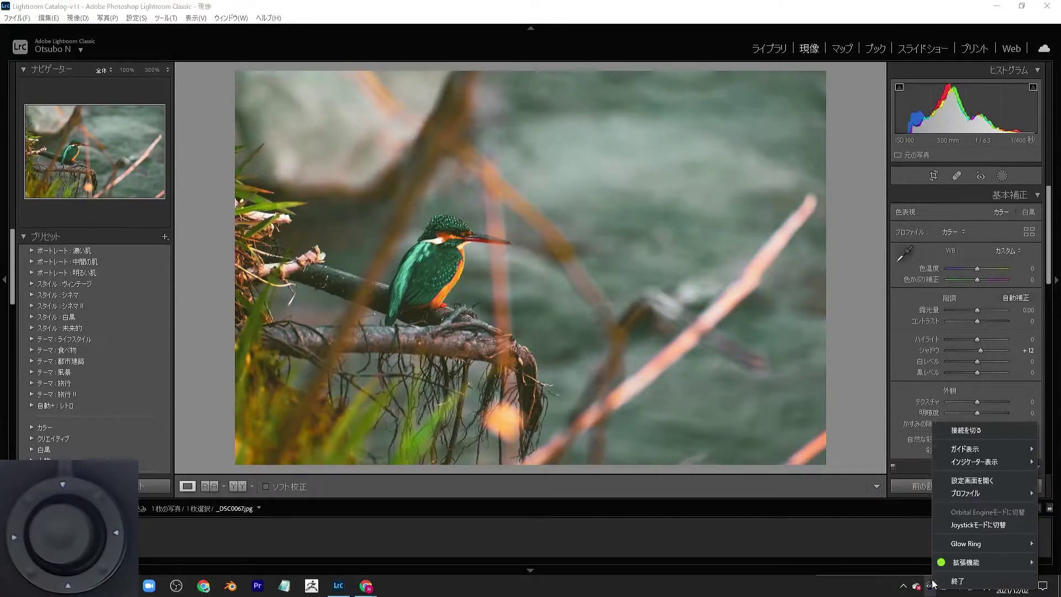
pyautogui.click(966, 485)
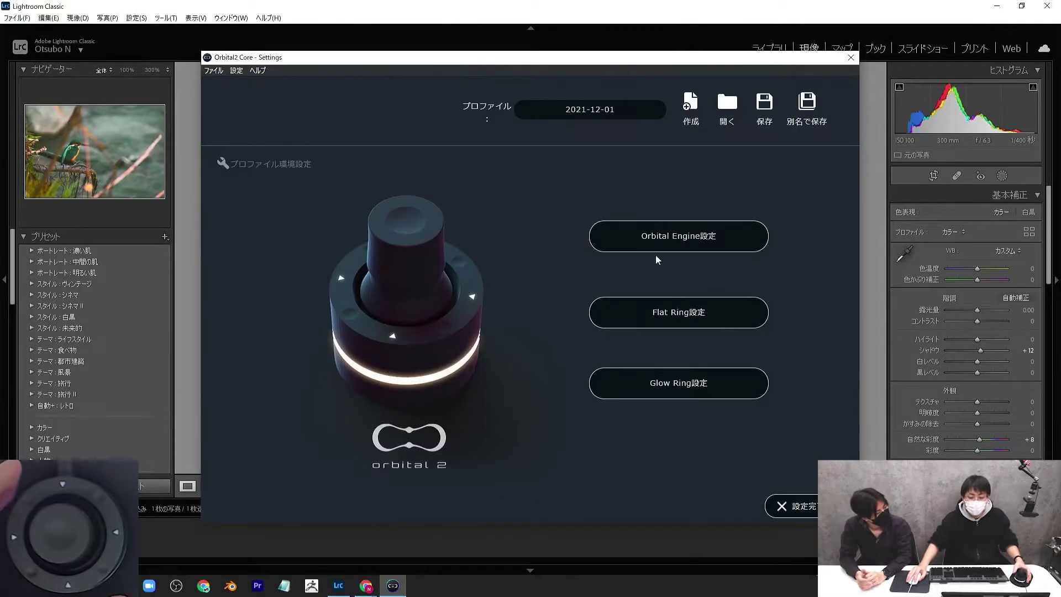
# Assign the Orbital Engine's left slot to 拡張機能 > 基本補正 色温度 at +1 and save
pyautogui.click(660, 247)
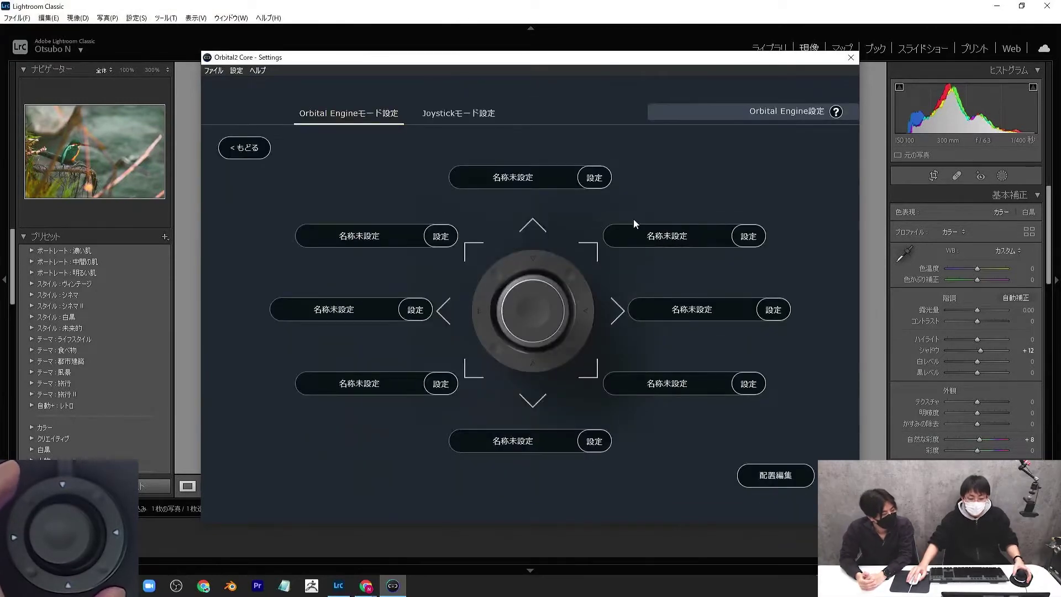
pyautogui.click(530, 182)
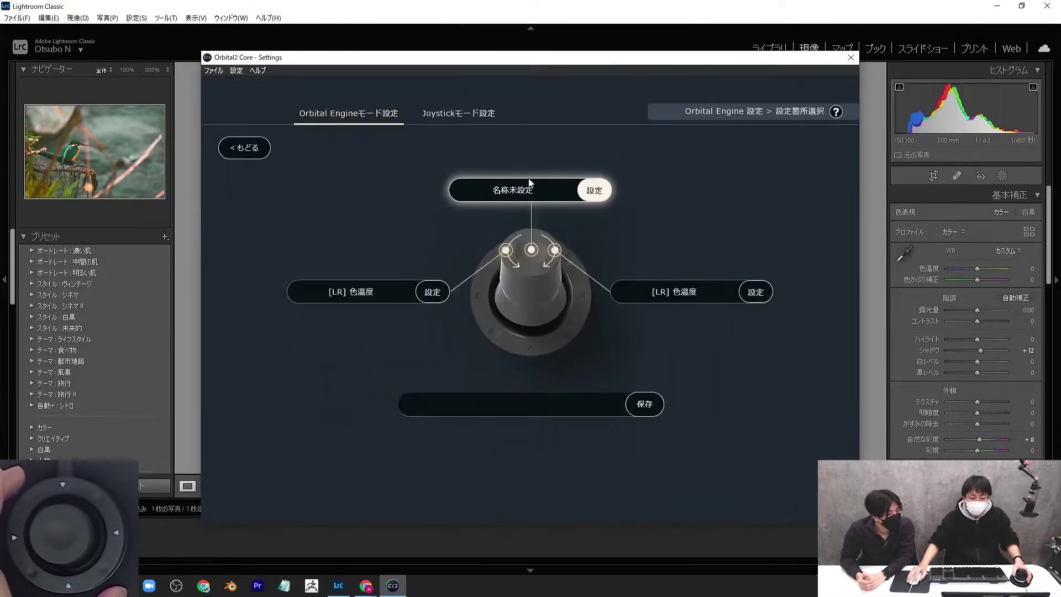
pyautogui.click(389, 298)
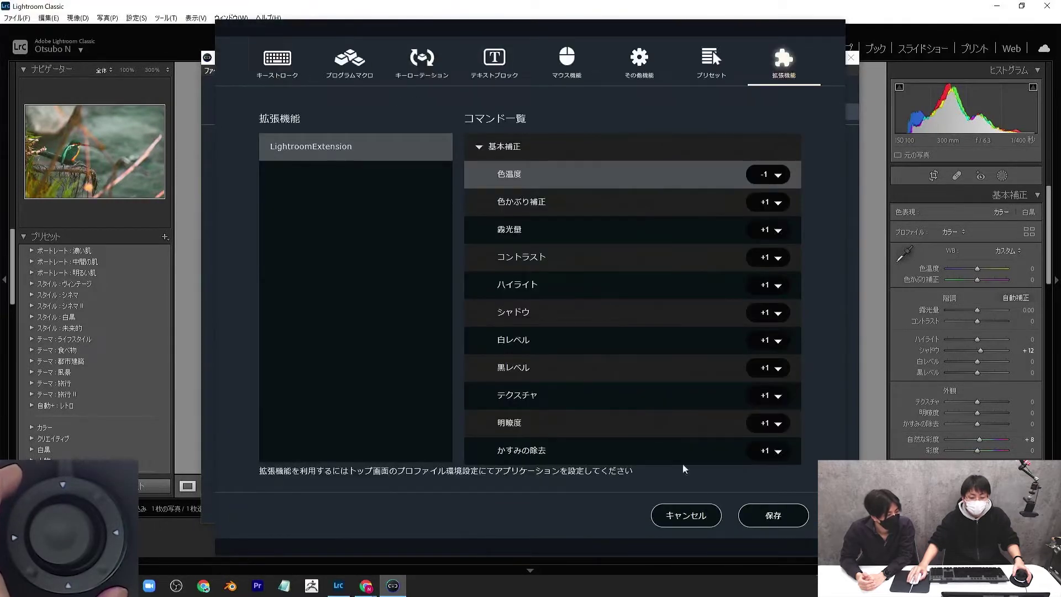
pyautogui.click(260, 72)
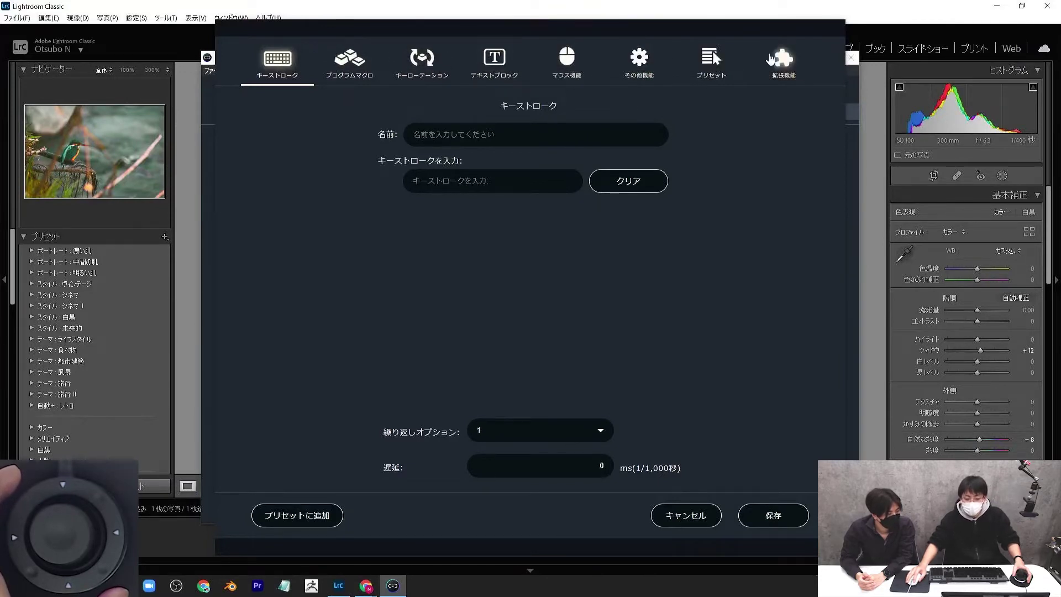
pyautogui.click(771, 58)
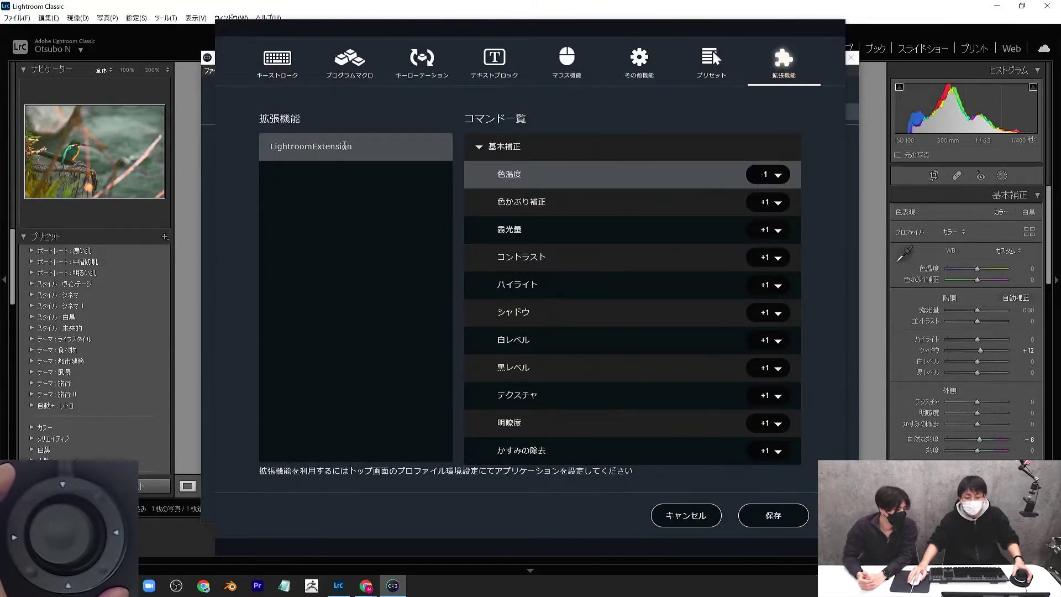
pyautogui.click(479, 149)
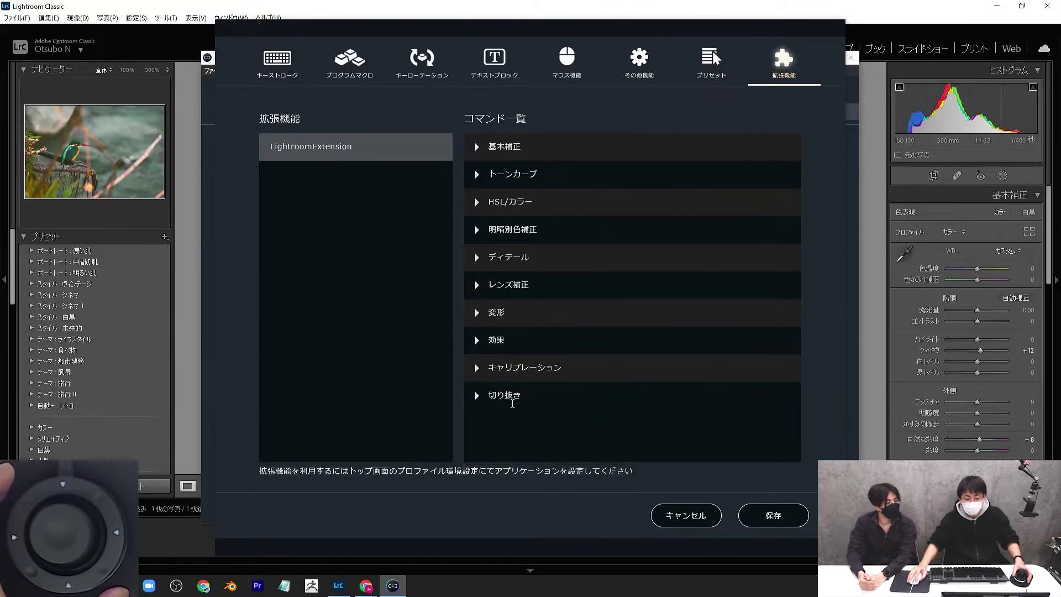
pyautogui.click(478, 148)
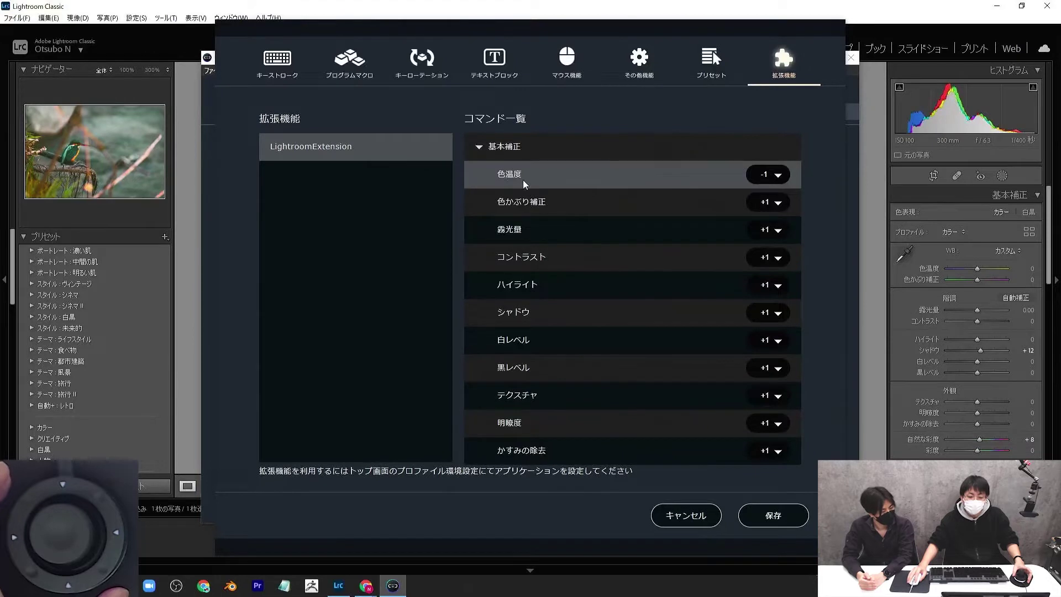
pyautogui.click(778, 175)
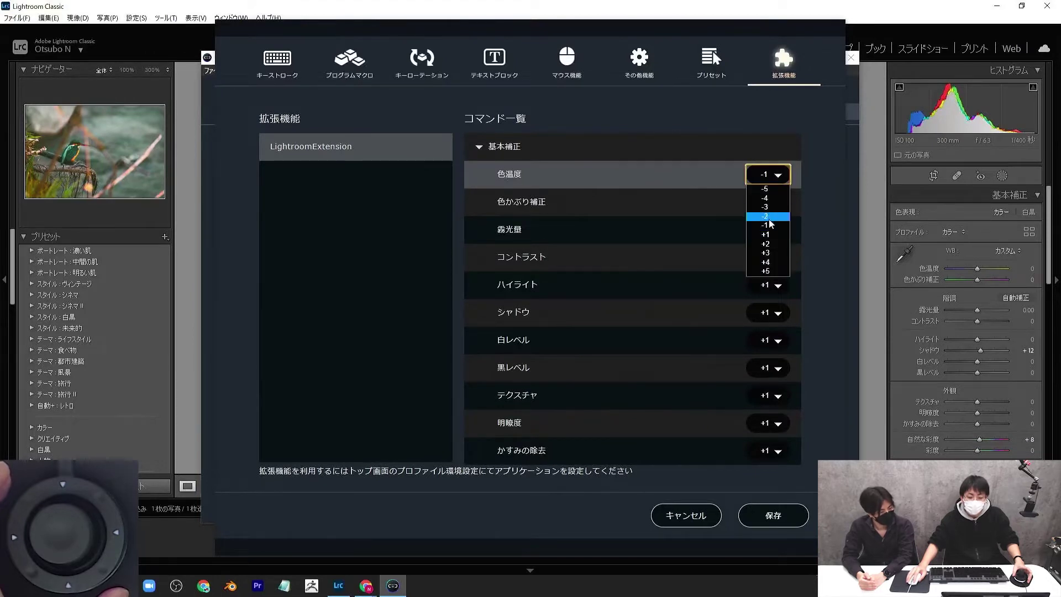
pyautogui.click(768, 238)
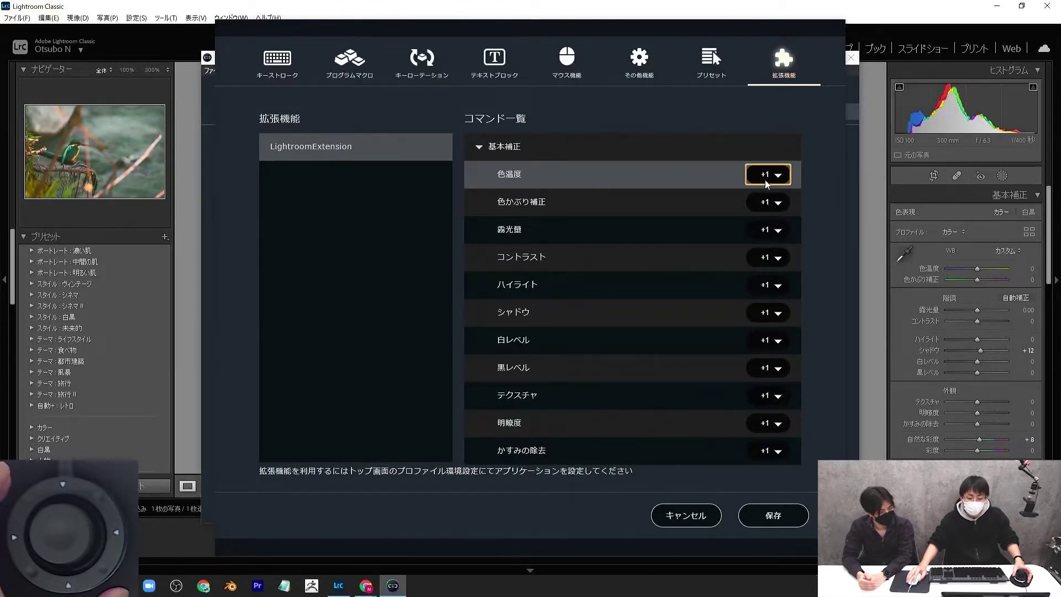
pyautogui.click(773, 515)
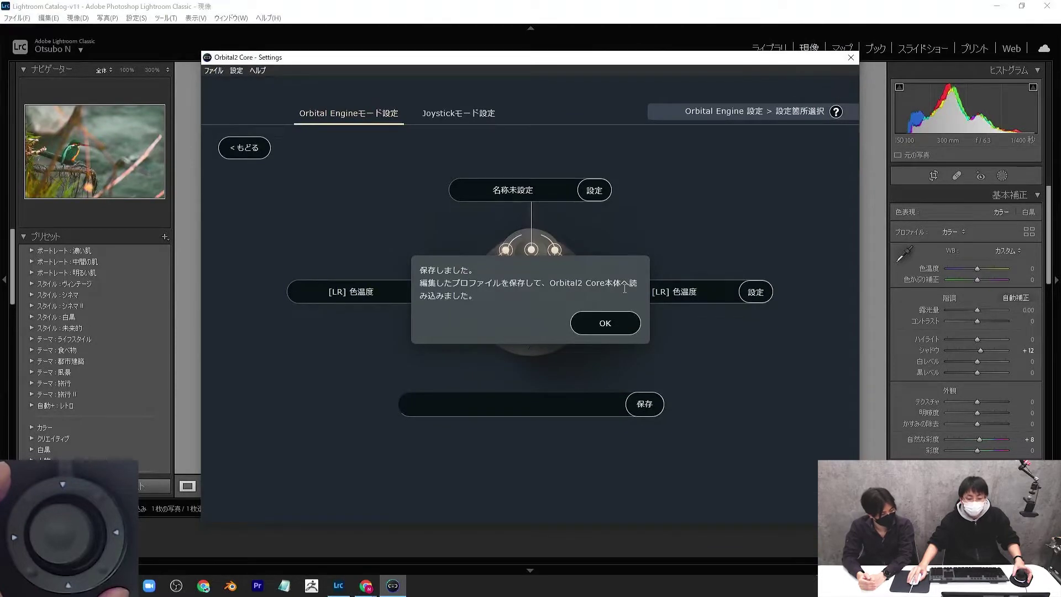
# Assign the right slot to 基本補正 色温度 at -1, save, and confirm
pyautogui.click(601, 323)
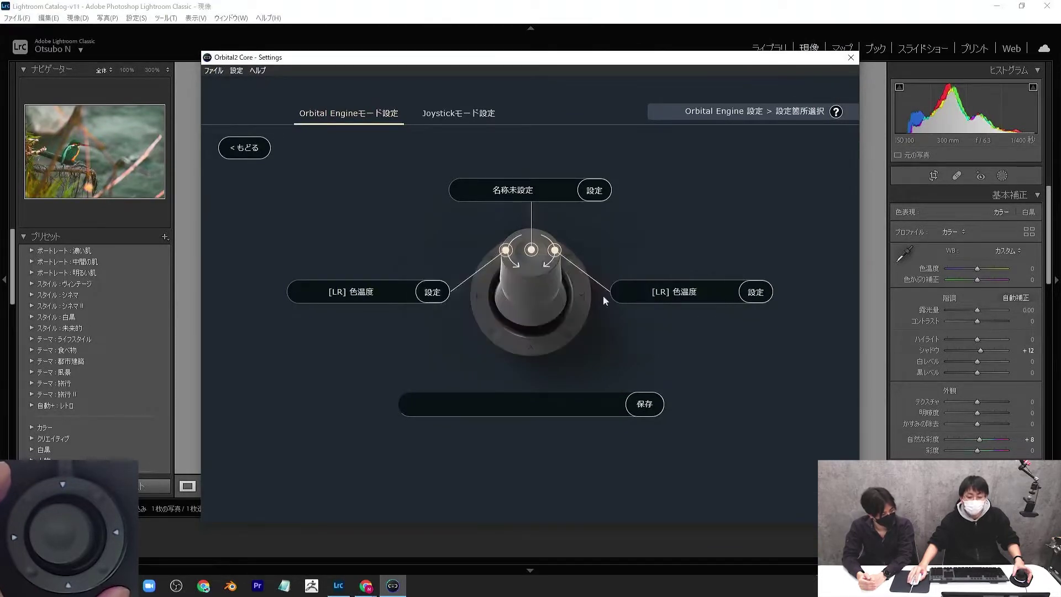
pyautogui.click(722, 287)
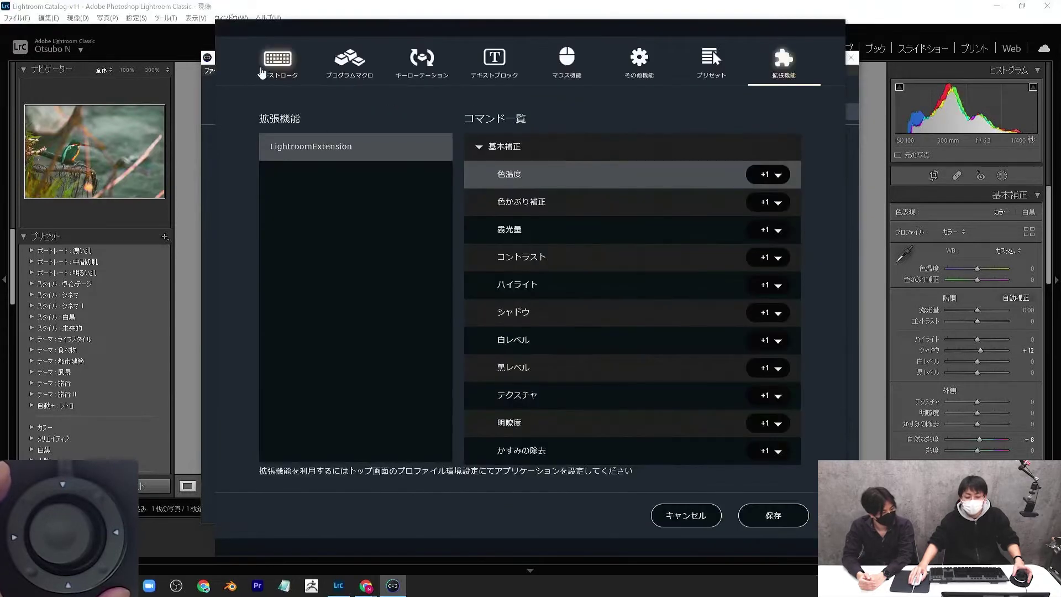
pyautogui.click(274, 65)
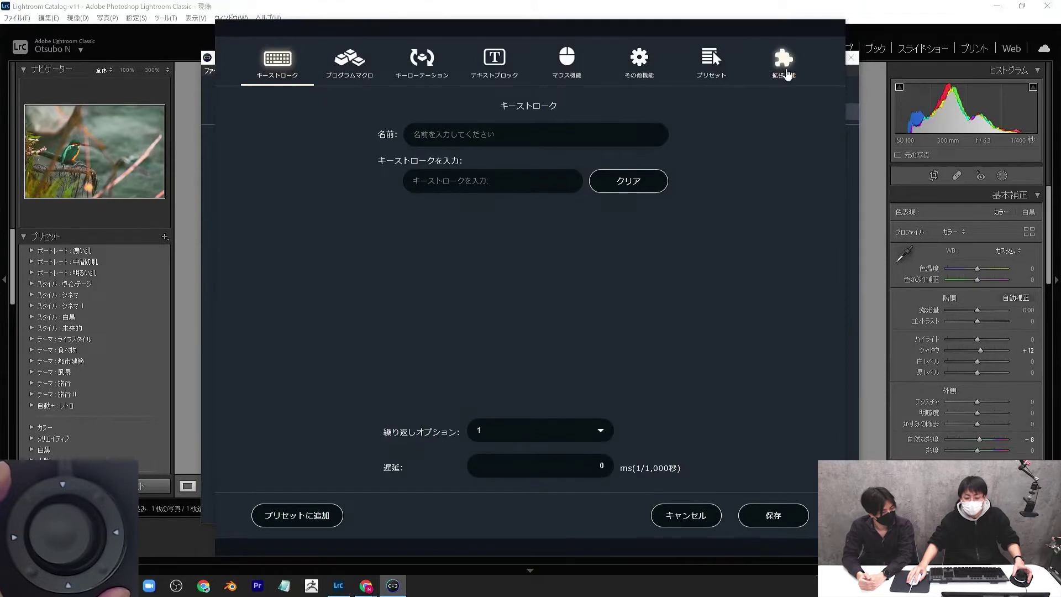
pyautogui.click(786, 73)
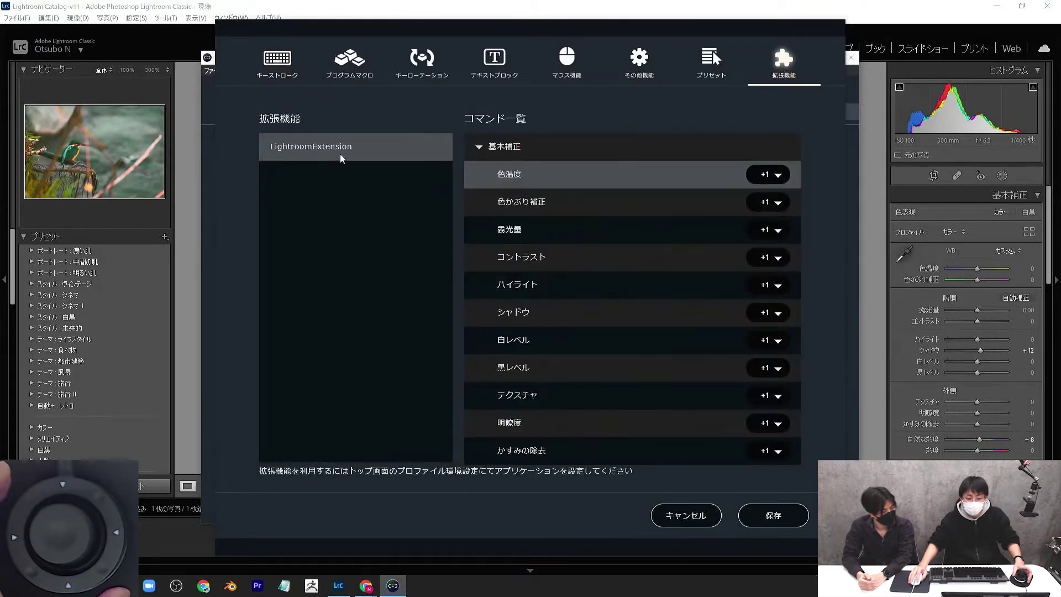
pyautogui.click(776, 175)
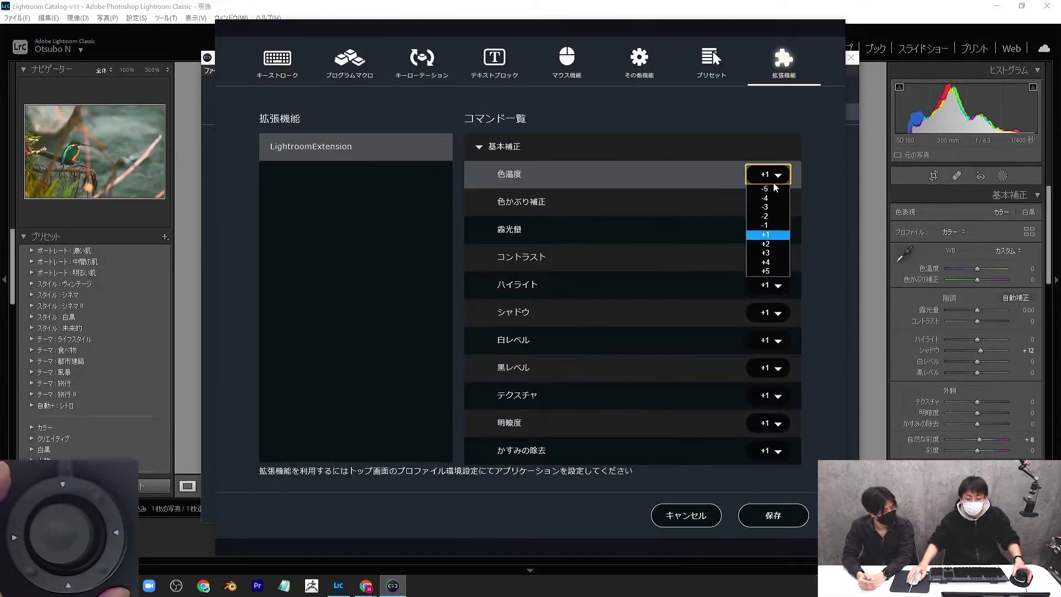
pyautogui.click(767, 228)
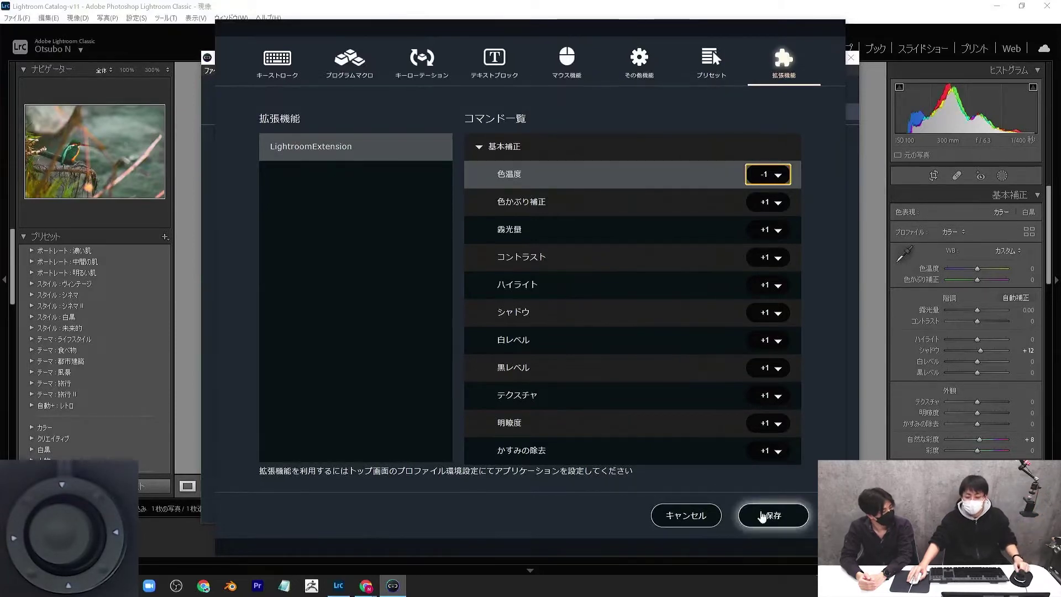
pyautogui.click(774, 513)
pyautogui.click(618, 321)
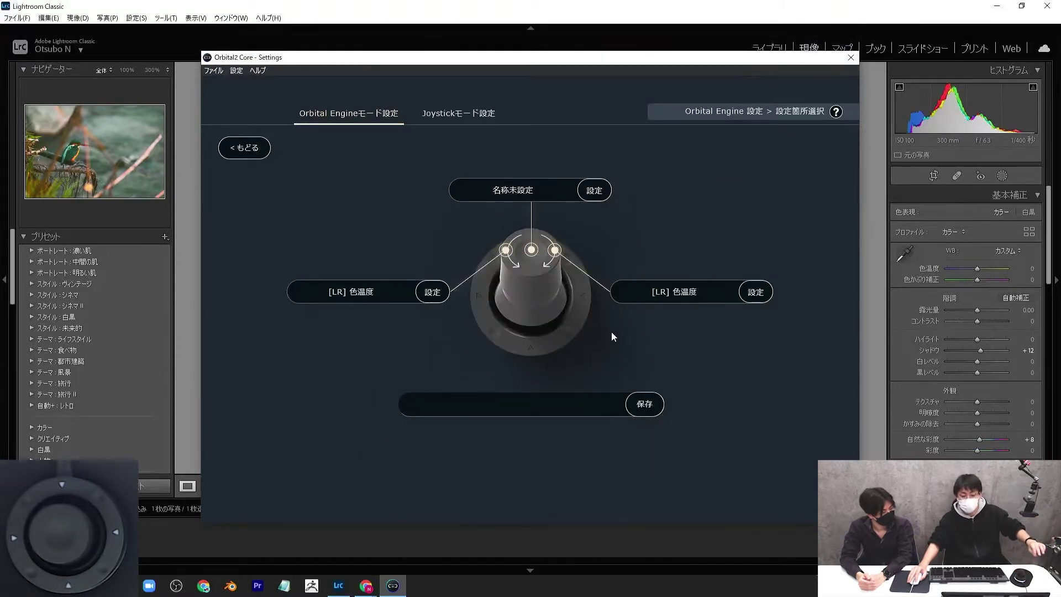
# Close Orbital2 settings and turn the ring to nudge the kingfisher photo's 色温度 cooler and warmer
pyautogui.click(561, 46)
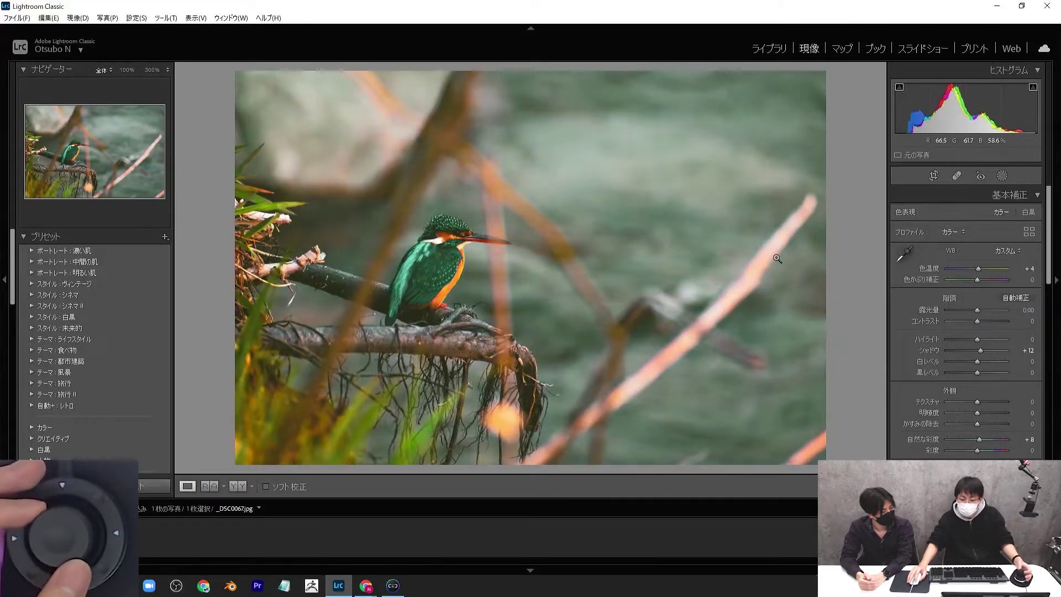
pyautogui.press('-')
pyautogui.press('-')
pyautogui.press('-')
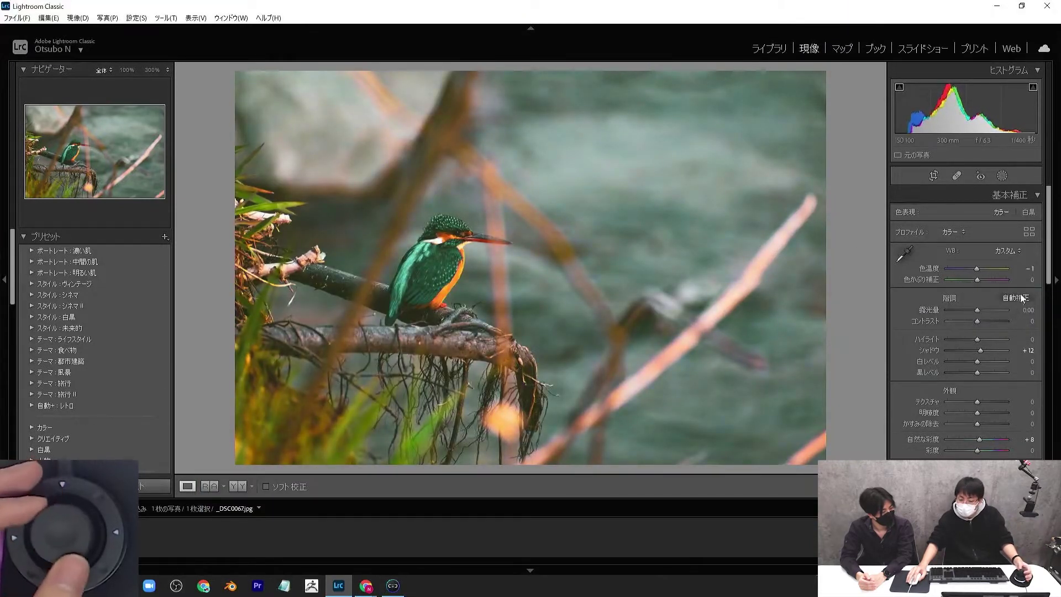
pyautogui.press('+')
pyautogui.press('+')
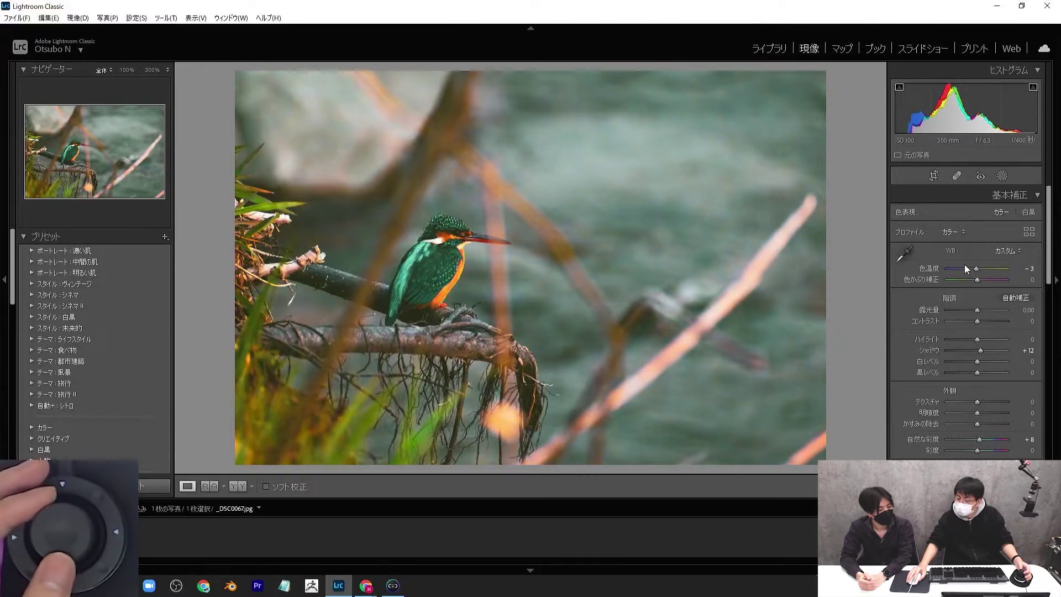
pyautogui.press('+')
pyautogui.press('+')
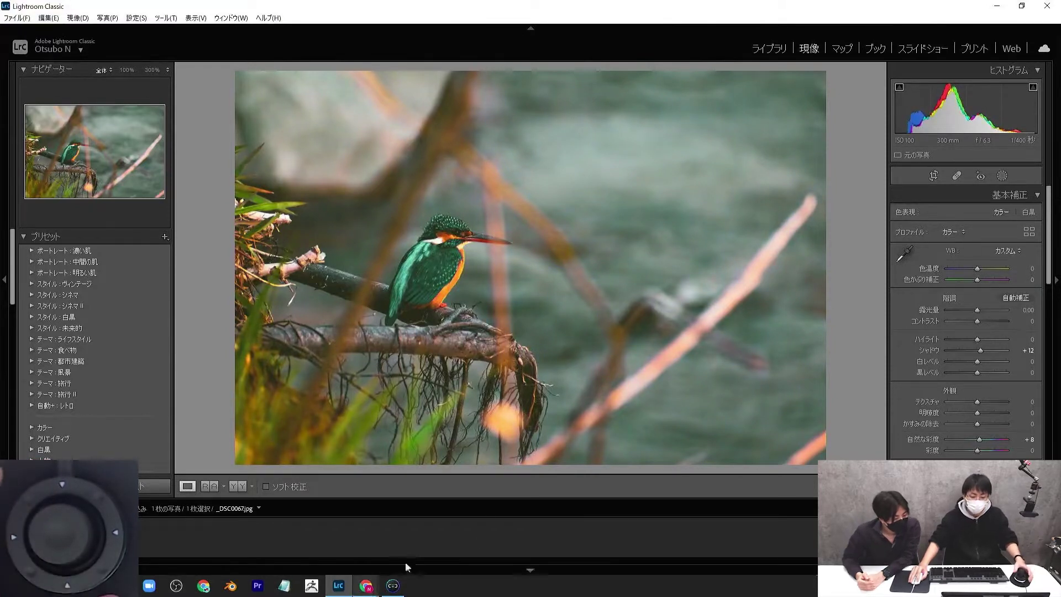
pyautogui.press('-')
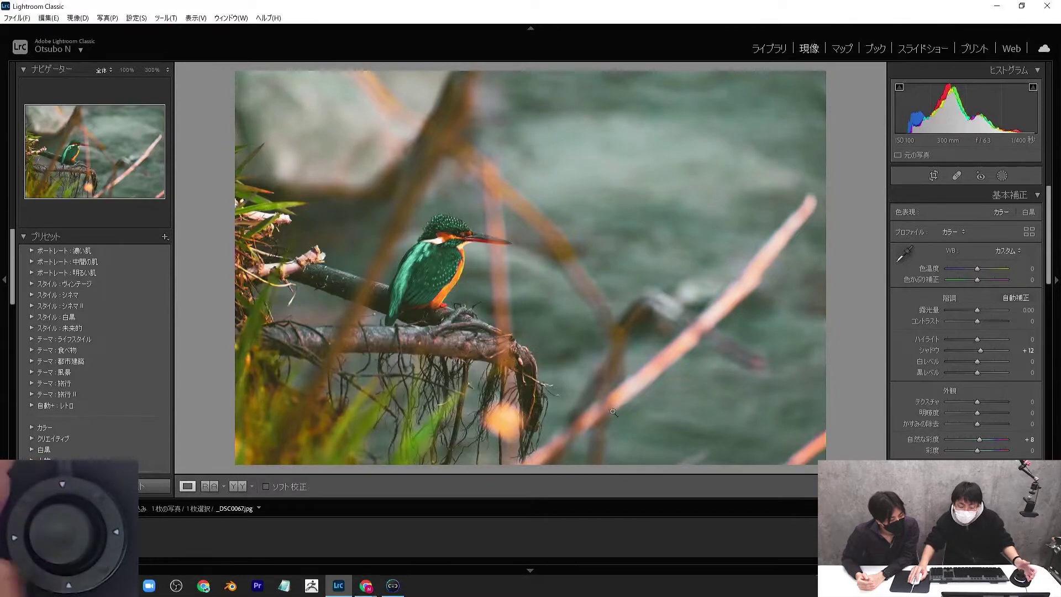
# Reopen the settings to edit the left 色温度 slot's command and expand 基本補正
pyautogui.click(393, 585)
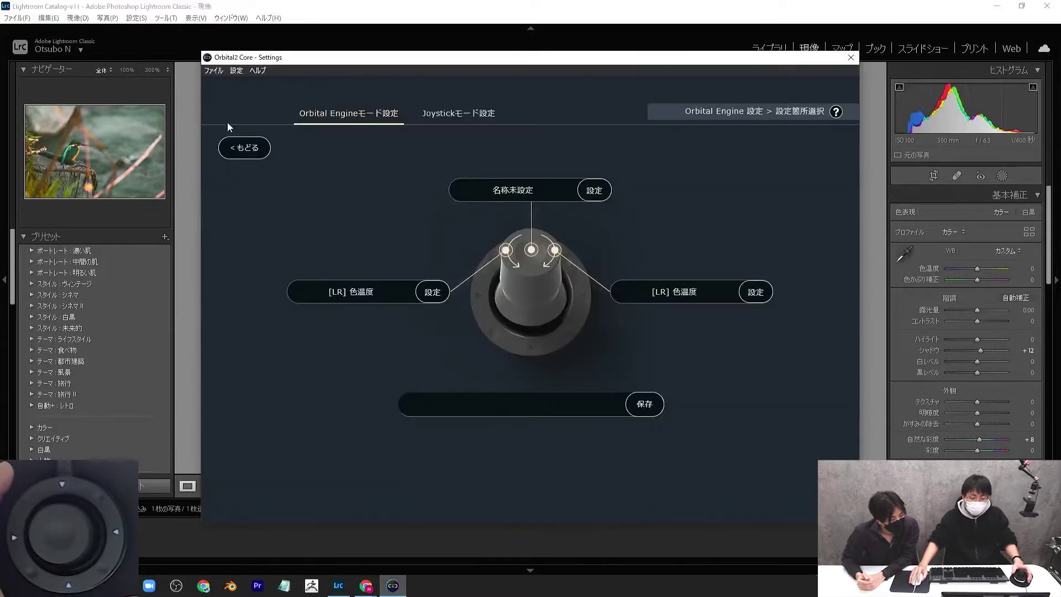
pyautogui.click(432, 292)
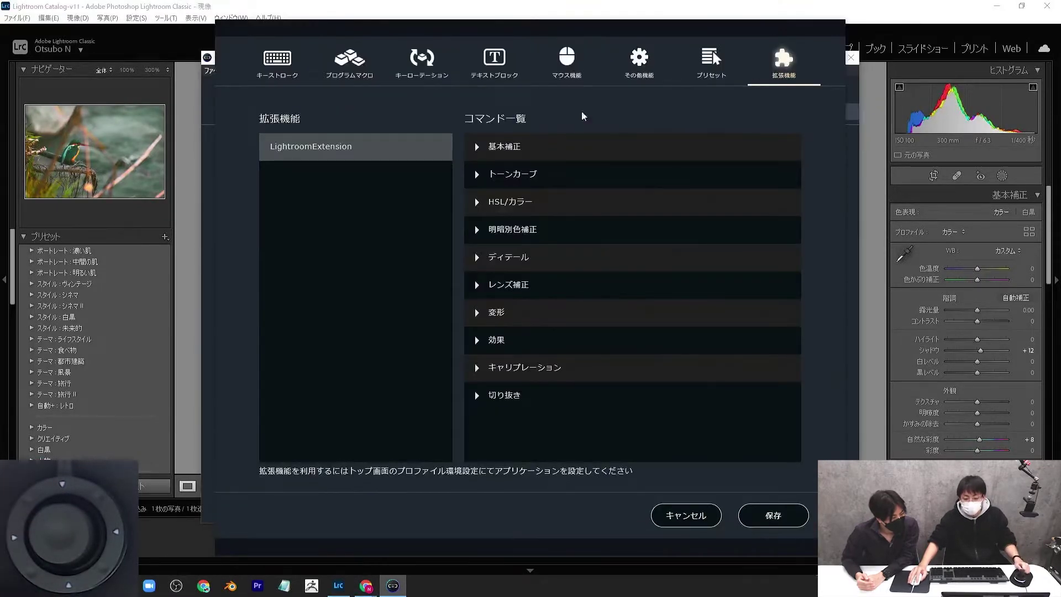
pyautogui.click(479, 147)
pyautogui.scroll(-4, 481, 227)
pyautogui.scroll(-7, 480, 227)
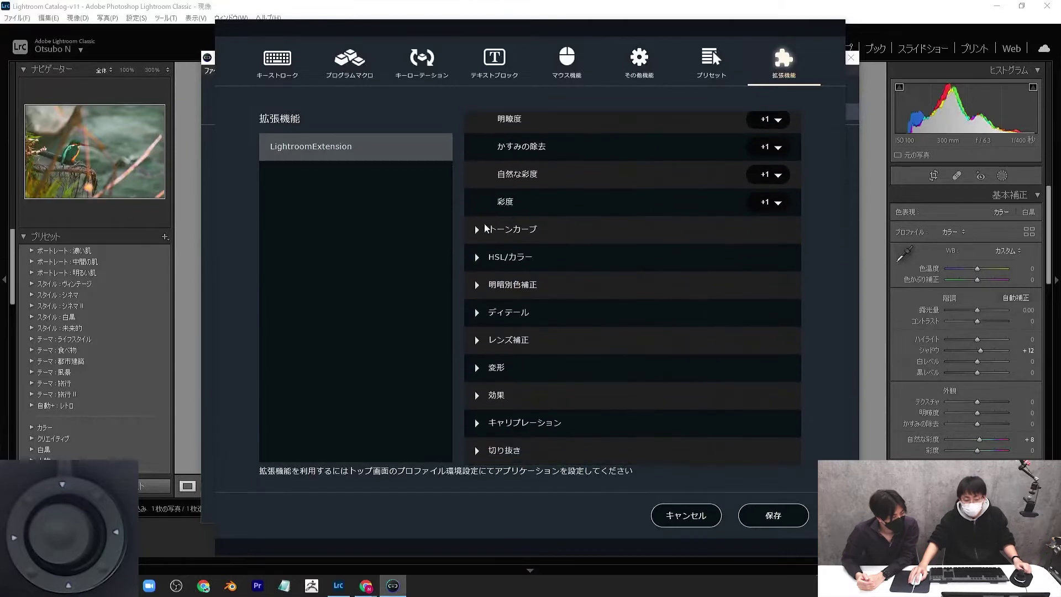
# Expand the トーンカーブ and HSL/カラー command groups in the LightroomExtension list
pyautogui.click(480, 229)
pyautogui.scroll(-4, 481, 233)
pyautogui.click(477, 253)
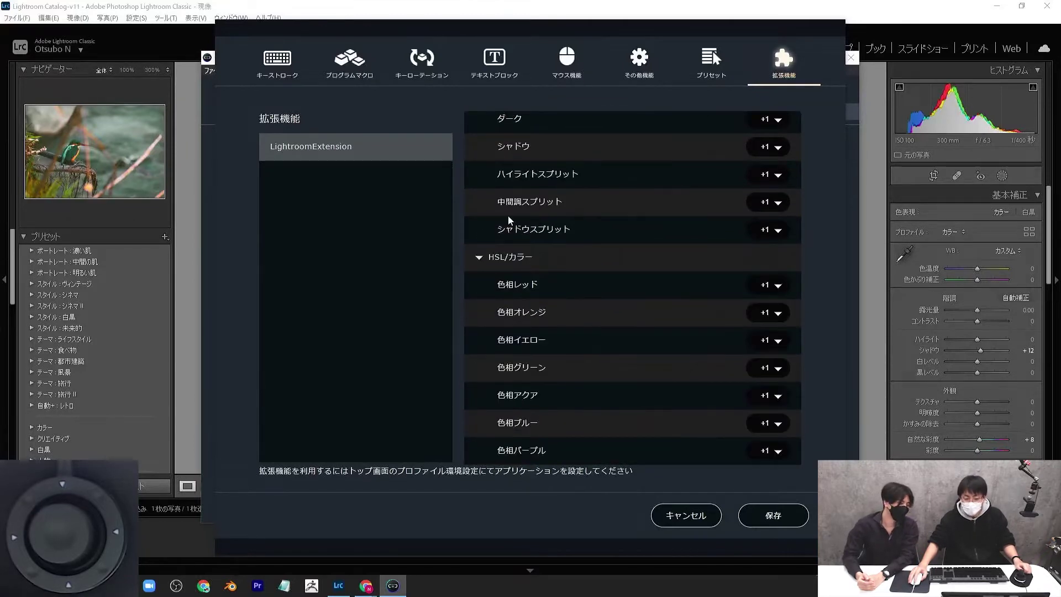
pyautogui.scroll(-4, 508, 221)
pyautogui.scroll(-6, 510, 248)
pyautogui.scroll(-5, 487, 387)
pyautogui.scroll(-1, 476, 446)
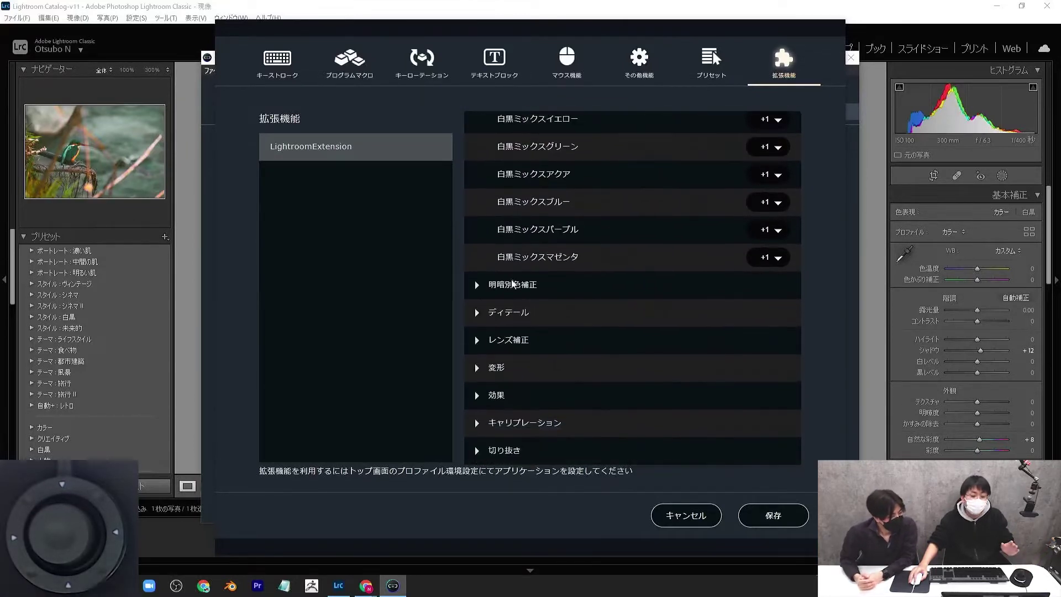
# Expand the 明暗別色補正 and レンズ補正 command groups
pyautogui.click(478, 284)
pyautogui.scroll(-5, 481, 309)
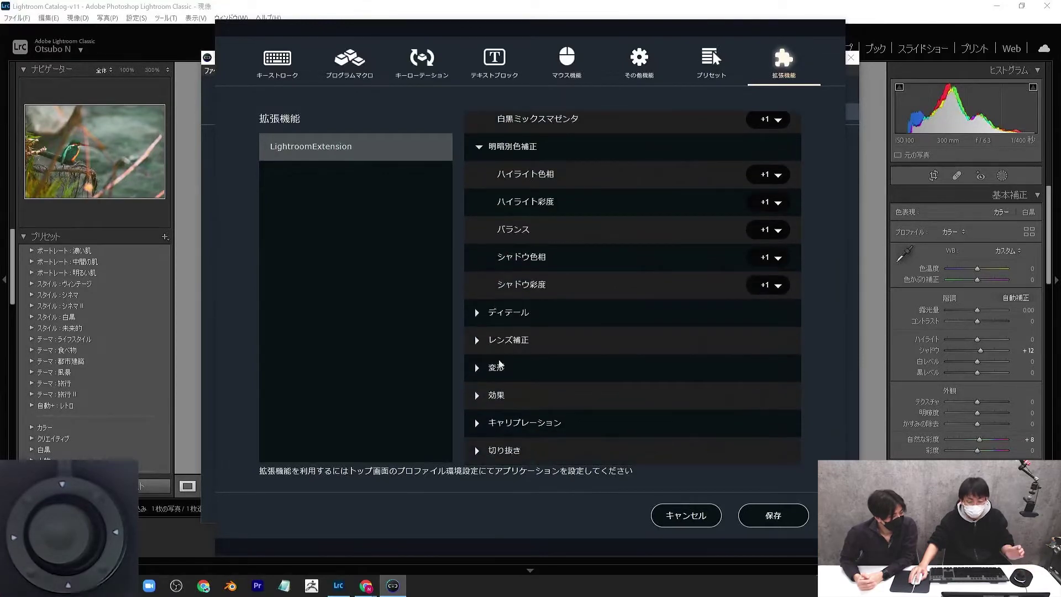
pyautogui.click(479, 346)
pyautogui.scroll(-3, 476, 342)
pyautogui.scroll(-2, 475, 364)
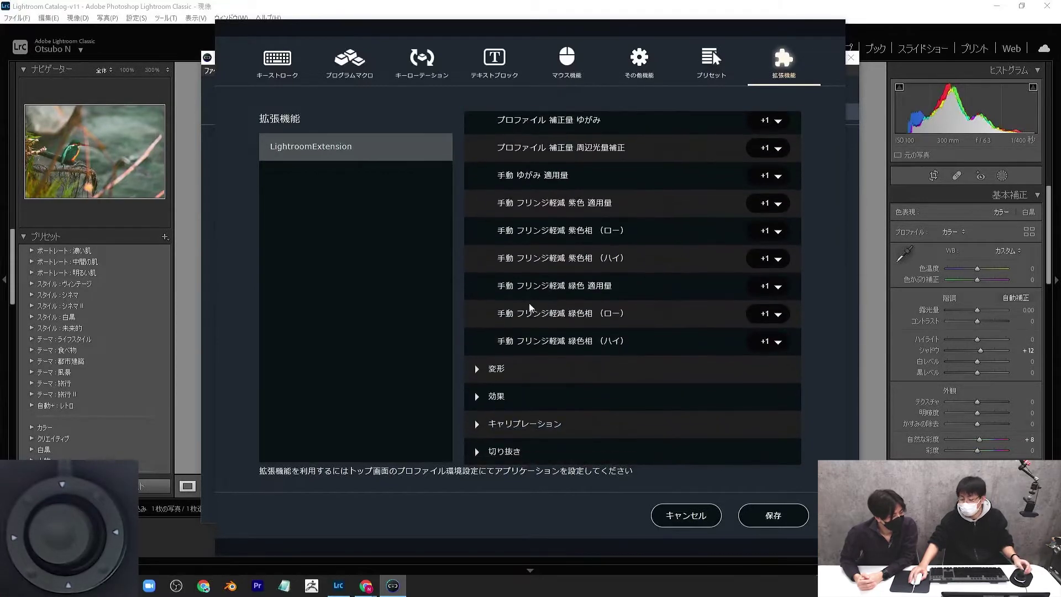
pyautogui.scroll(4, 474, 344)
# Collapse the レンズ補正 and 明暗別色補正 command groups again
pyautogui.click(479, 313)
pyautogui.scroll(4, 483, 301)
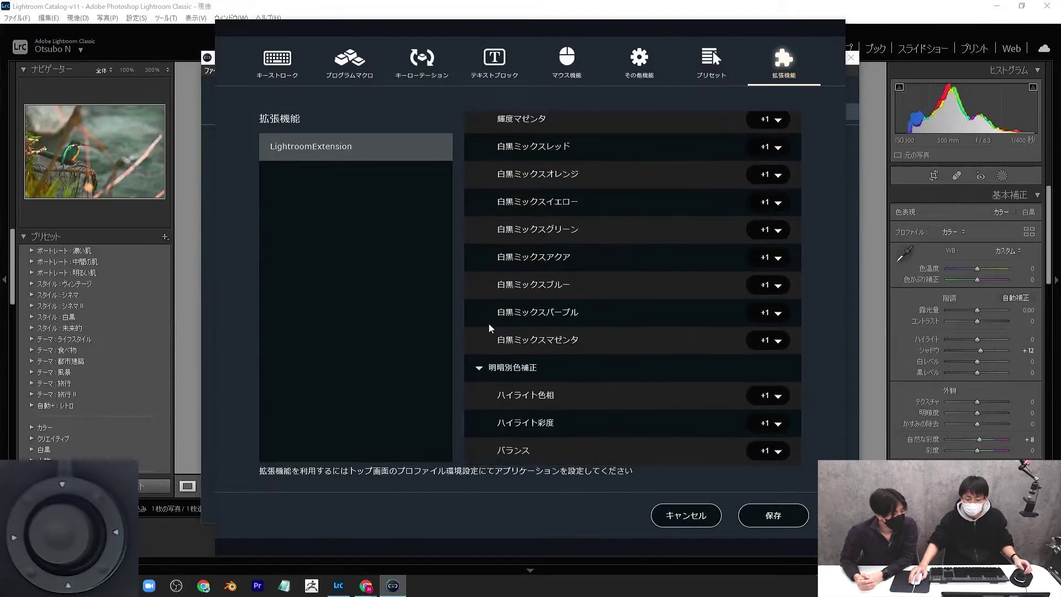
pyautogui.click(476, 366)
pyautogui.scroll(5, 485, 332)
pyautogui.scroll(4, 493, 293)
pyautogui.scroll(5, 497, 260)
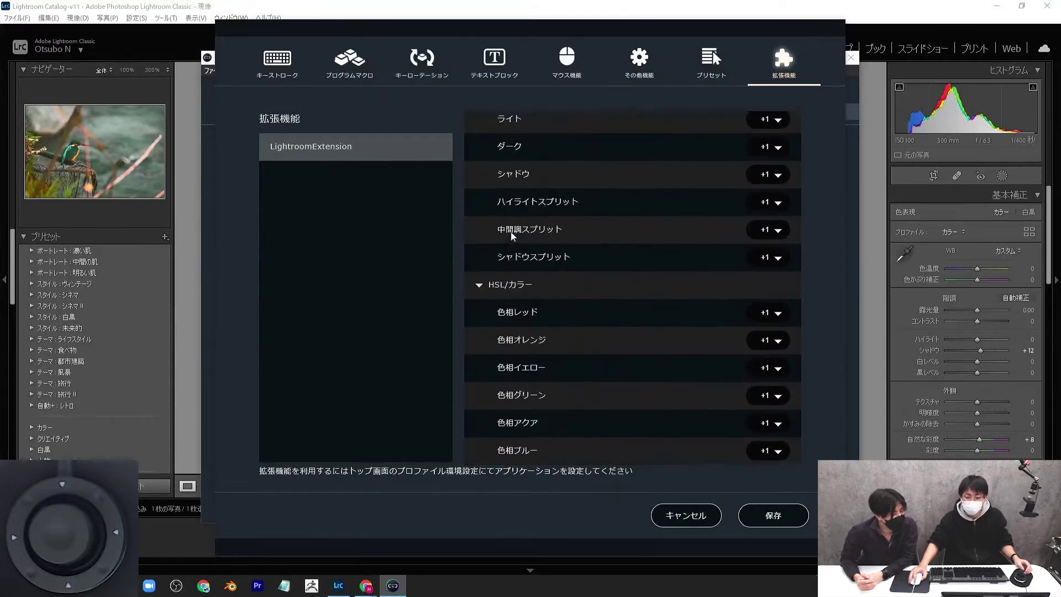
pyautogui.scroll(4, 495, 310)
# Collapse the HSL/カラー and トーンカーブ command groups
pyautogui.scroll(-3, 492, 340)
pyautogui.scroll(1, 480, 247)
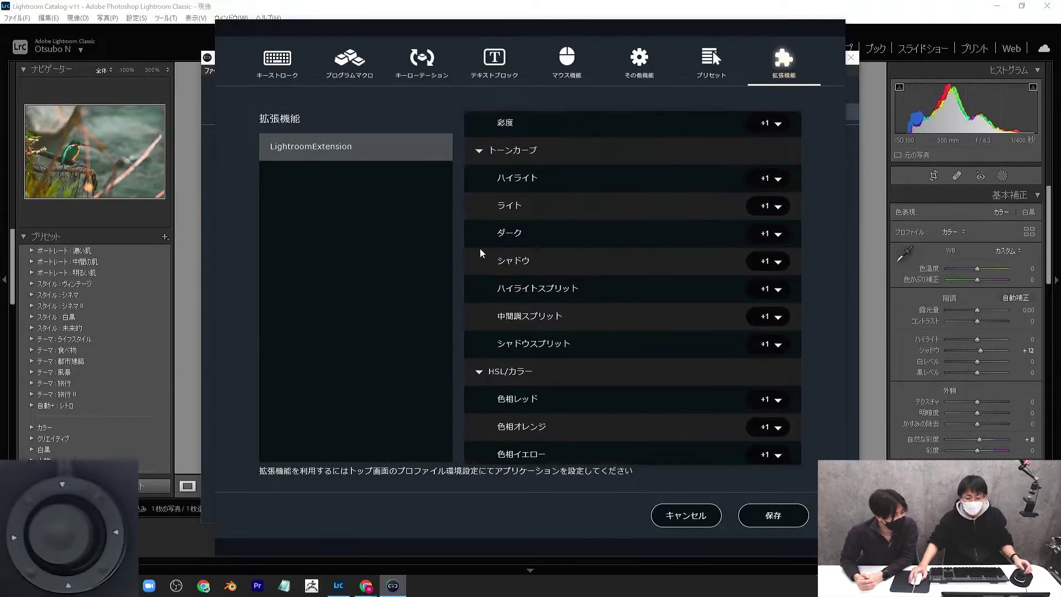
pyautogui.scroll(1, 485, 385)
pyautogui.click(480, 389)
pyautogui.scroll(4, 482, 286)
pyautogui.click(479, 286)
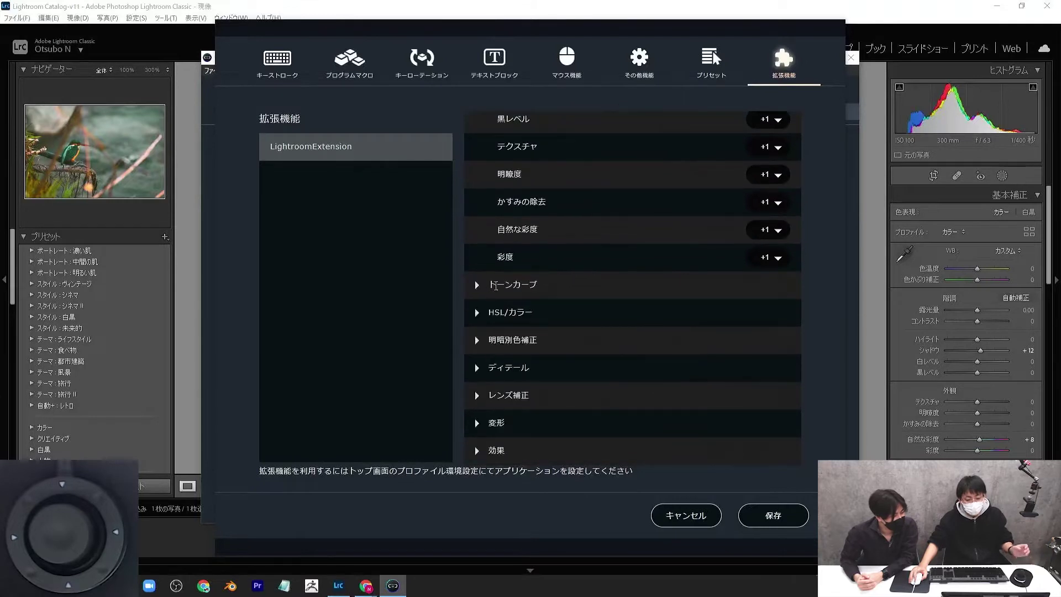
pyautogui.scroll(5, 487, 271)
# Set the [LR] 色温度 command under 基本補正 to a -1 step and save it
pyautogui.click(478, 148)
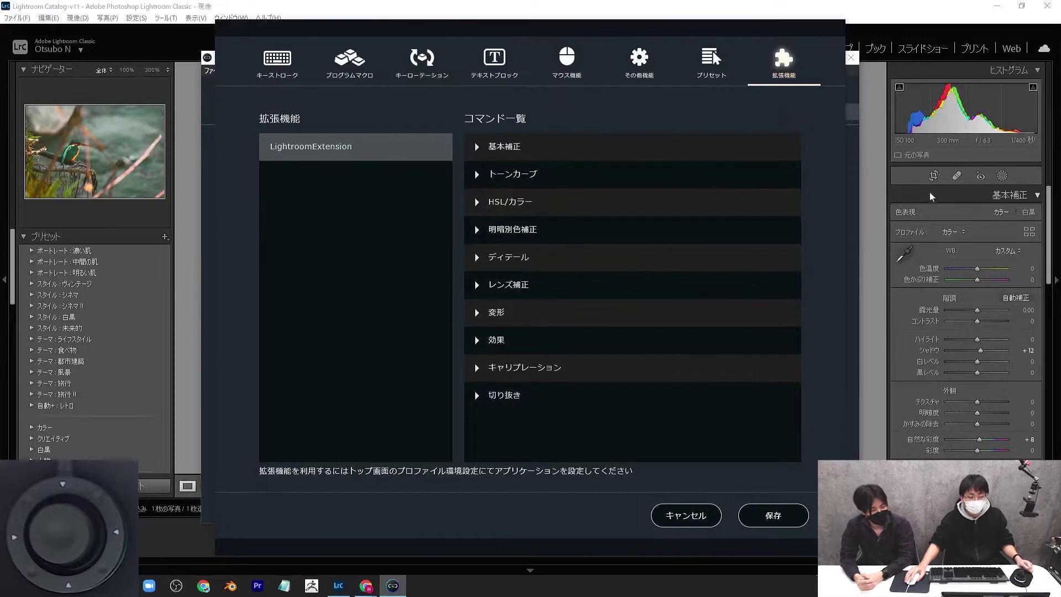
pyautogui.click(478, 155)
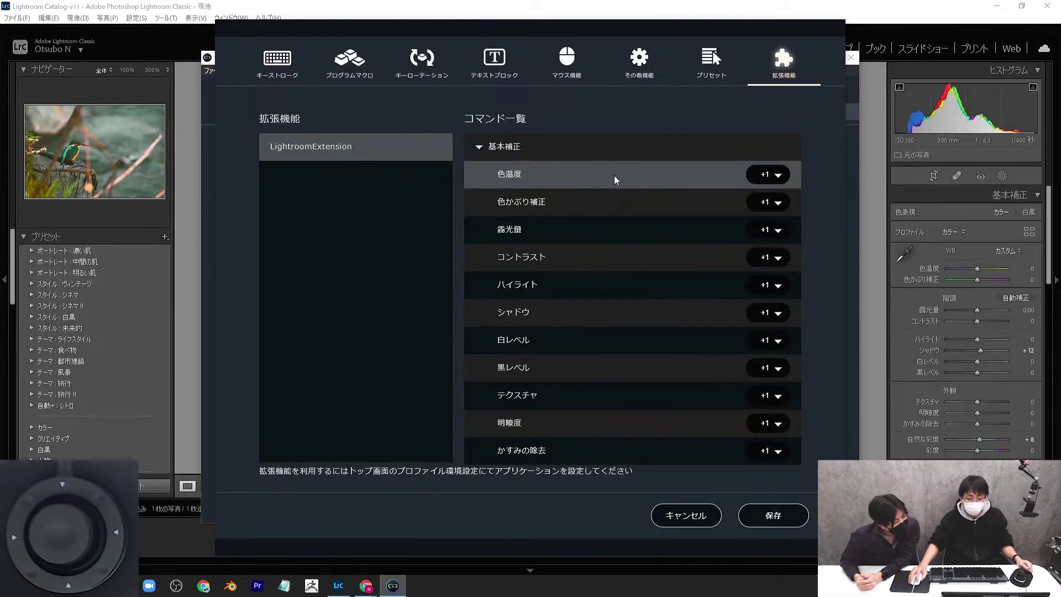
pyautogui.click(773, 515)
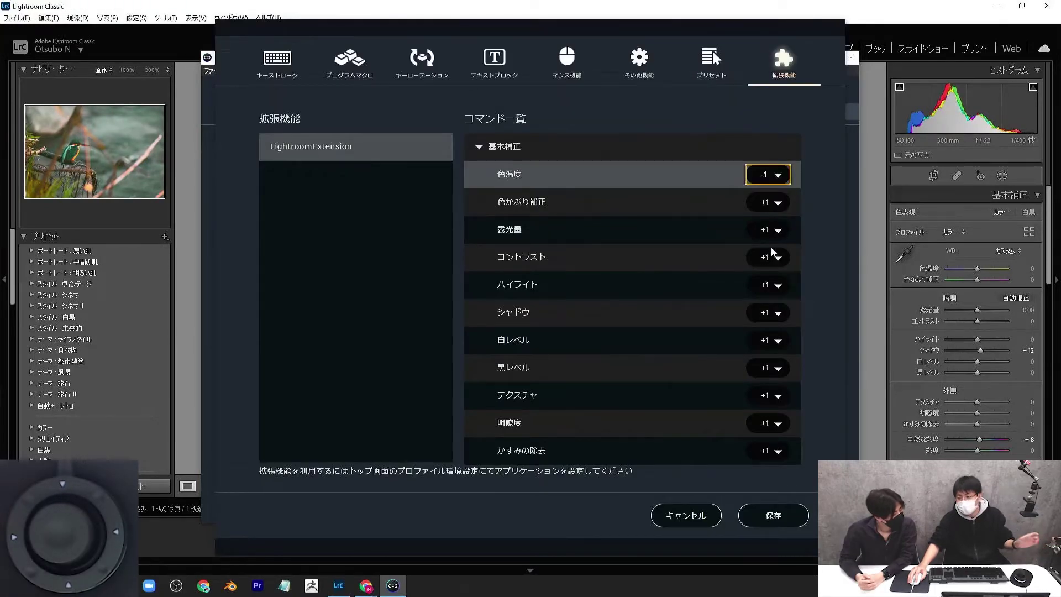
pyautogui.click(773, 515)
pyautogui.click(605, 322)
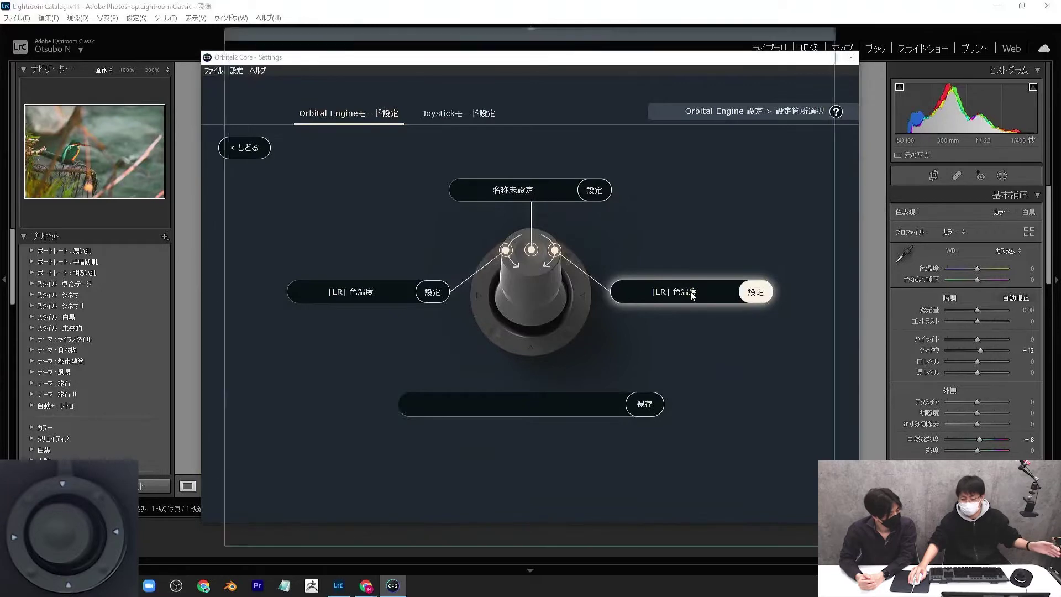
# Name the slot 色温度, save it, and return to the slot overview
pyautogui.click(569, 413)
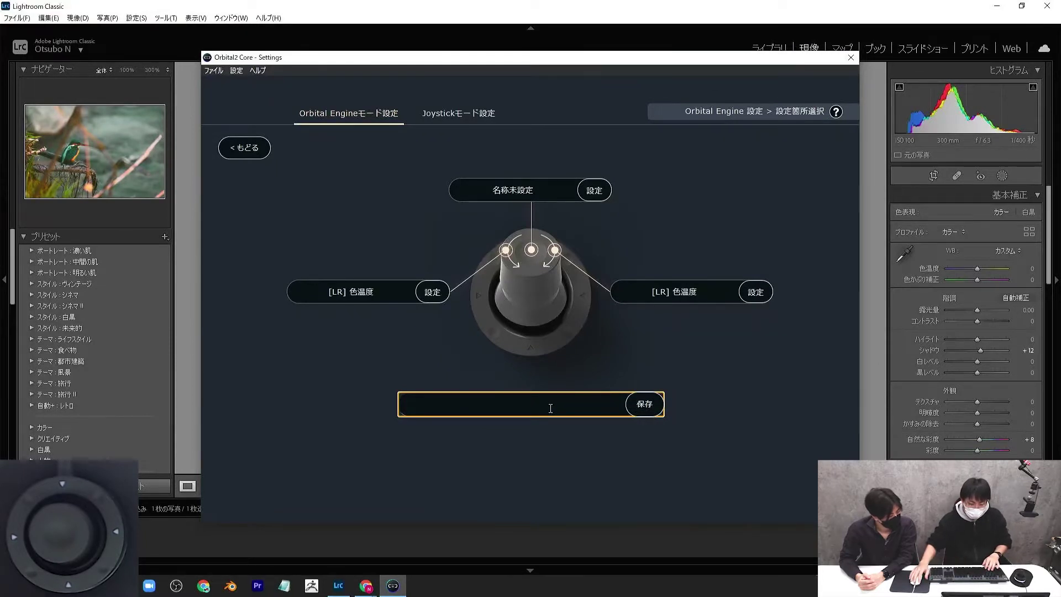
pyautogui.write('i')
pyautogui.write('色温度')
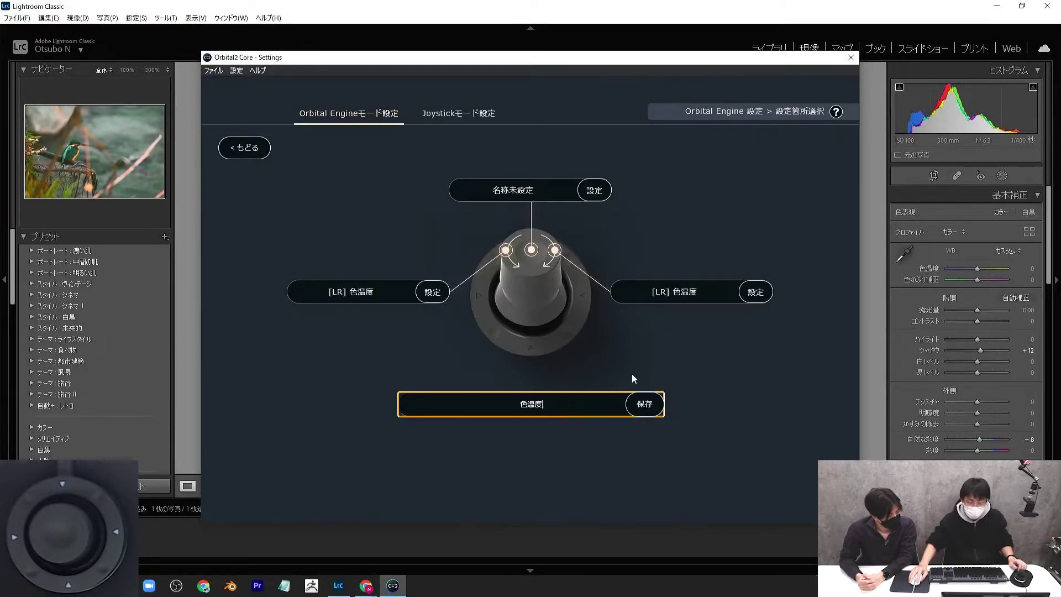
pyautogui.click(647, 405)
pyautogui.click(605, 322)
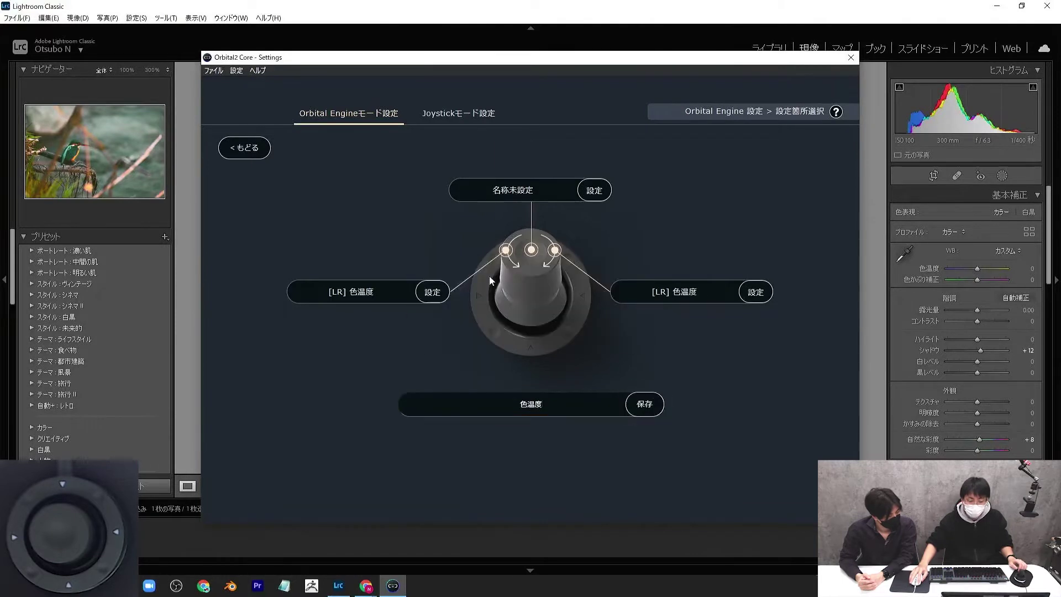
pyautogui.click(245, 148)
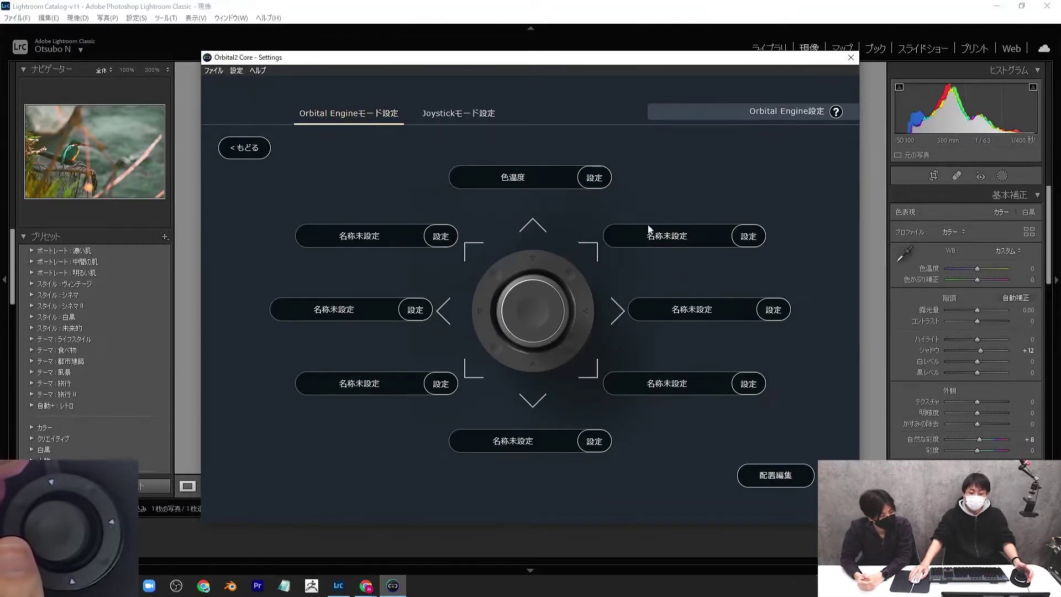
# Assign LightroomExtension 基本補正 > 色かぶり補正 to the upper-right slot's right turn and save
pyautogui.click(672, 236)
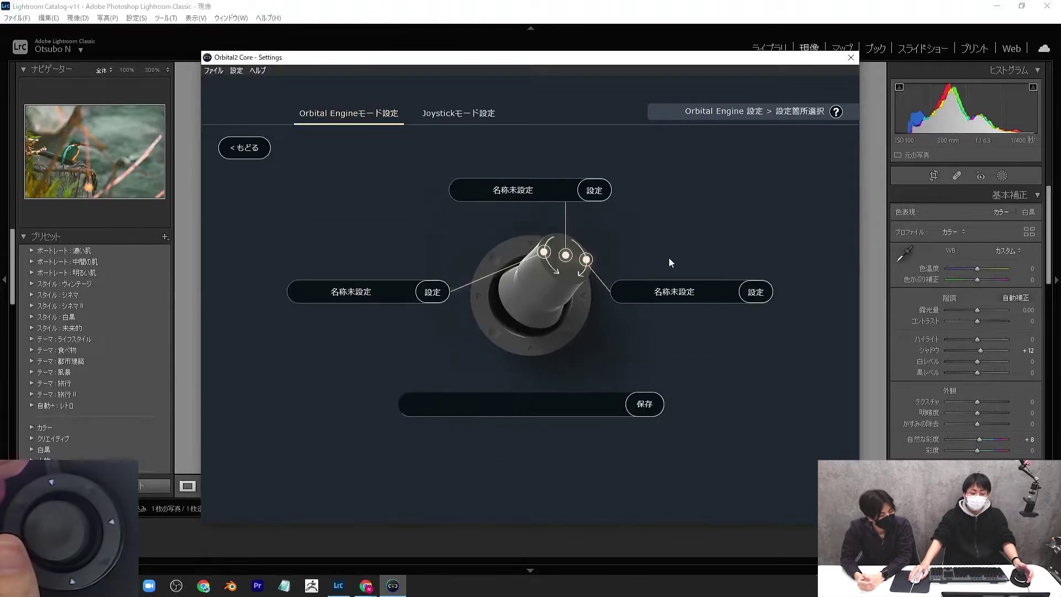
pyautogui.click(714, 298)
pyautogui.click(784, 60)
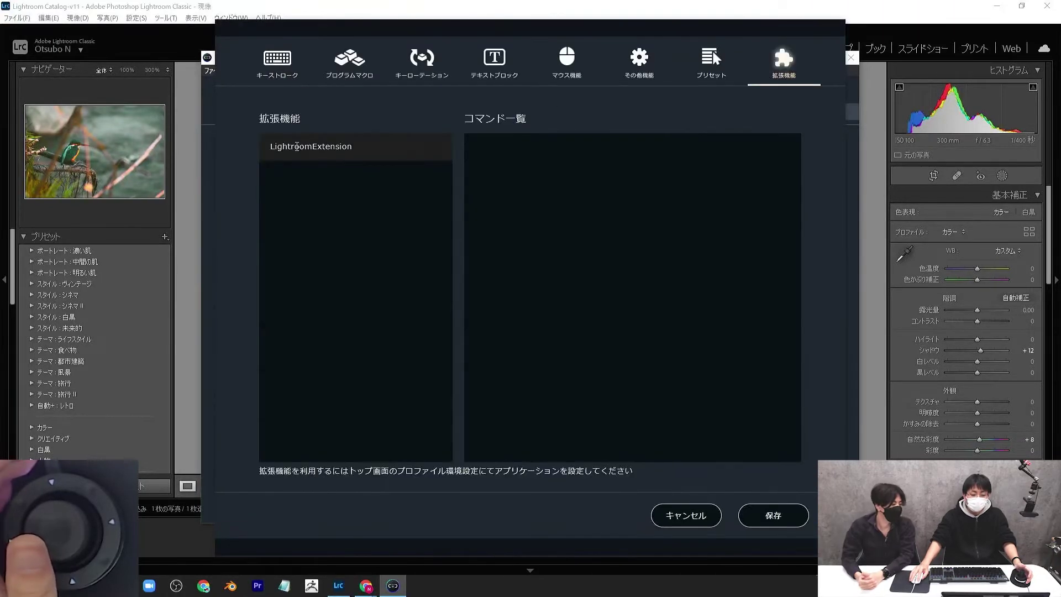
pyautogui.click(297, 147)
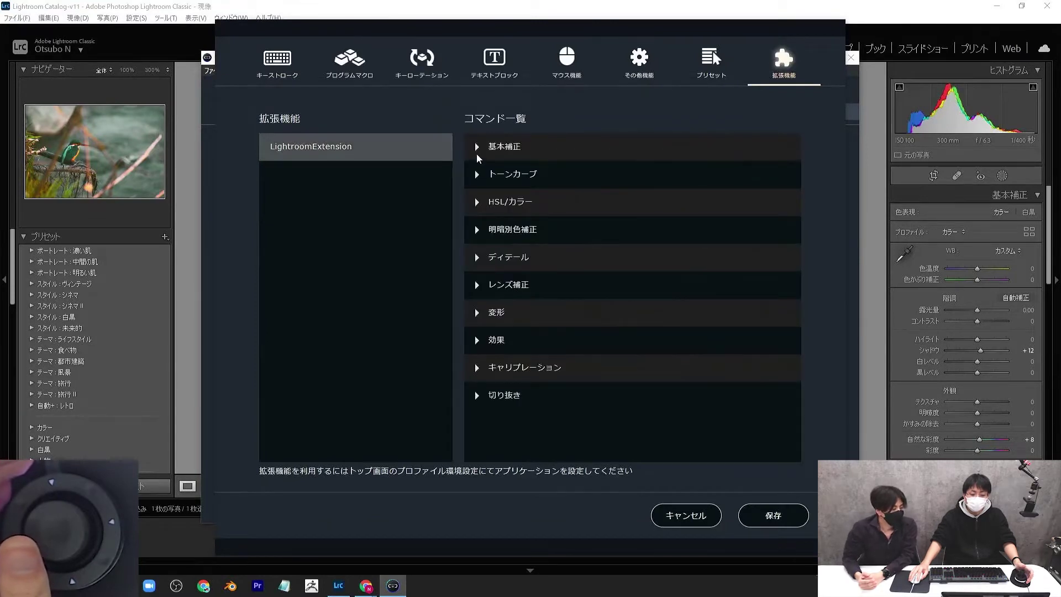
pyautogui.click(662, 211)
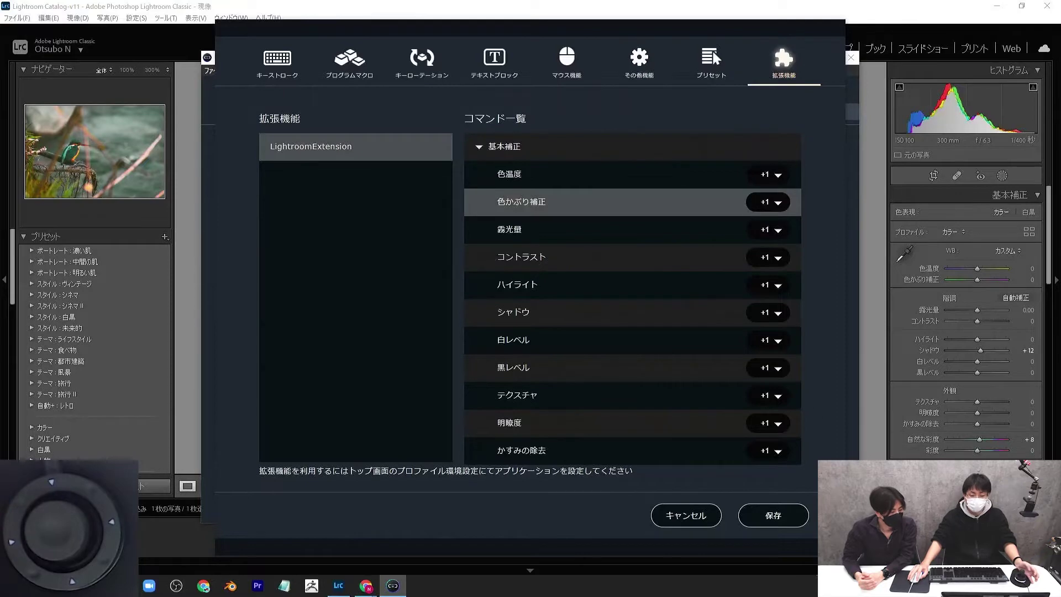
pyautogui.click(784, 517)
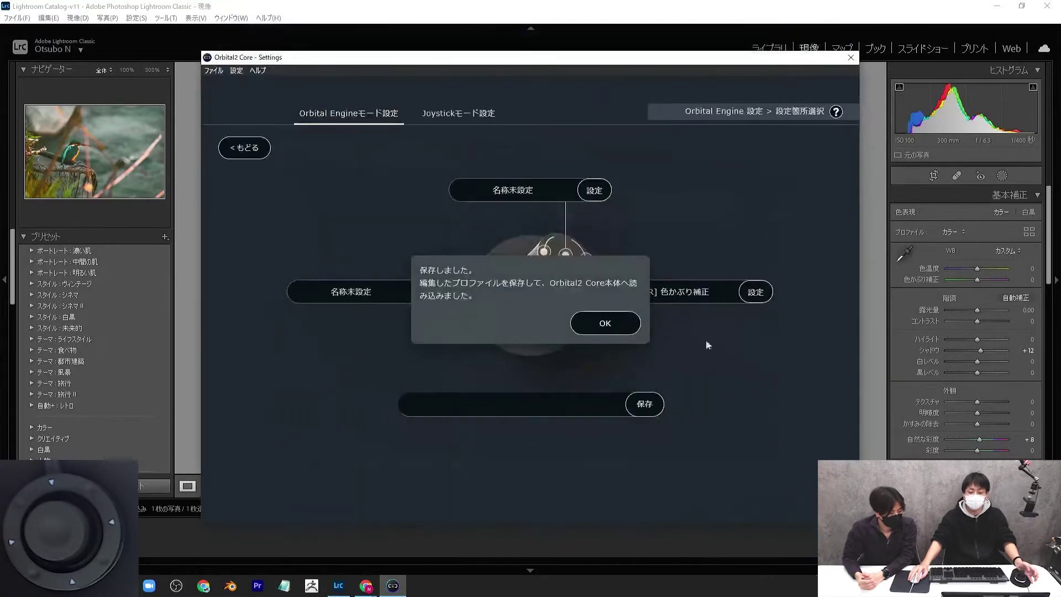
pyautogui.click(618, 326)
pyautogui.click(409, 291)
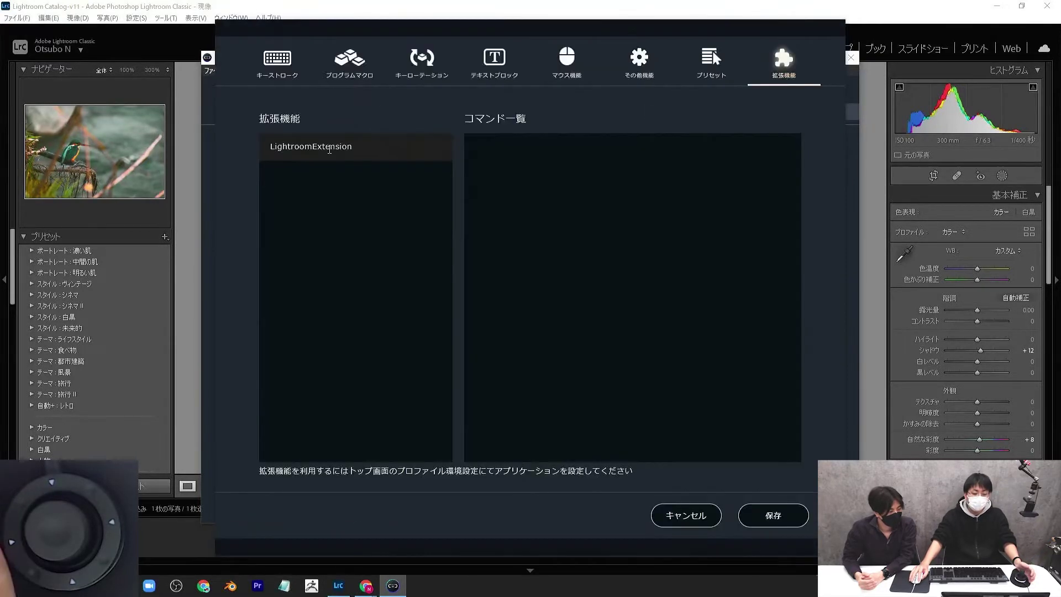
# Set the left turn to 色かぶり補正 with a -1 step and save it
pyautogui.click(478, 147)
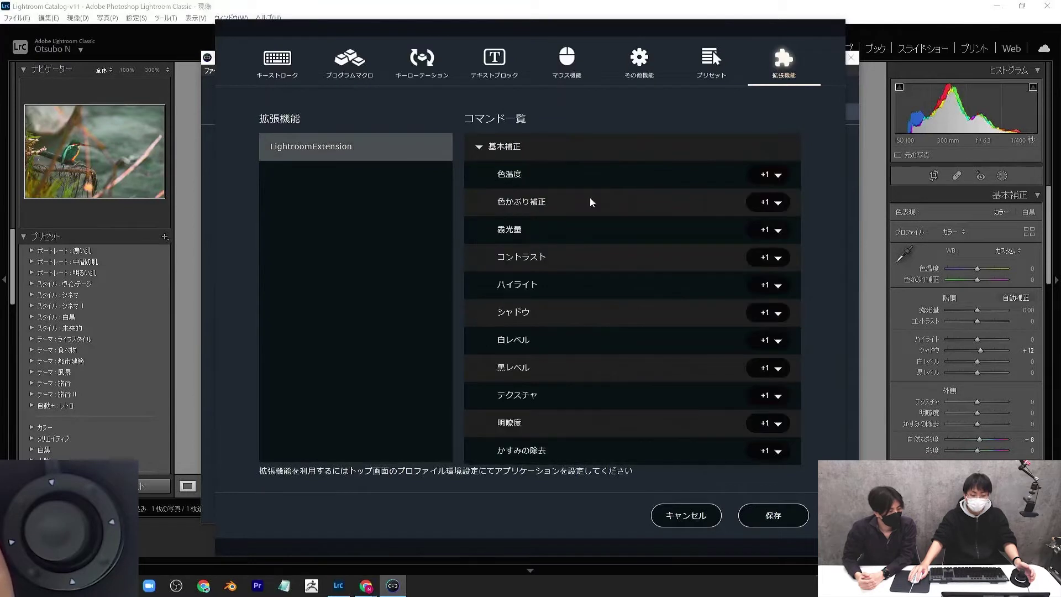
pyautogui.click(784, 208)
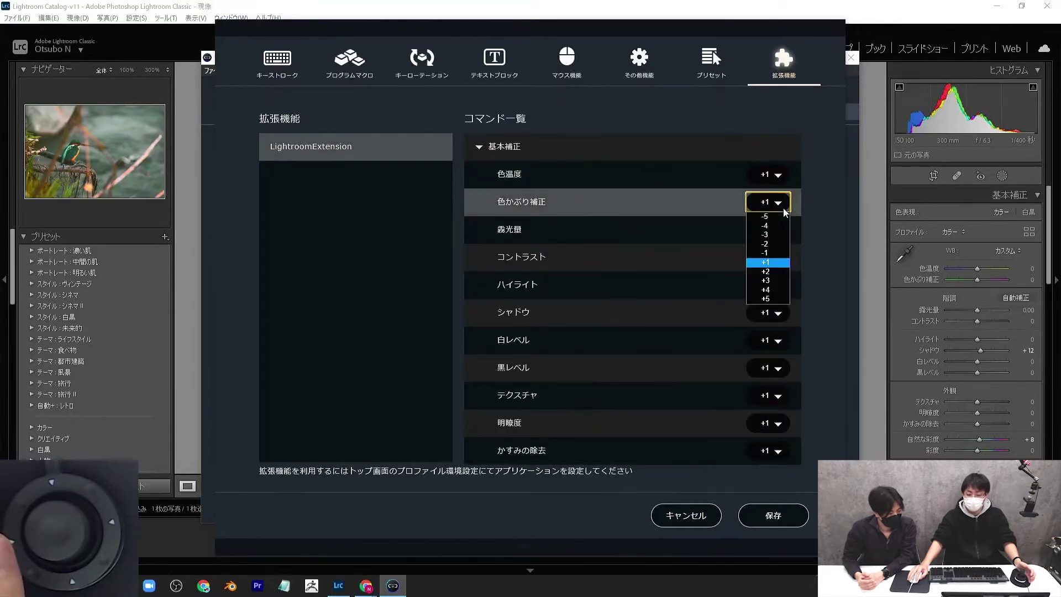
pyautogui.click(768, 258)
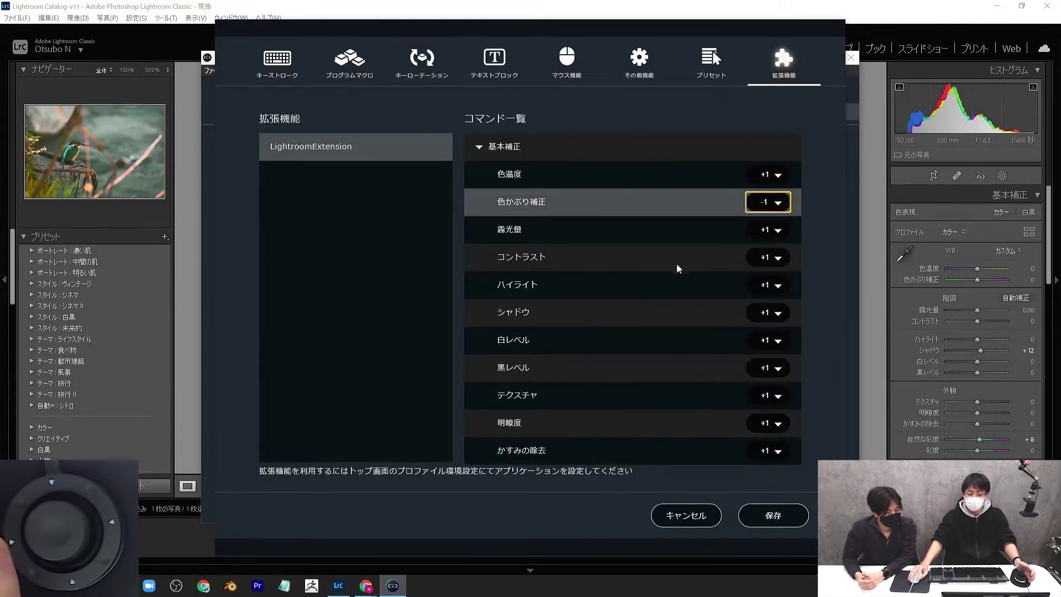
pyautogui.click(785, 516)
pyautogui.click(608, 323)
# Name the slot 色かぶり補正, save it, and return to the overview
pyautogui.click(535, 414)
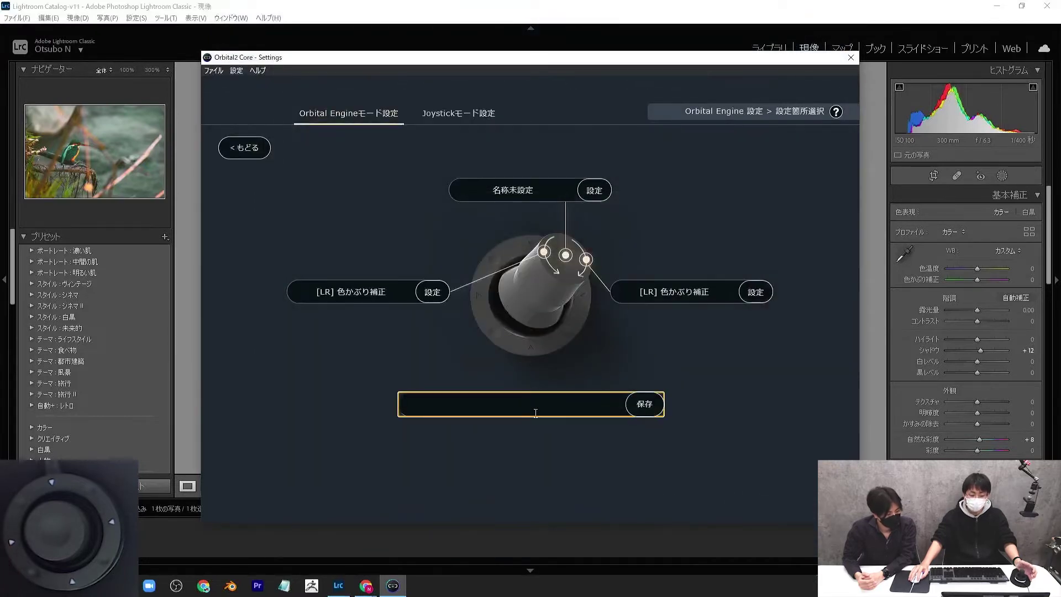
pyautogui.write('い')
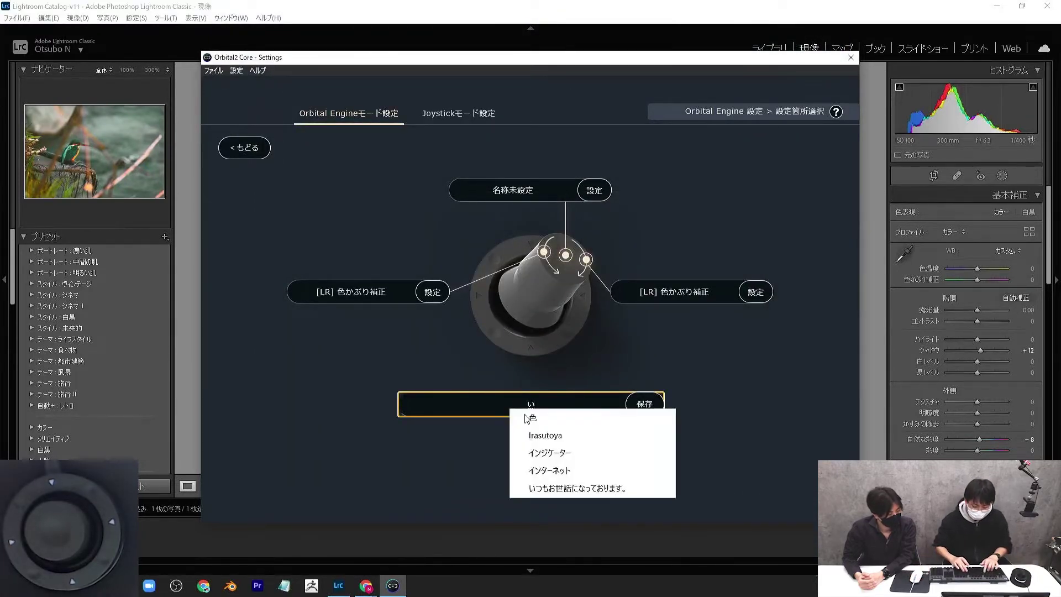
pyautogui.click(525, 419)
pyautogui.write('かぶり補正')
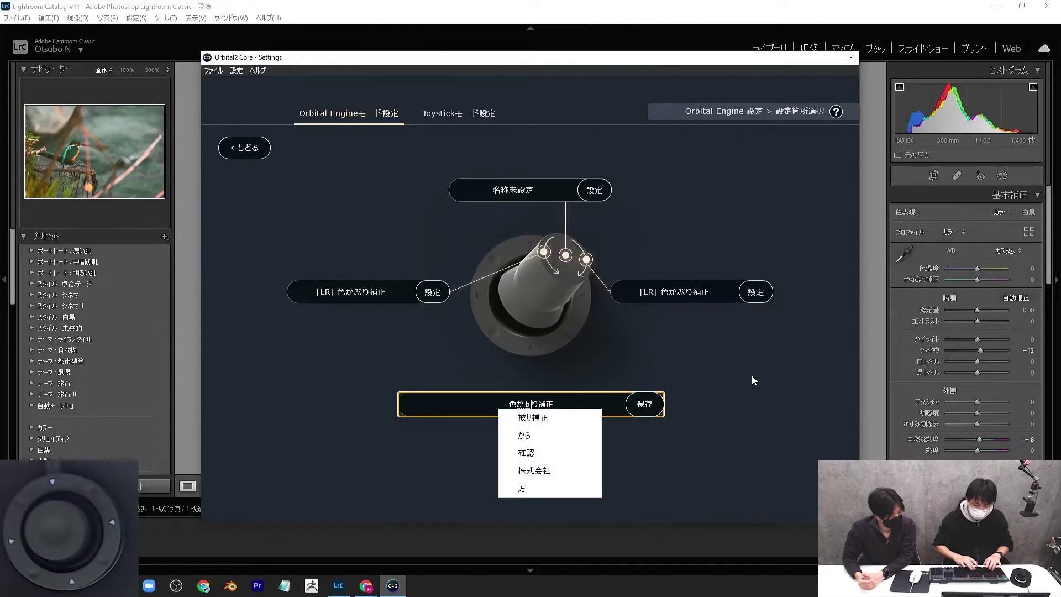
pyautogui.write('u')
pyautogui.press('Return')
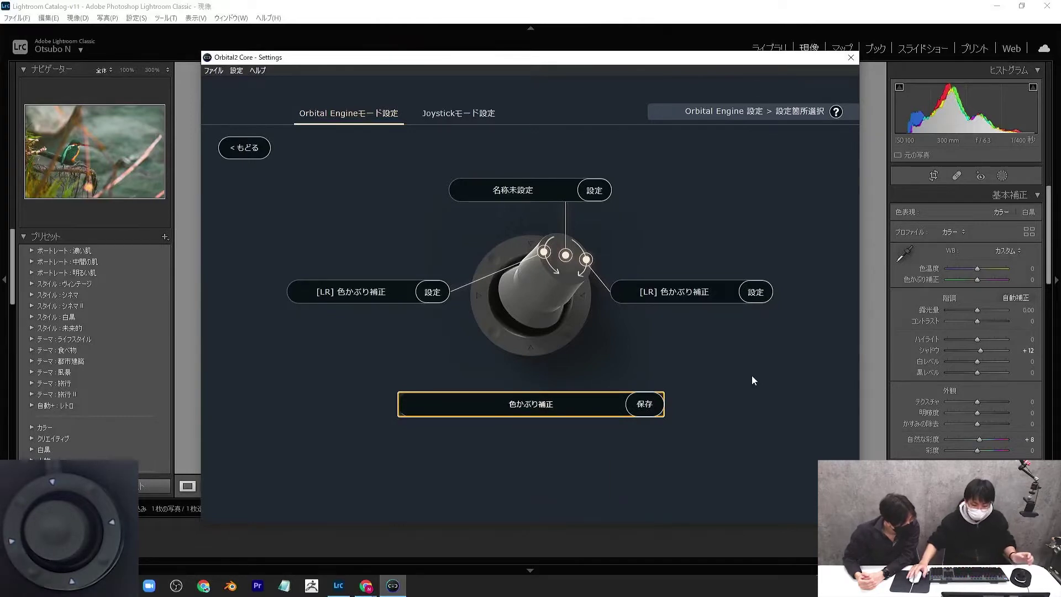
pyautogui.click(643, 404)
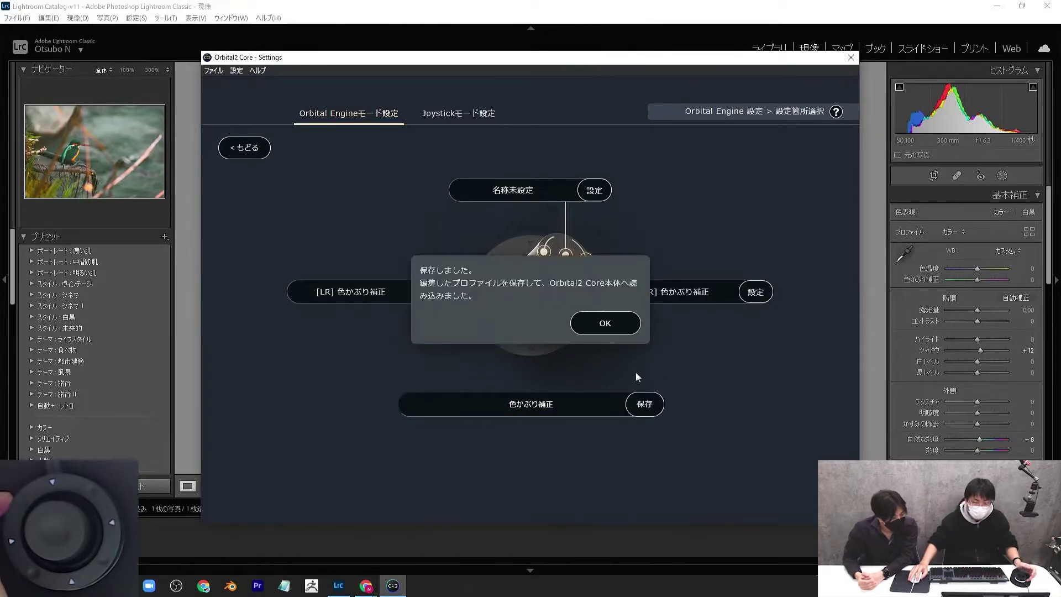
pyautogui.click(606, 325)
pyautogui.click(245, 147)
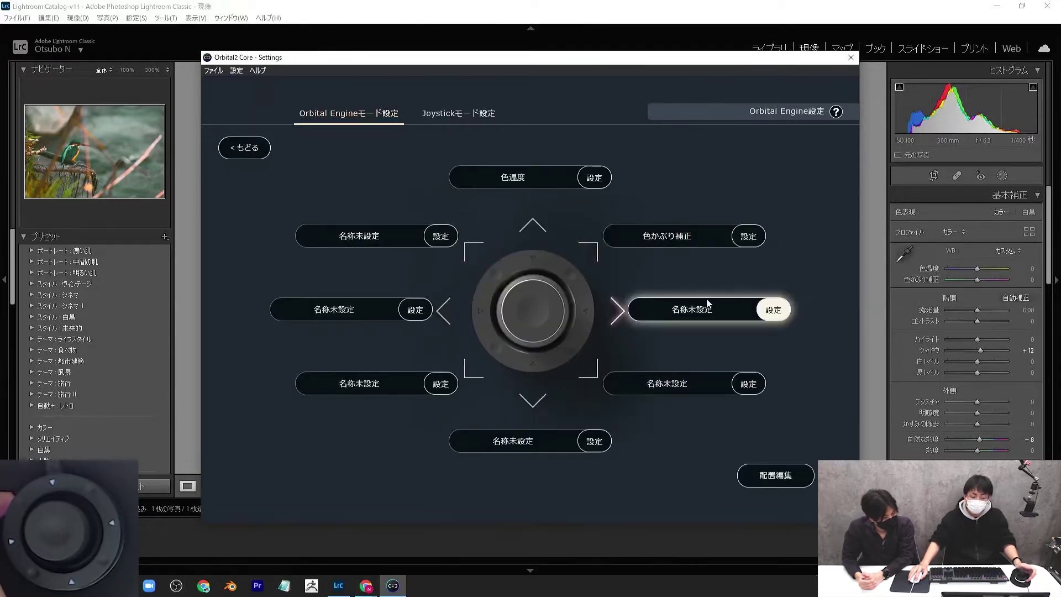
# Assign [LR] 露光量 from 基本補正 to the right slot's first turn and save
pyautogui.click(670, 323)
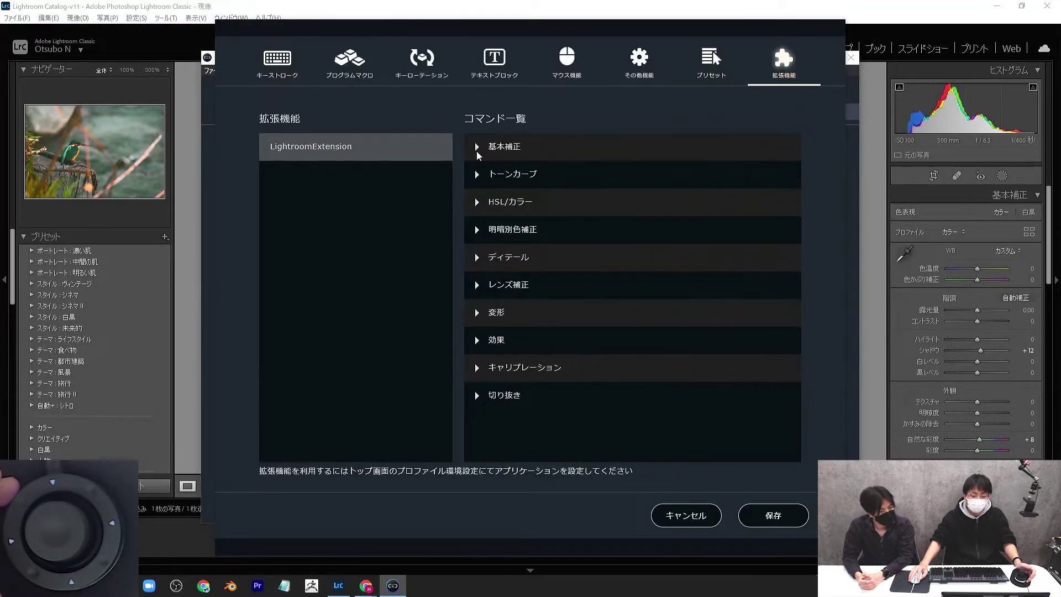
pyautogui.click(477, 149)
pyautogui.click(768, 231)
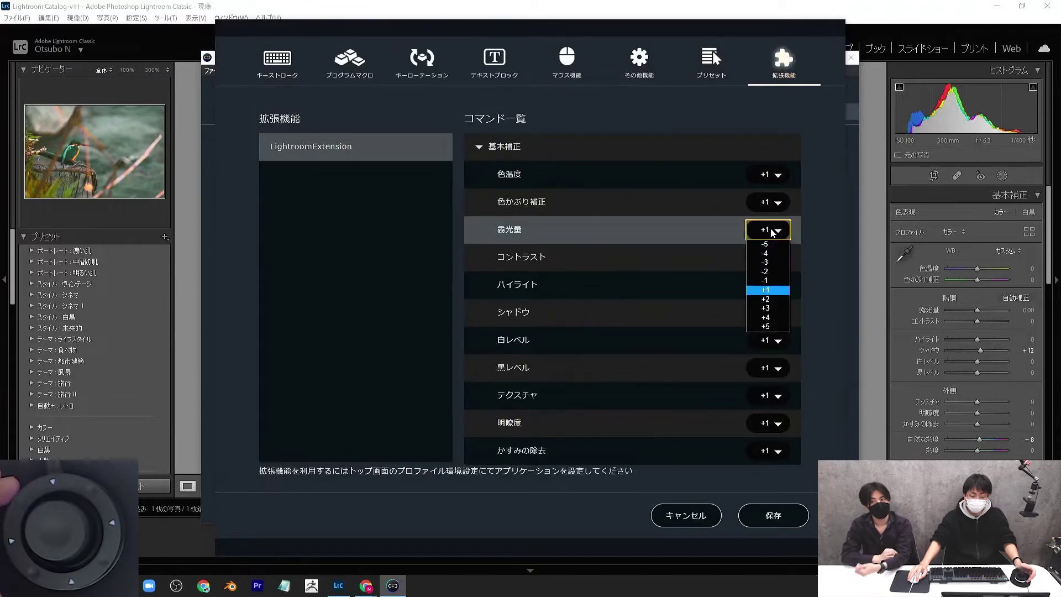
pyautogui.click(769, 517)
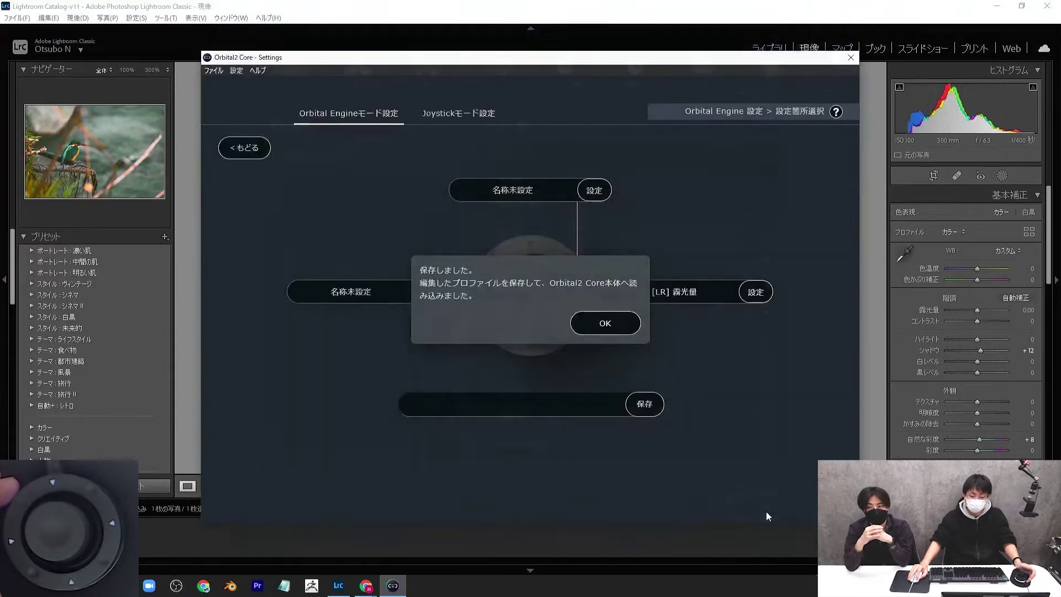
pyautogui.click(630, 326)
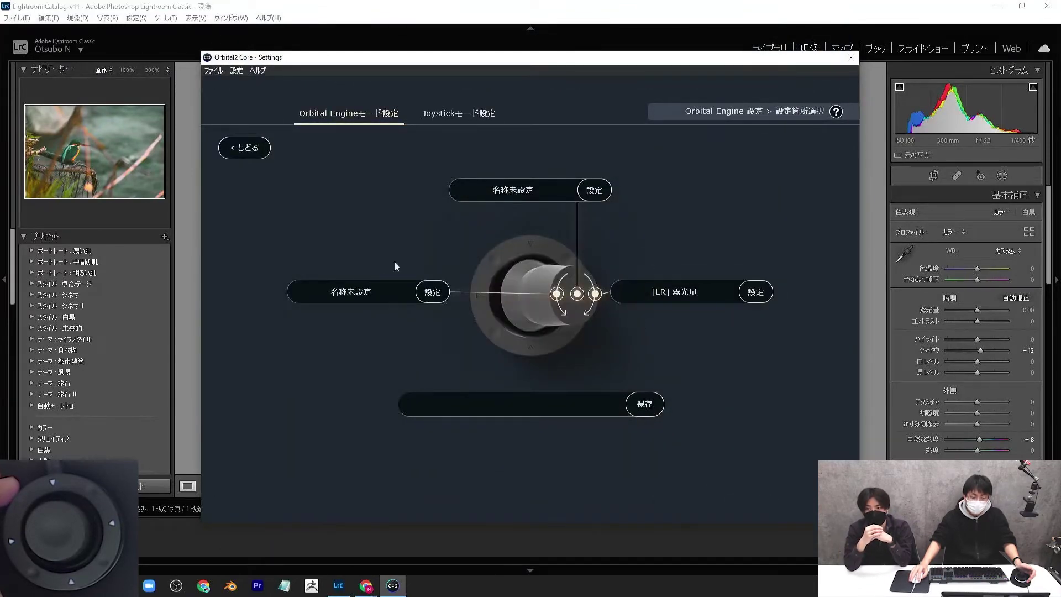
# Assign 露光量 with a -1 step to the other turn direction and save
pyautogui.click(373, 283)
pyautogui.click(481, 147)
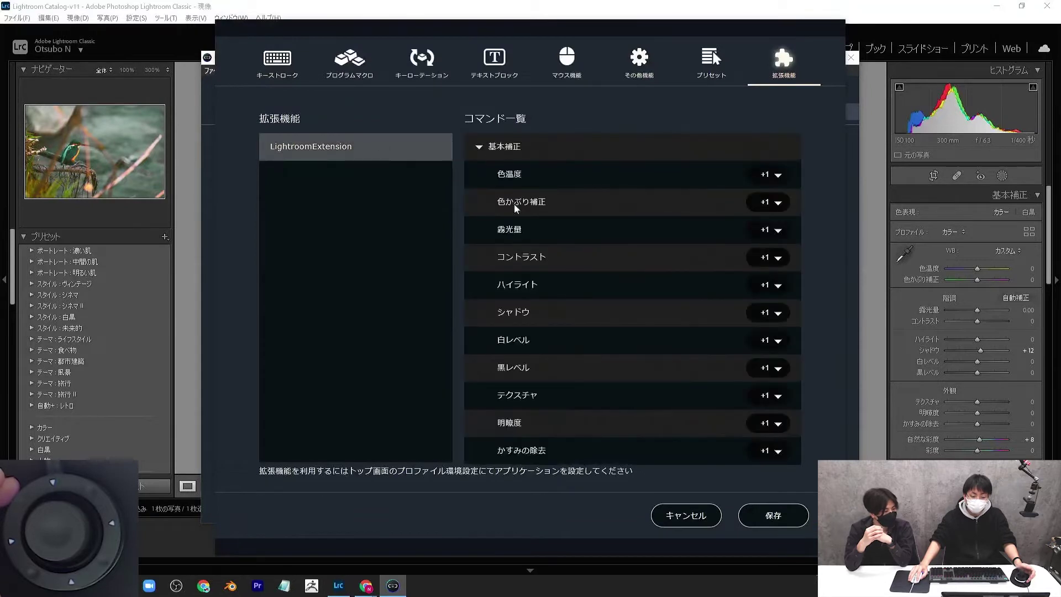
pyautogui.click(769, 230)
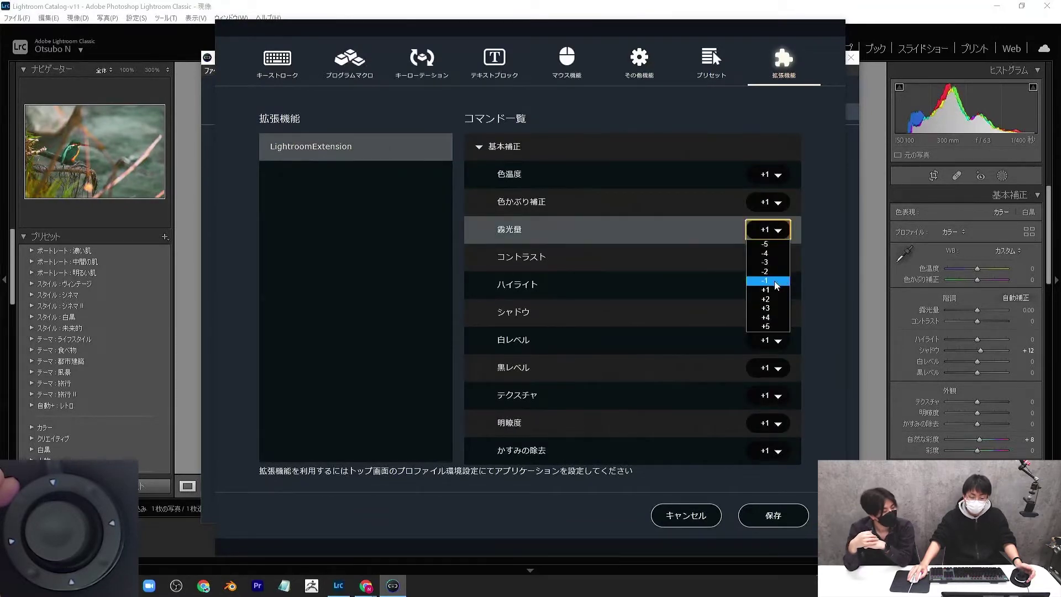
pyautogui.click(775, 281)
pyautogui.click(773, 516)
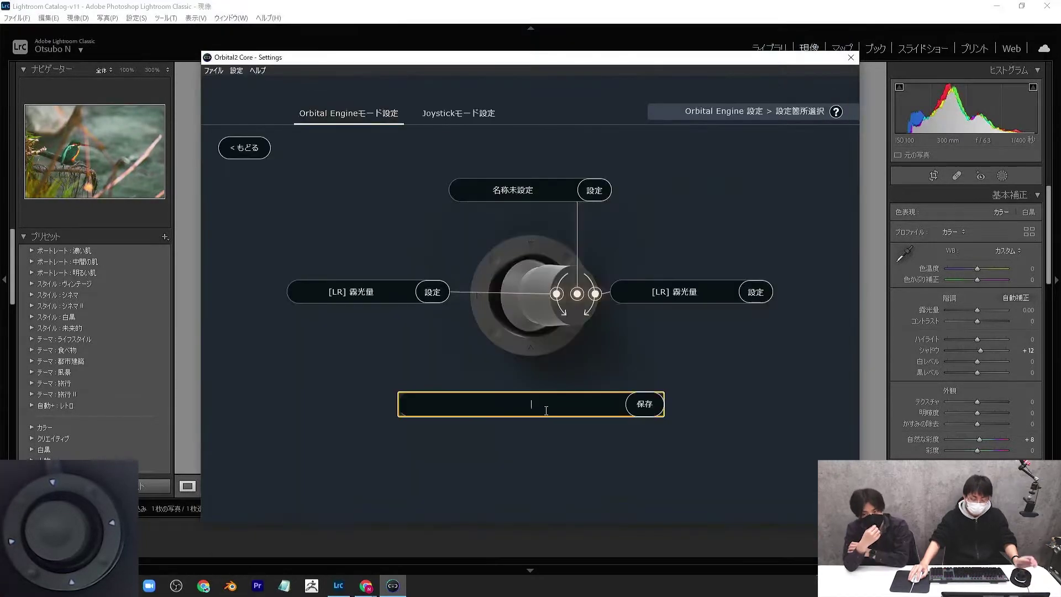
# Name the slot 露光量, save it, and go back to the overview
pyautogui.write('露光量')
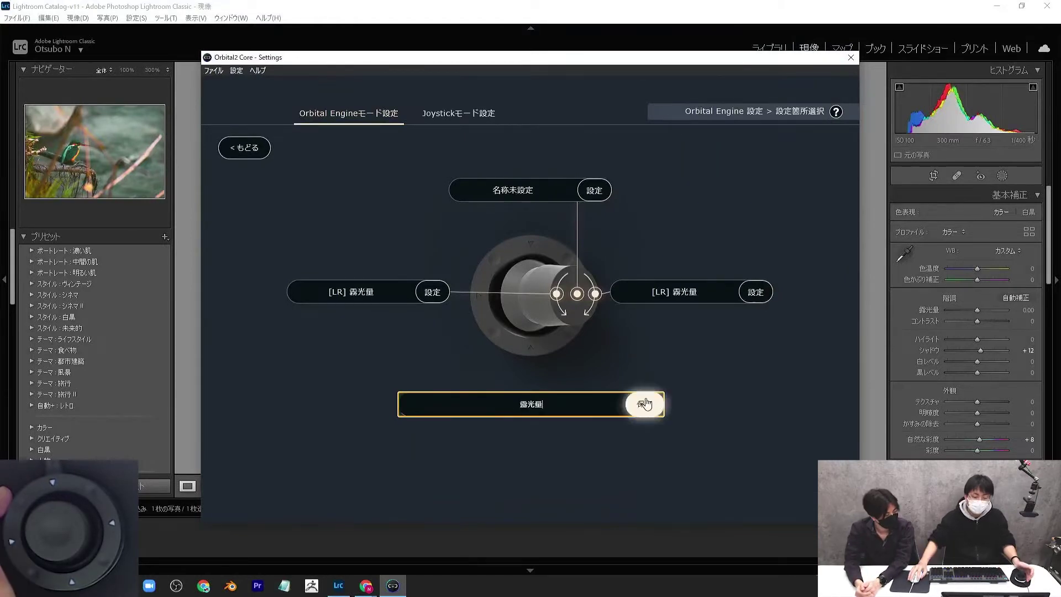
pyautogui.click(645, 404)
pyautogui.click(586, 324)
pyautogui.click(249, 153)
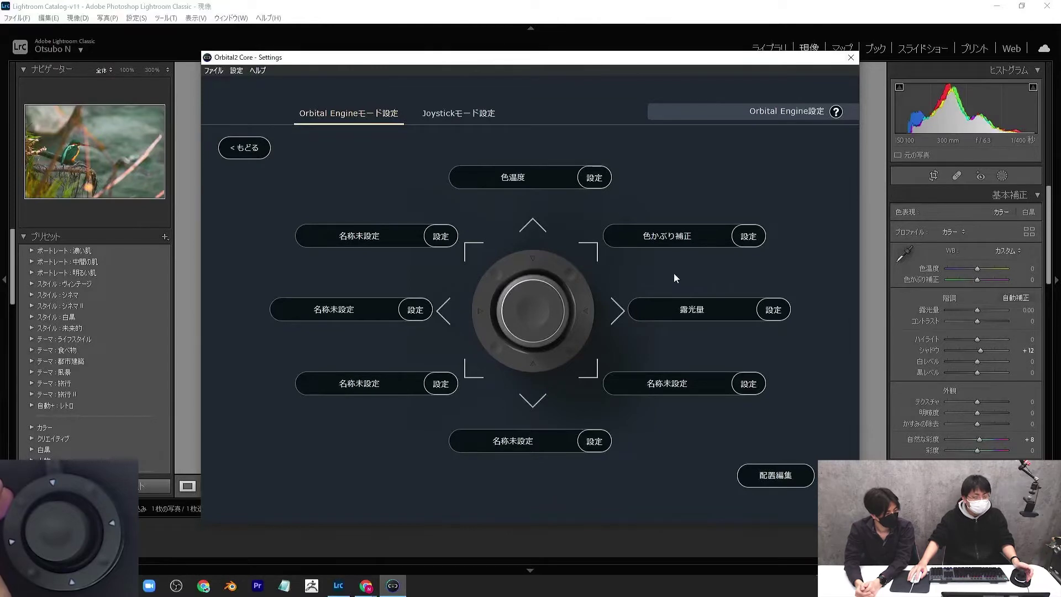
# Set the lower-right slot's clockwise turn to [LR] コントラスト at +1 and save
pyautogui.click(703, 387)
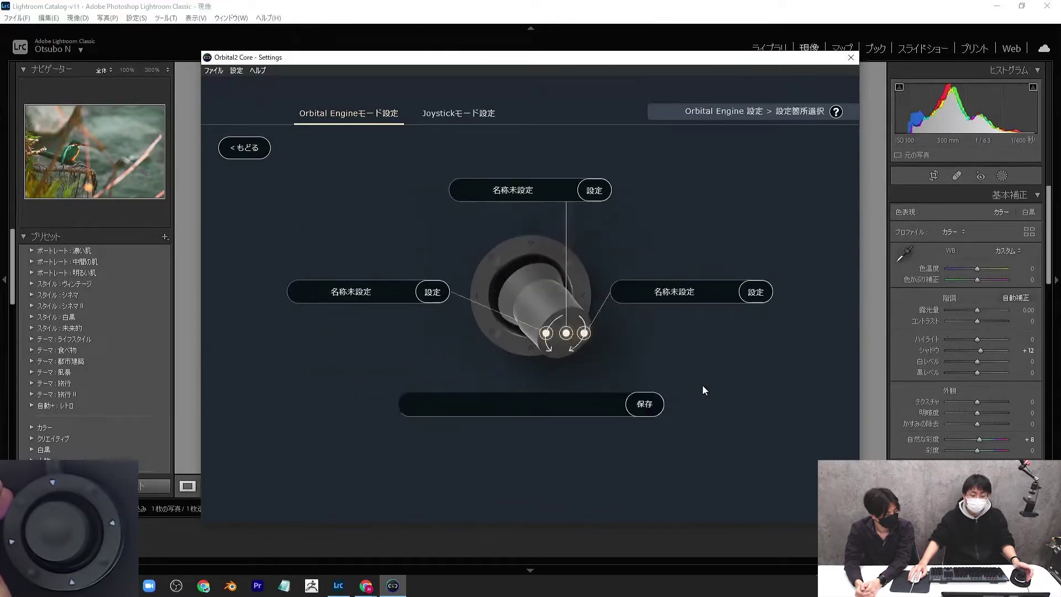
pyautogui.click(666, 299)
pyautogui.click(784, 60)
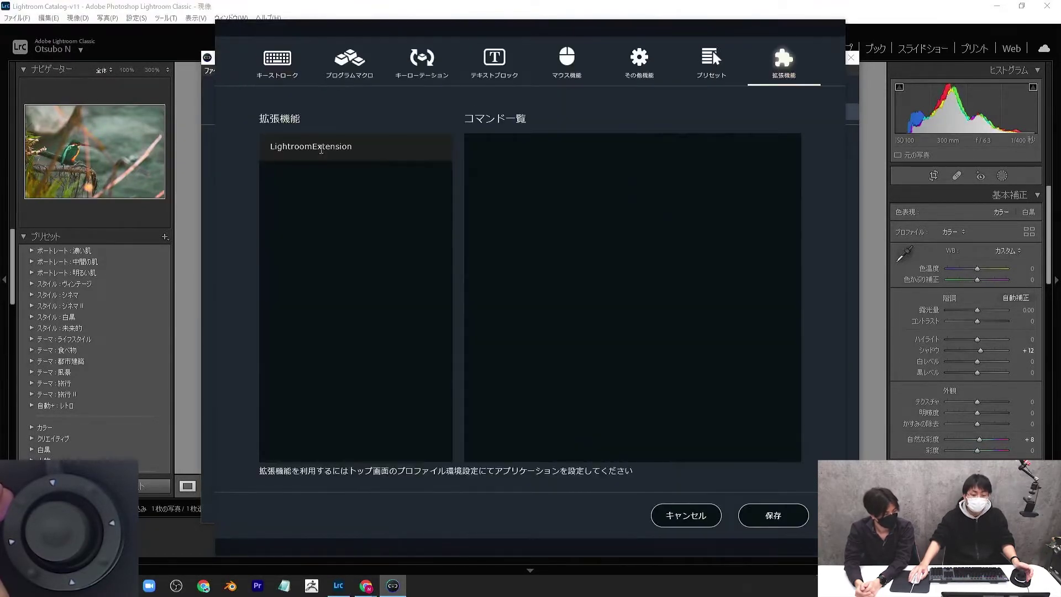
pyautogui.click(321, 147)
pyautogui.click(490, 147)
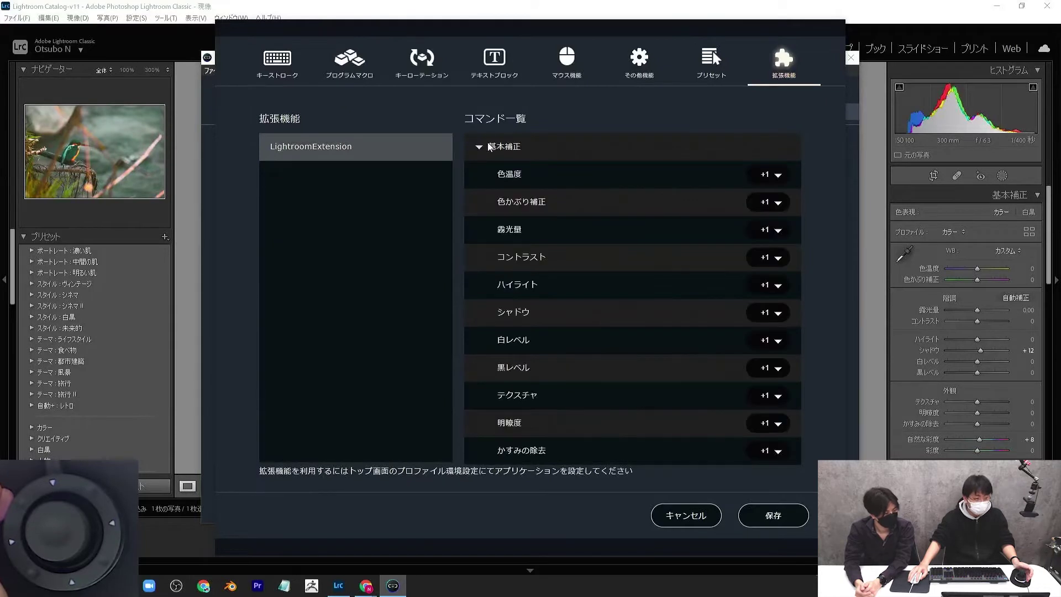
pyautogui.click(765, 259)
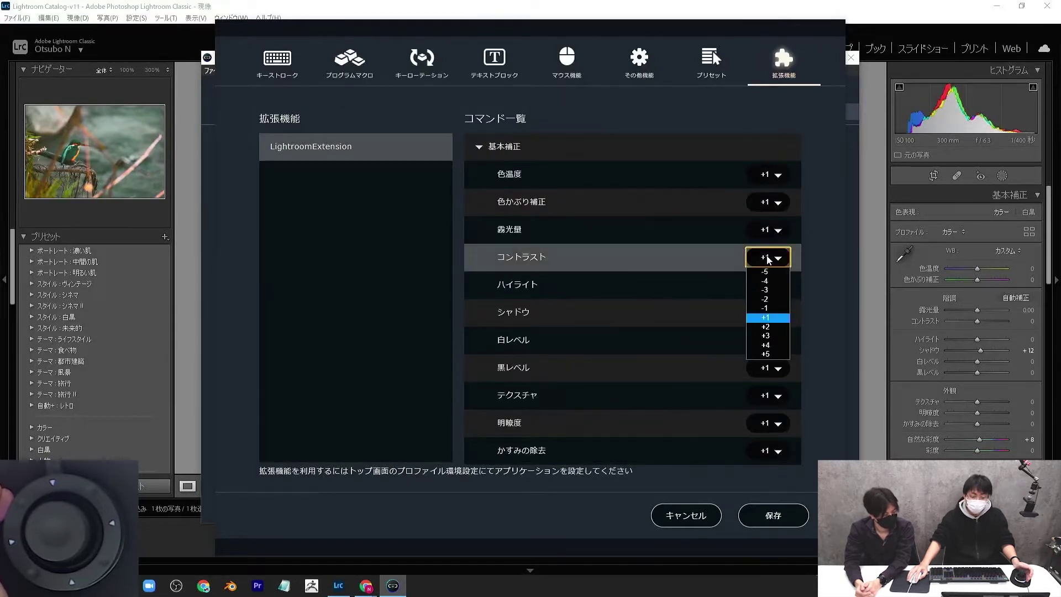
pyautogui.click(763, 515)
pyautogui.click(627, 322)
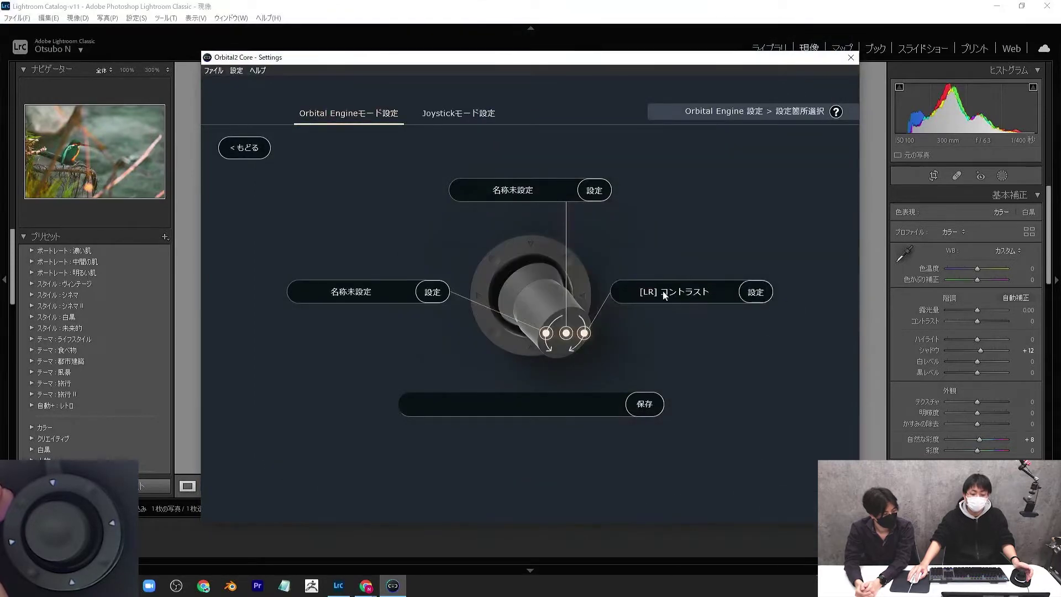
# Set the counter-clockwise turn to コントラスト with a negative step and save
pyautogui.click(387, 290)
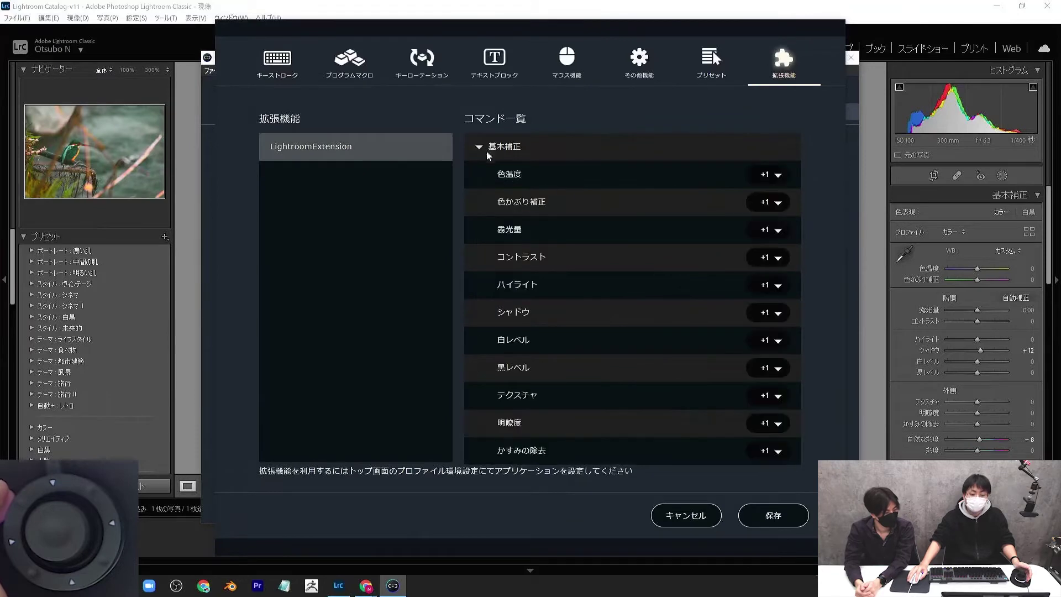
pyautogui.click(774, 259)
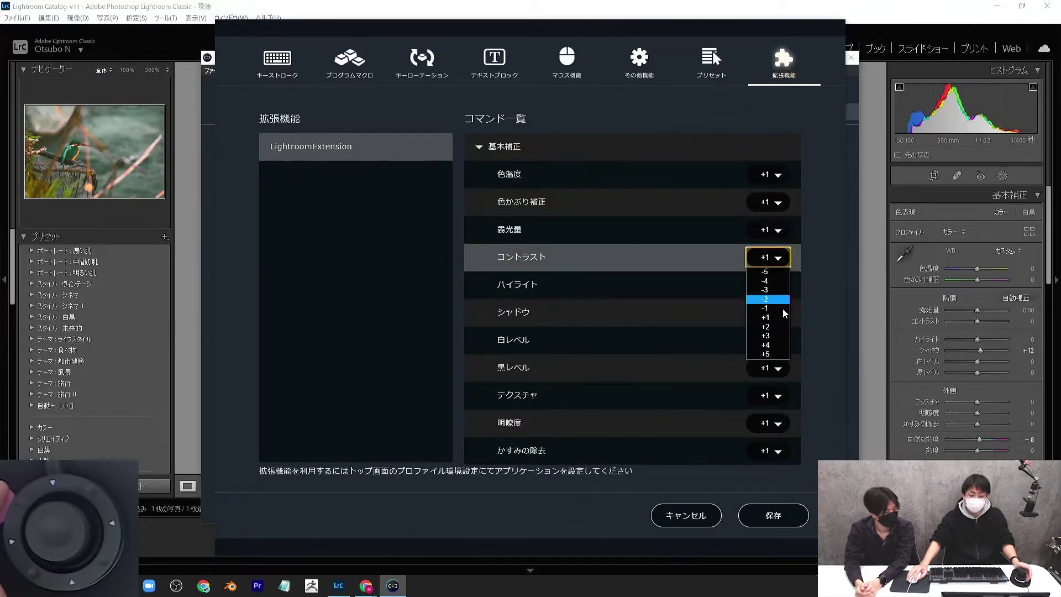
pyautogui.click(779, 309)
pyautogui.click(774, 515)
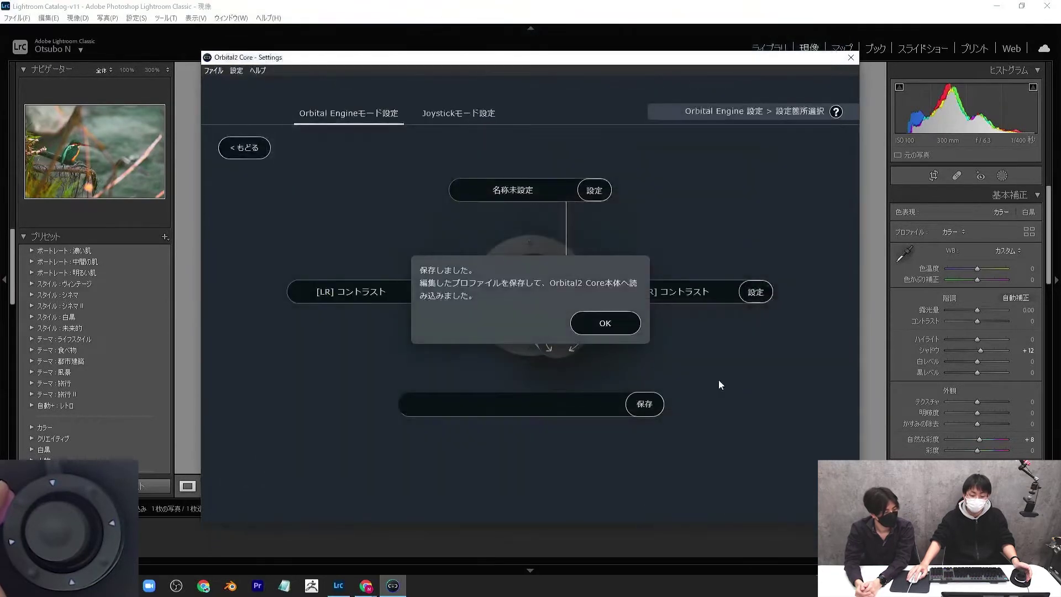
# Name the slot コントラスト, save it, and return to the overview
pyautogui.click(569, 412)
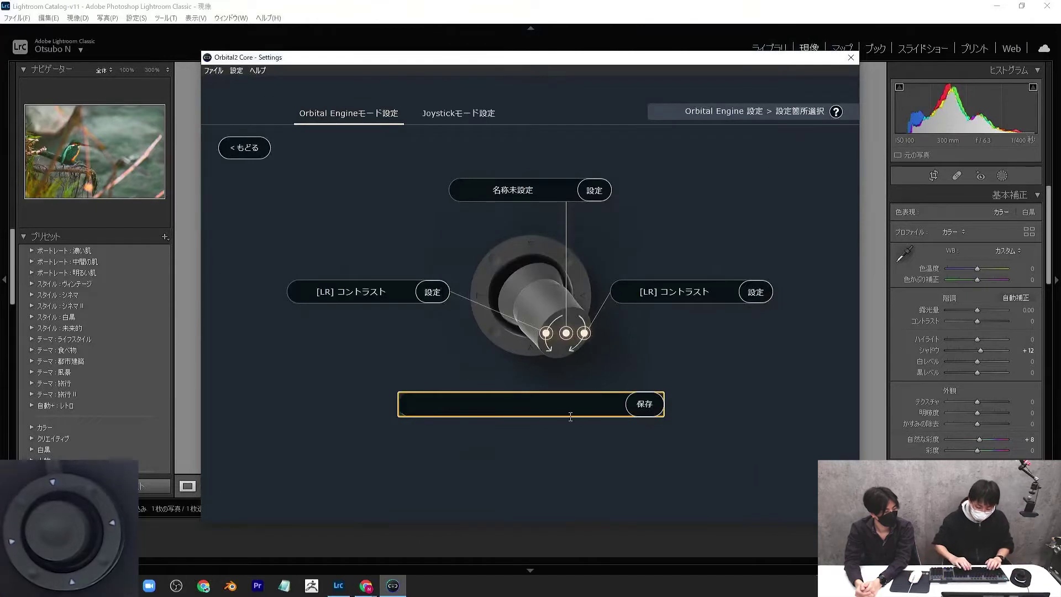
pyautogui.write('コントラスト')
pyautogui.click(644, 404)
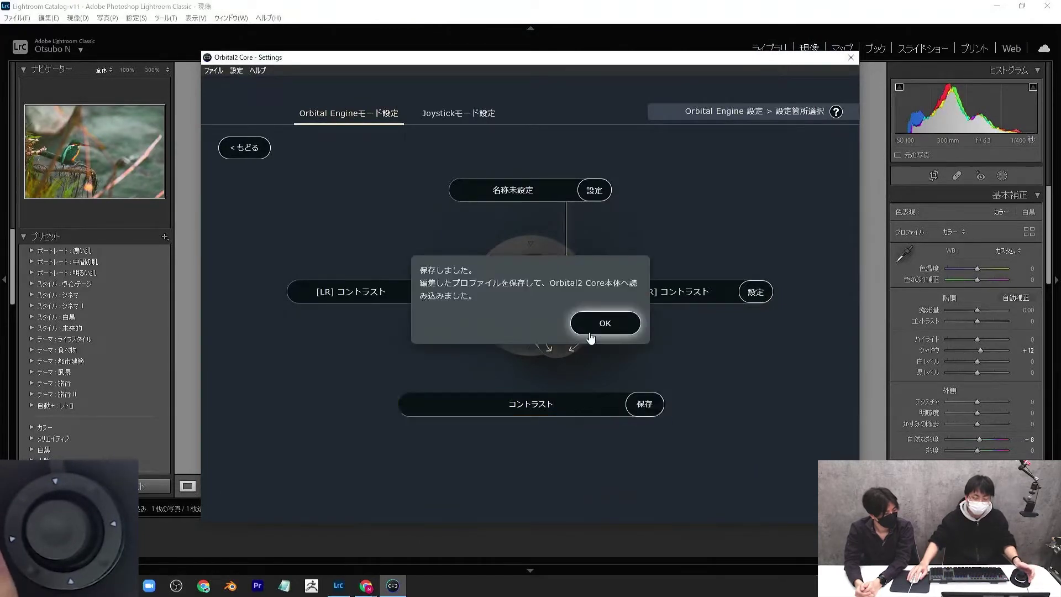
pyautogui.click(604, 322)
pyautogui.click(266, 147)
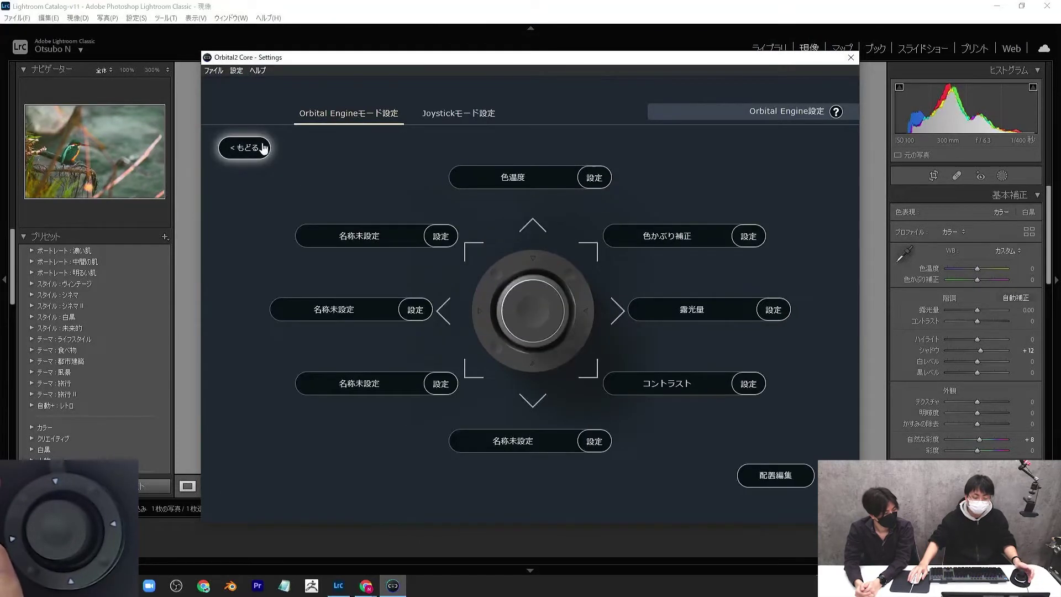
# Set the bottom slot's clockwise turn to [LR] ハイライト at +1 and save
pyautogui.click(541, 447)
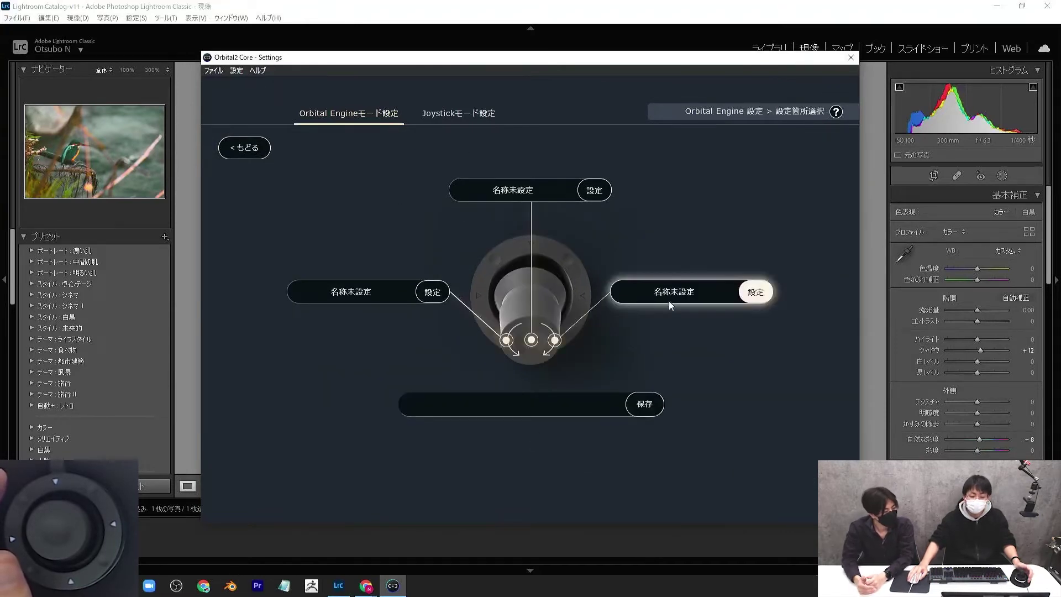
pyautogui.click(698, 296)
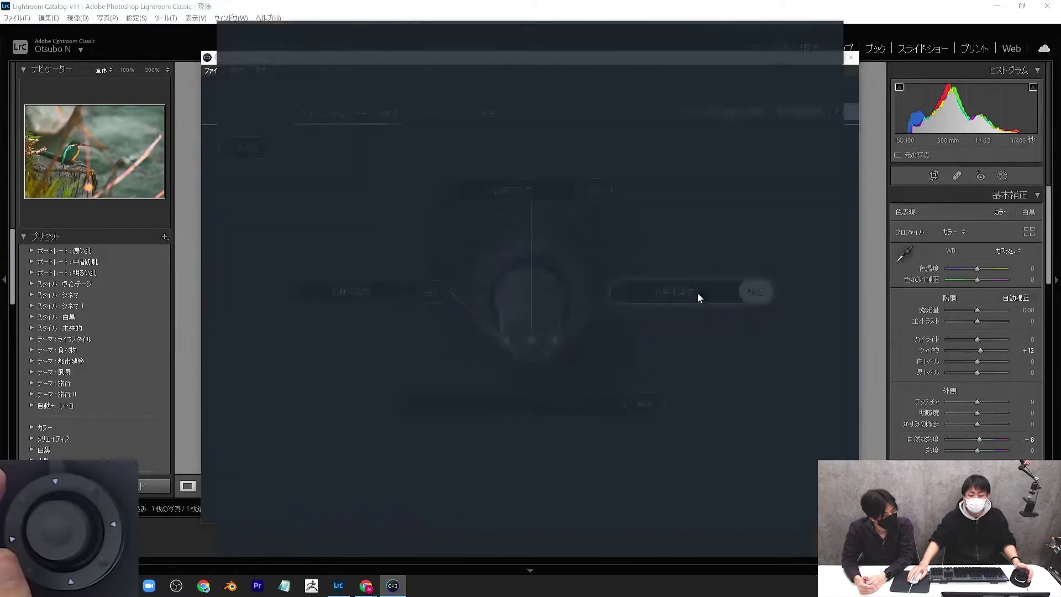
pyautogui.click(475, 151)
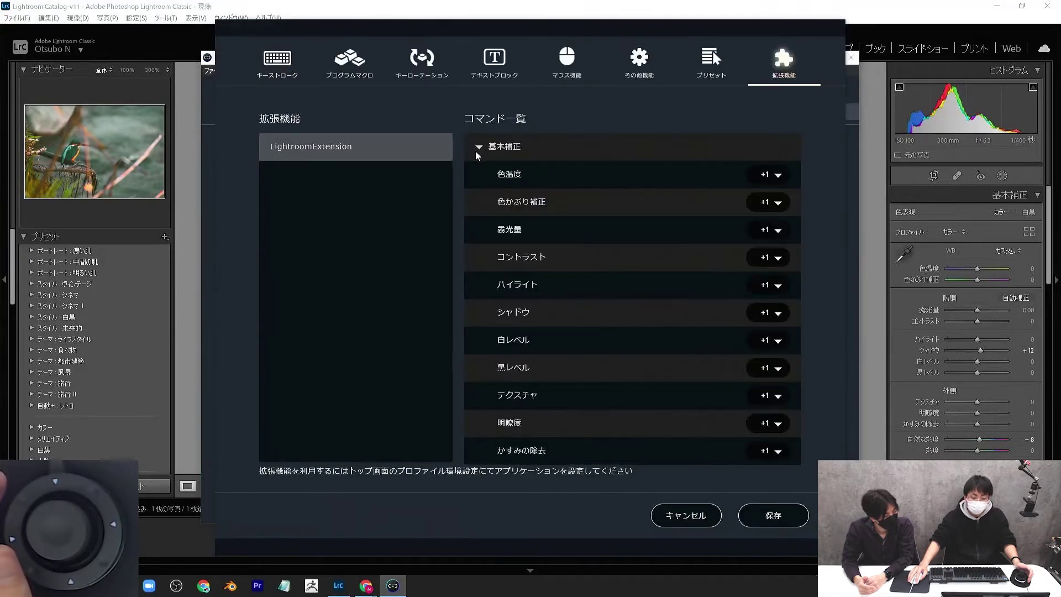
pyautogui.click(776, 283)
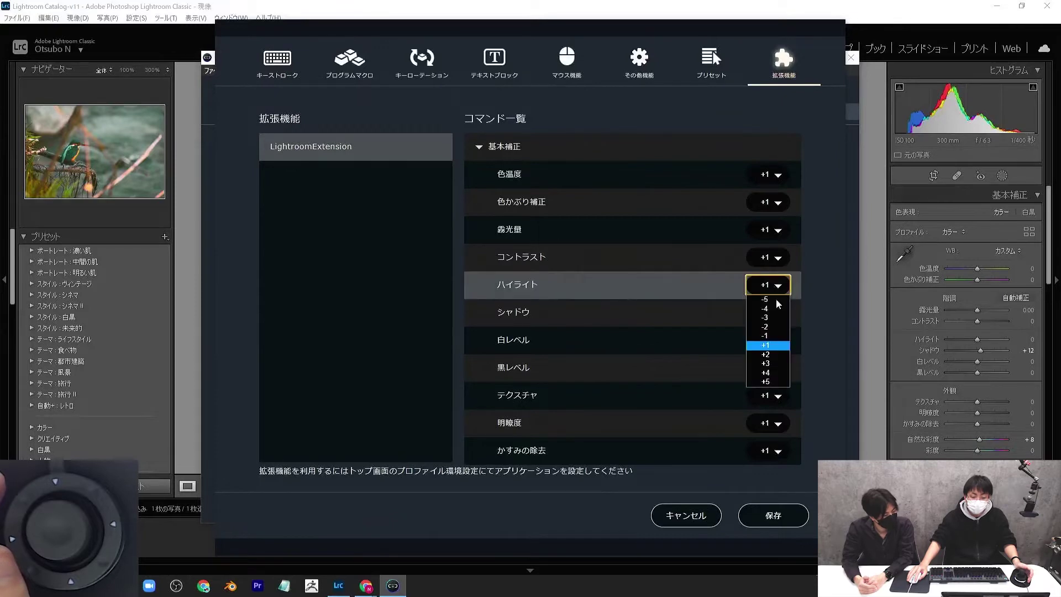
pyautogui.click(777, 515)
pyautogui.click(614, 323)
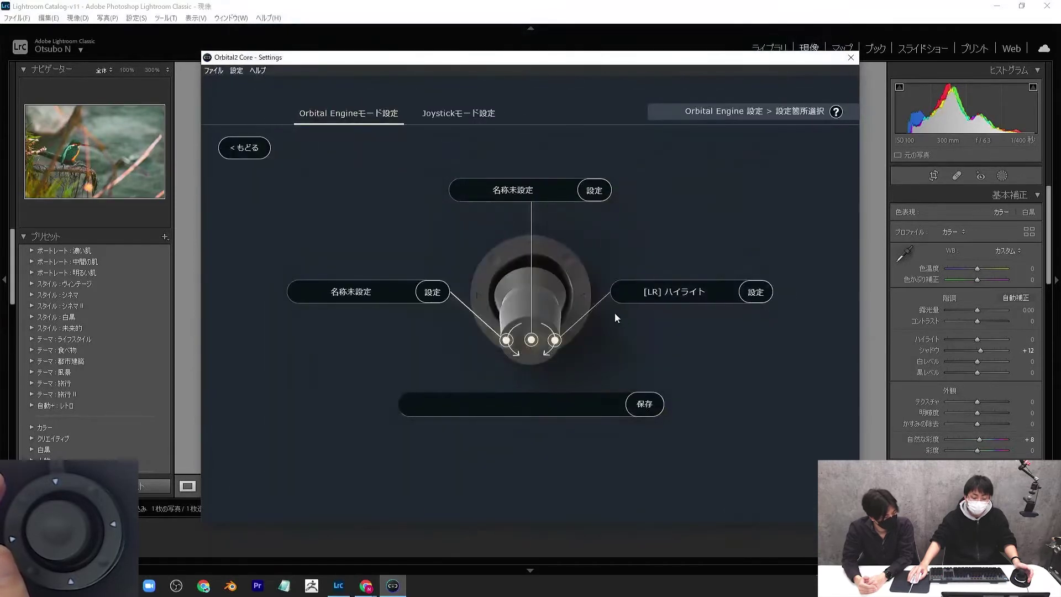
# Set the counter-clockwise turn to ハイライト with a -1 step and save
pyautogui.click(390, 290)
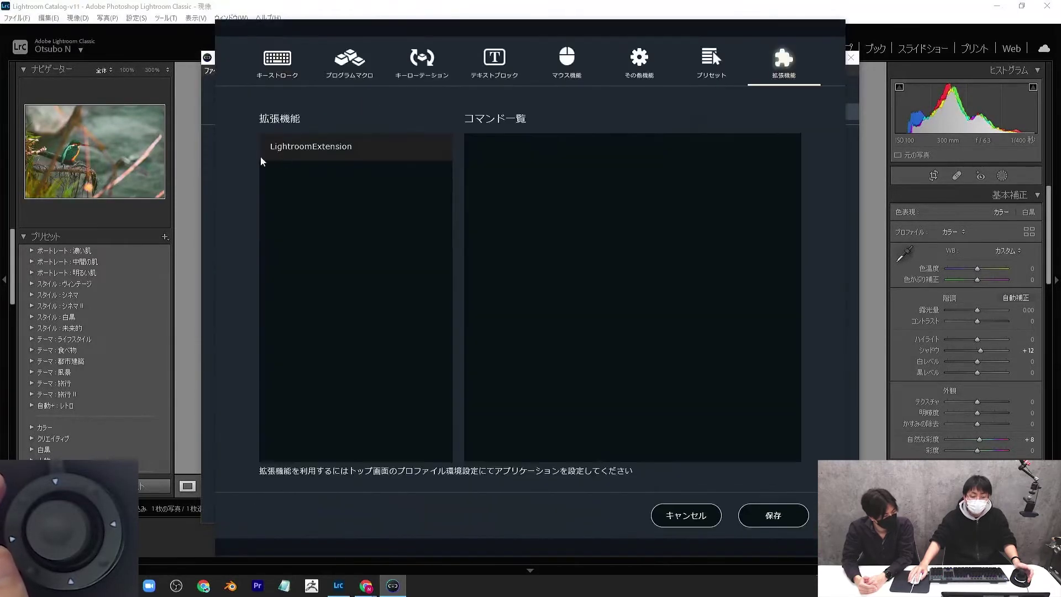
pyautogui.click(260, 157)
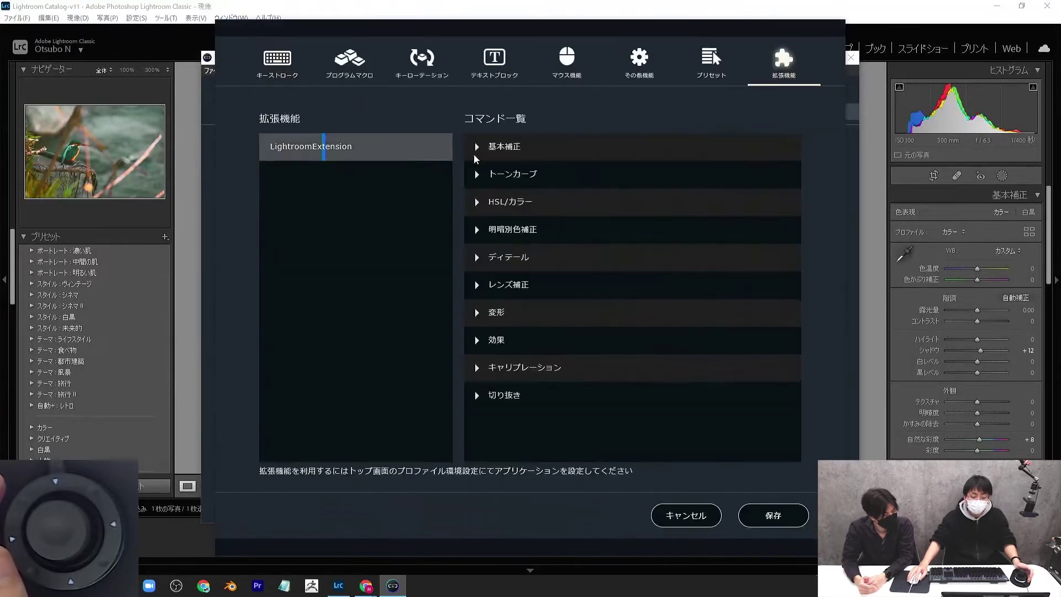
pyautogui.click(485, 150)
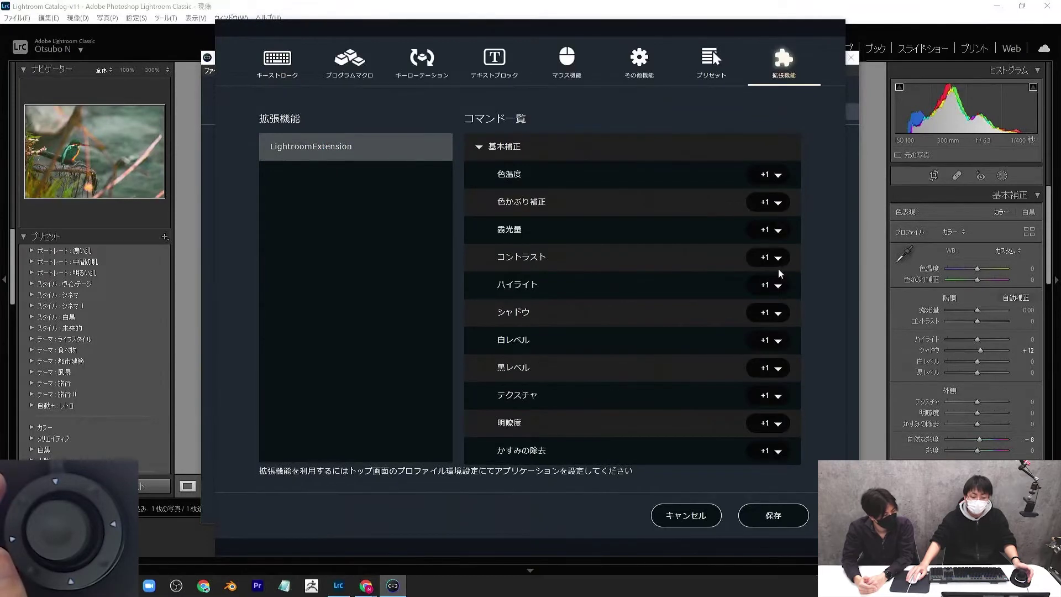
pyautogui.click(772, 291)
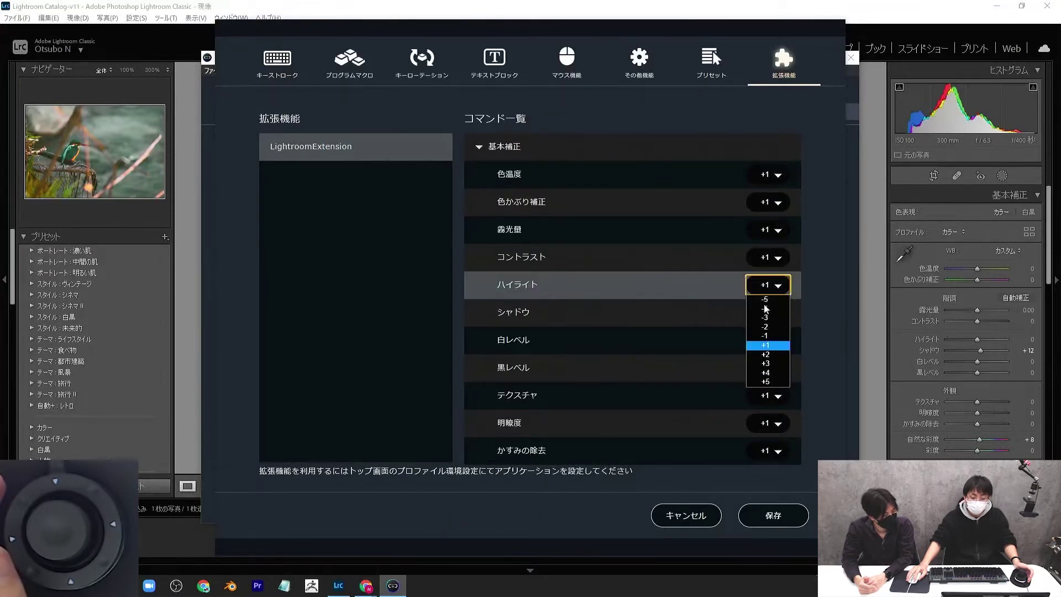
pyautogui.click(776, 336)
pyautogui.click(773, 515)
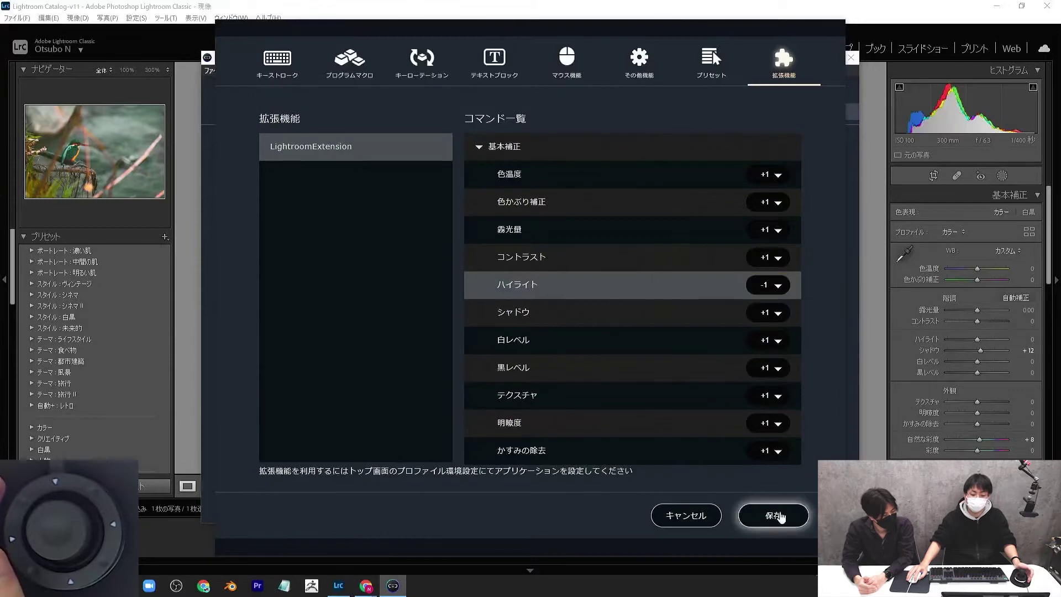
# Name the slot ハイライト, save it, and return to the overview
pyautogui.click(615, 332)
pyautogui.click(563, 410)
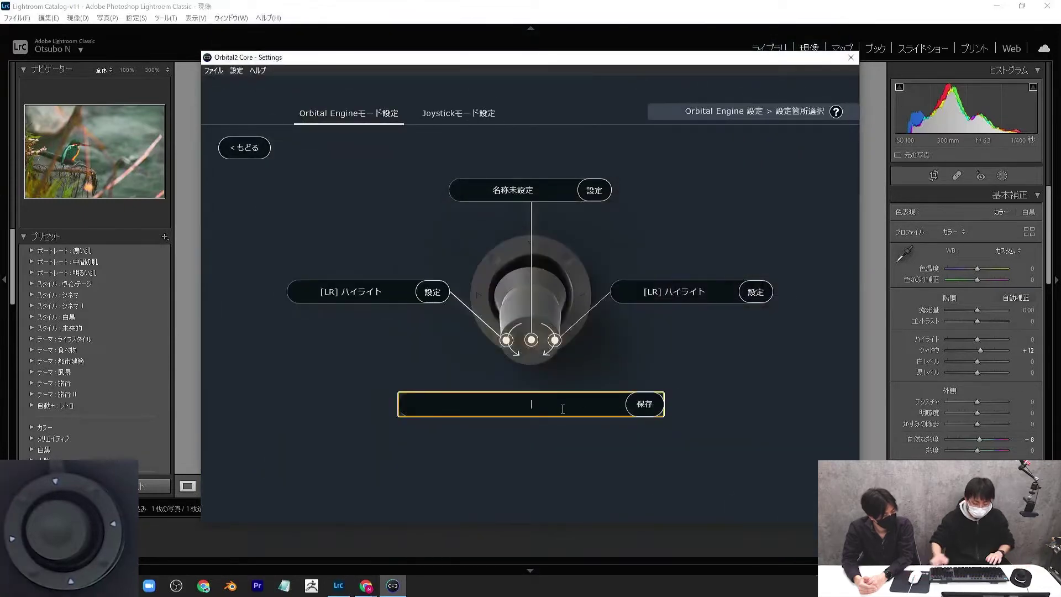
pyautogui.write('はいらいと')
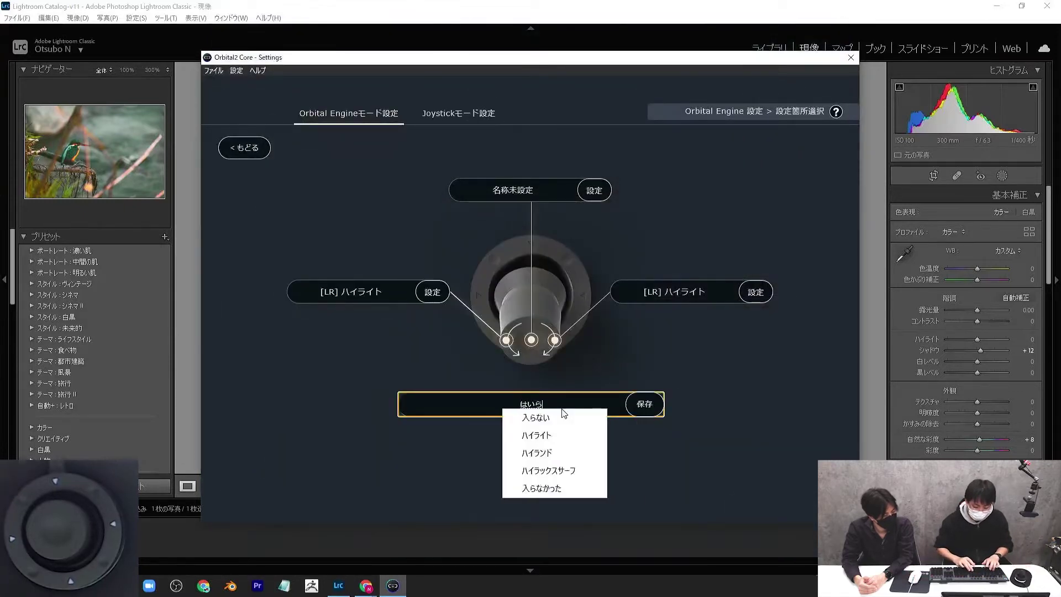
pyautogui.press('space')
pyautogui.press('Return')
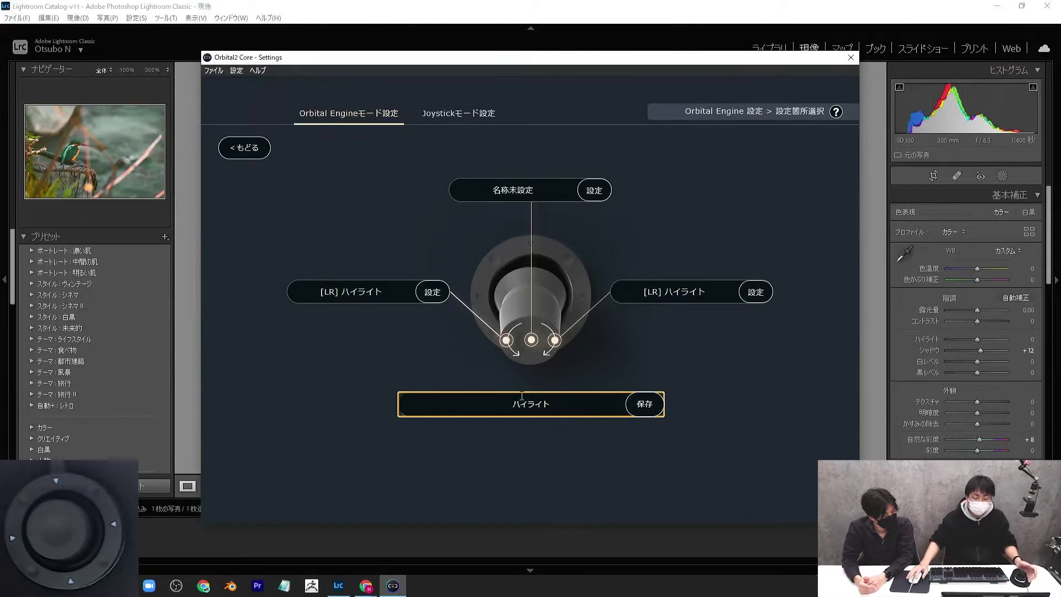
pyautogui.click(648, 408)
pyautogui.click(606, 324)
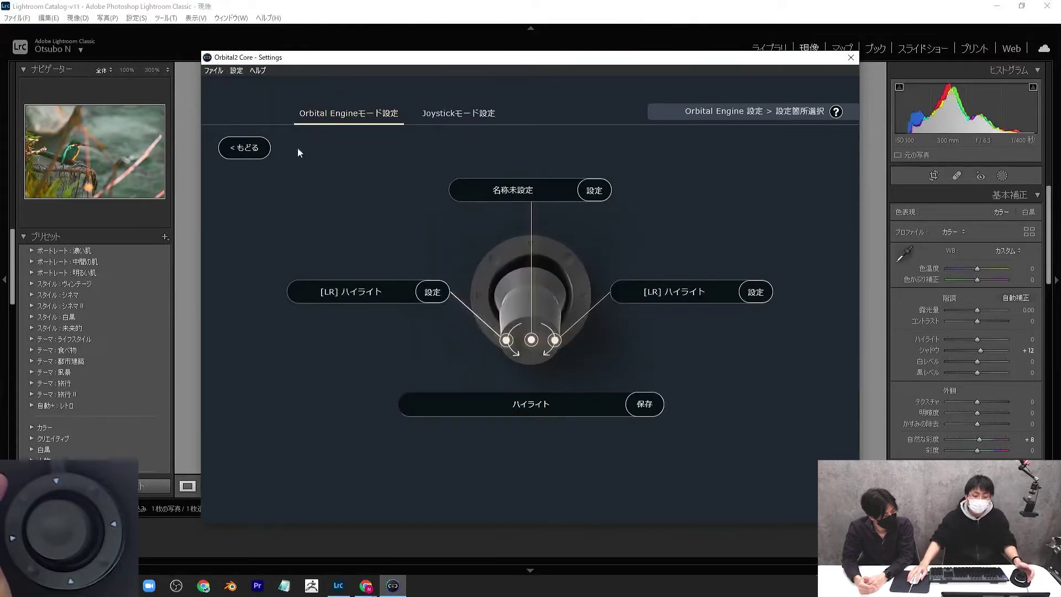
pyautogui.click(244, 148)
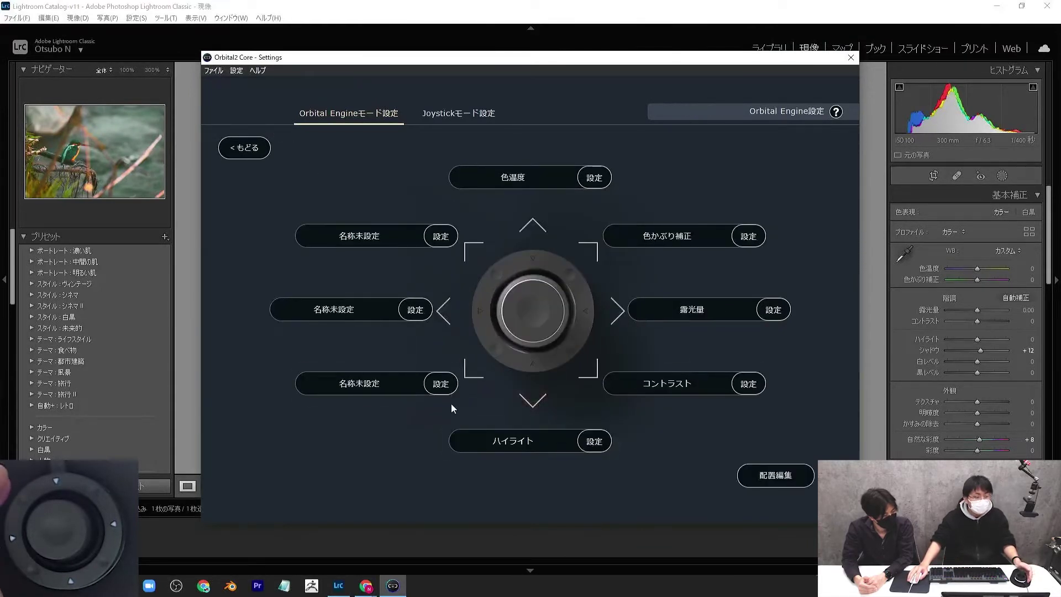
# Assign [LR] シャドウ at +1 to the lower-left slot's right turn and save
pyautogui.click(440, 384)
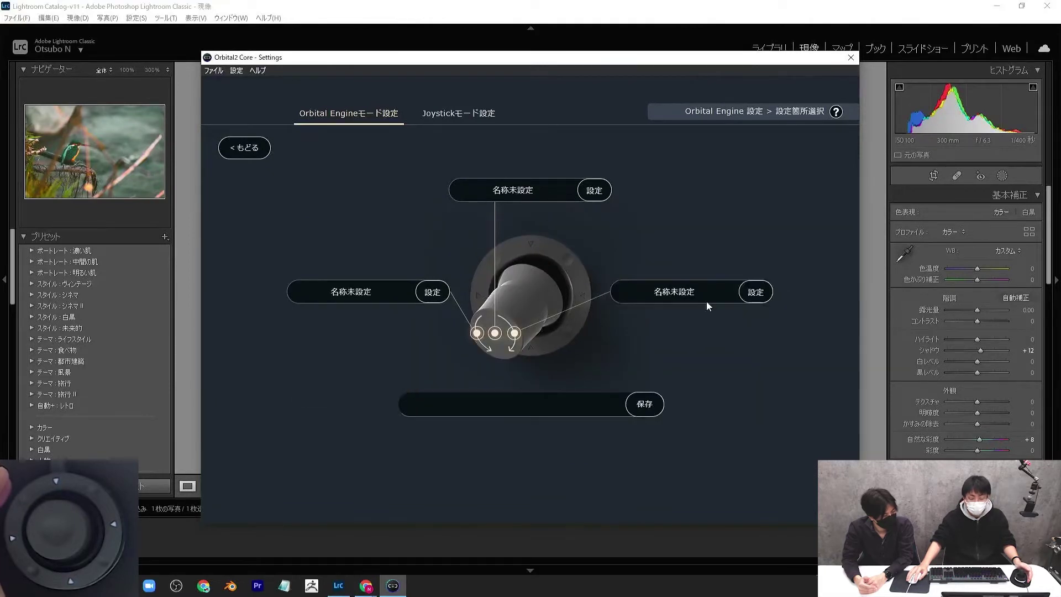
pyautogui.click(691, 294)
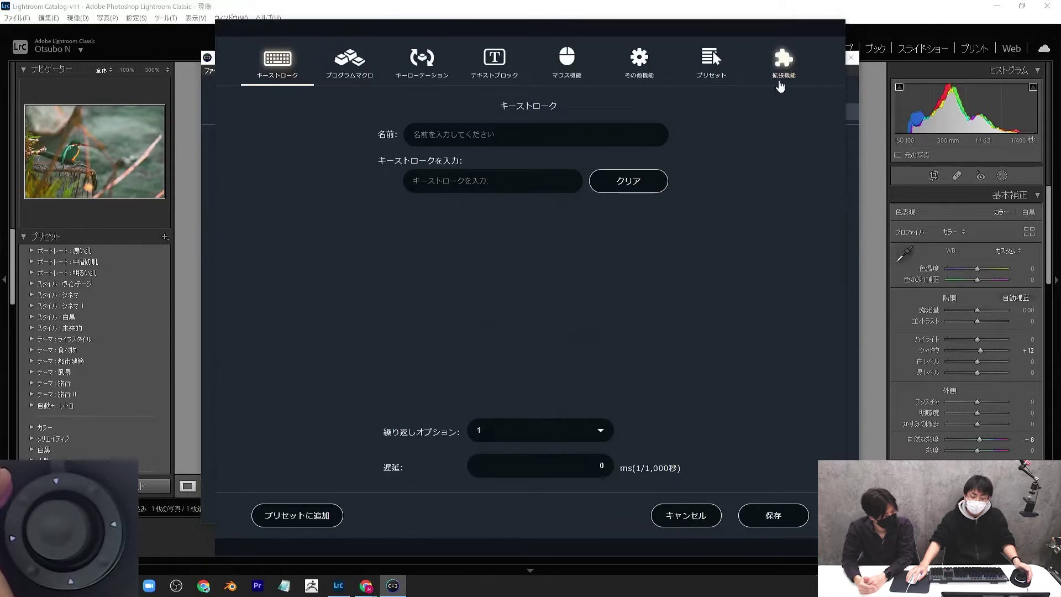
pyautogui.click(783, 77)
pyautogui.click(344, 148)
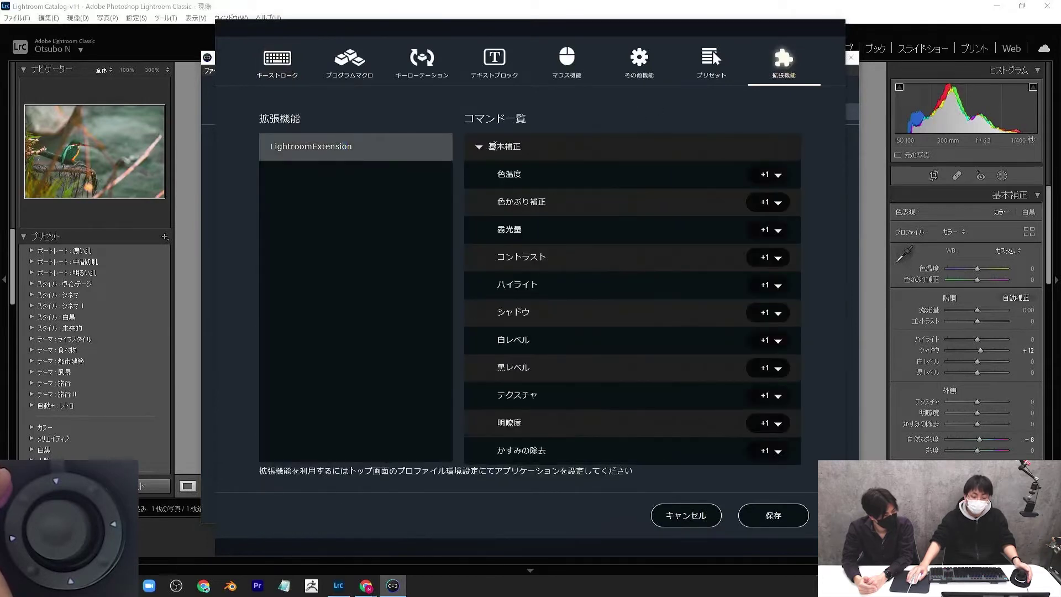
pyautogui.click(723, 317)
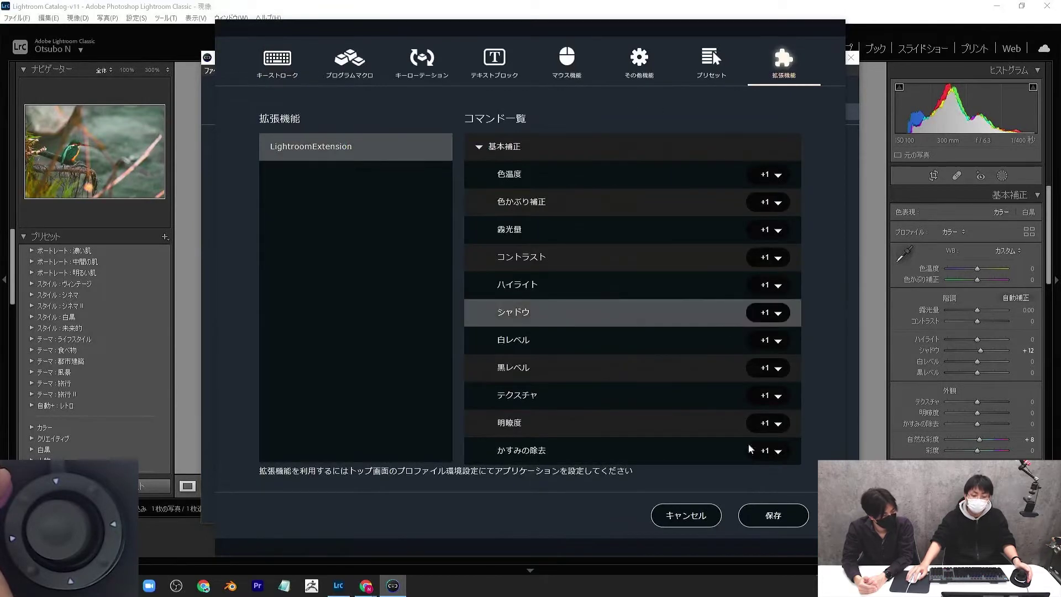
pyautogui.click(776, 518)
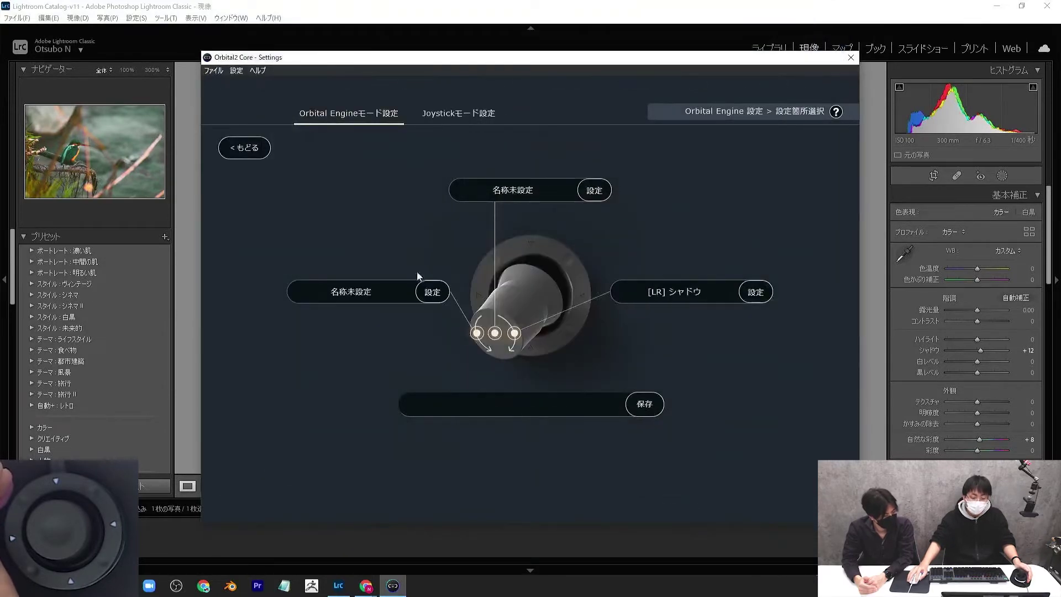
# Assign 基本補正 > シャドウ with a -1 step to the left turn and save
pyautogui.click(438, 291)
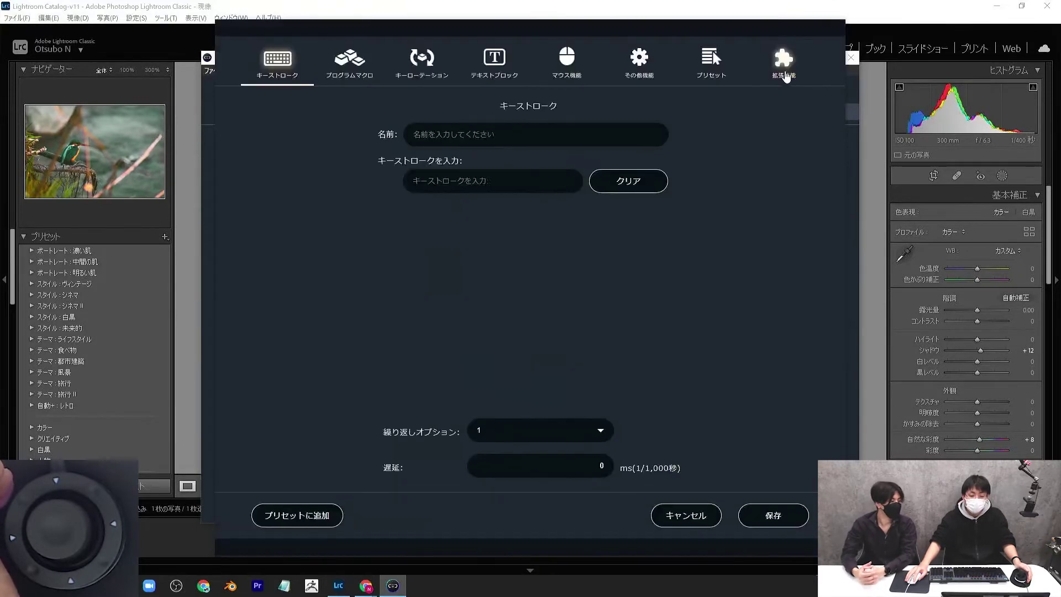
pyautogui.click(784, 61)
pyautogui.click(313, 147)
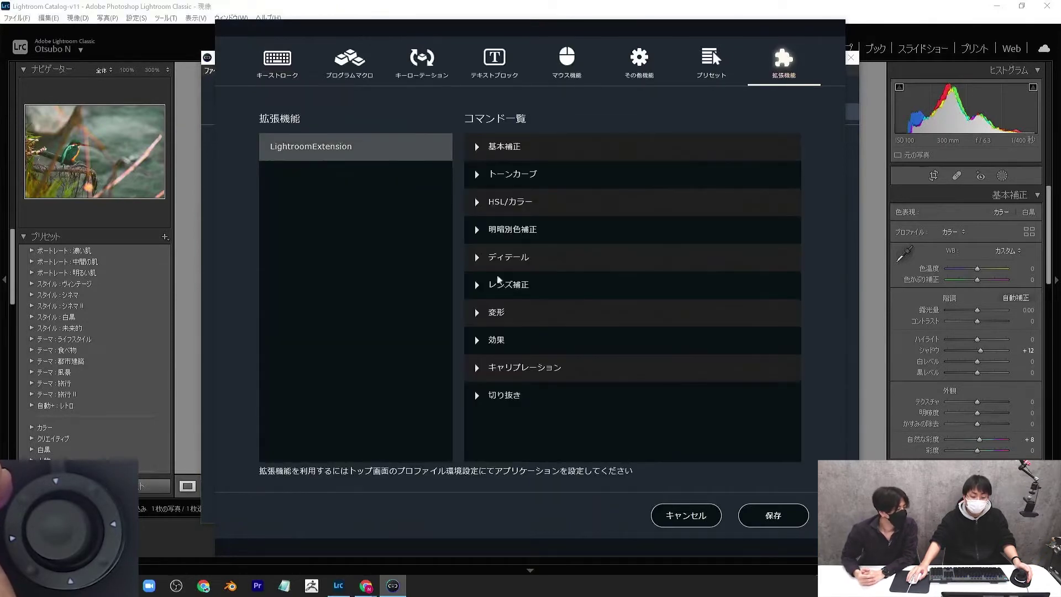
pyautogui.click(489, 146)
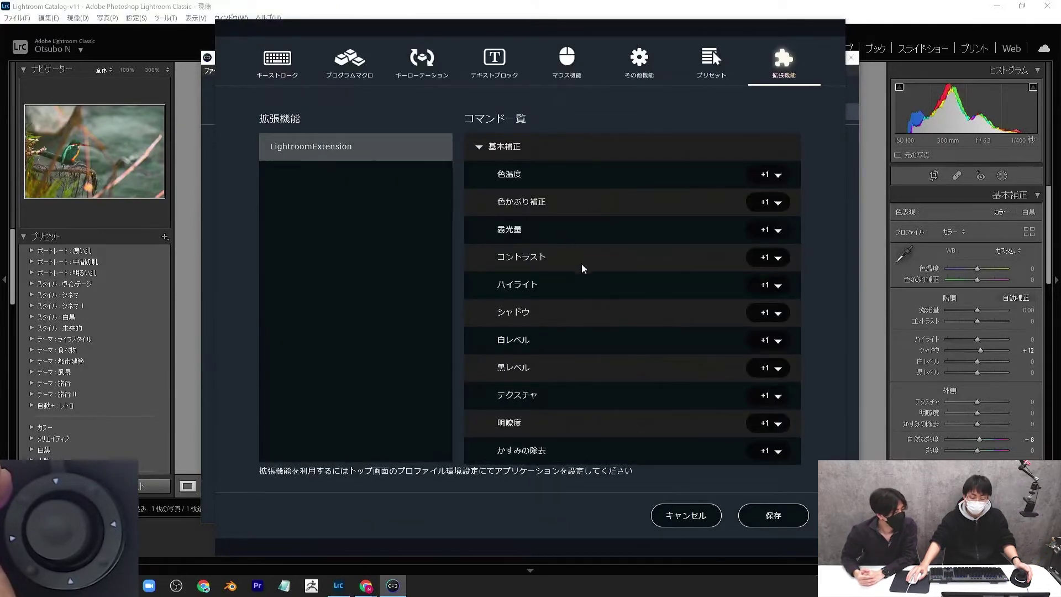
pyautogui.click(773, 315)
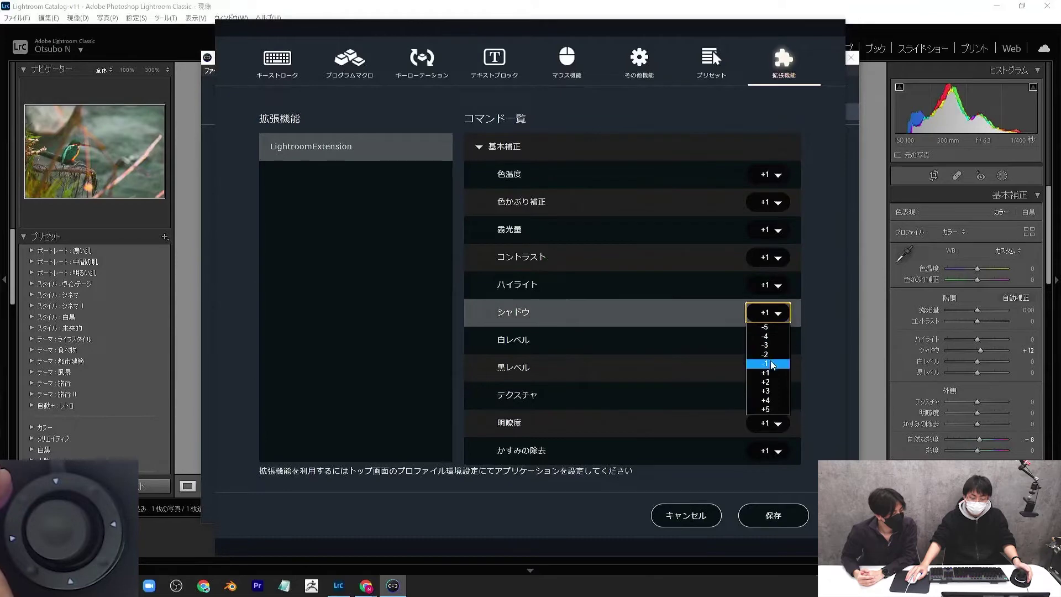
pyautogui.click(768, 360)
pyautogui.click(789, 523)
pyautogui.click(605, 322)
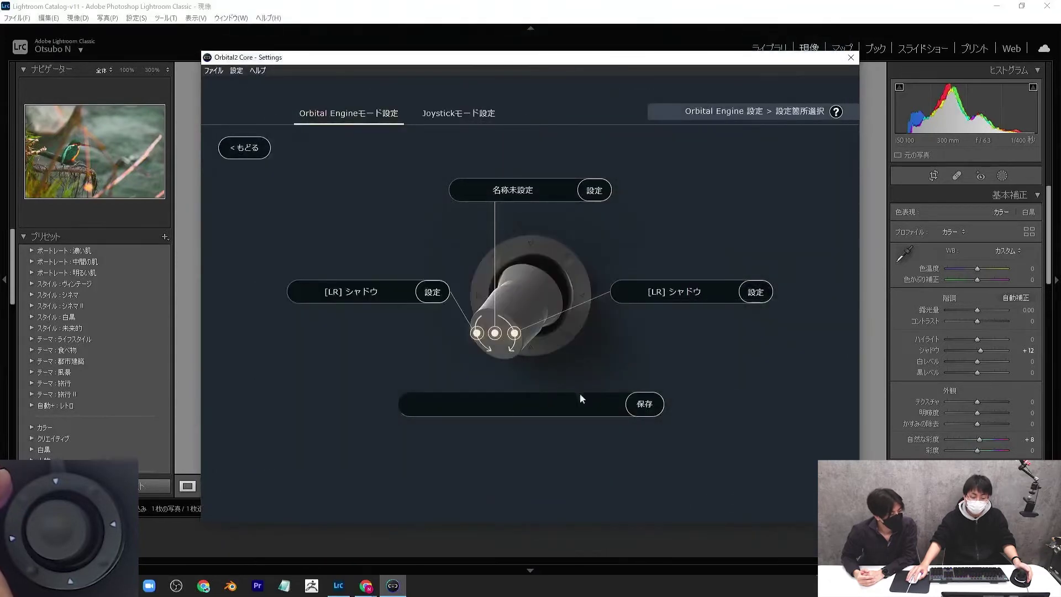
# Name the direction シャドウ, save it, and return to the overview
pyautogui.click(573, 406)
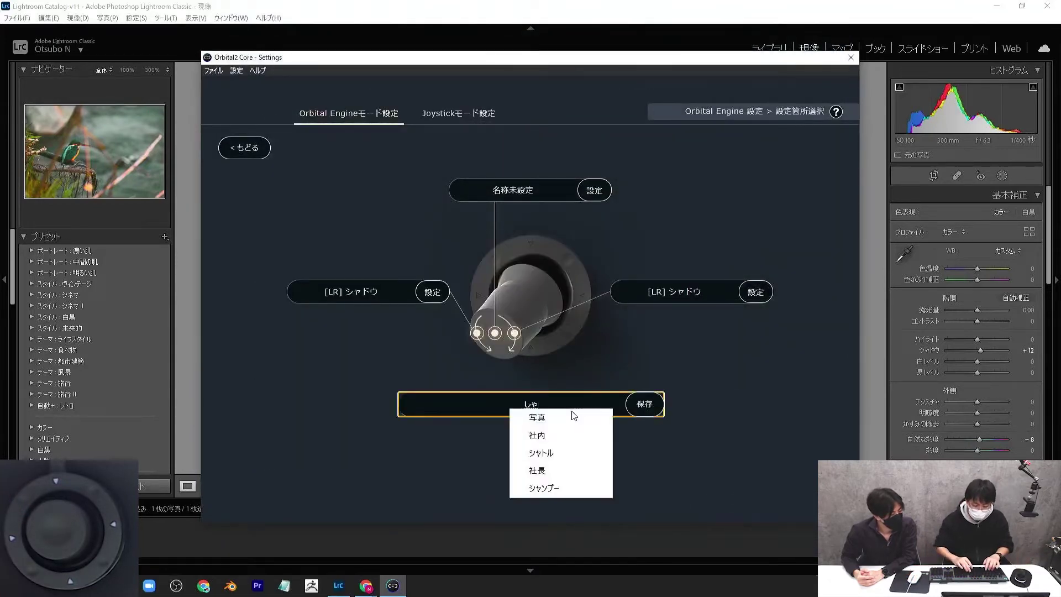
pyautogui.write('シャドウ')
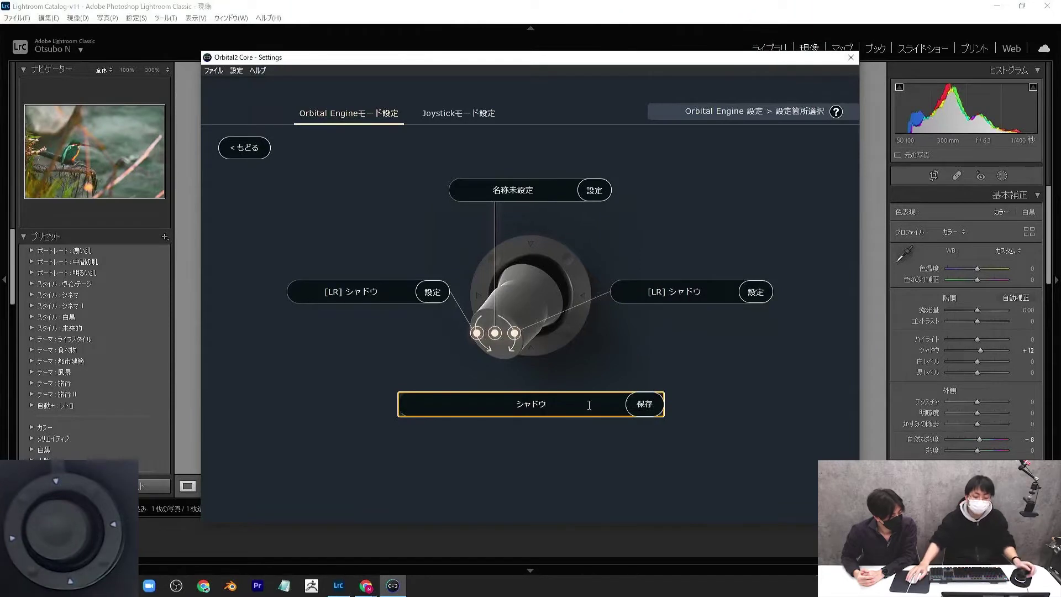
pyautogui.click(645, 404)
pyautogui.click(604, 323)
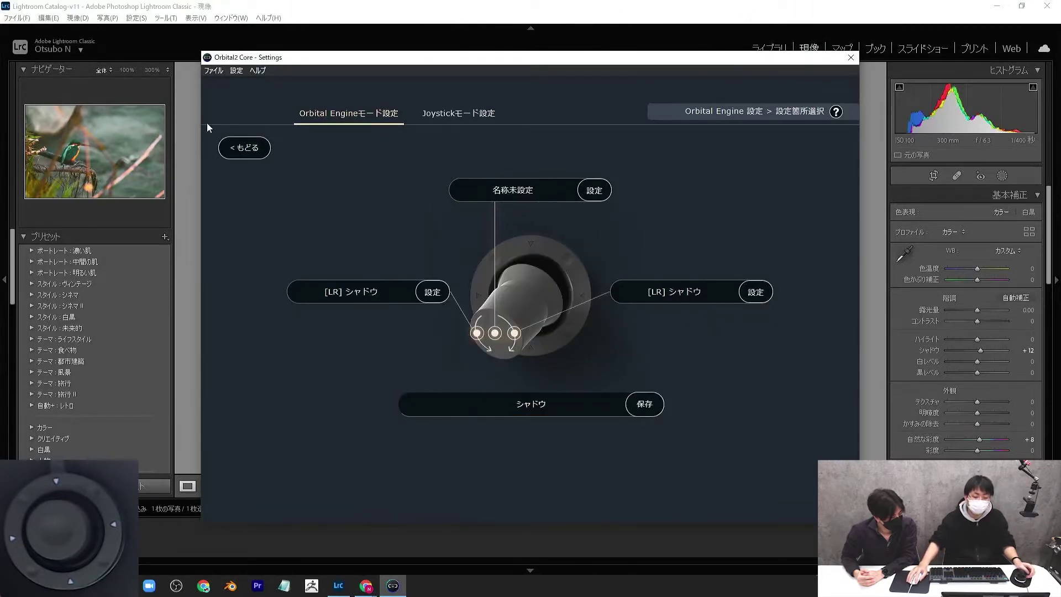
pyautogui.click(243, 147)
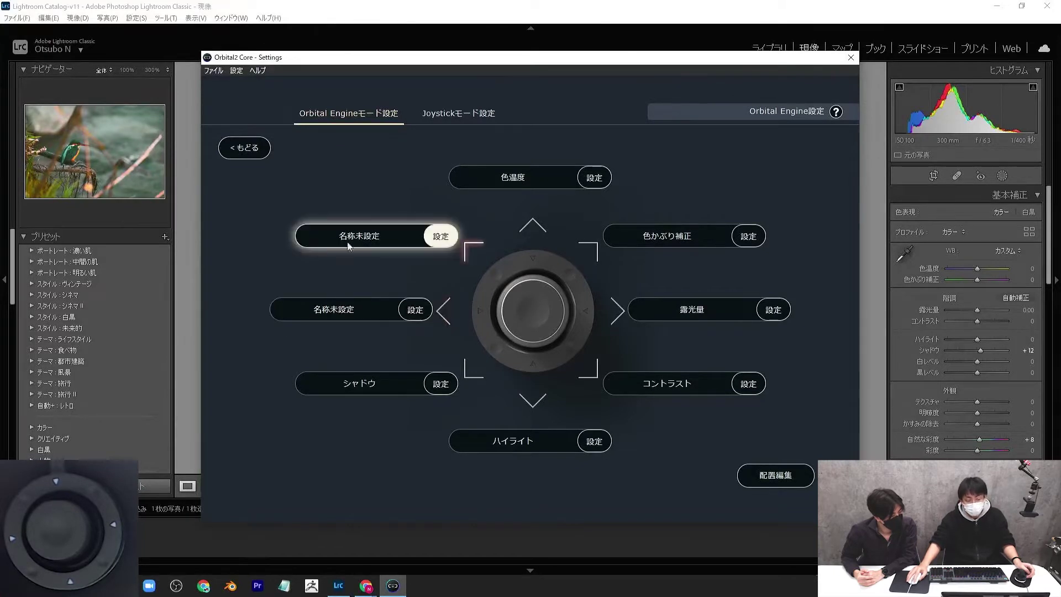
# Assign the left direction's right turn to [LR] 基本補正 白レベル with a +1 step
pyautogui.click(346, 313)
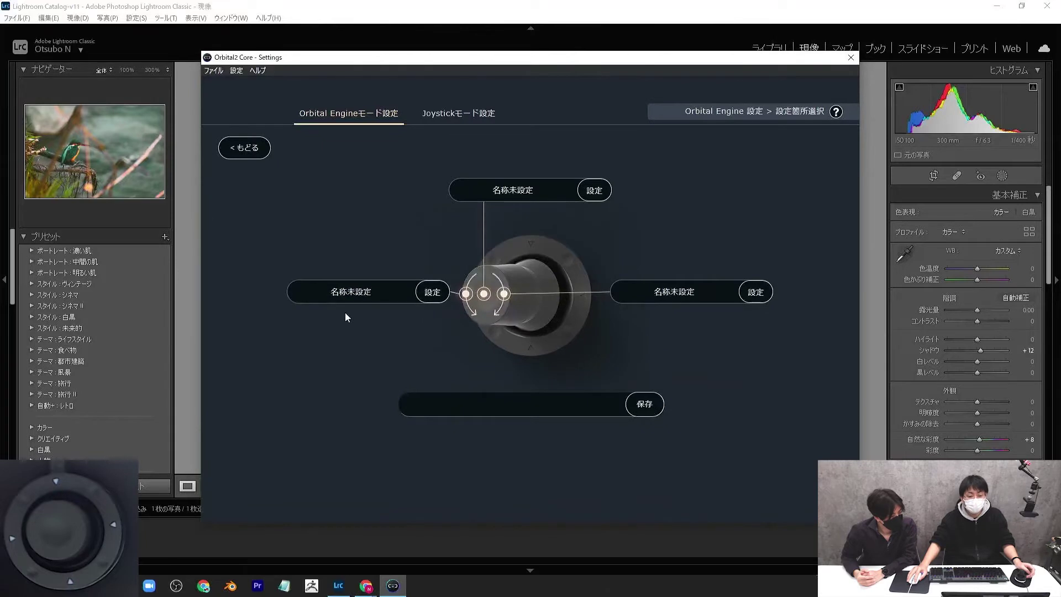
pyautogui.click(255, 148)
pyautogui.click(359, 303)
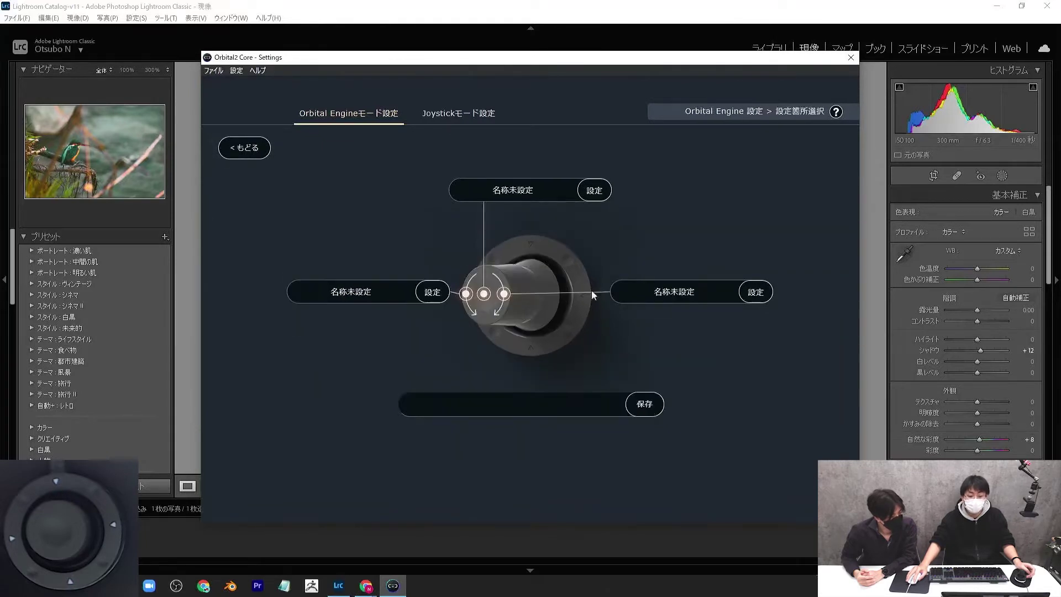
pyautogui.click(674, 293)
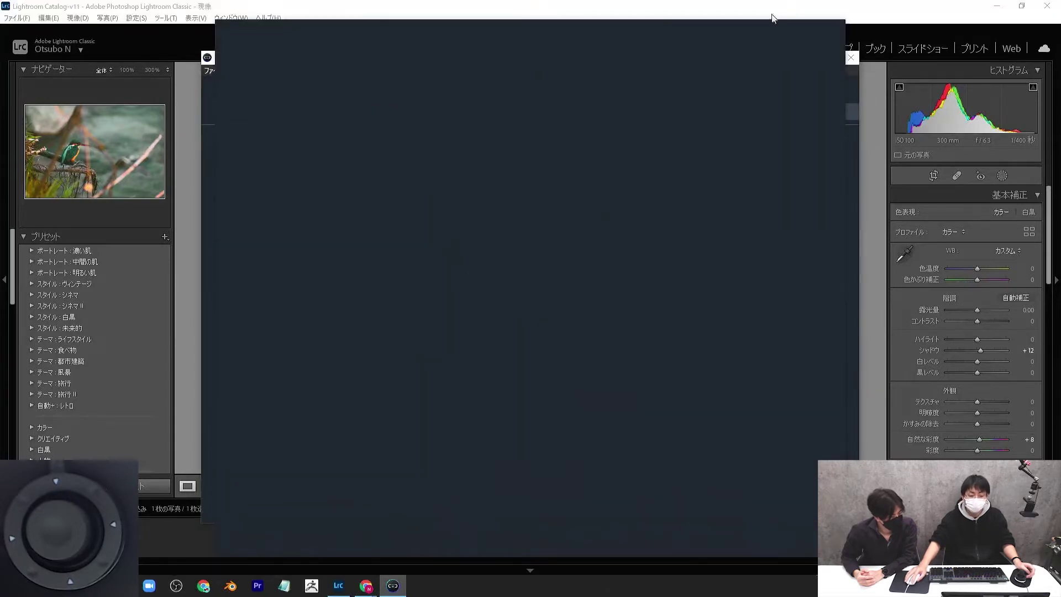
pyautogui.click(784, 61)
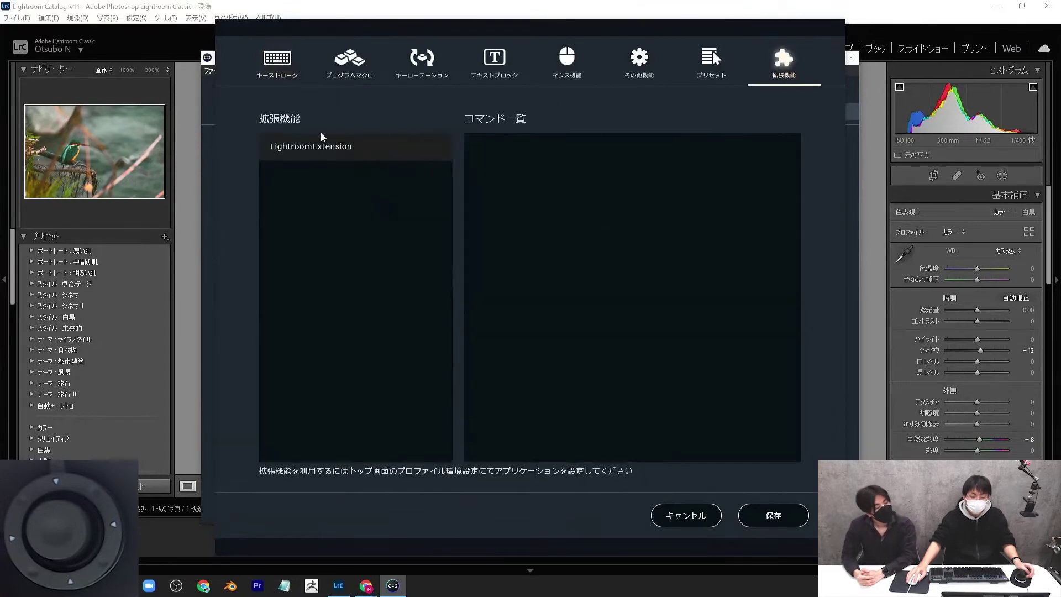
pyautogui.click(321, 146)
pyautogui.click(480, 148)
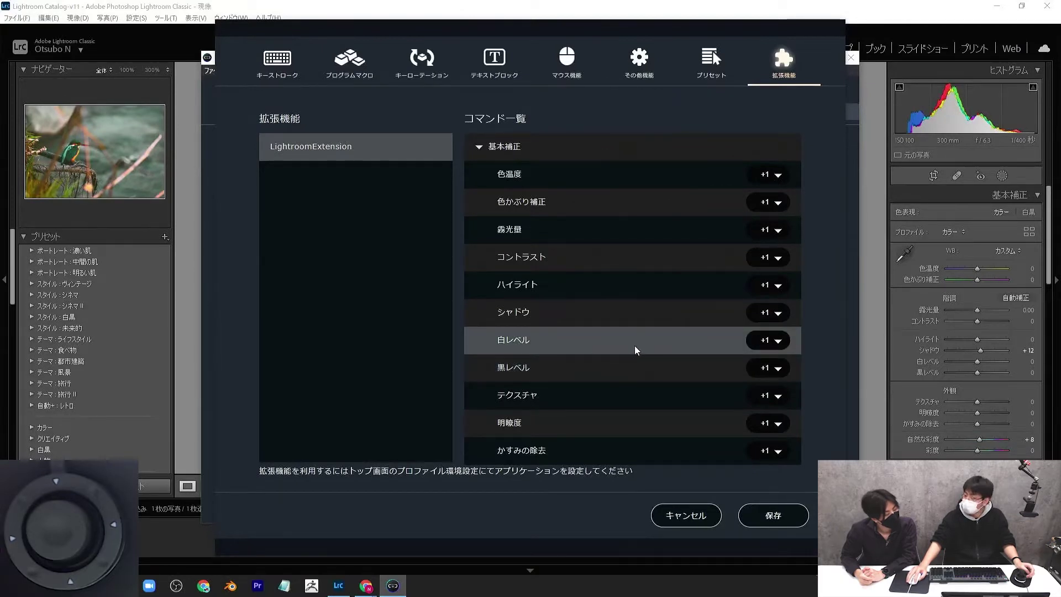
pyautogui.click(752, 345)
pyautogui.click(768, 373)
pyautogui.click(774, 517)
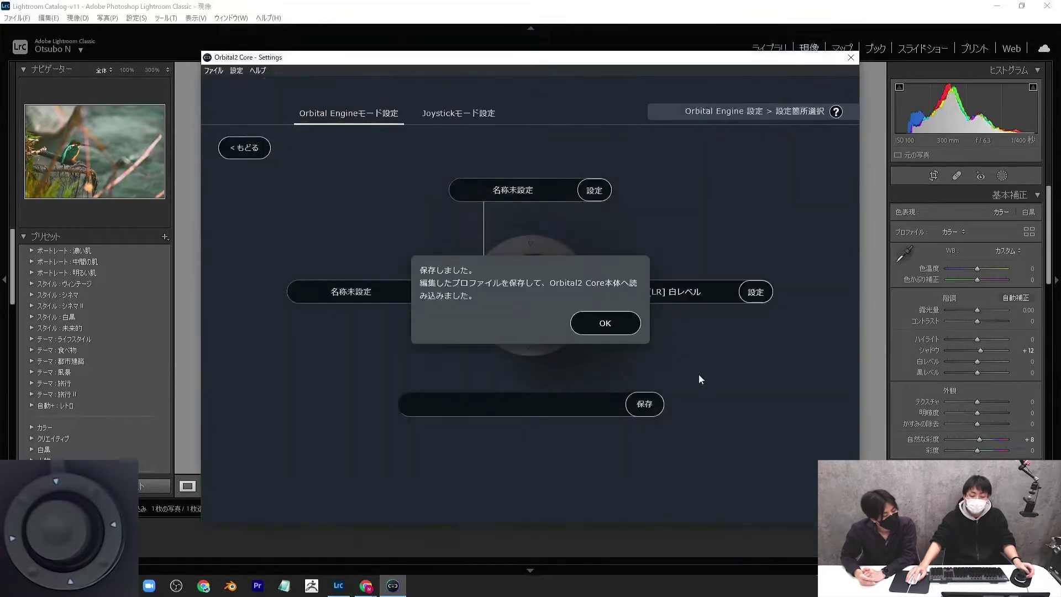
pyautogui.click(620, 331)
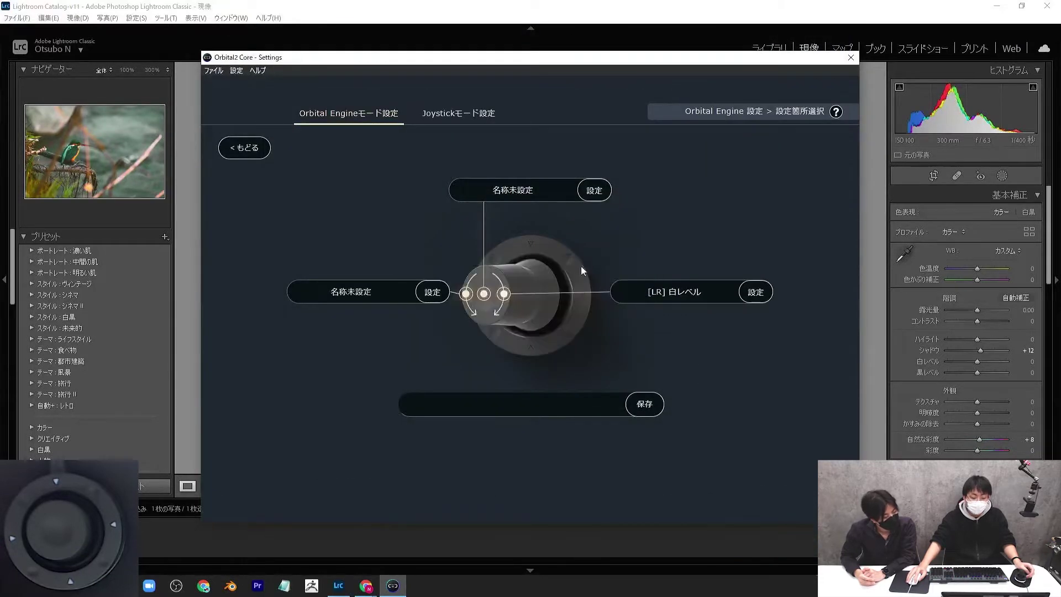
# Assign the left turn to [LR] 白レベル with a −1 step
pyautogui.click(399, 297)
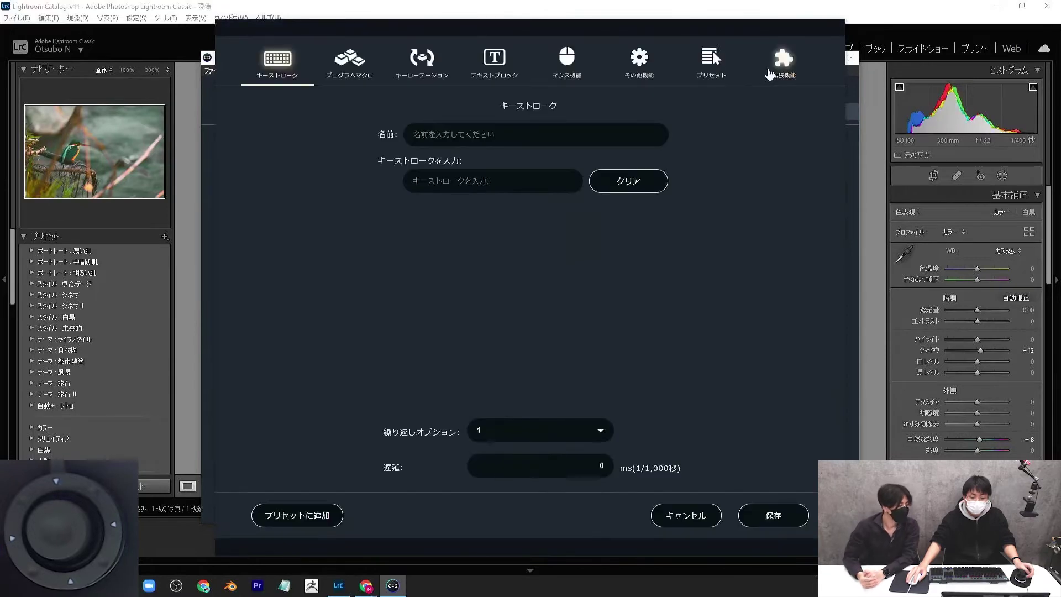
pyautogui.click(769, 74)
pyautogui.click(348, 155)
pyautogui.click(535, 148)
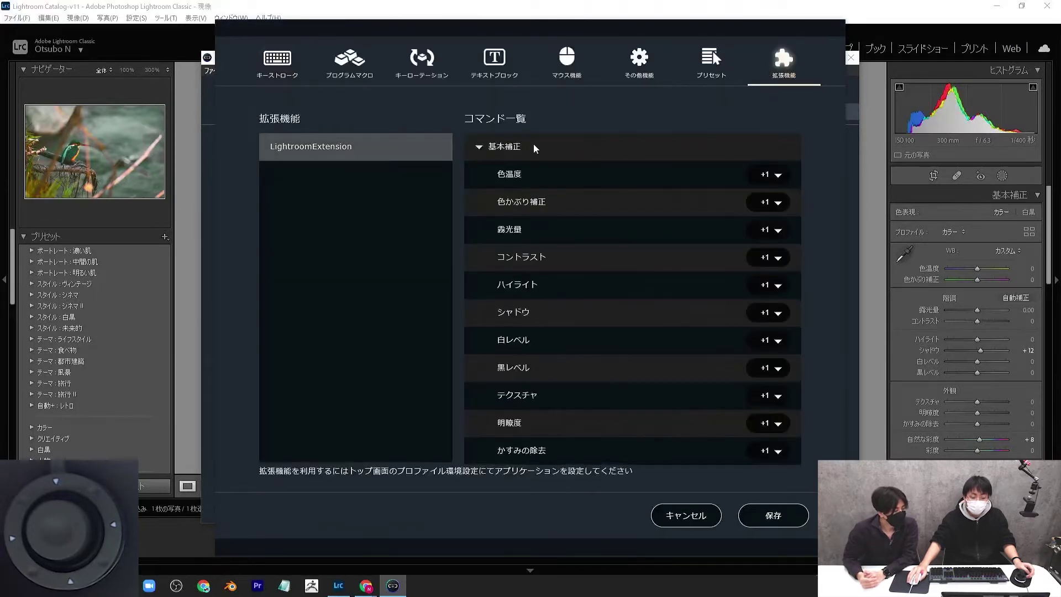
pyautogui.click(773, 348)
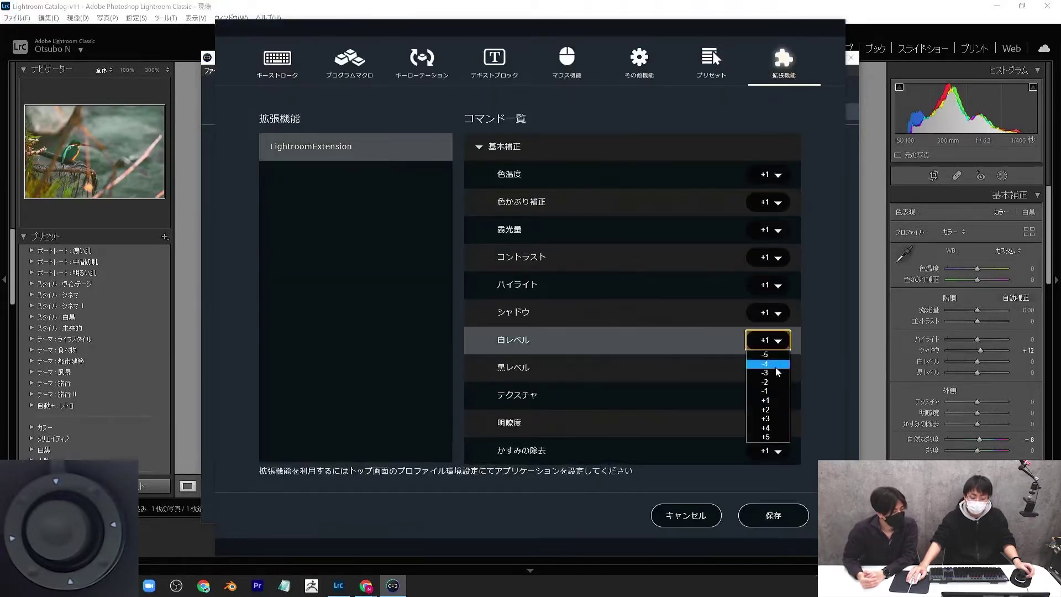
pyautogui.click(769, 393)
pyautogui.click(786, 523)
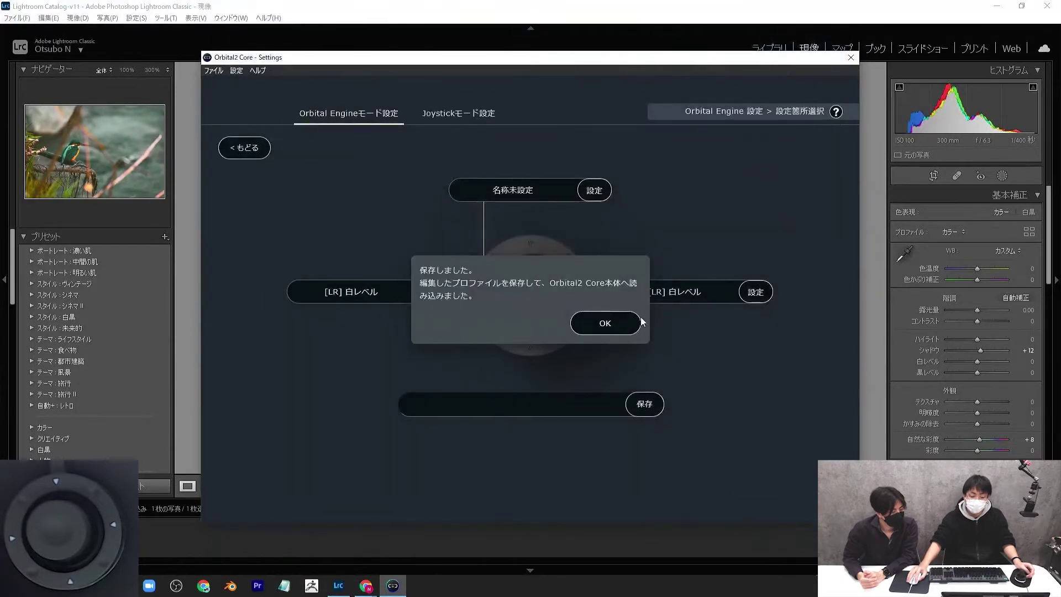
pyautogui.click(636, 324)
# Name the direction 白レベル, save it, and return to the overview
pyautogui.click(586, 404)
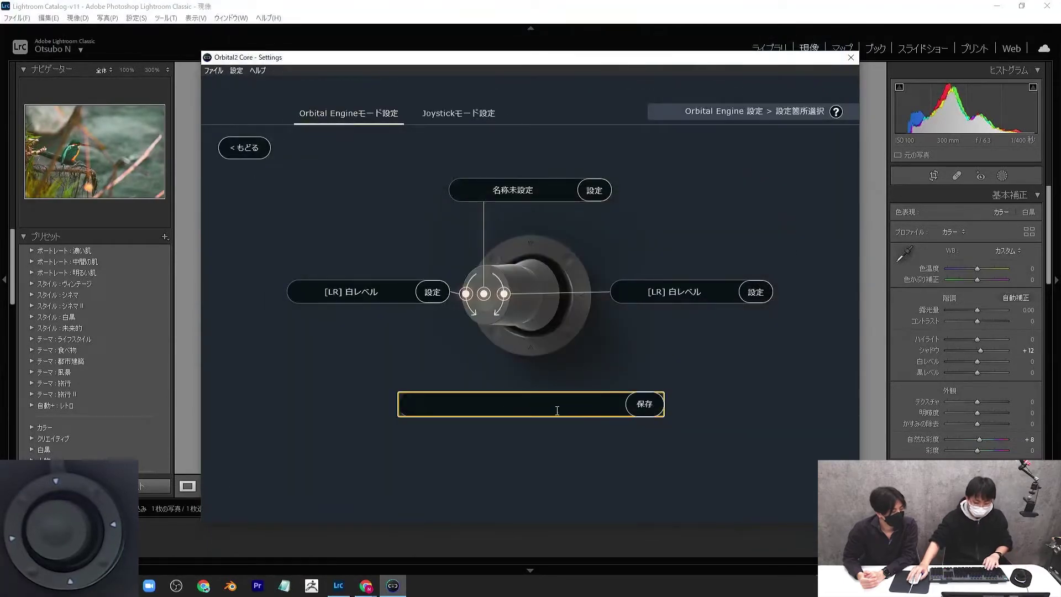
pyautogui.write('白レベル')
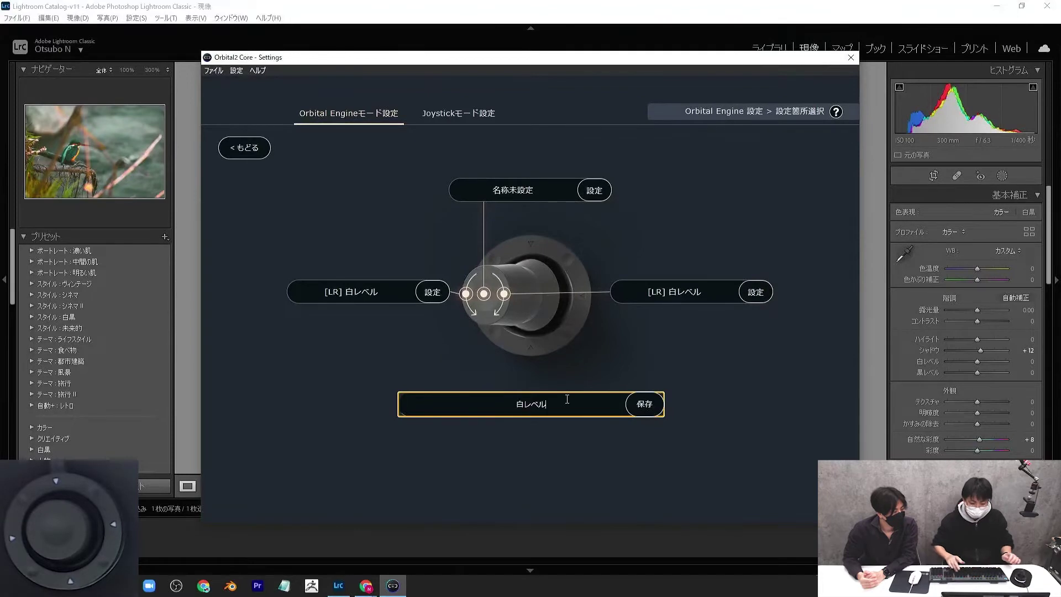
pyautogui.click(656, 407)
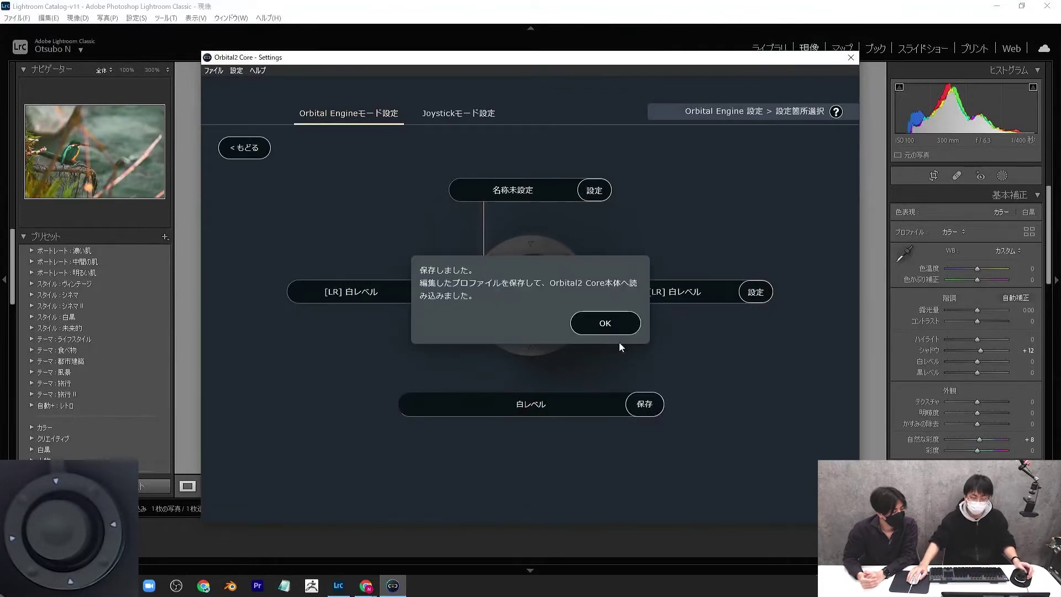
pyautogui.click(603, 321)
pyautogui.click(244, 147)
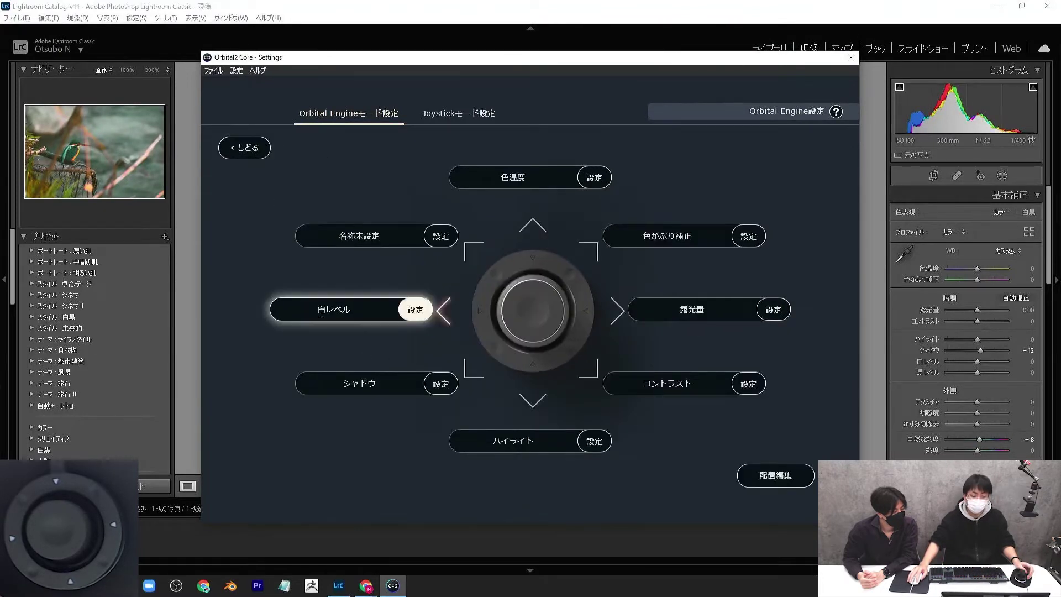
# Assign the last unassigned direction's right turn to [LR] 基本補正 黒レベル +1
pyautogui.click(360, 240)
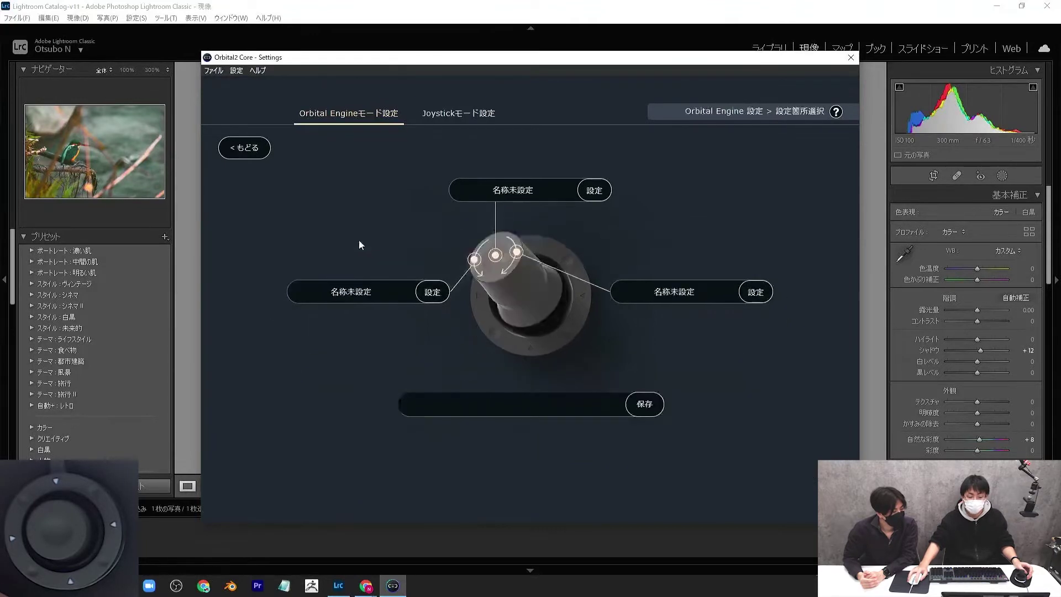
pyautogui.click(669, 288)
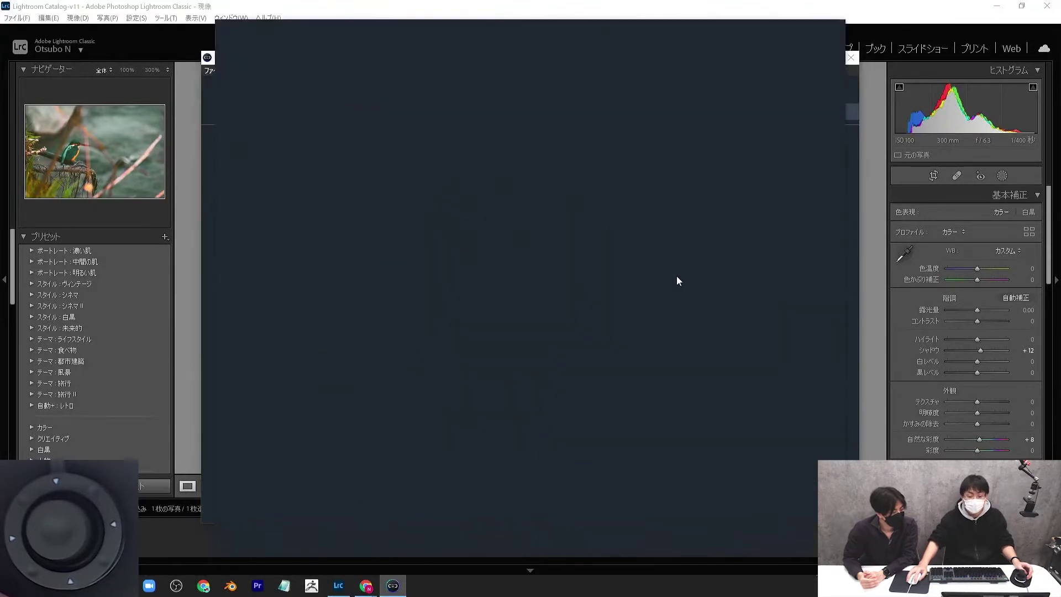
pyautogui.click(760, 80)
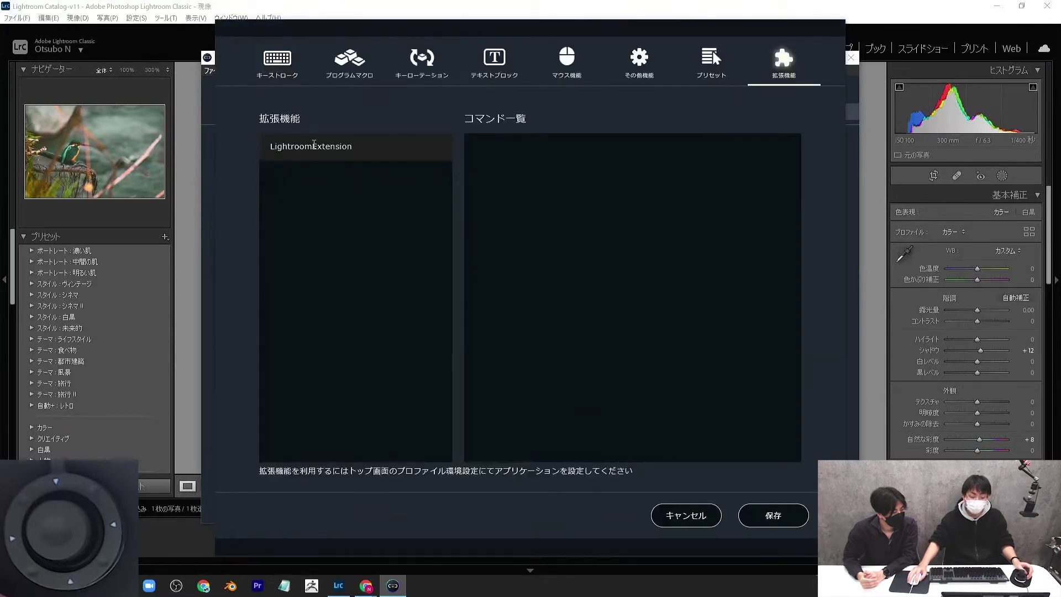
pyautogui.click(315, 145)
pyautogui.click(496, 145)
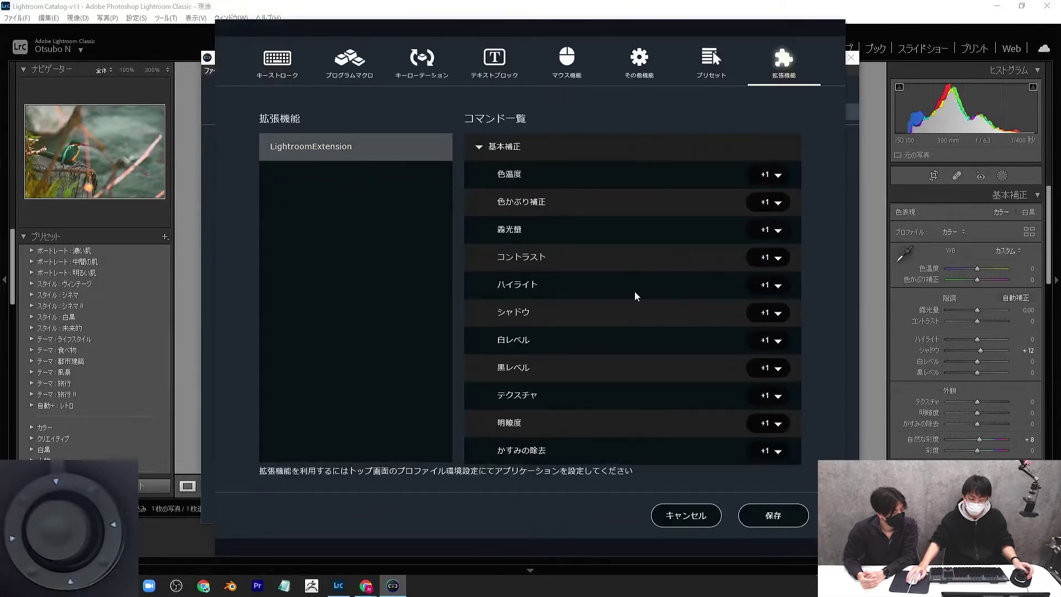
pyautogui.click(771, 368)
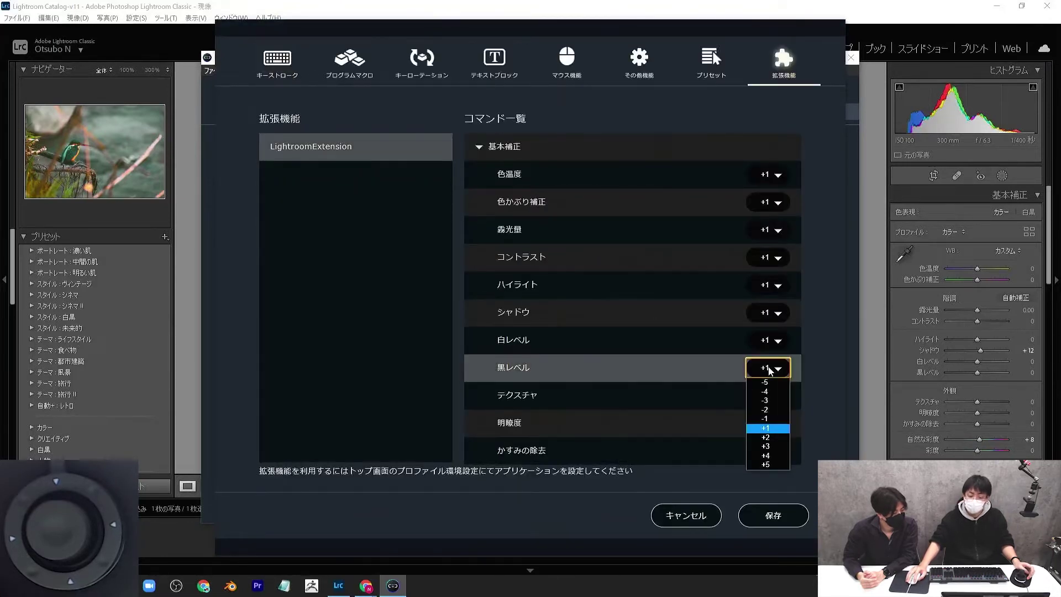
pyautogui.click(771, 429)
pyautogui.click(773, 515)
pyautogui.click(605, 326)
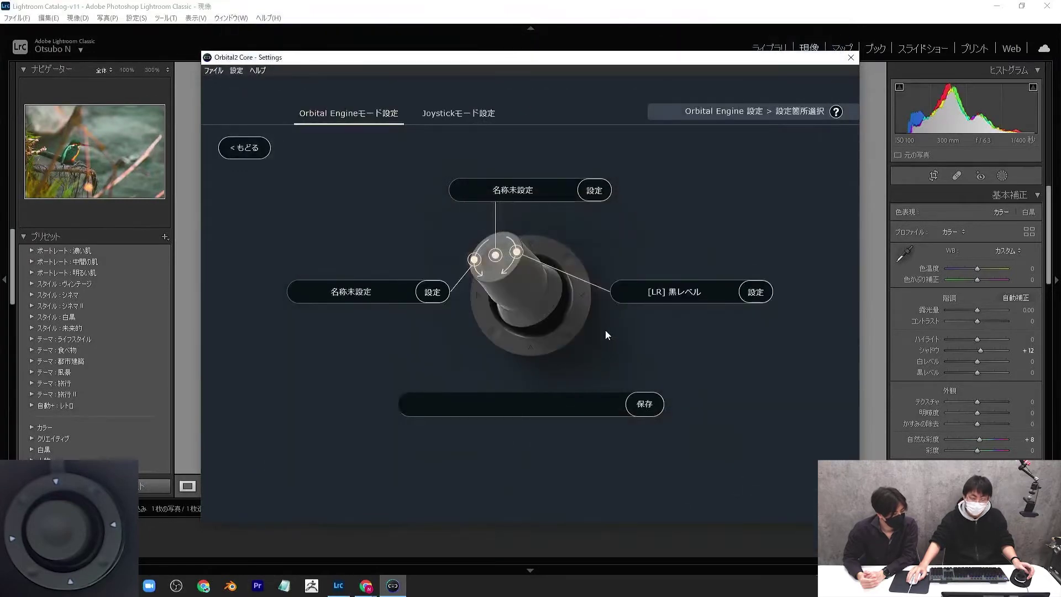
# Assign the other turn to [LR] 黒レベル with a −1 step
pyautogui.click(390, 297)
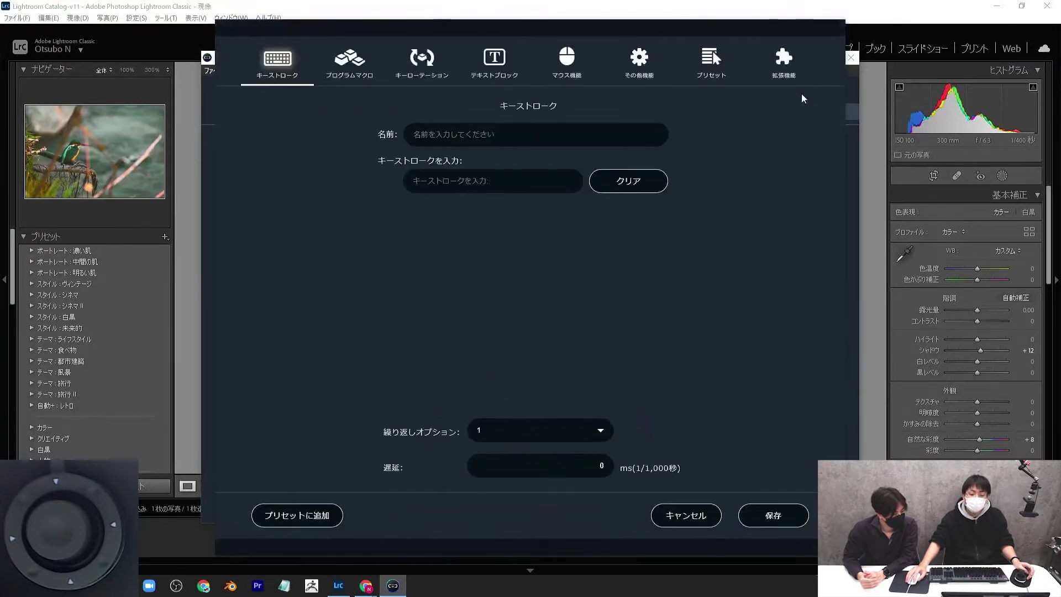
pyautogui.click(784, 60)
pyautogui.click(363, 149)
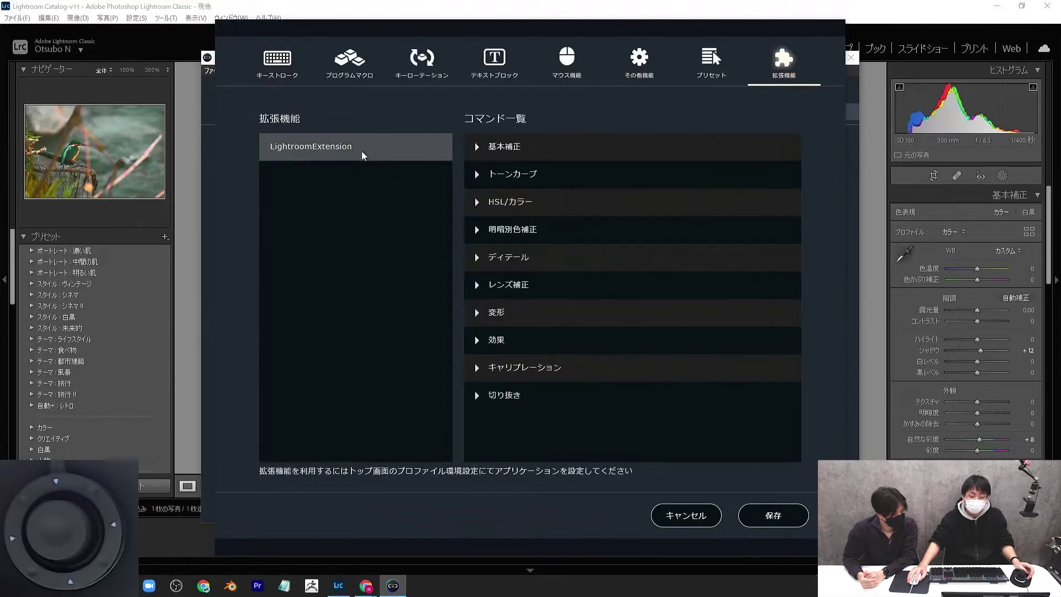
pyautogui.click(568, 151)
pyautogui.click(778, 371)
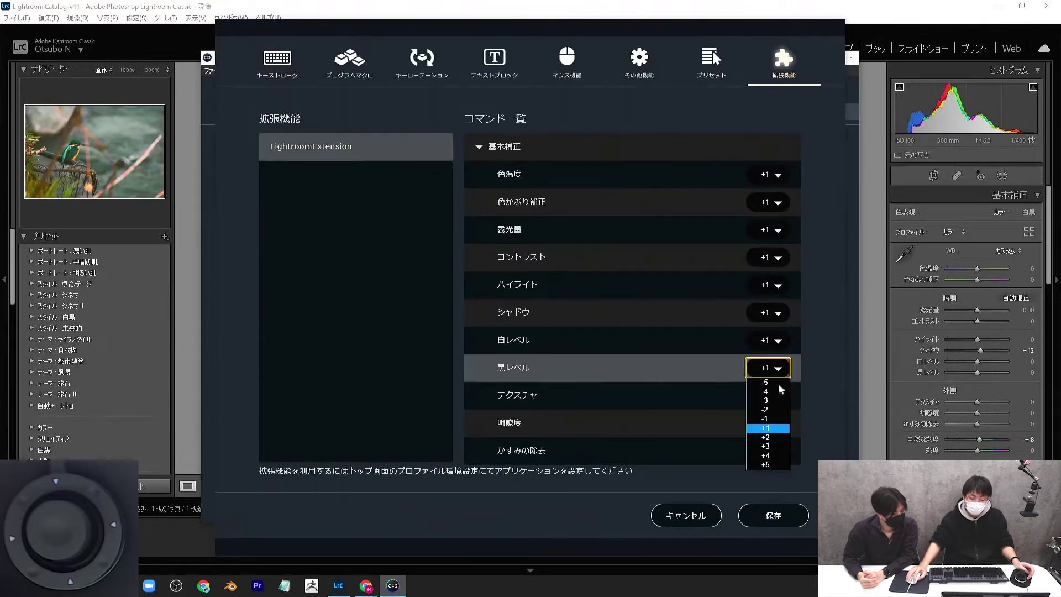
pyautogui.click(766, 451)
pyautogui.click(774, 514)
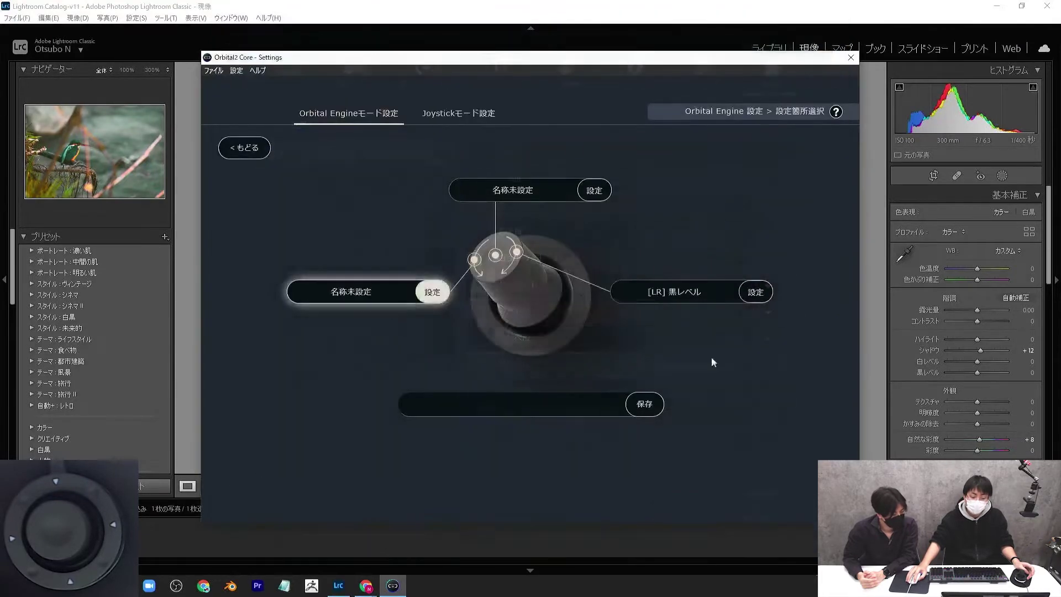
pyautogui.click(588, 326)
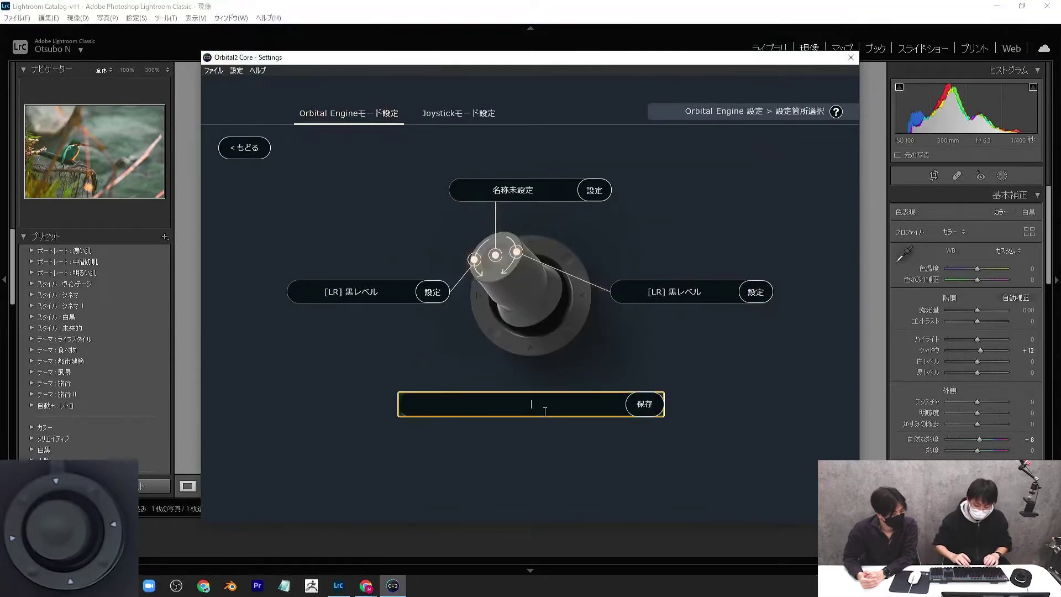
# Name the slot 黒レベル, save it, and go back to the eight-slot overview
pyautogui.write('黒レベル')
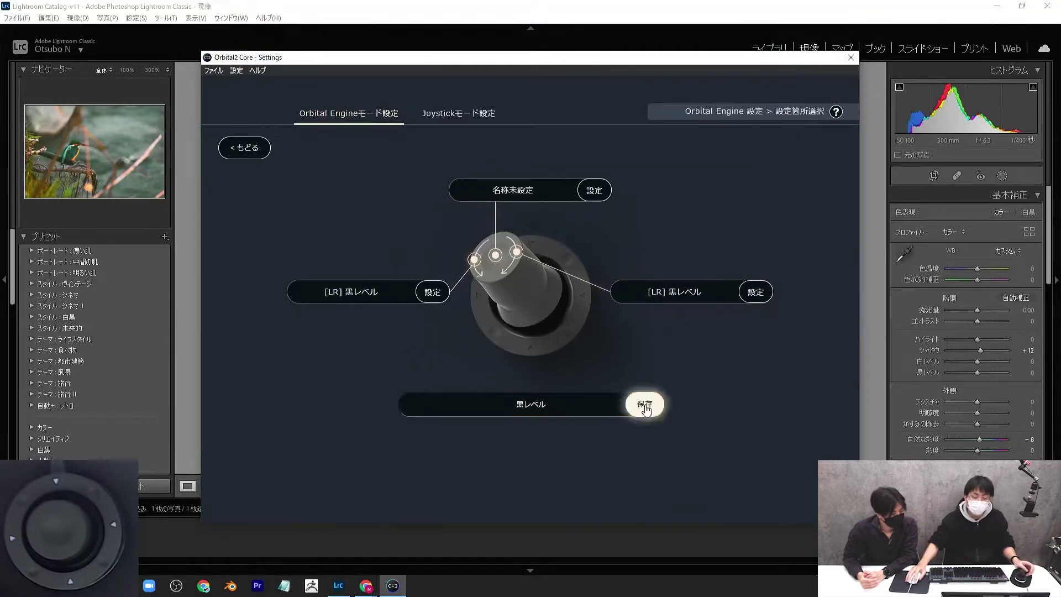
pyautogui.click(644, 404)
pyautogui.click(602, 325)
pyautogui.click(259, 154)
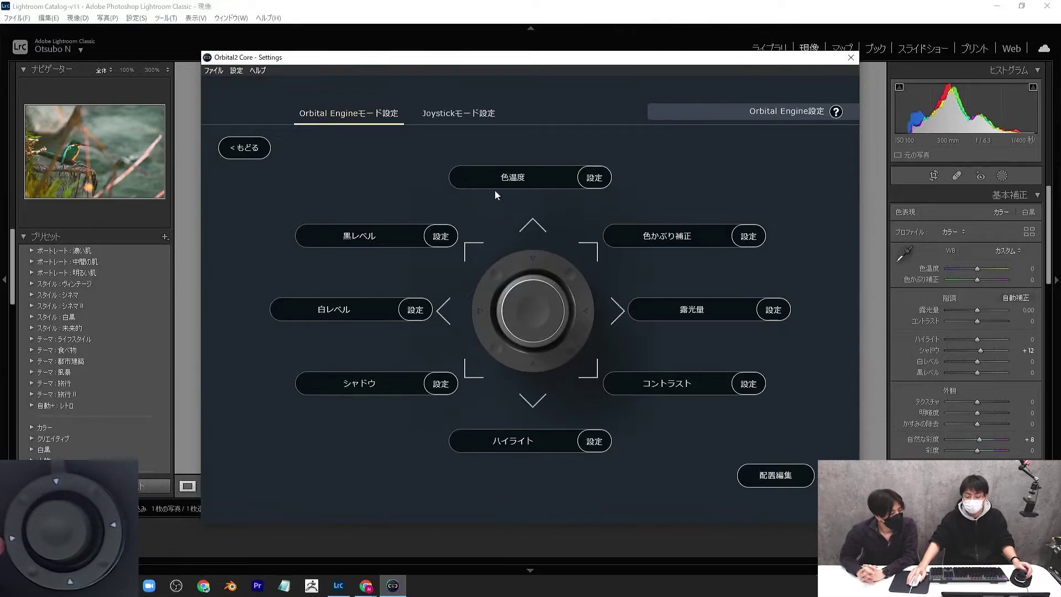
# Change the 色温度 slot's step to +3 and save, returning to the overview
pyautogui.click(516, 175)
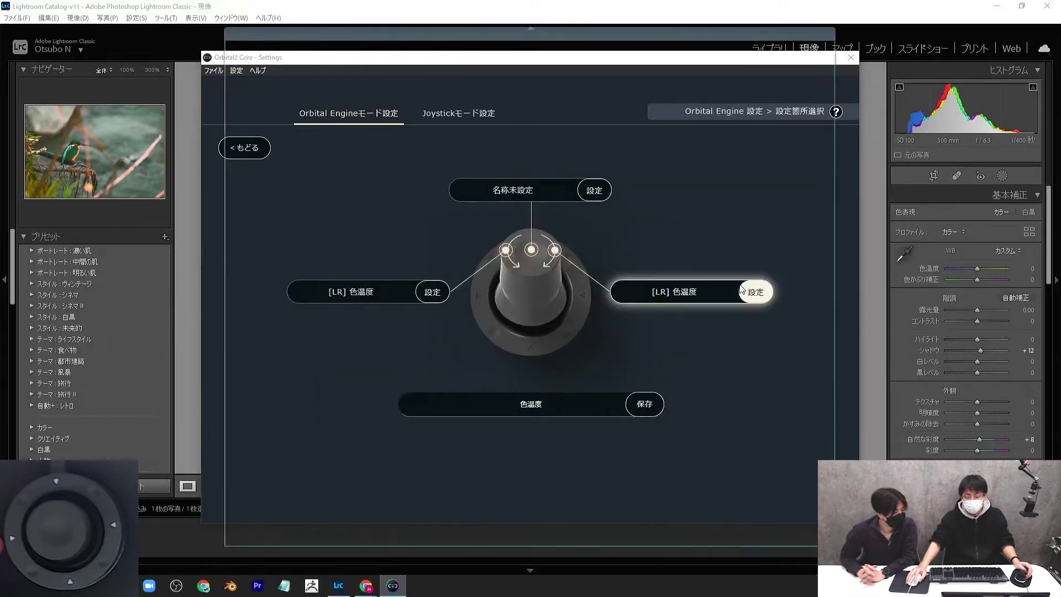
pyautogui.click(739, 287)
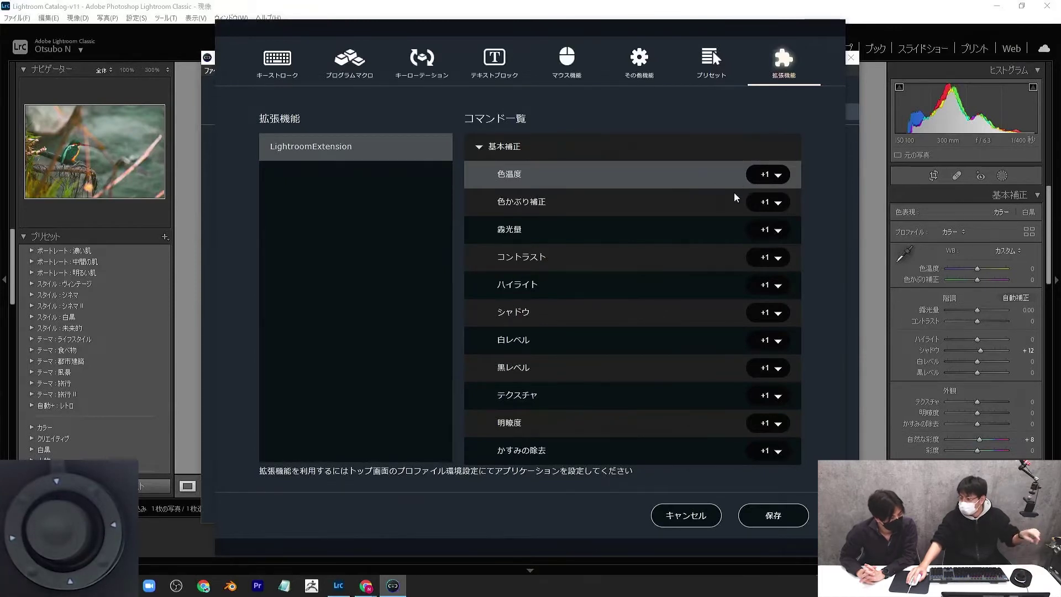
pyautogui.click(767, 176)
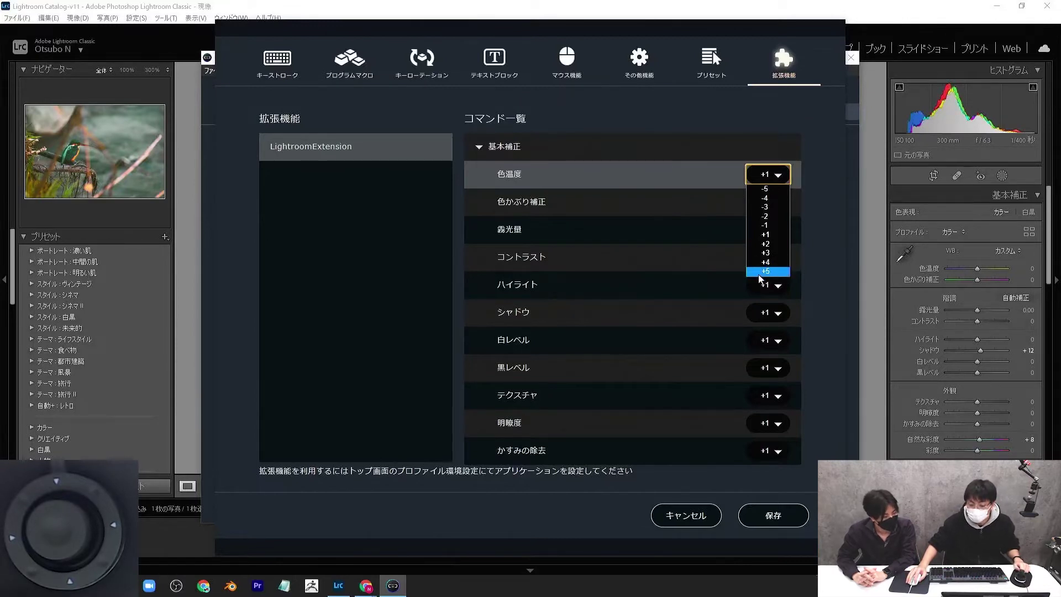
pyautogui.click(772, 271)
pyautogui.click(773, 174)
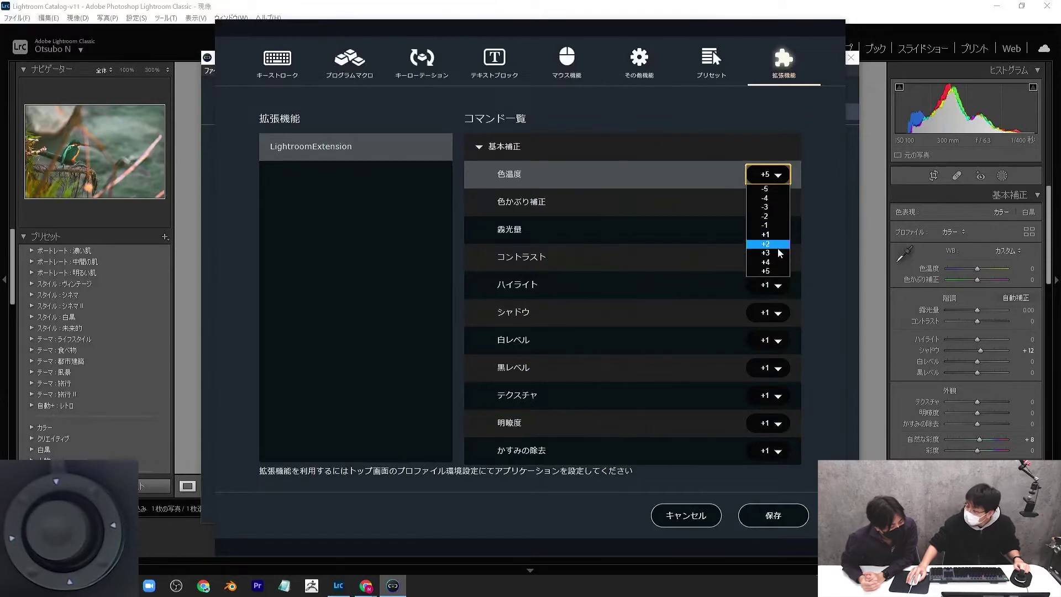
pyautogui.click(779, 253)
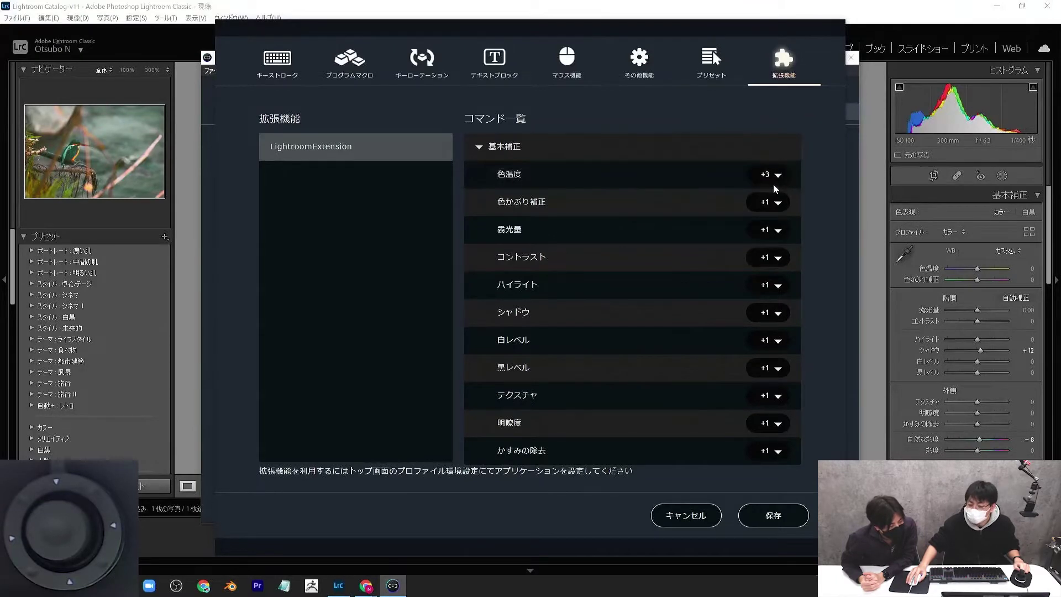
pyautogui.click(777, 176)
pyautogui.click(677, 224)
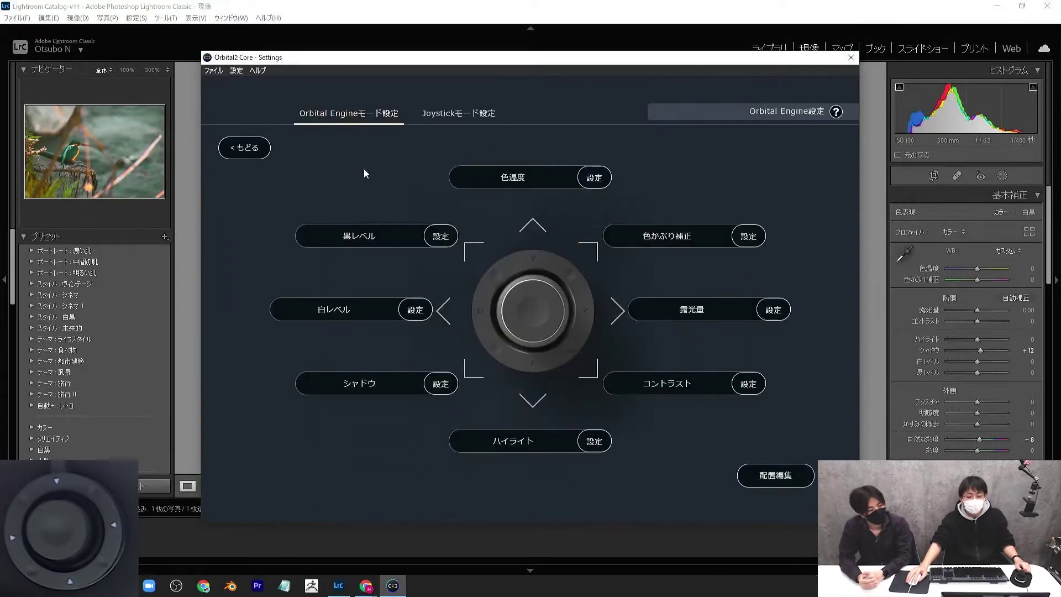
# Save the 2021-12-01 profile to the Orbital2 device from the main settings page
pyautogui.click(249, 149)
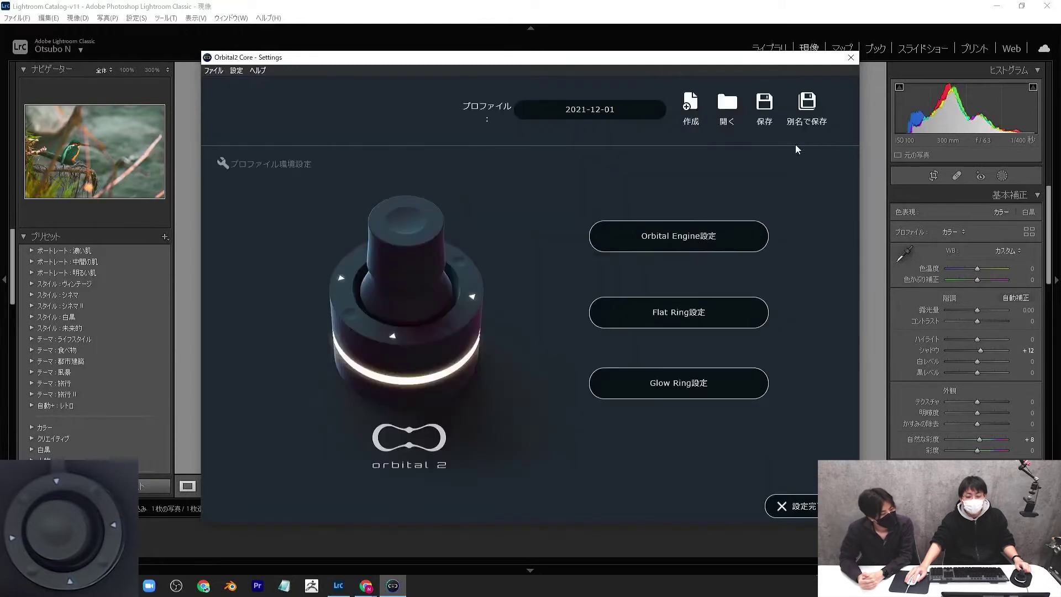
pyautogui.click(765, 109)
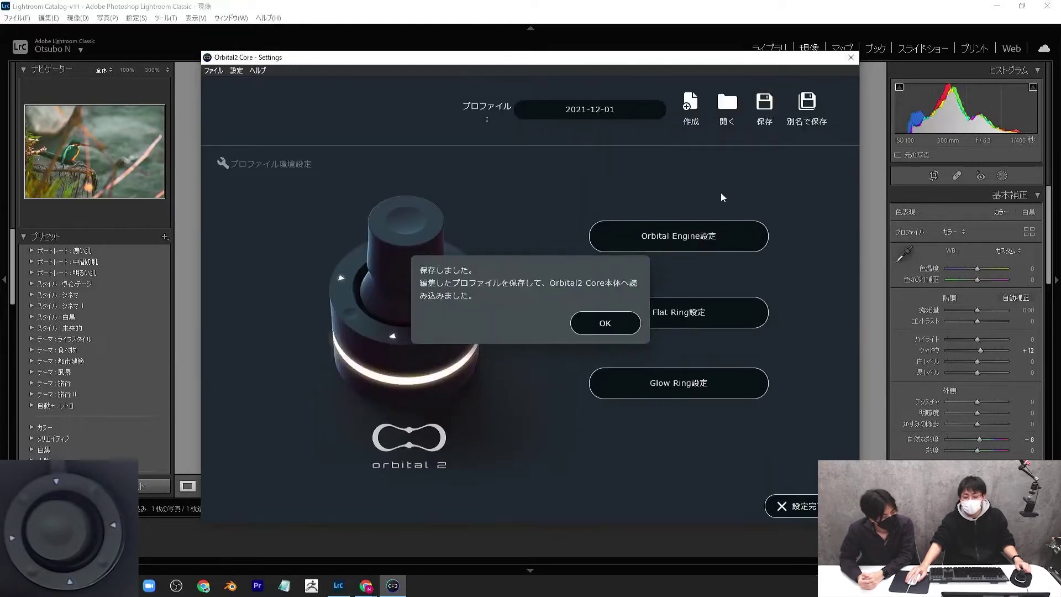
pyautogui.click(601, 326)
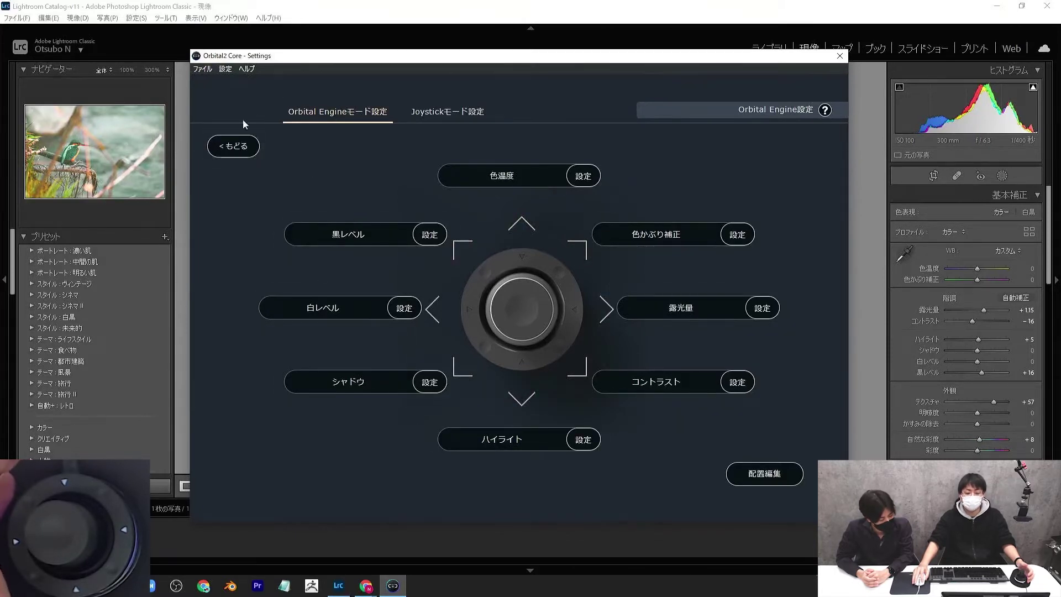
pyautogui.click(242, 149)
# Close Orbital2 settings and dial the kingfisher's 露光量 up and down from +1.15
pyautogui.click(784, 502)
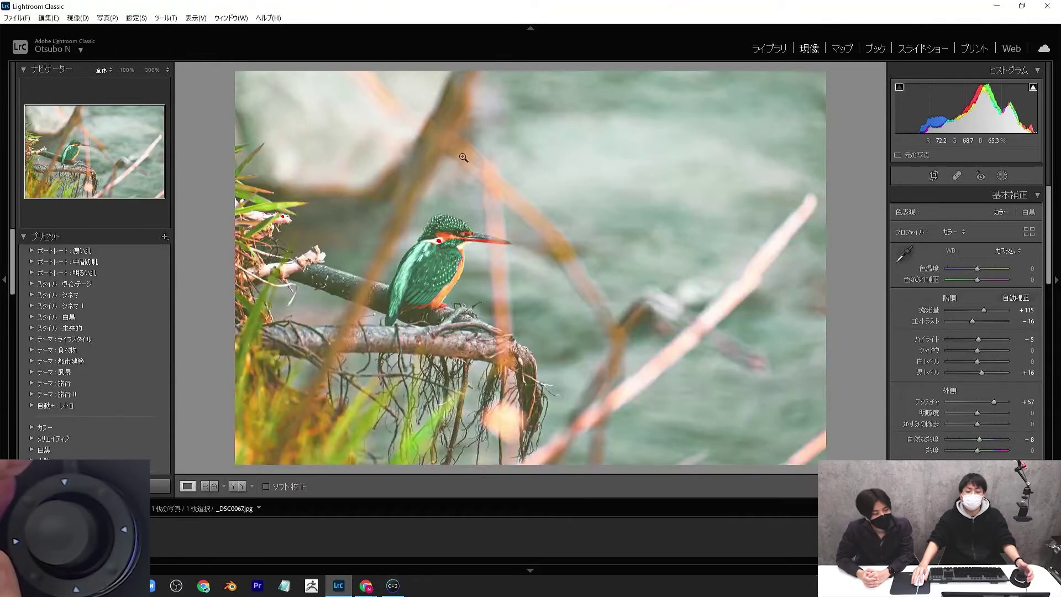
pyautogui.middleClick(635, 242)
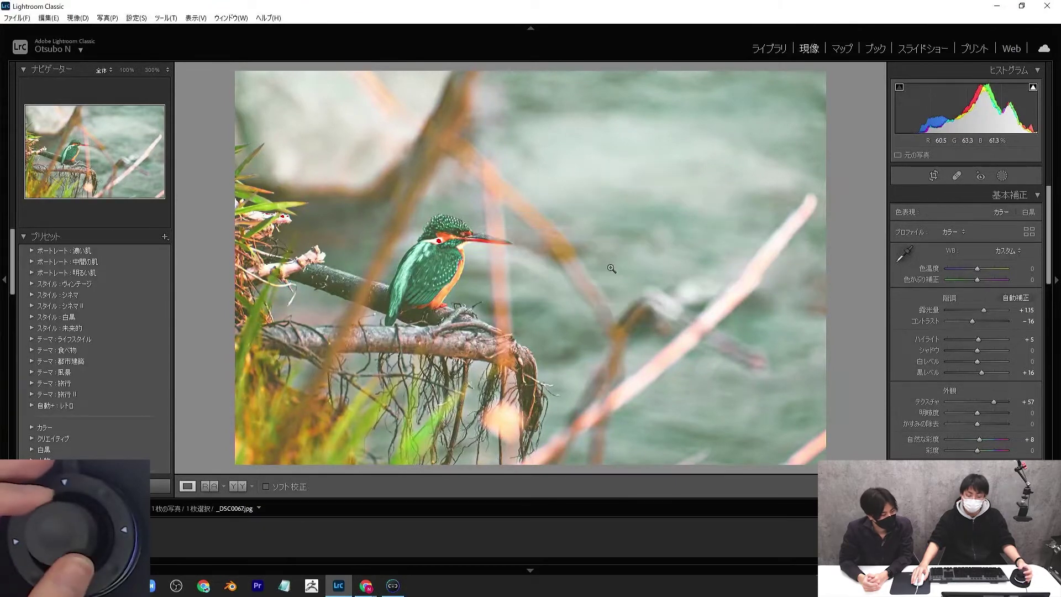
pyautogui.scroll(2, 611, 268)
pyautogui.scroll(2, 611, 268)
pyautogui.scroll(-2, 611, 268)
pyautogui.scroll(-1, 611, 270)
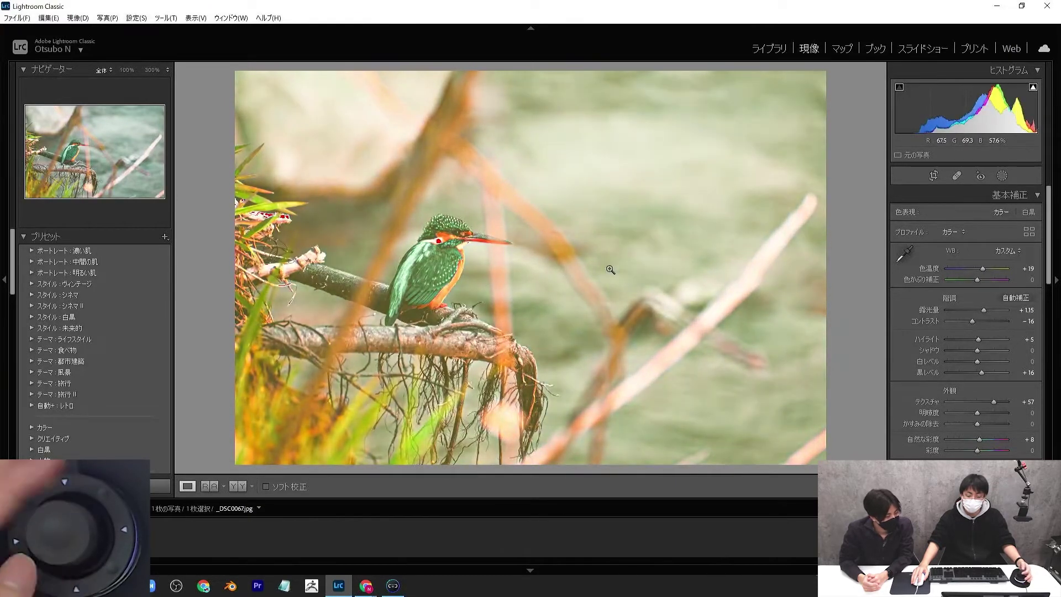
pyautogui.scroll(-2, 611, 269)
pyautogui.scroll(-1, 610, 271)
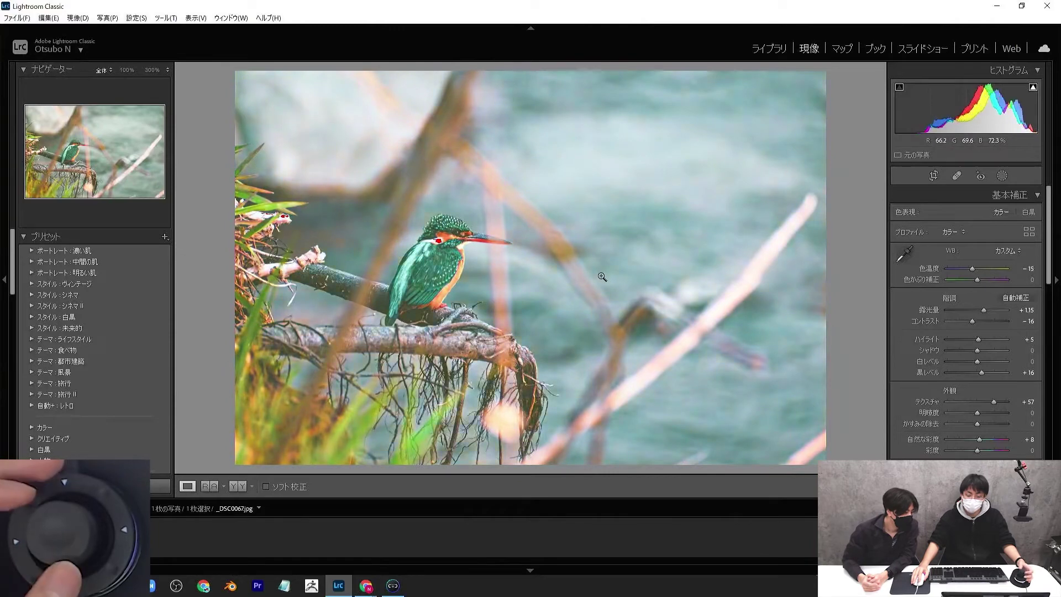
pyautogui.scroll(-1, 602, 277)
pyautogui.scroll(5, 602, 277)
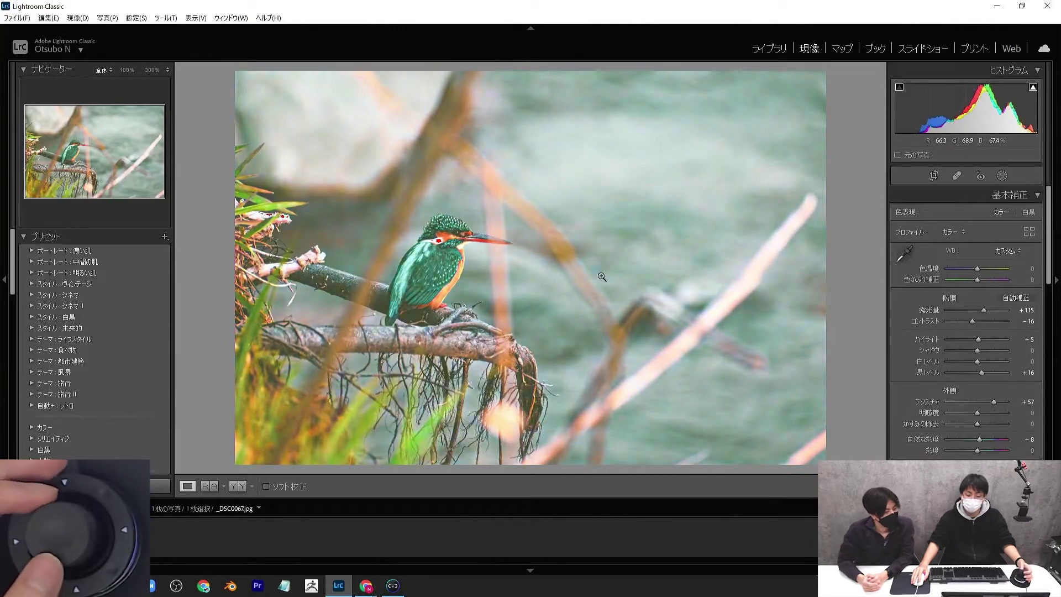
pyautogui.scroll(1, 602, 277)
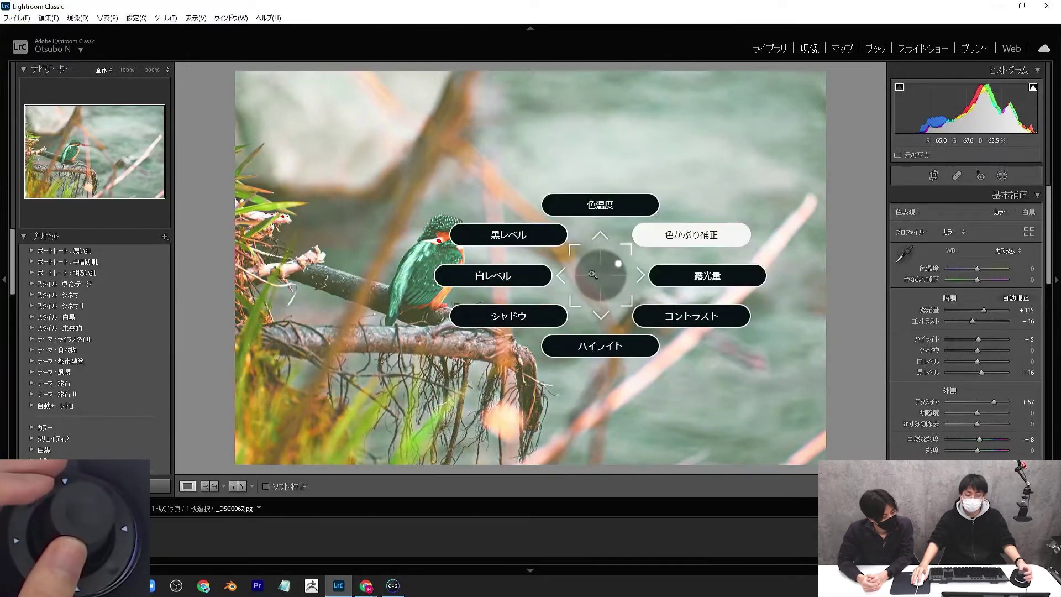
pyautogui.scroll(2, 575, 283)
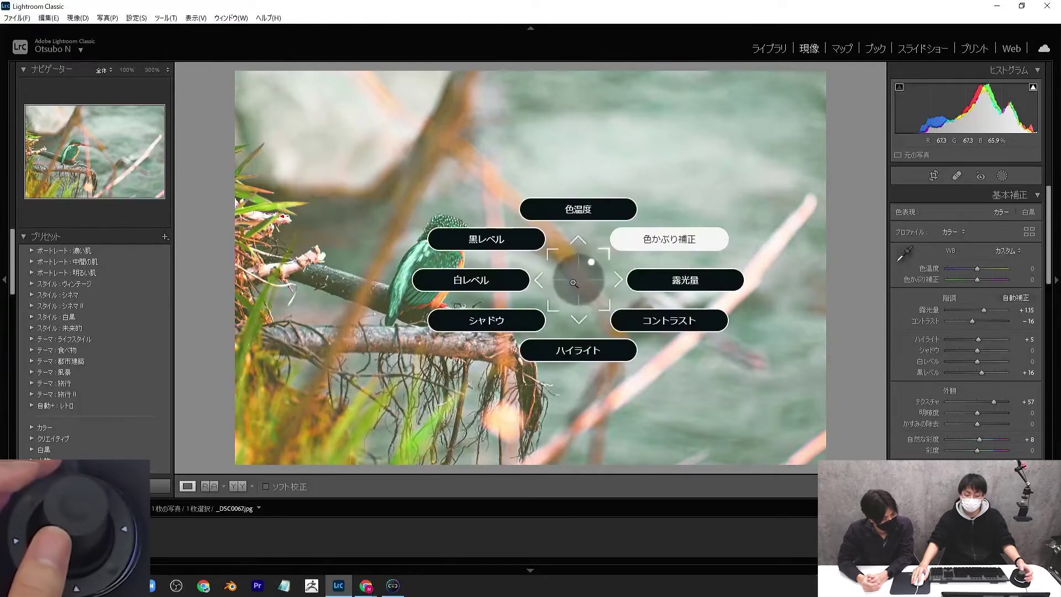
pyautogui.scroll(2, 572, 284)
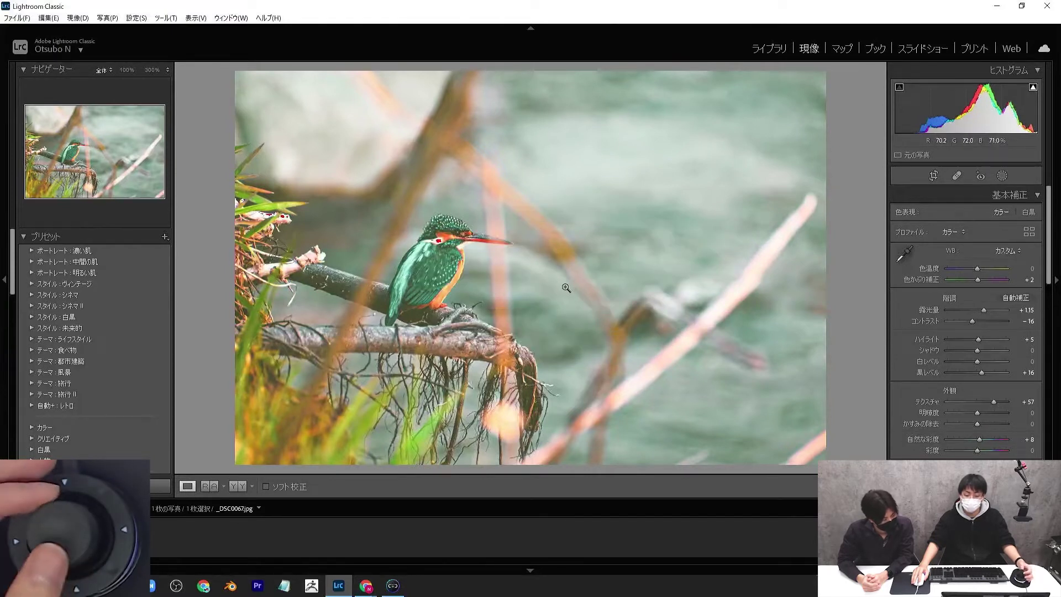
pyautogui.scroll(9, 566, 288)
pyautogui.scroll(9, 556, 299)
pyautogui.scroll(9, 556, 299)
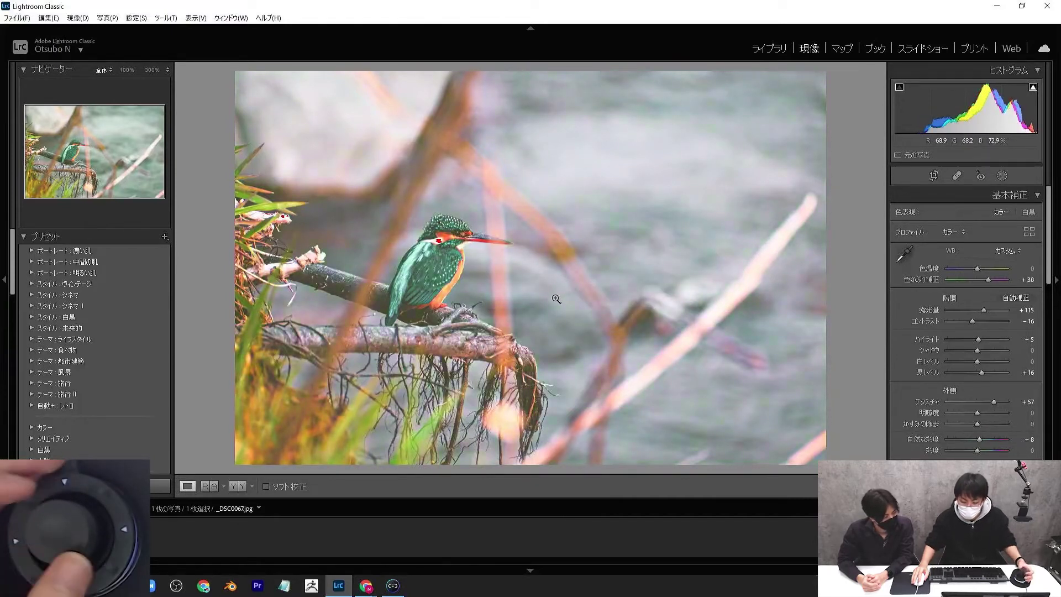
pyautogui.scroll(9, 556, 299)
pyautogui.scroll(-4, 556, 299)
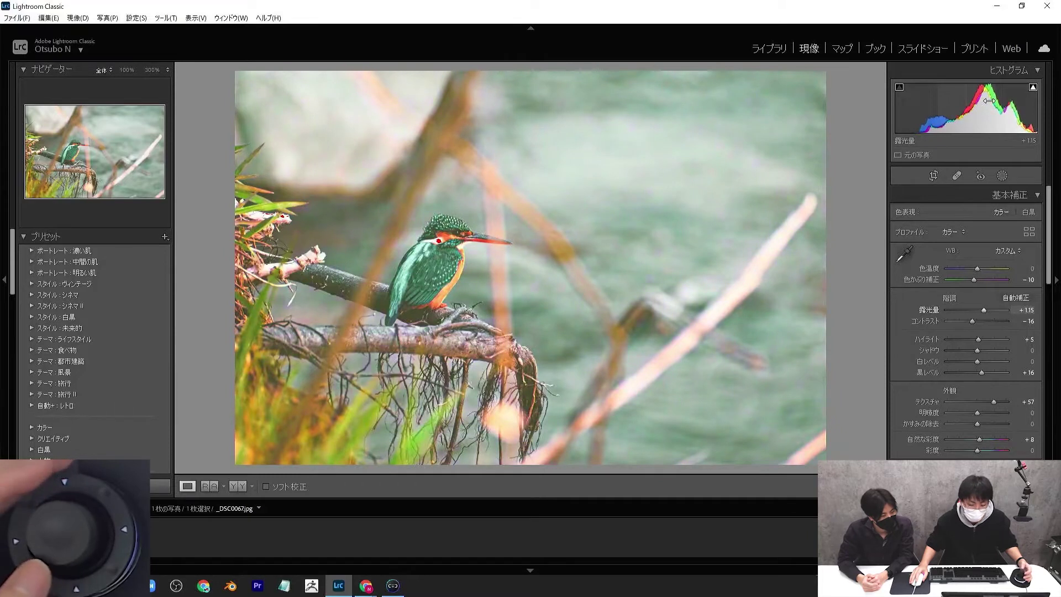
pyautogui.scroll(14, 989, 100)
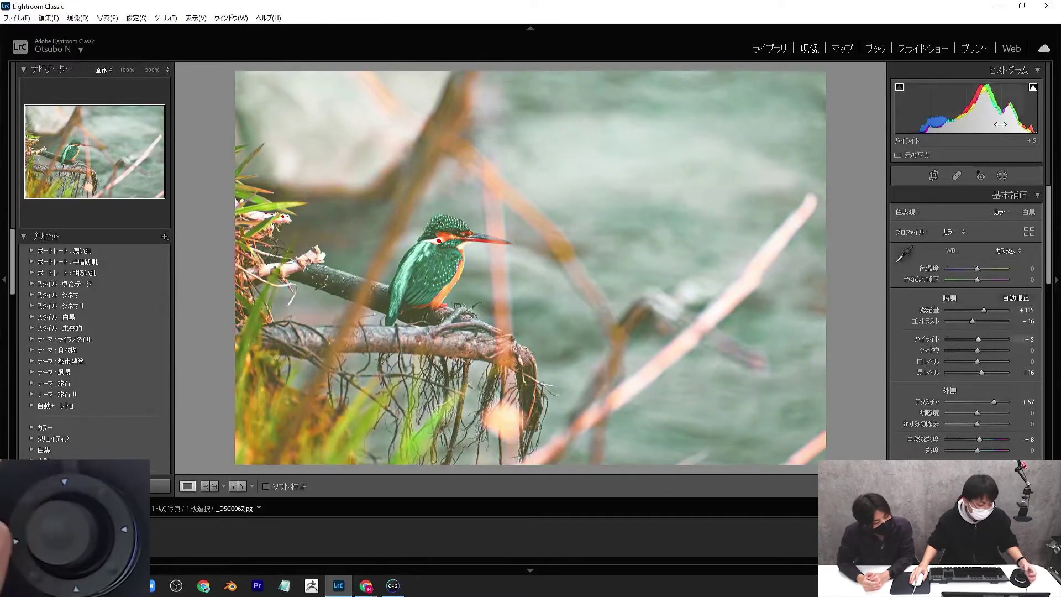
# Bring 露光量 back to exactly 0.00 using the dial and minus/equal keys
pyautogui.middleClick(1001, 125)
pyautogui.middleClick(283, 316)
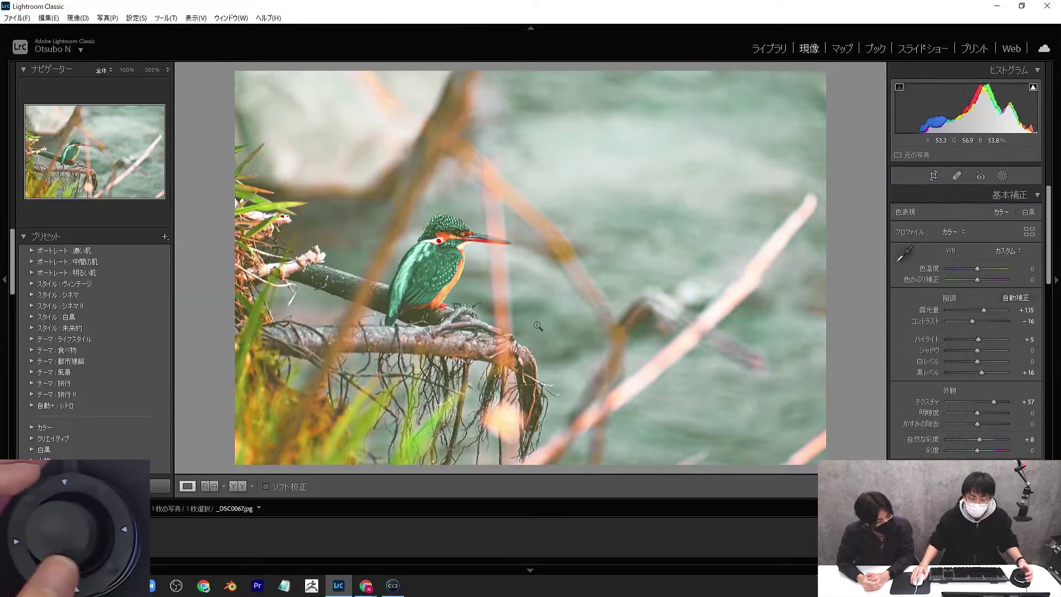
pyautogui.scroll(6, 542, 326)
pyautogui.scroll(3, 542, 325)
pyautogui.scroll(3, 542, 326)
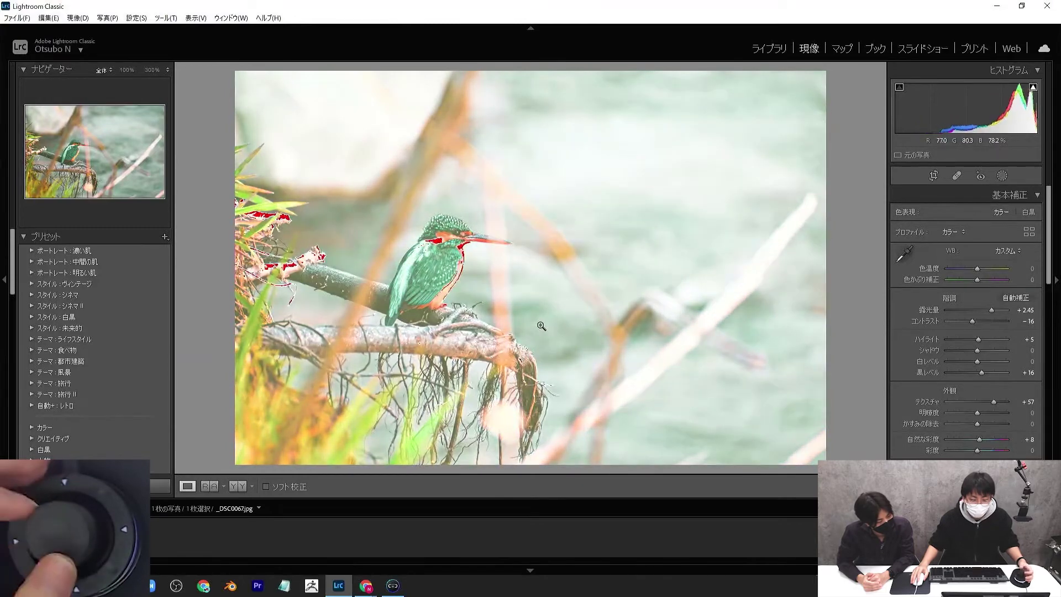
pyautogui.scroll(3, 542, 325)
pyautogui.scroll(3, 541, 326)
pyautogui.scroll(-2, 542, 325)
pyautogui.scroll(-4, 542, 326)
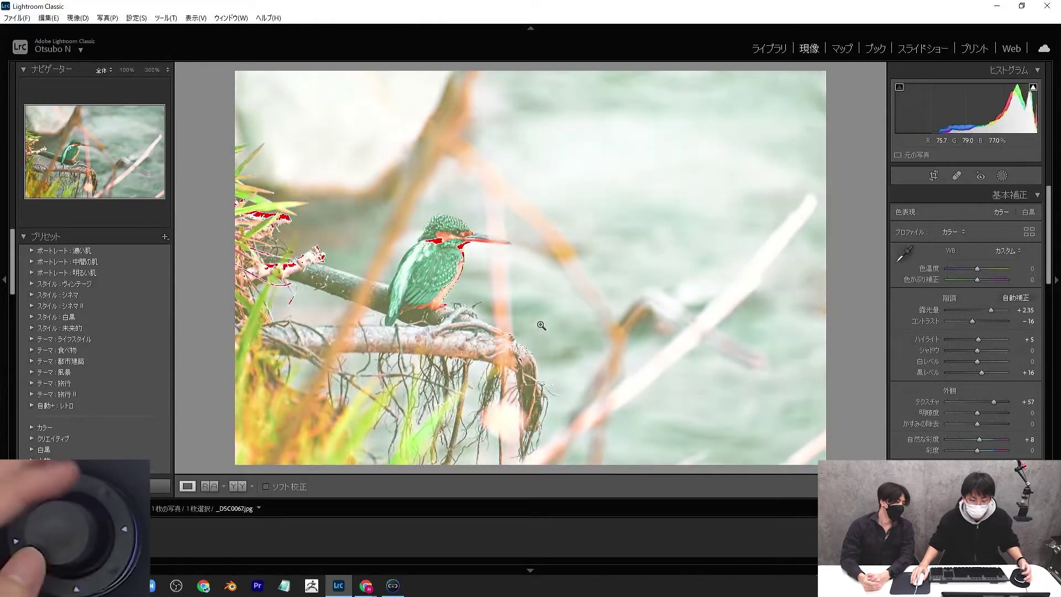
pyautogui.scroll(-5, 541, 326)
pyautogui.scroll(-4, 542, 326)
pyautogui.press('-')
pyautogui.press('-')
pyautogui.press('-')
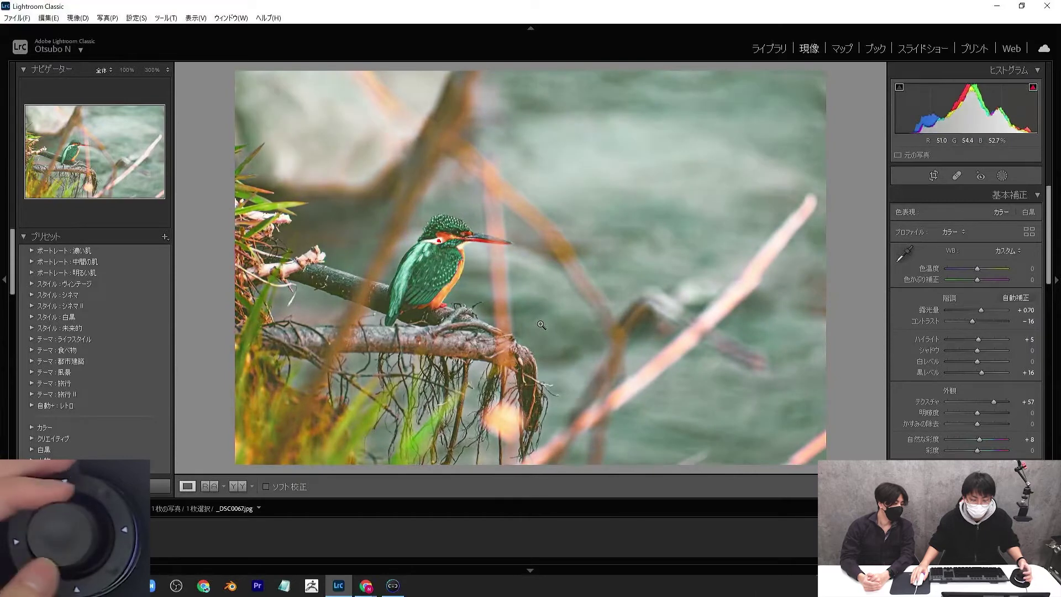
pyautogui.press('-')
pyautogui.press('-')
pyautogui.press('-')
pyautogui.press('-')
pyautogui.press('-')
pyautogui.press('-')
pyautogui.press('-')
pyautogui.press('-')
pyautogui.press('-')
pyautogui.press('=')
pyautogui.press('=')
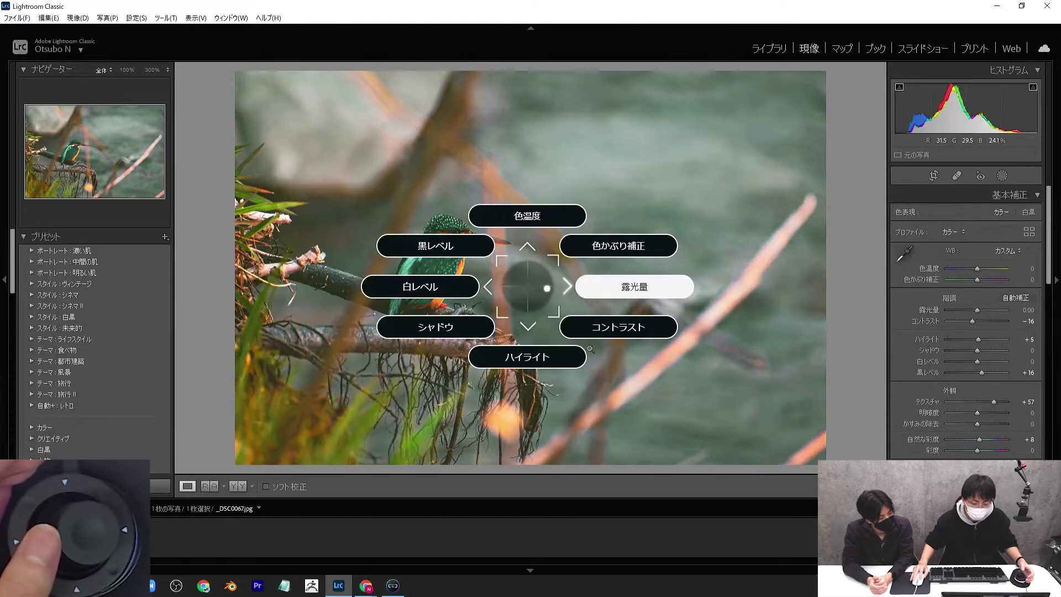
# Pick コントラスト on the Orbital2 ring, dial it higher and lower, ending at 0
pyautogui.click(610, 302)
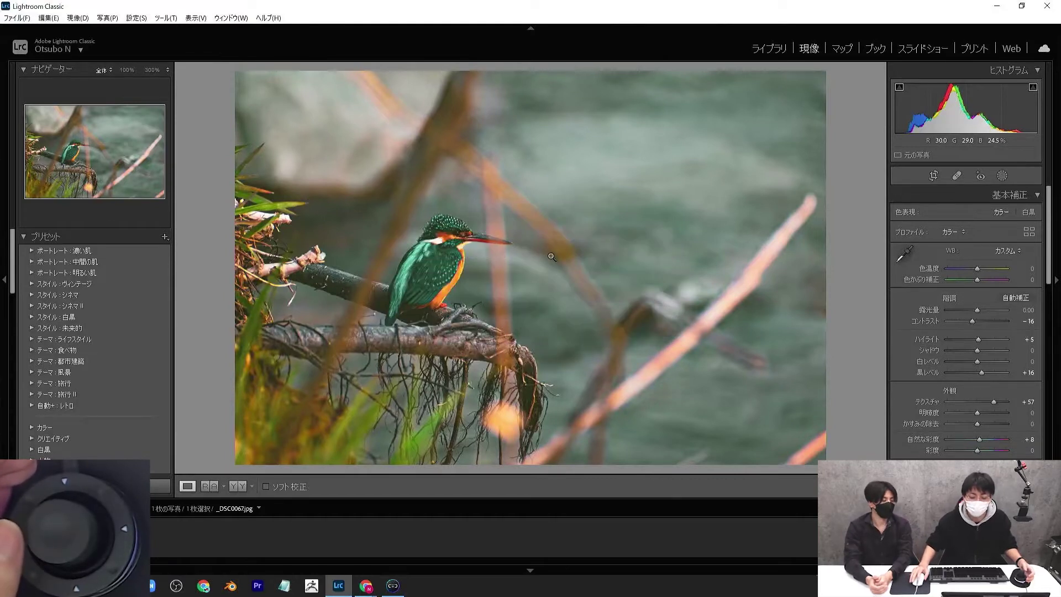
pyautogui.click(539, 200)
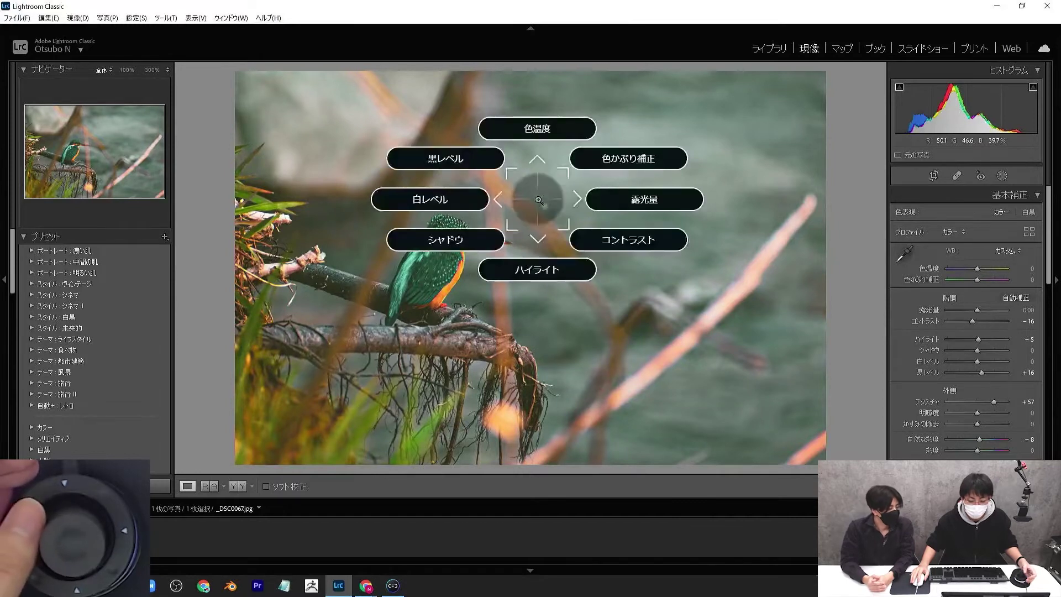
pyautogui.click(539, 200)
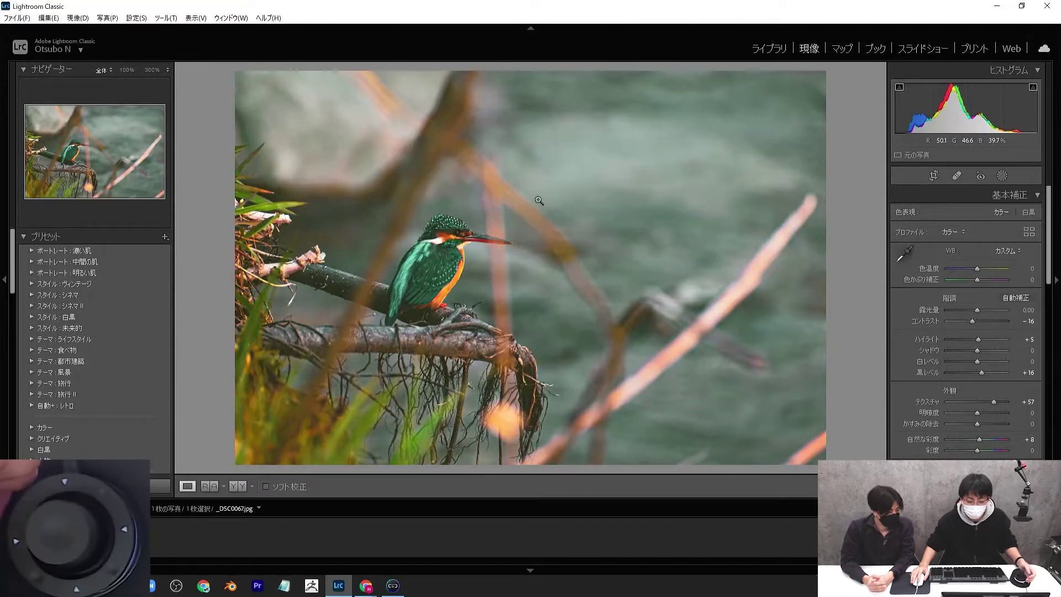
pyautogui.scroll(8, 539, 200)
pyautogui.scroll(8, 539, 200)
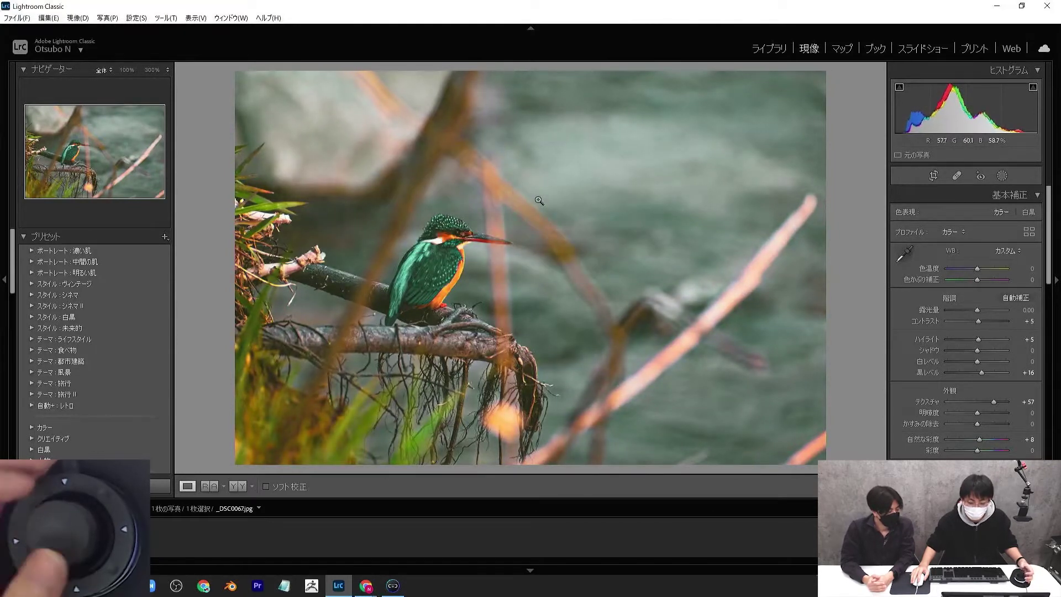
pyautogui.scroll(7, 539, 200)
pyautogui.scroll(2, 539, 200)
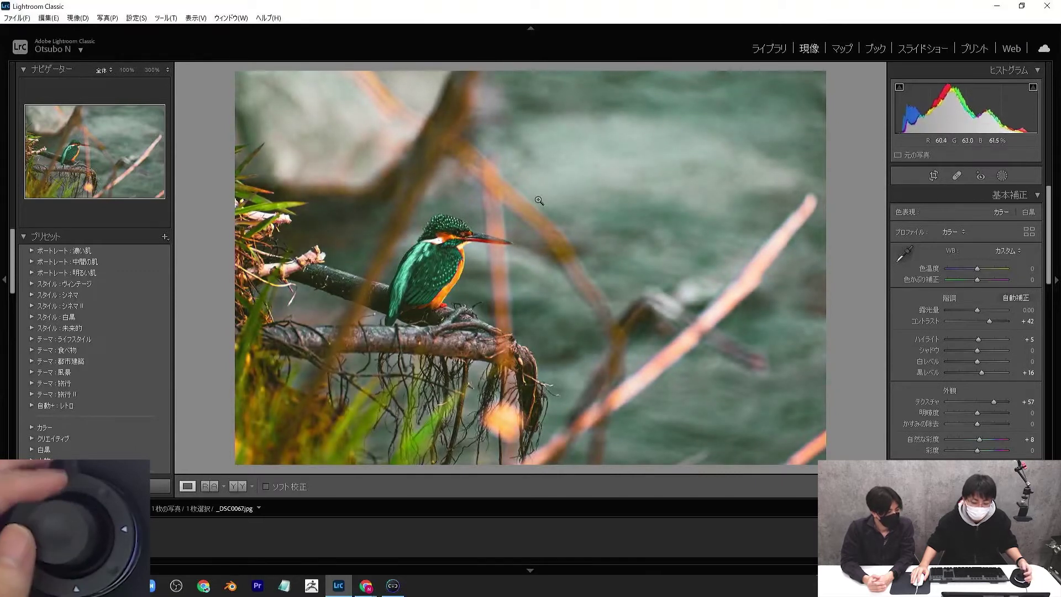
pyautogui.scroll(-7, 539, 200)
pyautogui.scroll(-8, 539, 201)
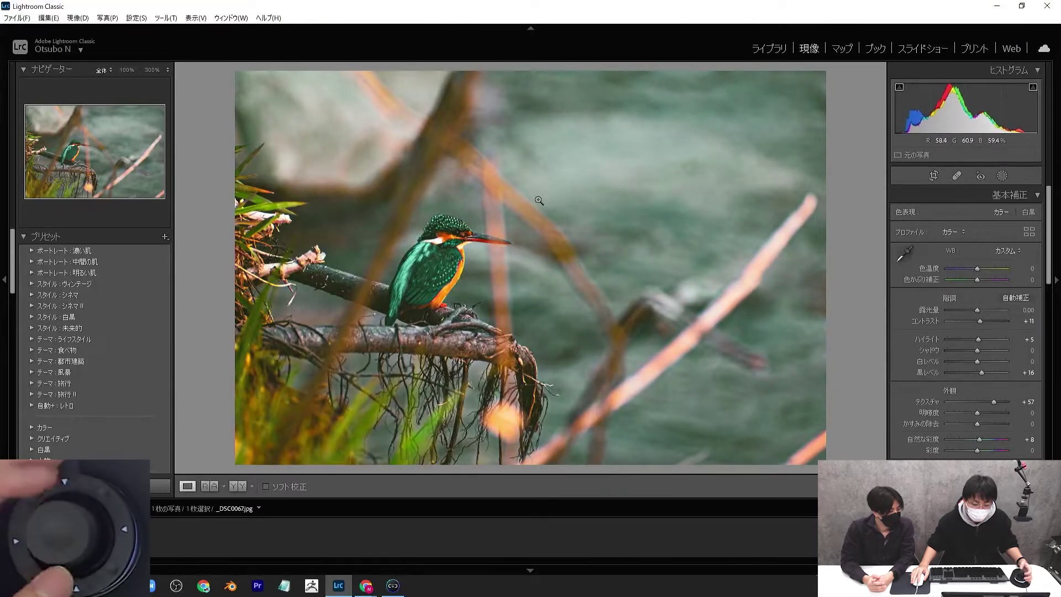
pyautogui.scroll(-8, 539, 200)
pyautogui.scroll(-8, 539, 200)
pyautogui.scroll(-8, 539, 200)
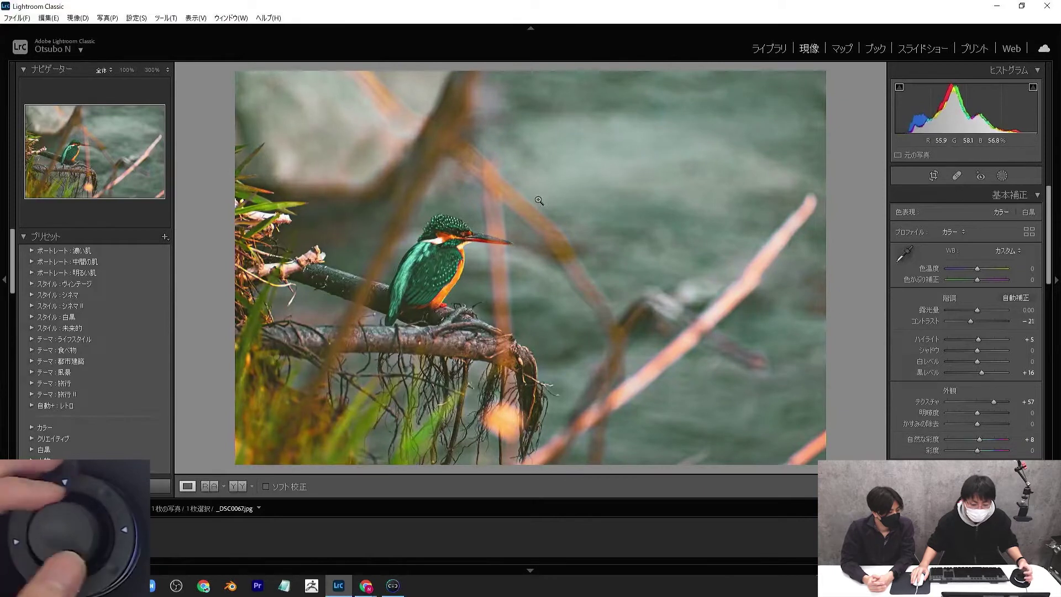
pyautogui.scroll(-8, 539, 200)
pyautogui.scroll(-5, 539, 201)
pyautogui.scroll(-5, 539, 201)
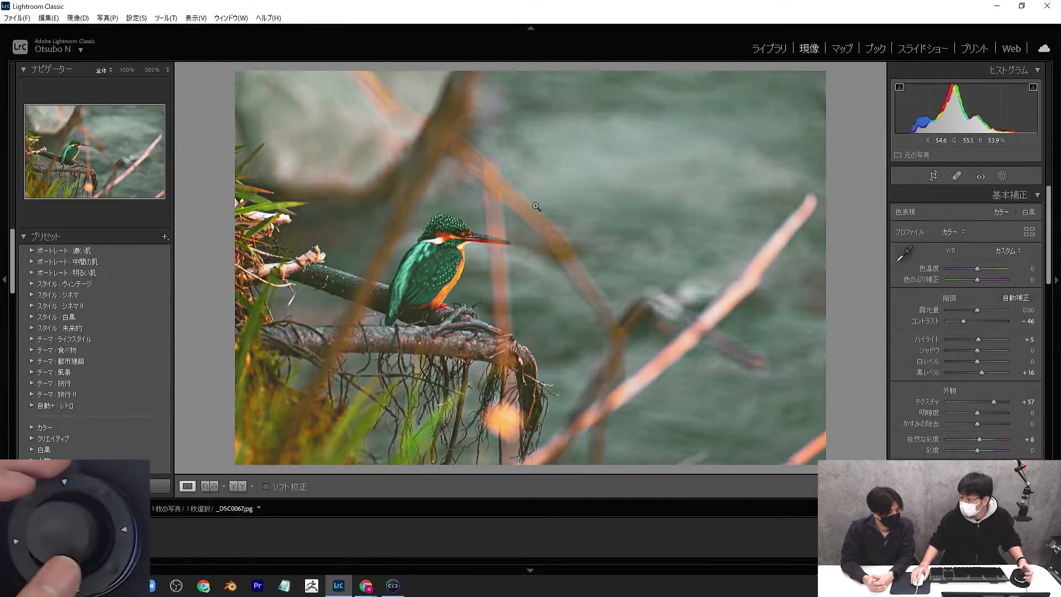
pyautogui.scroll(11, 536, 206)
pyautogui.scroll(11, 852, 310)
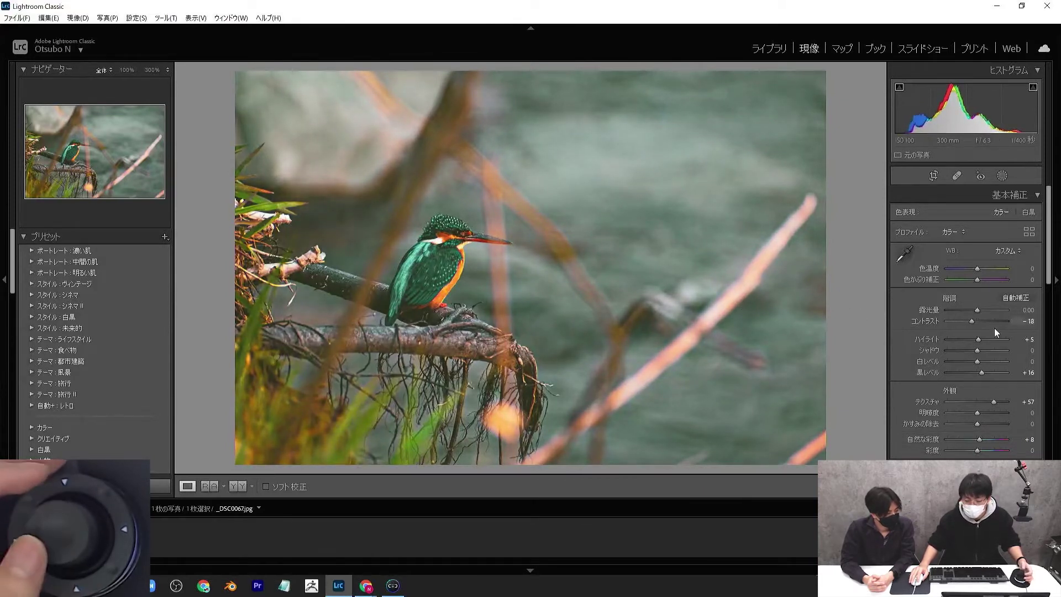
pyautogui.scroll(3, 1024, 322)
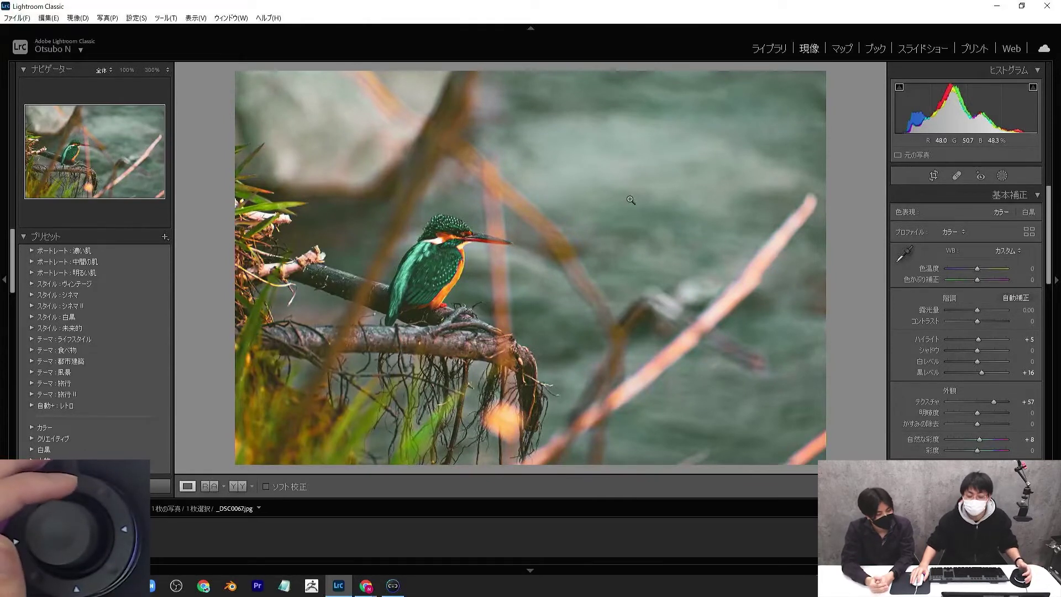
# Adjust ハイライト at 100% zoom on the kingfisher's head, trying values up to about +57
pyautogui.press('F13')
pyautogui.press('Down')
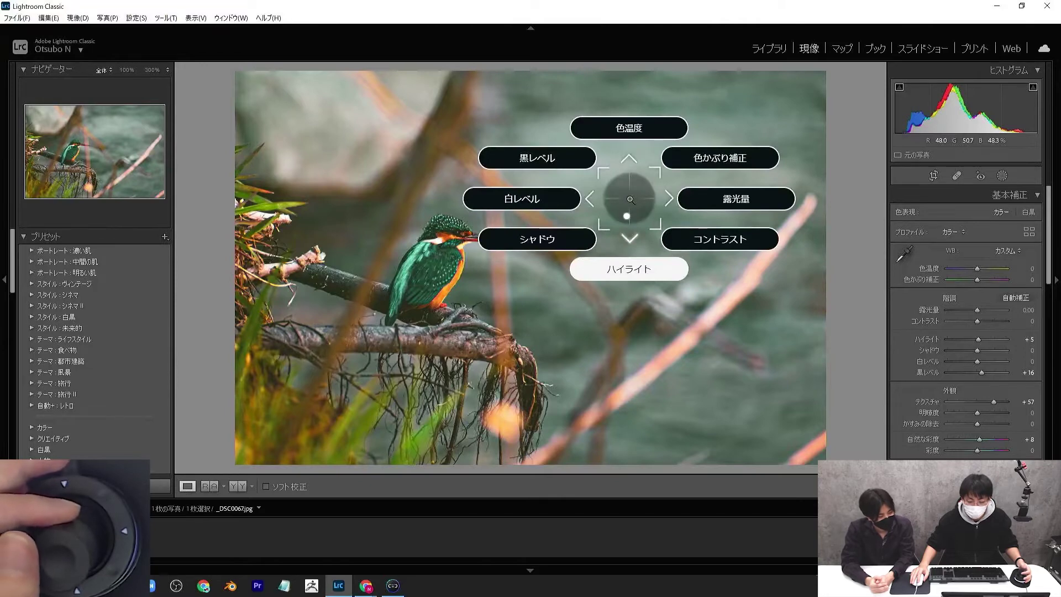
pyautogui.press('Return')
pyautogui.press('=')
pyautogui.press('=')
pyautogui.press('=')
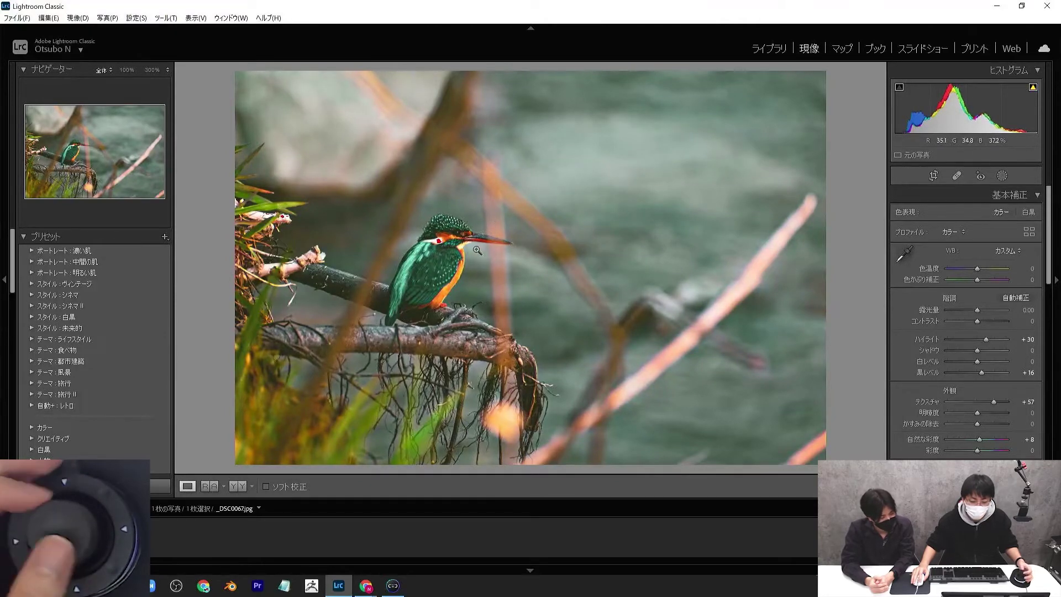
pyautogui.click(477, 251)
pyautogui.press('=')
pyautogui.press('=')
pyautogui.press('=')
pyautogui.press('=')
pyautogui.press('=')
pyautogui.press('=')
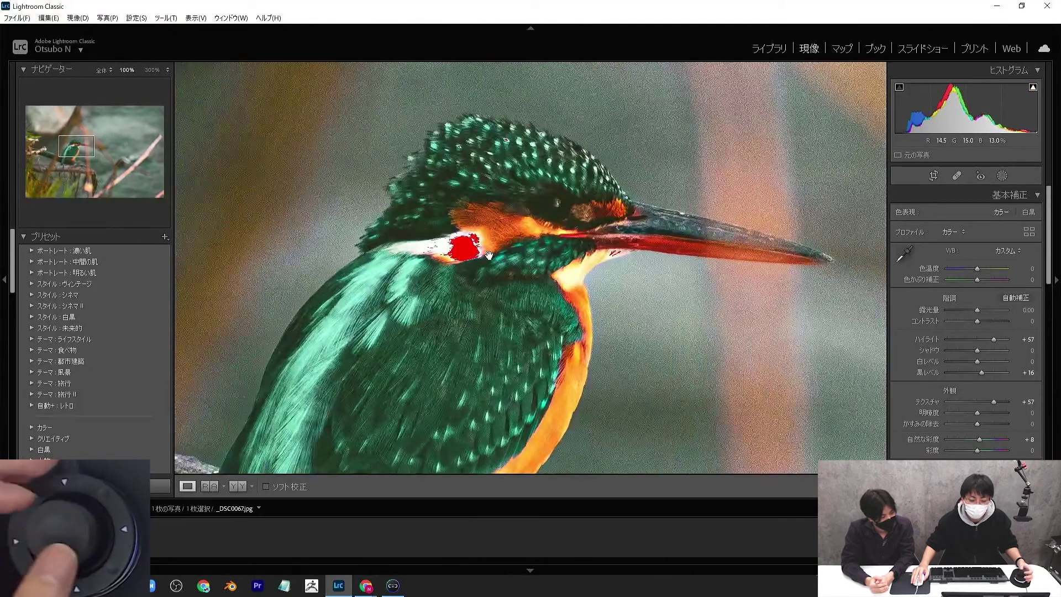
pyautogui.press('=')
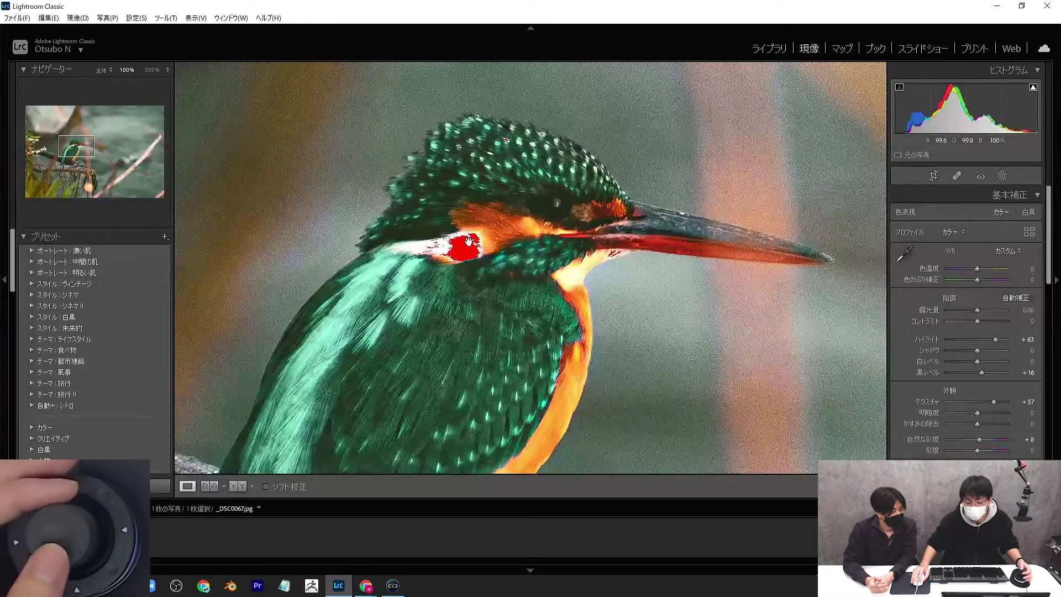
pyautogui.press('-')
pyautogui.press('-')
pyautogui.press('-')
pyautogui.press('-')
pyautogui.press('-')
pyautogui.press('-')
pyautogui.press('-')
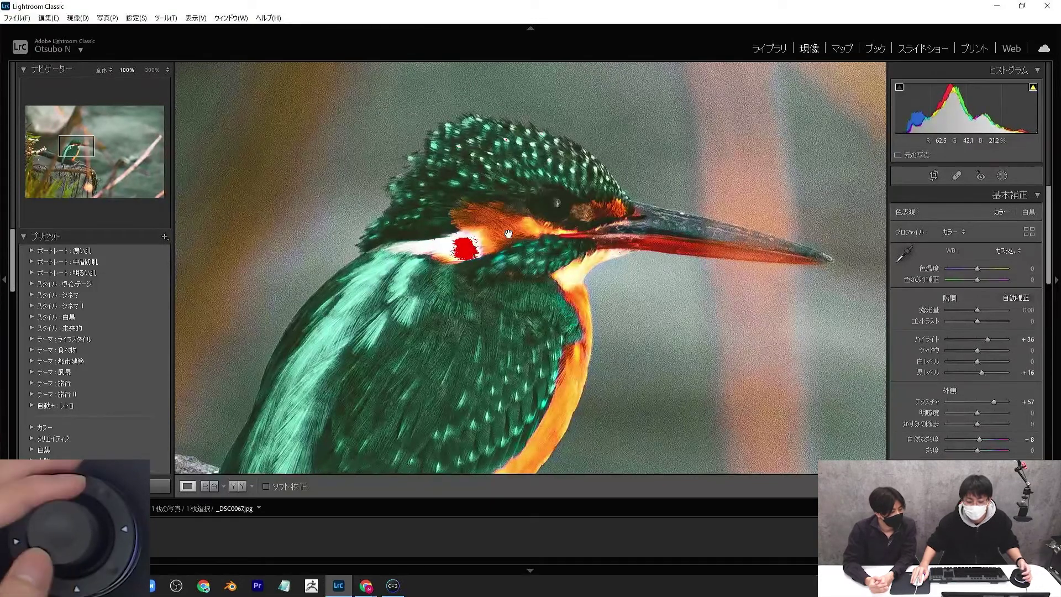
pyautogui.press('-')
pyautogui.press('-')
pyautogui.press('-')
pyautogui.press('-')
pyautogui.press('-')
pyautogui.press('-')
pyautogui.press('-')
pyautogui.press('-')
pyautogui.press('-')
pyautogui.press('-')
pyautogui.press('-')
pyautogui.press('-')
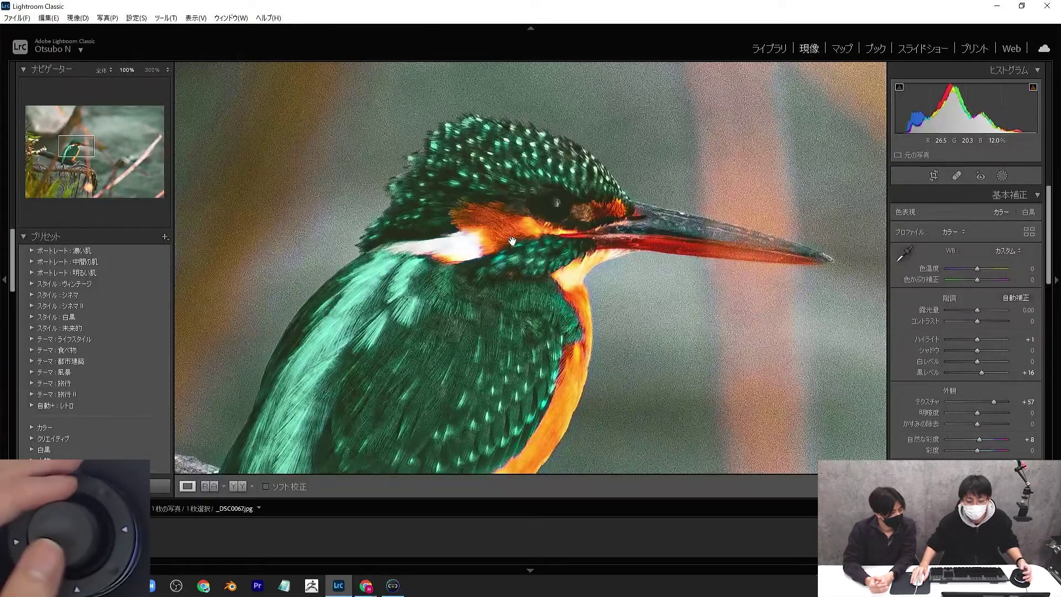
# Test シャドウ from −13 to +58 on the branch, return it to 0, and fit the view
pyautogui.press('z')
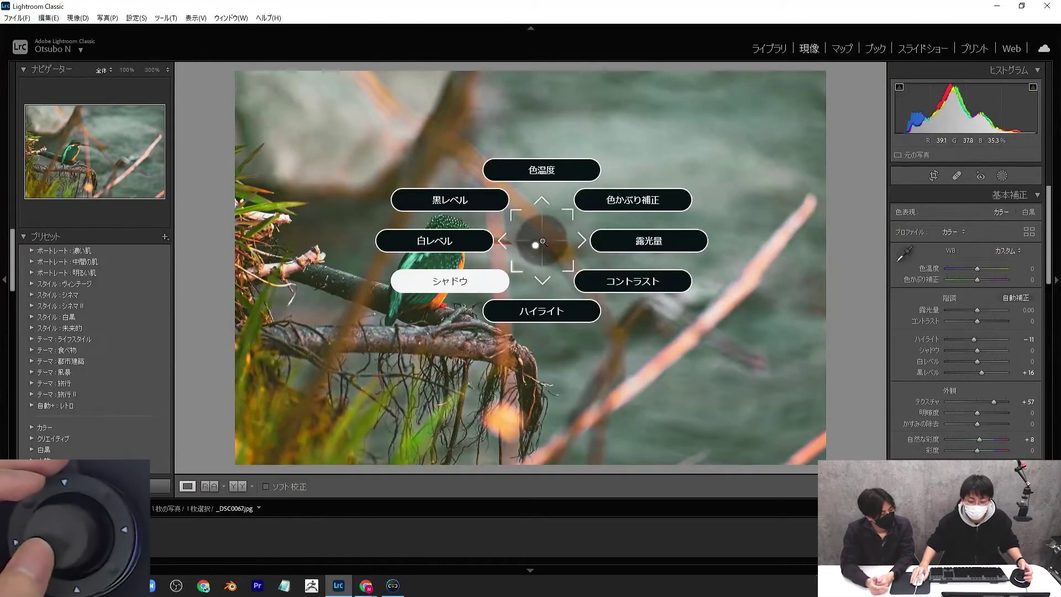
pyautogui.press('-')
pyautogui.press('-')
pyautogui.press('-')
pyautogui.click(422, 312)
pyautogui.press('-')
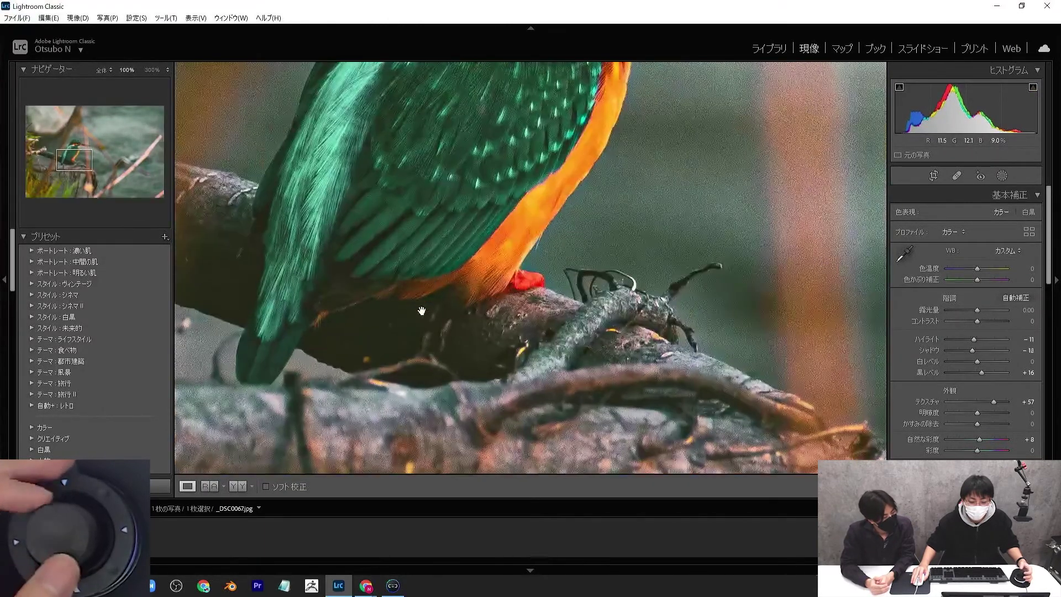
pyautogui.press('=')
pyautogui.press('=')
pyautogui.press('=')
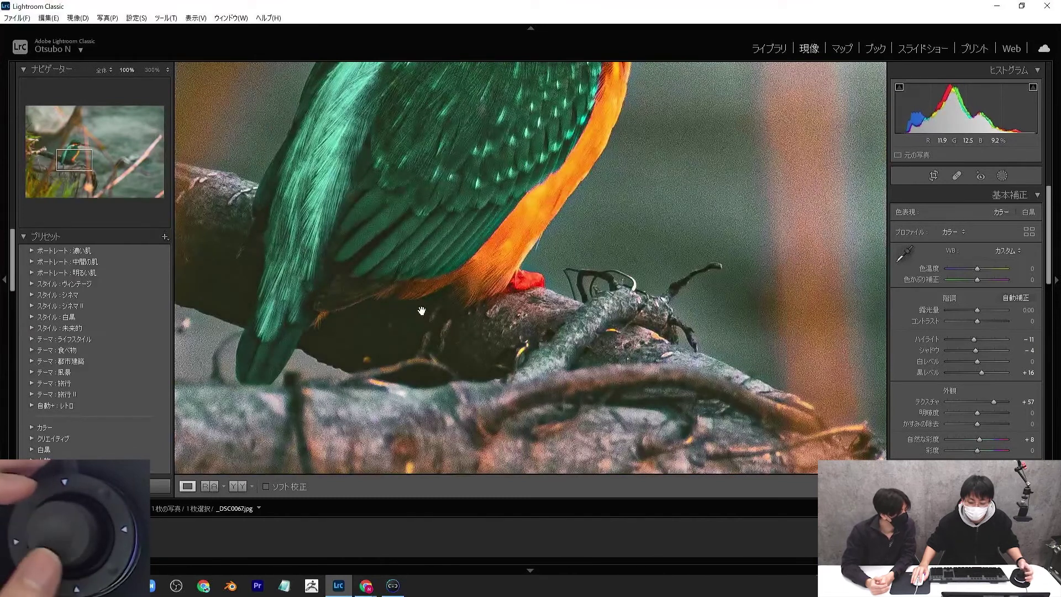
pyautogui.press('=')
pyautogui.press('=')
pyautogui.press('=')
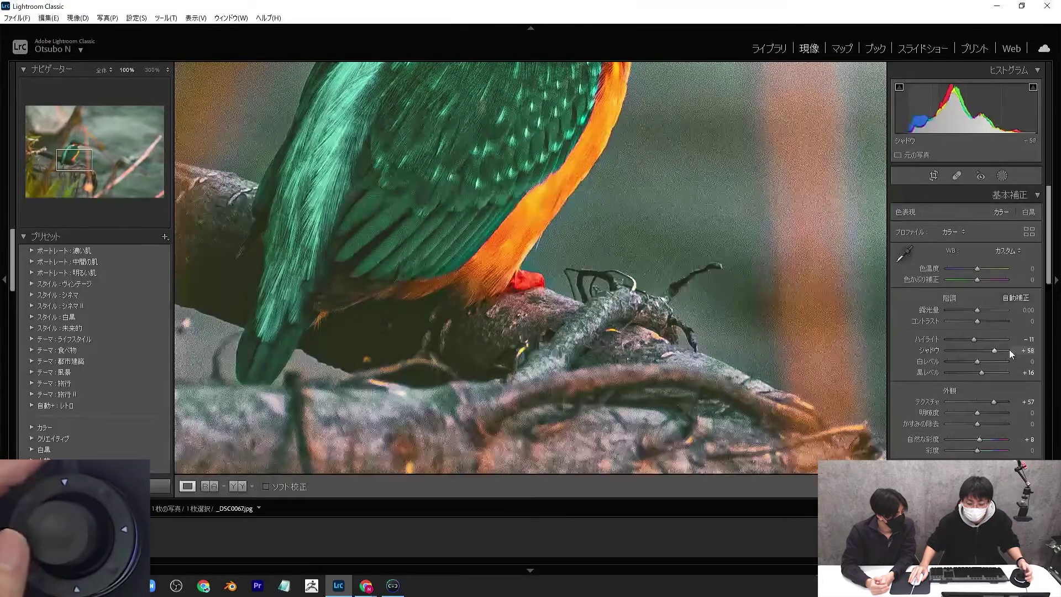
pyautogui.press('-')
pyautogui.press('-')
pyautogui.press('-')
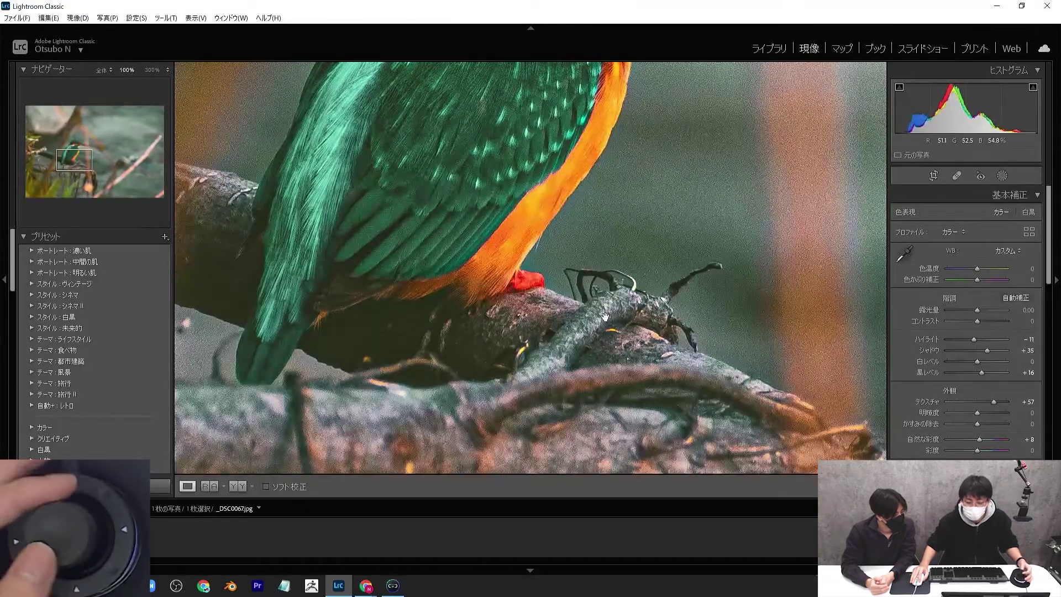
pyautogui.press('-')
pyautogui.press('-')
pyautogui.press('-')
pyautogui.press('-')
pyautogui.press('-')
pyautogui.press('-')
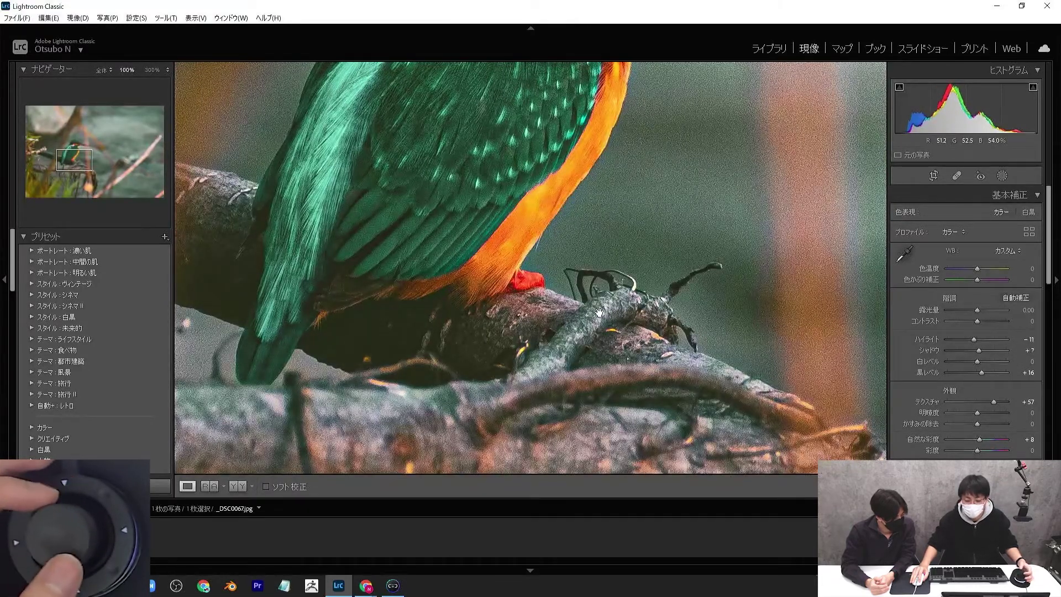
pyautogui.click(536, 273)
pyautogui.middleClick(538, 273)
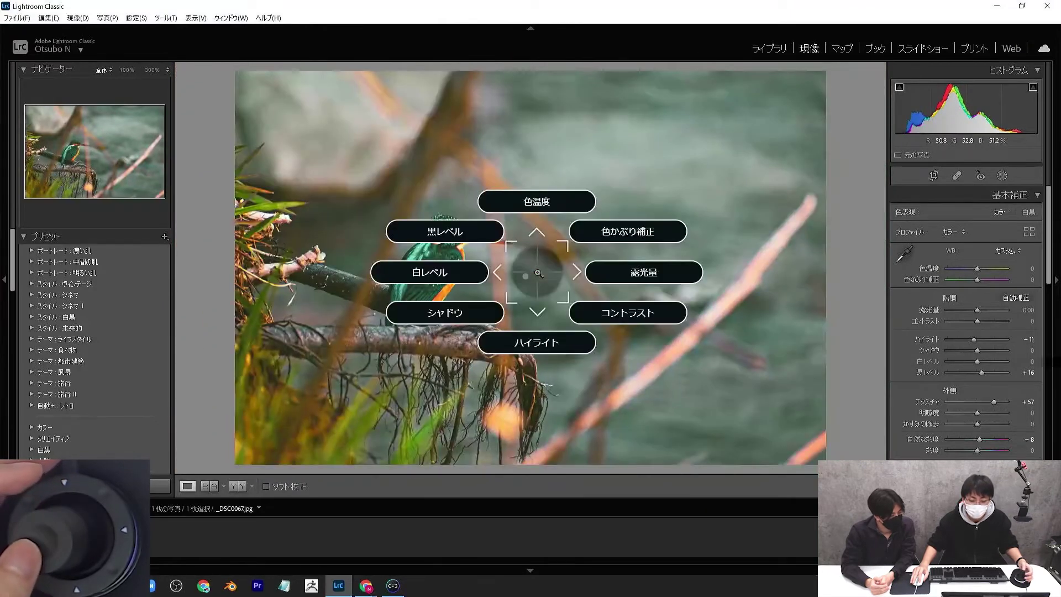
# At 100% zoom, dial 白レベル to −6 and 黒レベル to −1, then fit the photo
pyautogui.middleClick(539, 273)
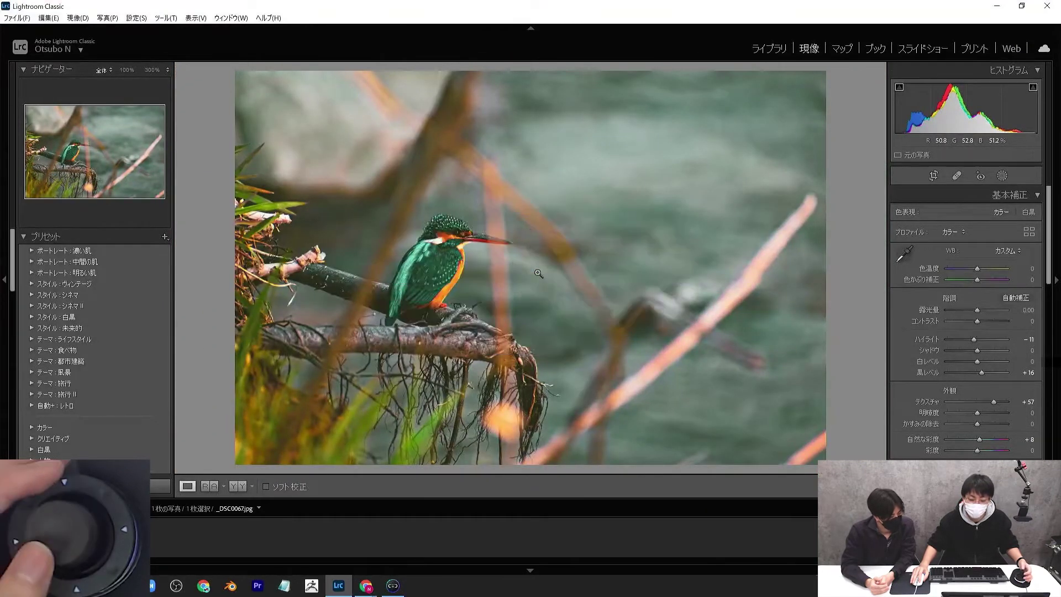
pyautogui.scroll(4, 538, 273)
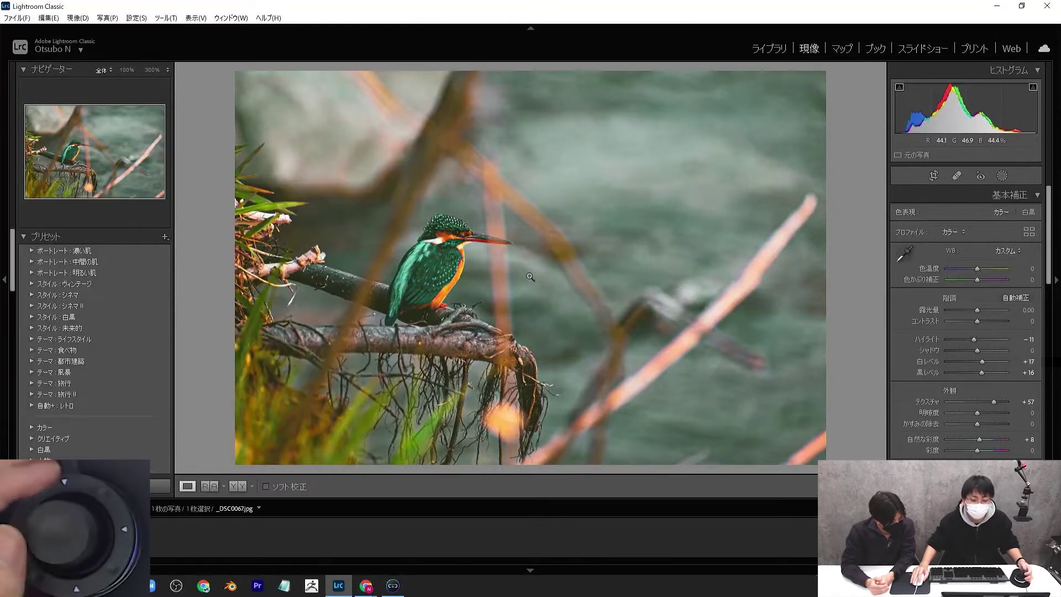
pyautogui.scroll(-5, 530, 277)
pyautogui.click(435, 267)
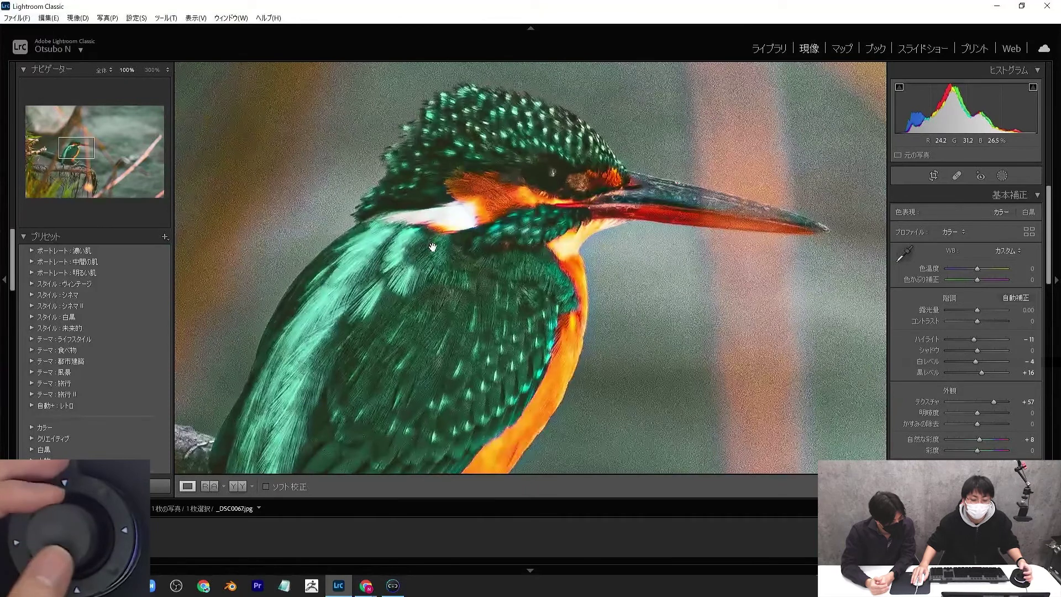
pyautogui.middleClick(431, 252)
pyautogui.scroll(-2, 431, 252)
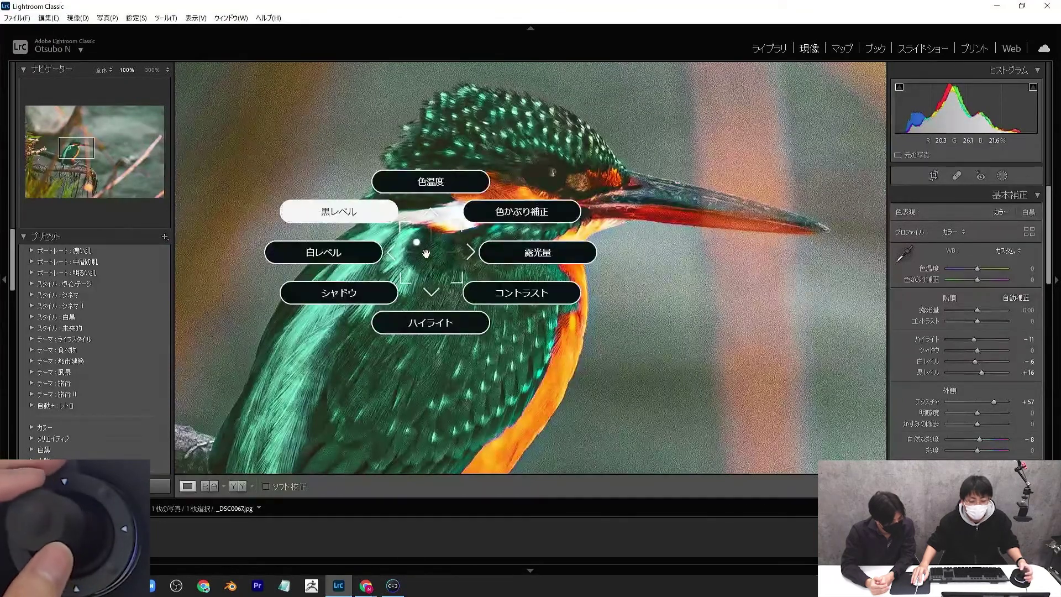
pyautogui.click(417, 253)
pyautogui.scroll(-5, 417, 252)
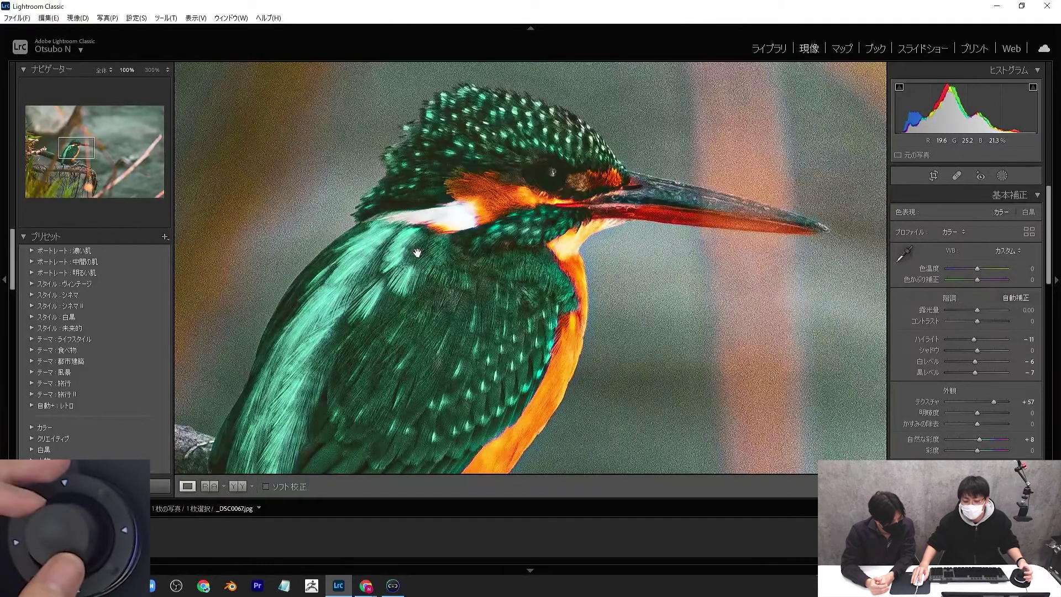
pyautogui.scroll(6, 444, 183)
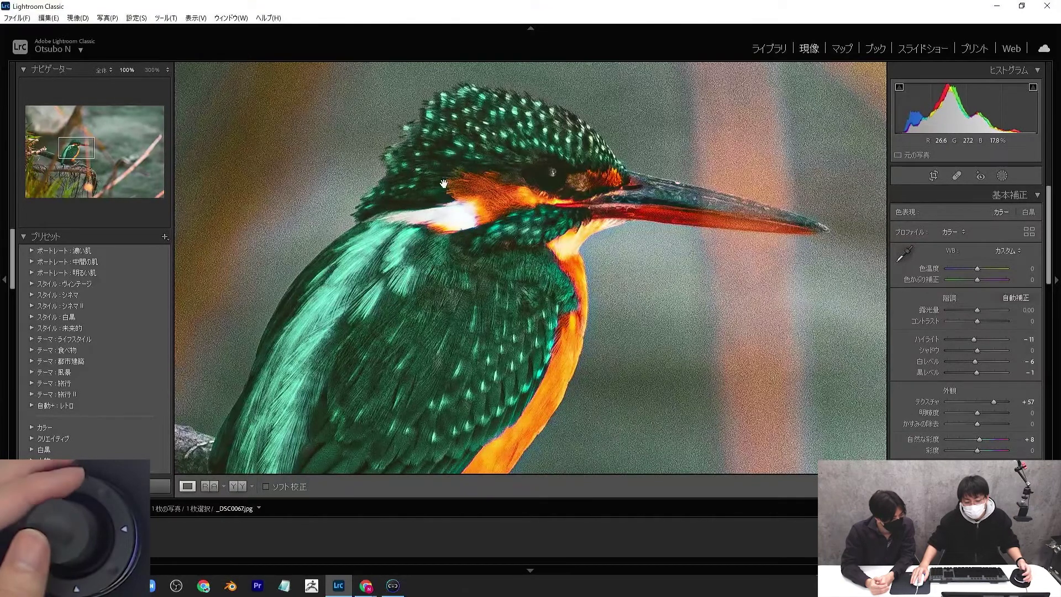
pyautogui.press('z')
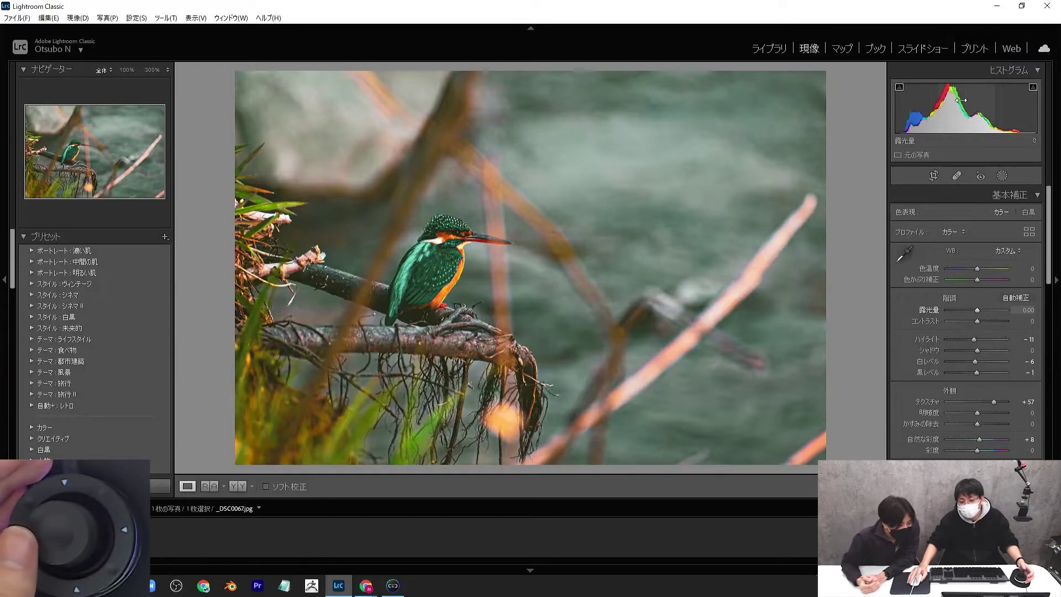
pyautogui.press('.')
pyautogui.press('.')
pyautogui.press('.')
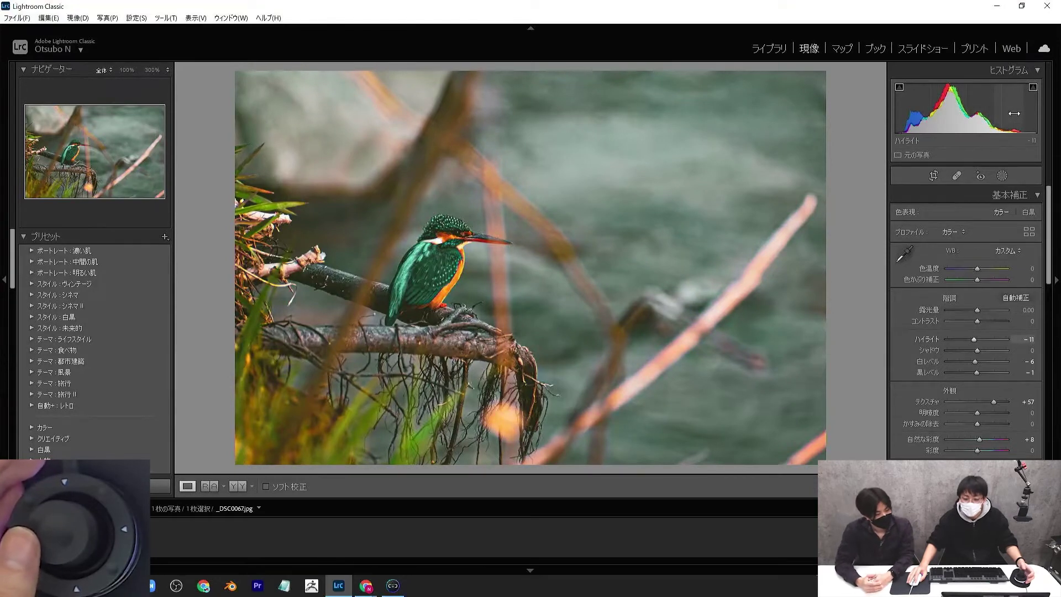
pyautogui.middleClick(983, 111)
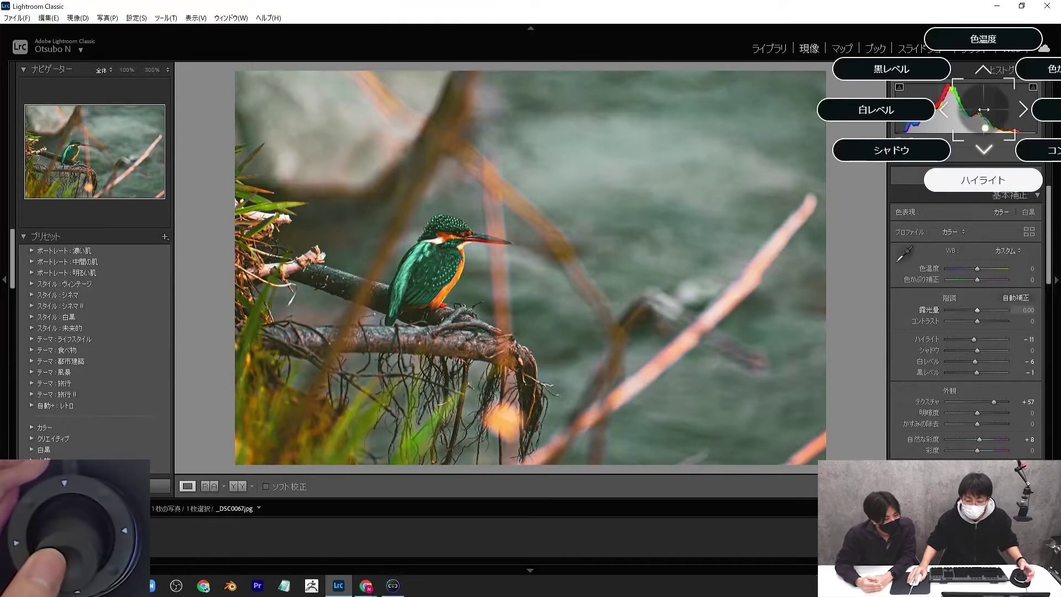
pyautogui.middleClick(982, 110)
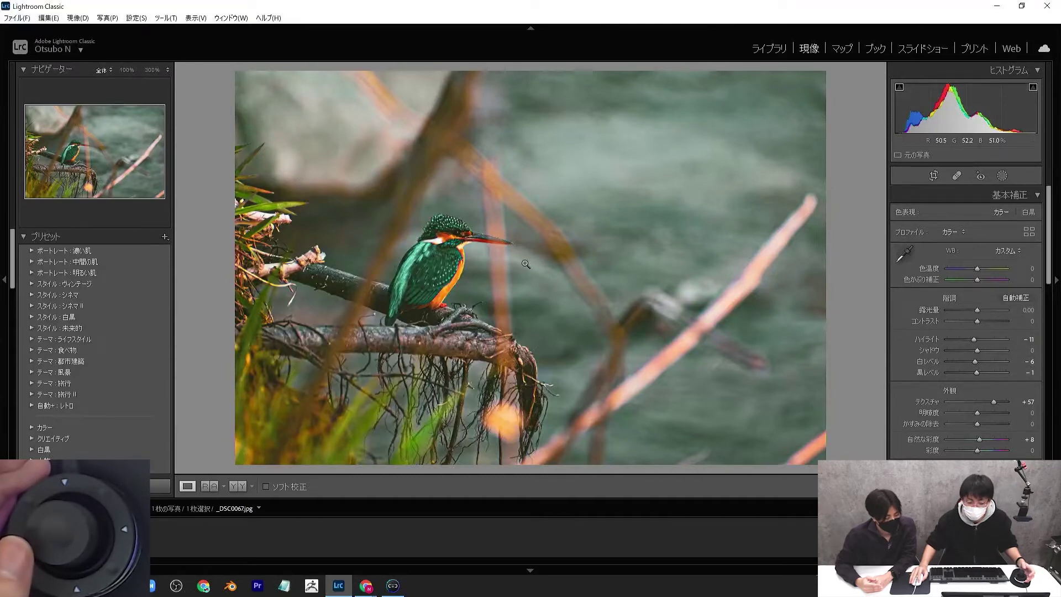
# Zoom the kingfisher photo to 100% and back to fit, then open and close the radial menu
pyautogui.click(451, 235)
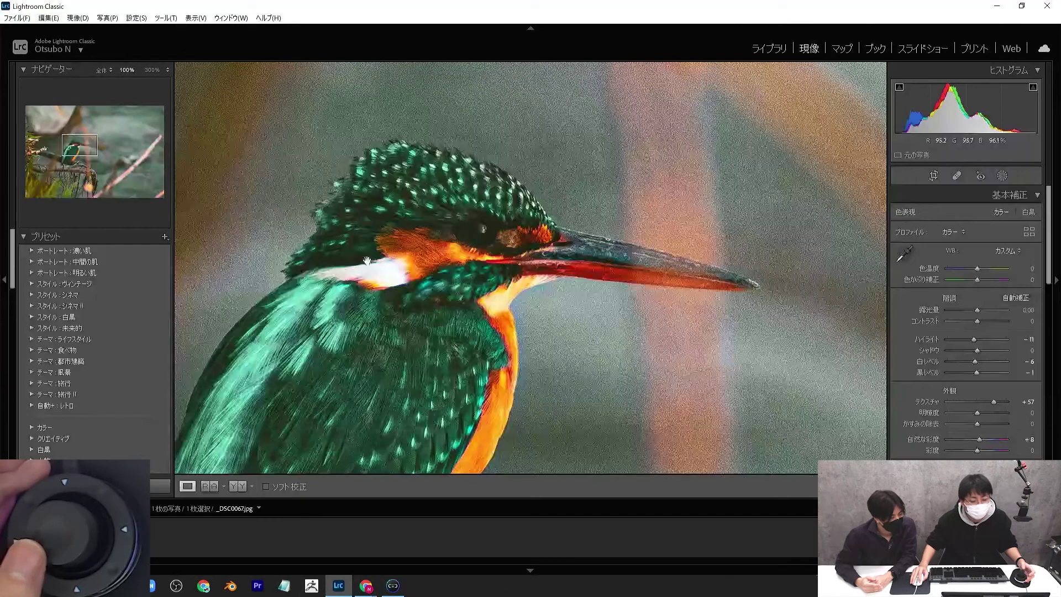
pyautogui.click(388, 280)
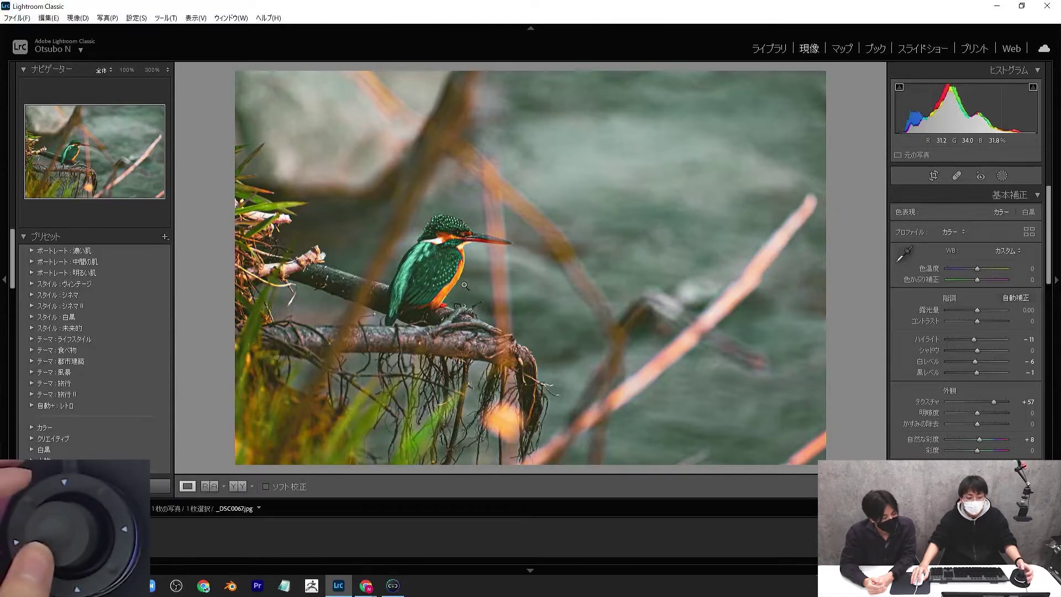
pyautogui.press('F13')
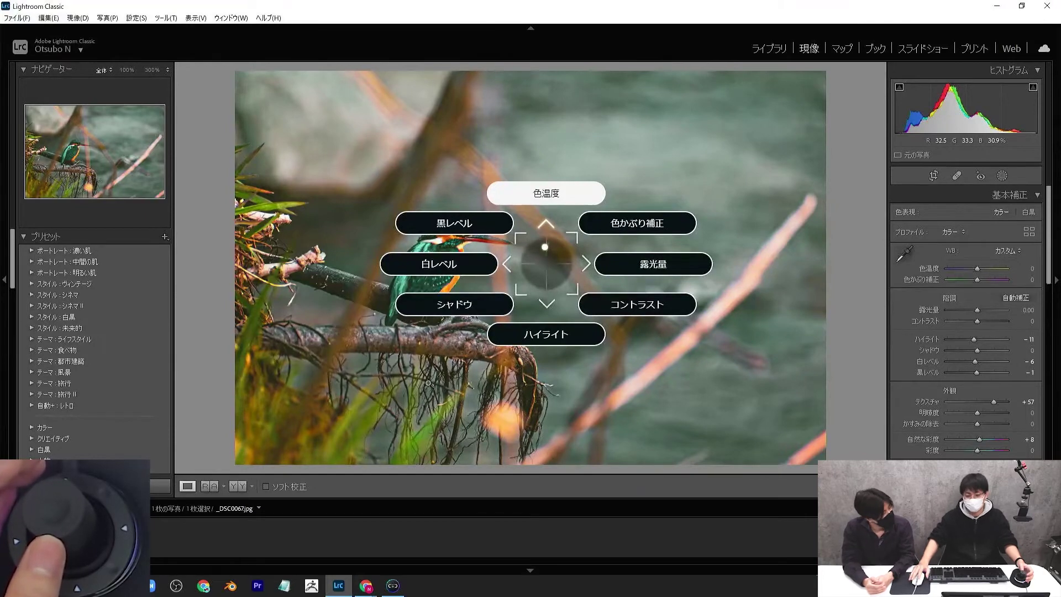
pyautogui.press('Escape')
# Scroll the Develop panel down to Tone Curve and bring up the Orbital2 Core settings window
pyautogui.scroll(-4, 987, 317)
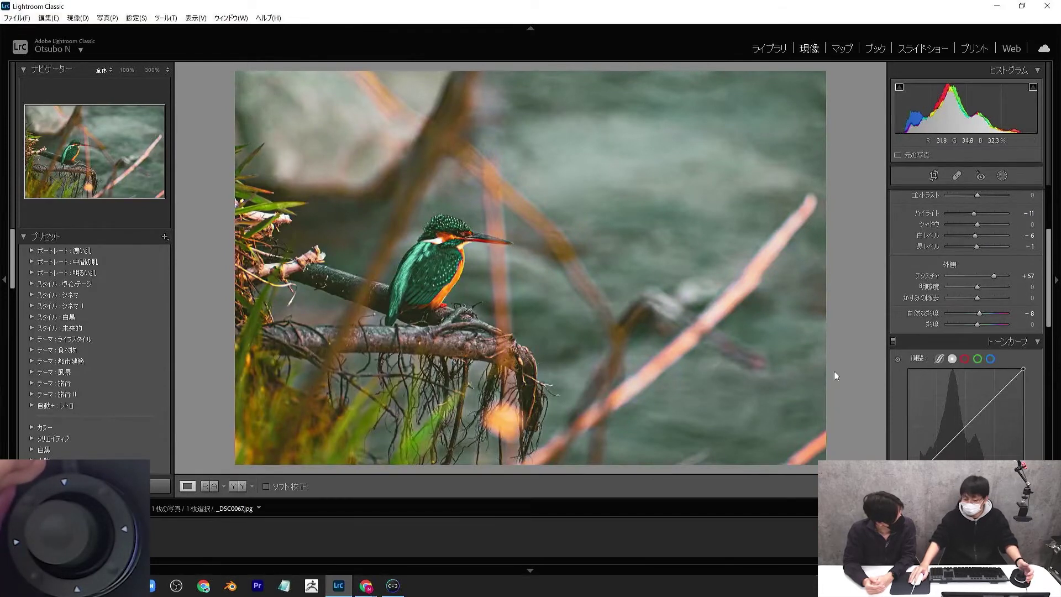
pyautogui.scroll(-2, 1051, 366)
pyautogui.scroll(-2, 1051, 366)
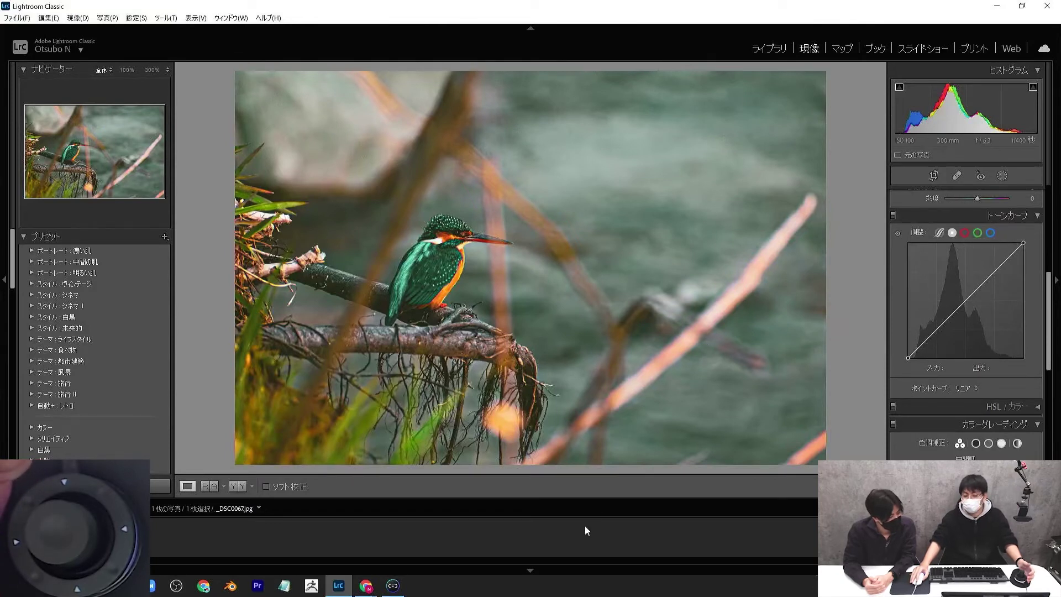
pyautogui.click(393, 586)
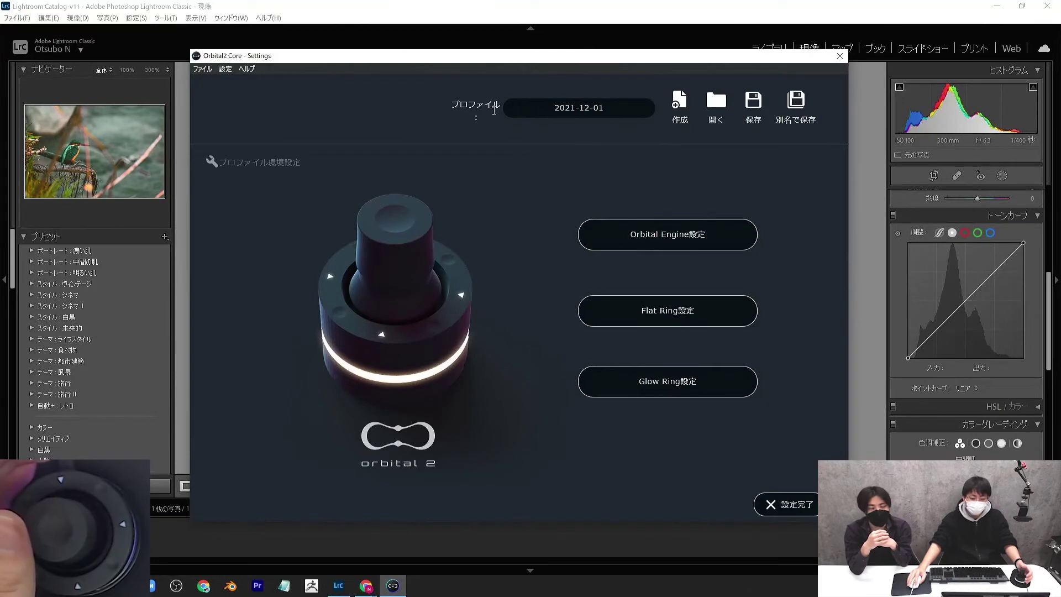
# Rename profile 2021-12-01 to 'Lightroom Classic_1' and save it, confirming the save dialog
pyautogui.click(624, 243)
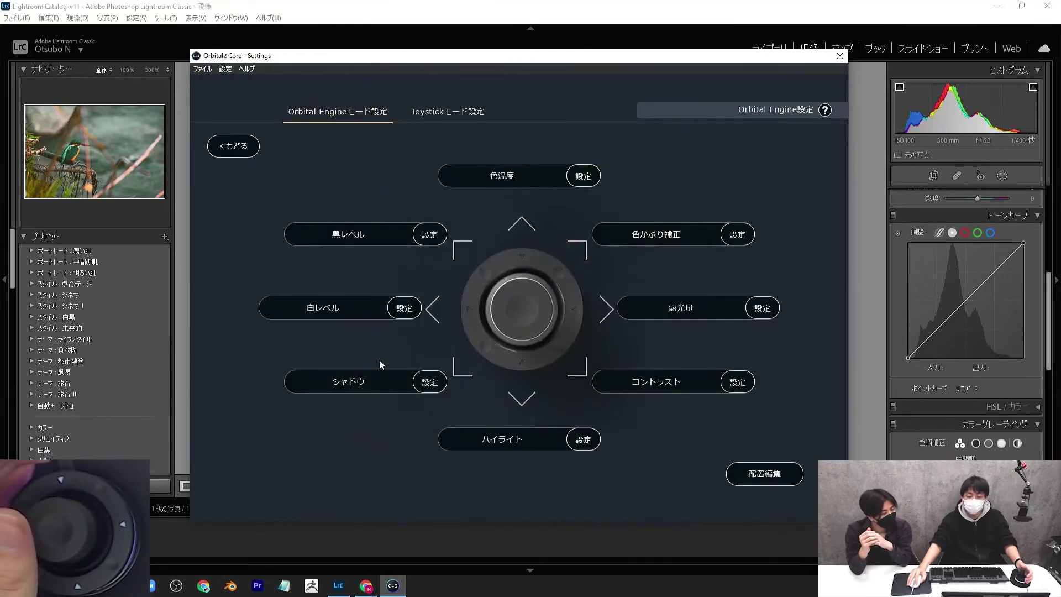
pyautogui.click(233, 146)
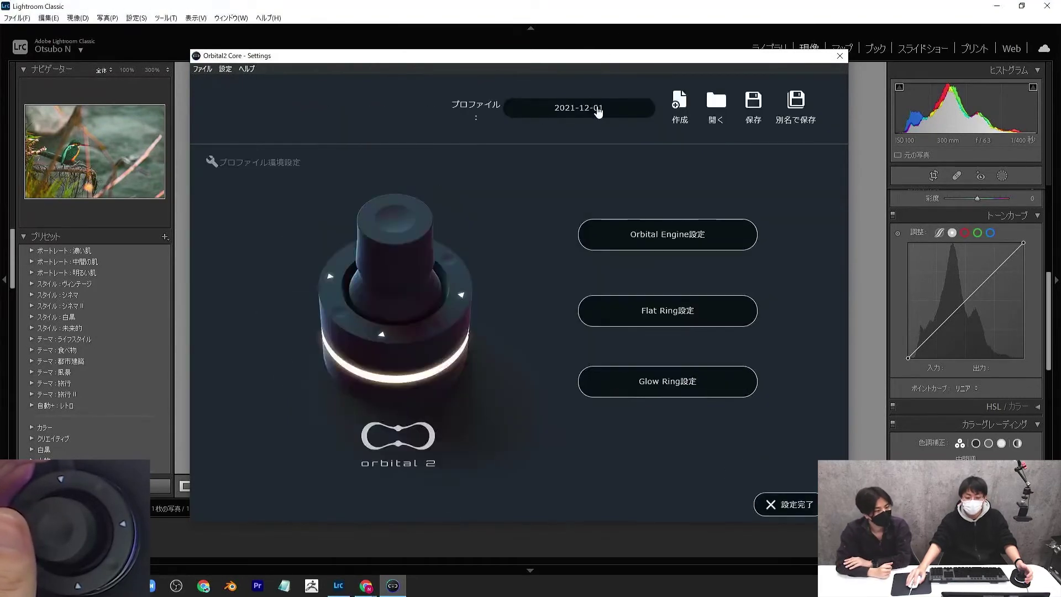
pyautogui.click(596, 107)
pyautogui.tripleClick(479, 276)
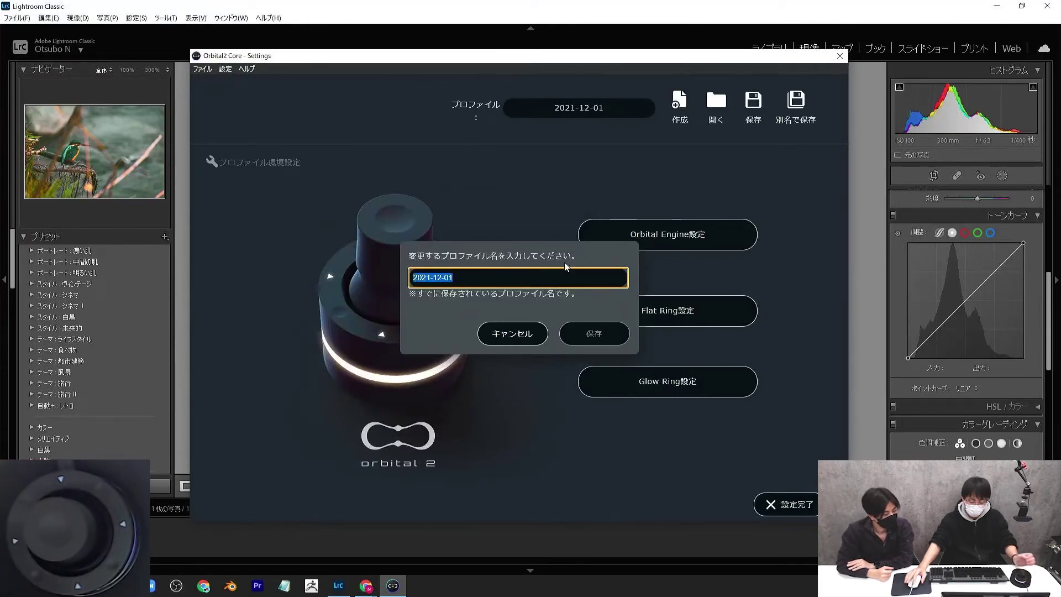
pyautogui.write('Lightroom Classic_1')
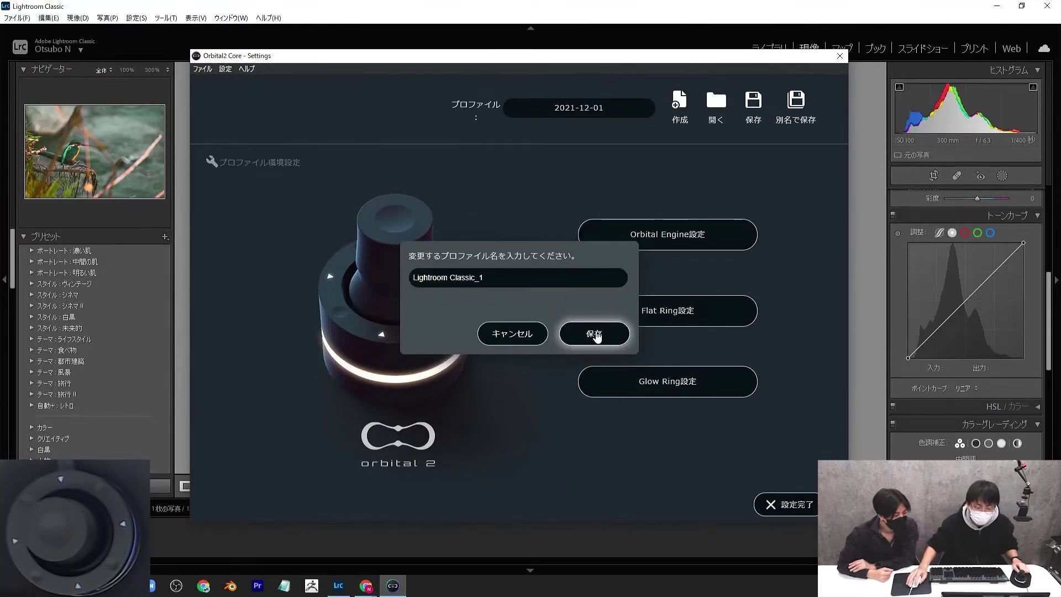
pyautogui.click(594, 333)
pyautogui.click(594, 321)
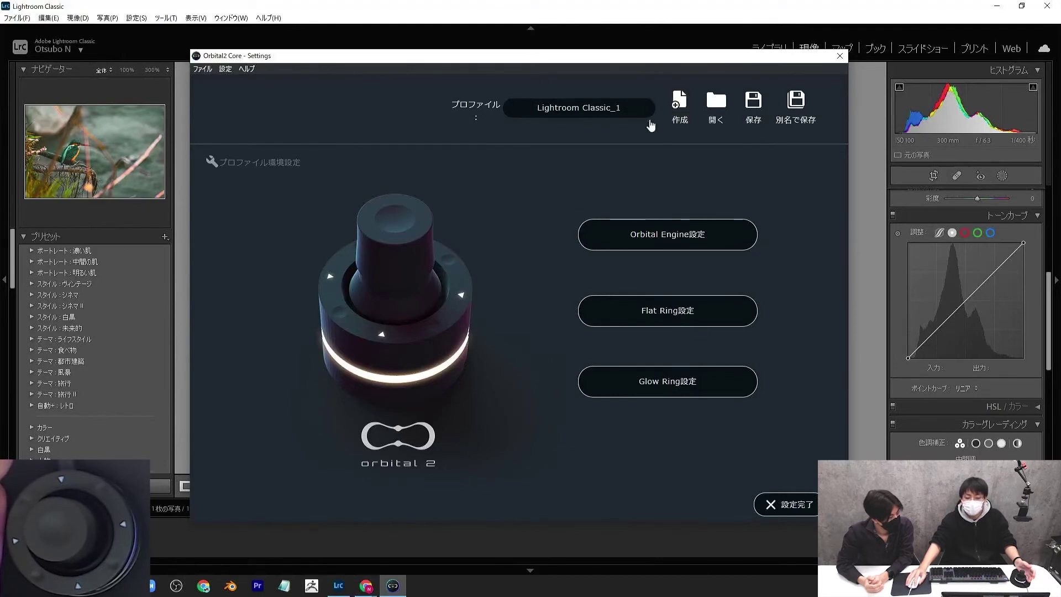
# Create a new blank original profile and save it under the name 'Lightroom Classic _2'
pyautogui.click(682, 109)
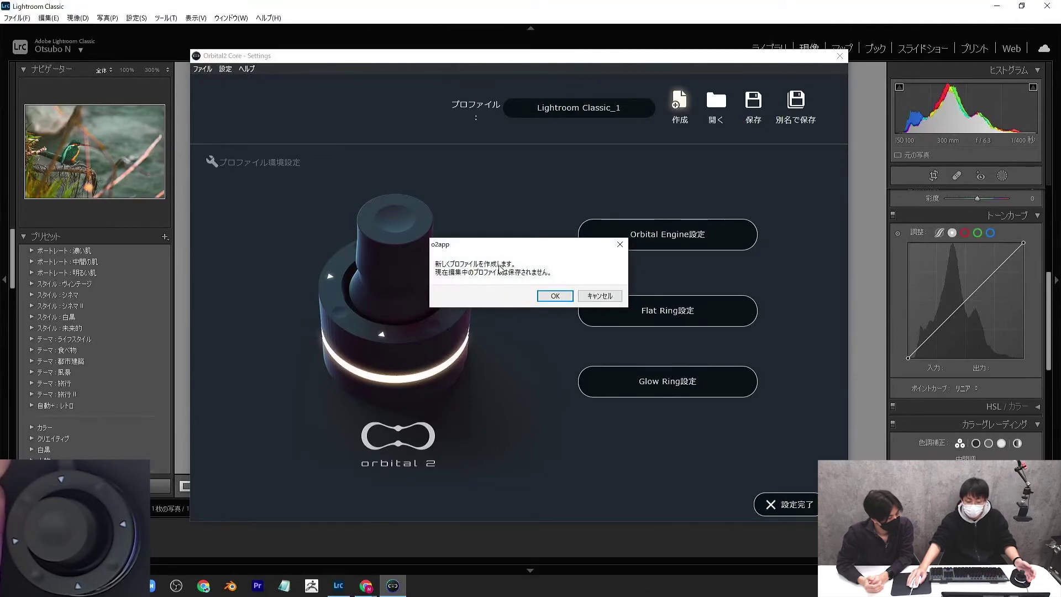
pyautogui.click(564, 299)
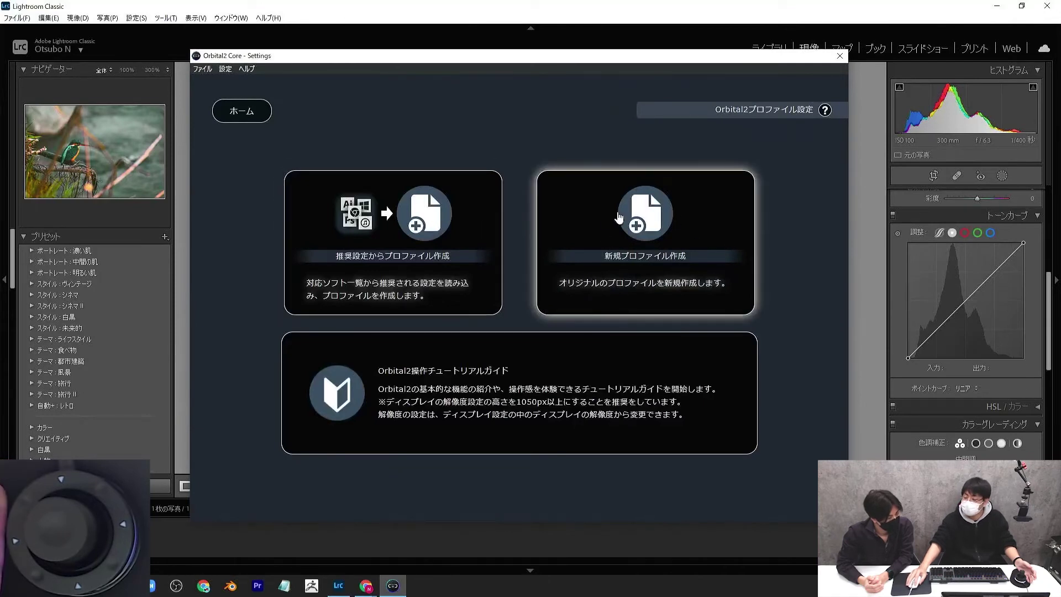
pyautogui.click(600, 223)
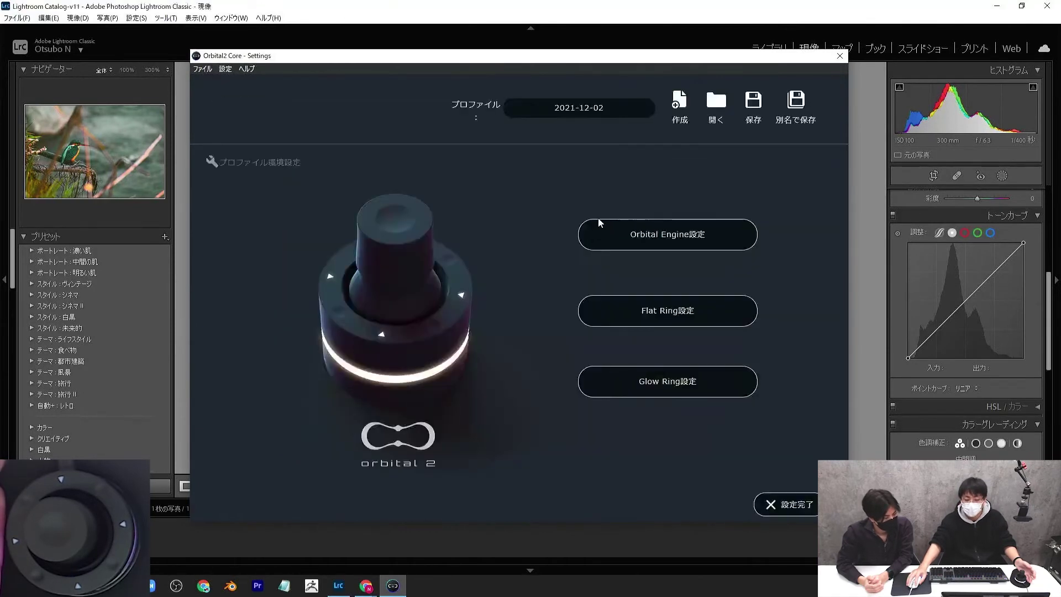
pyautogui.click(603, 109)
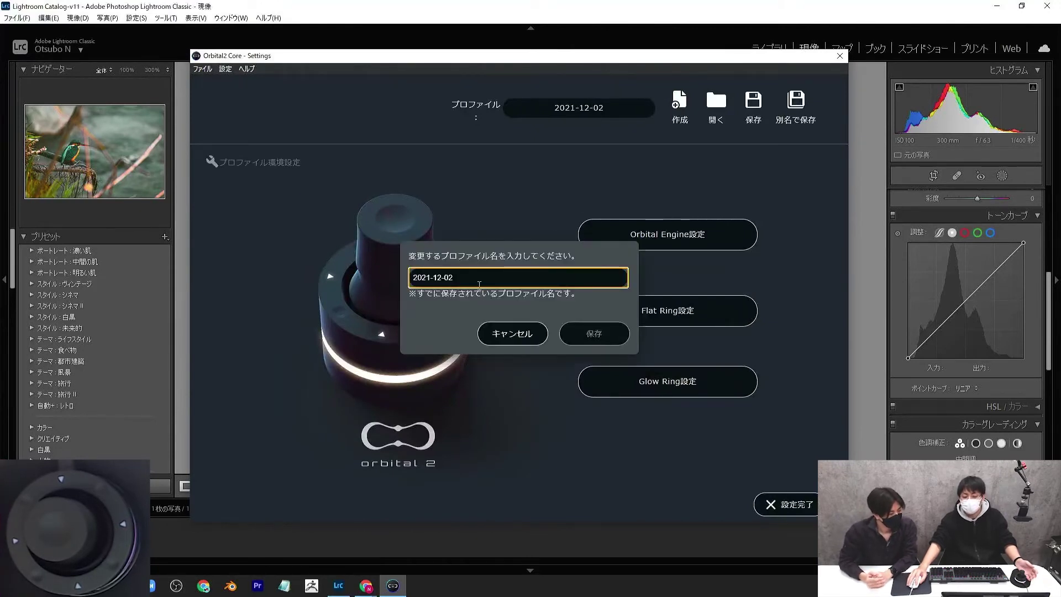
pyautogui.click(512, 333)
pyautogui.click(579, 108)
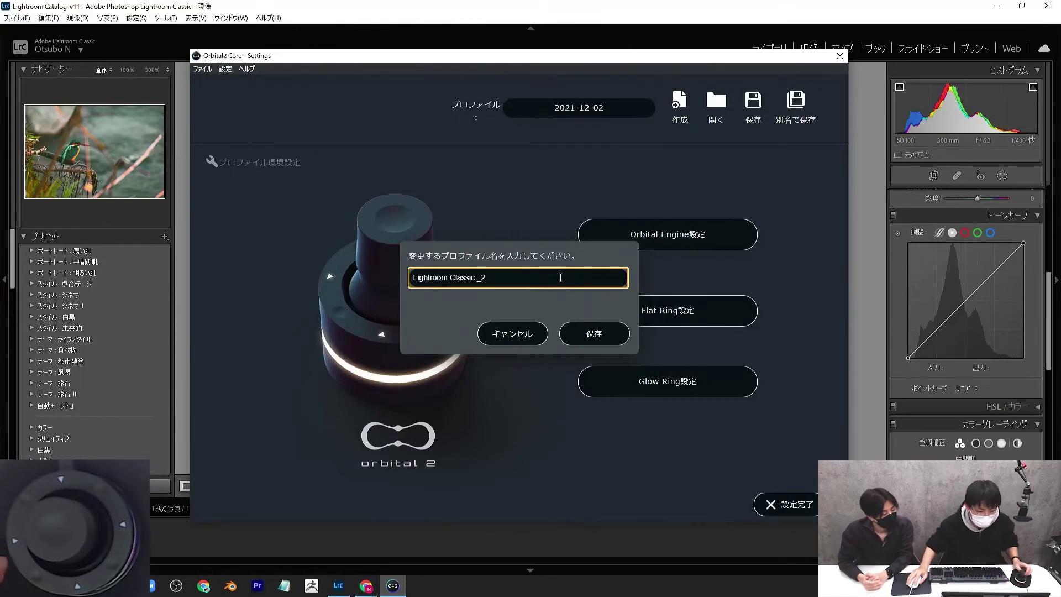
pyautogui.click(582, 342)
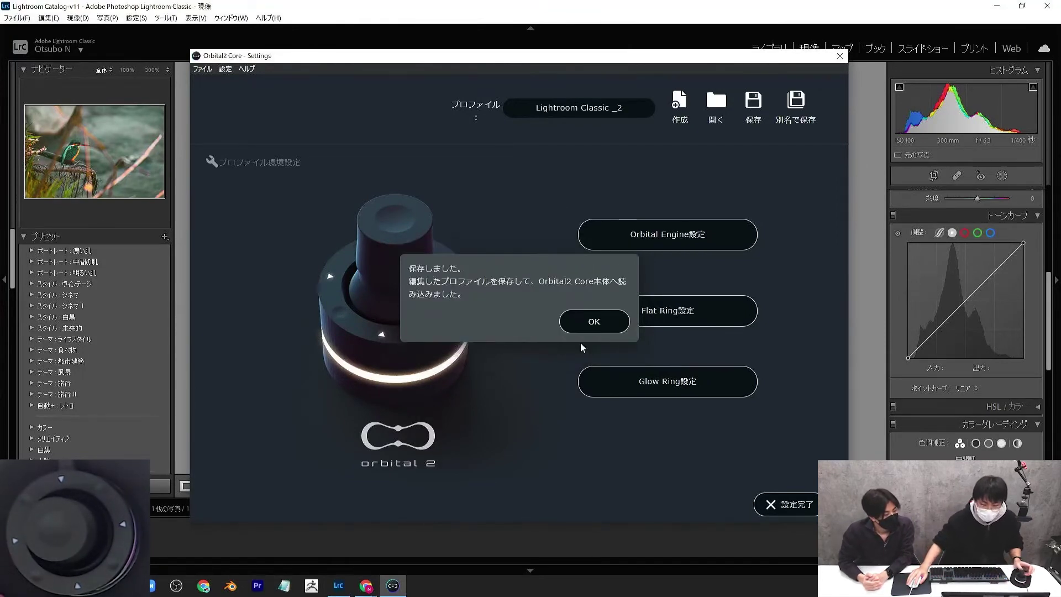
pyautogui.click(583, 327)
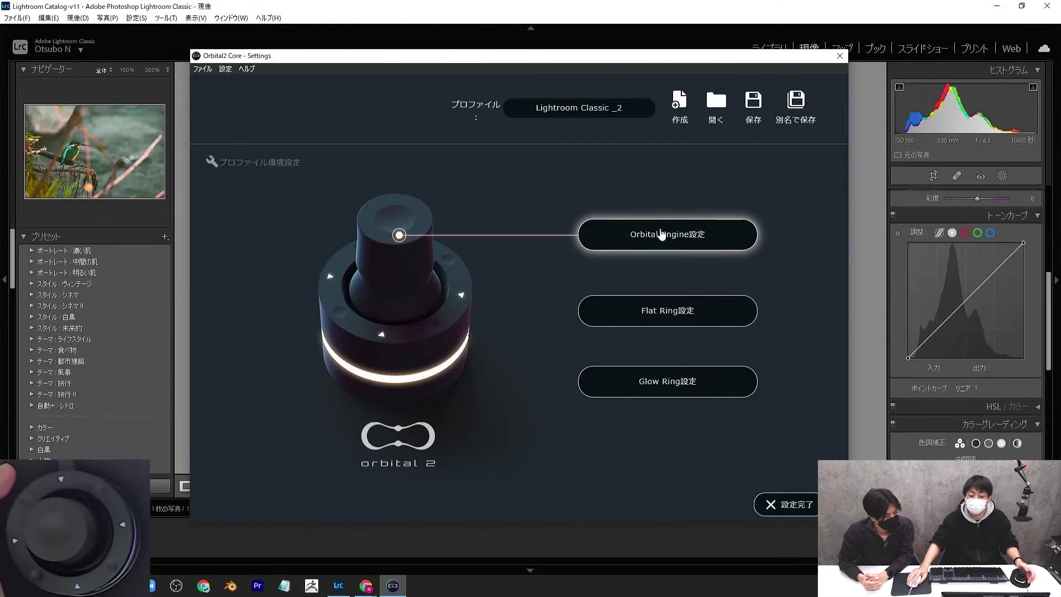
# Assign the top slot's right turn to LightroomExtension Tone Curve Highlights +1 and save
pyautogui.click(672, 227)
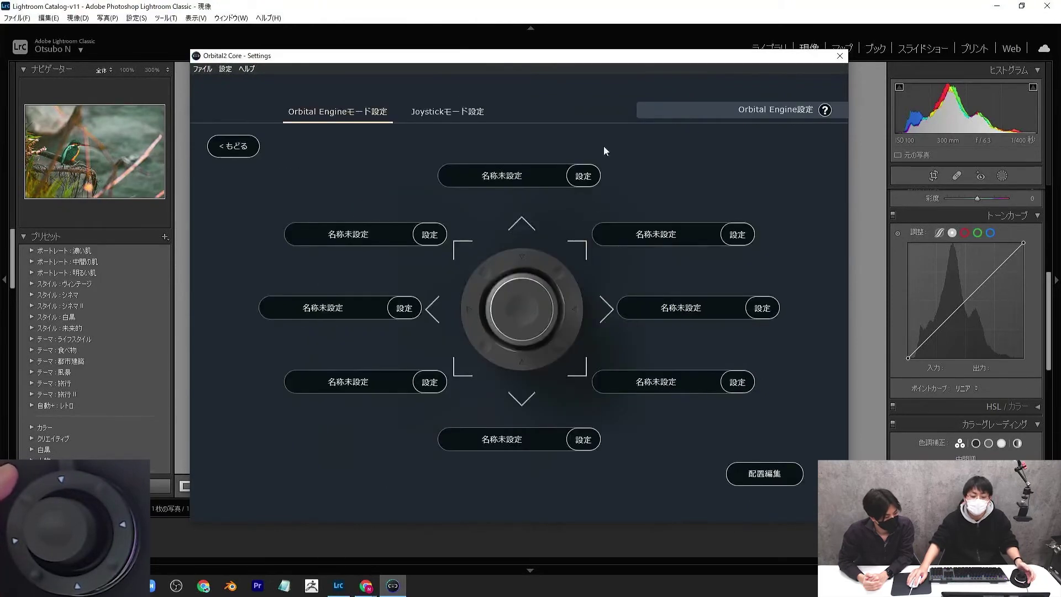
pyautogui.click(513, 173)
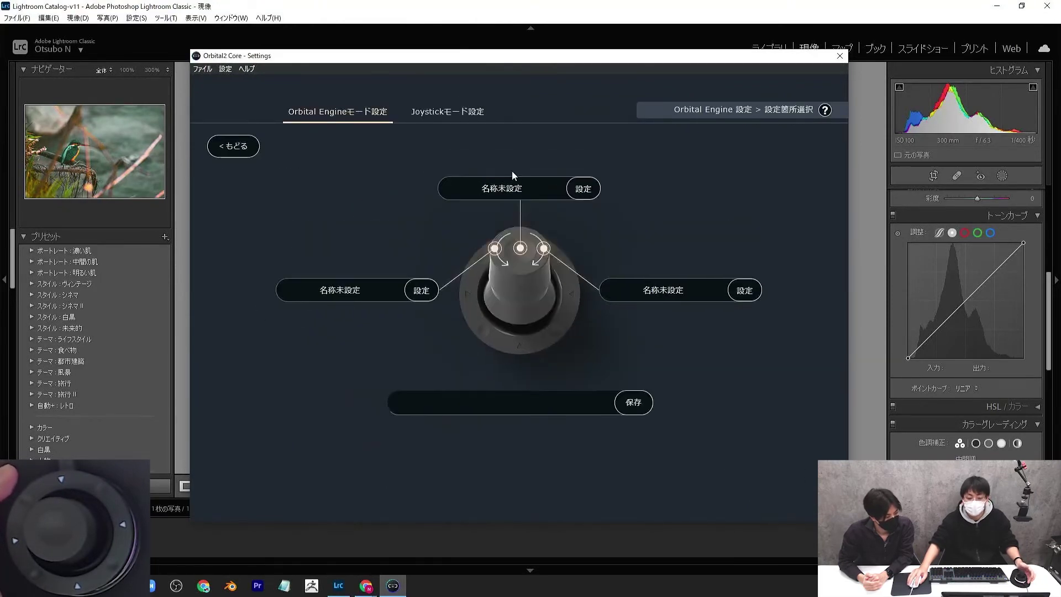
pyautogui.click(689, 289)
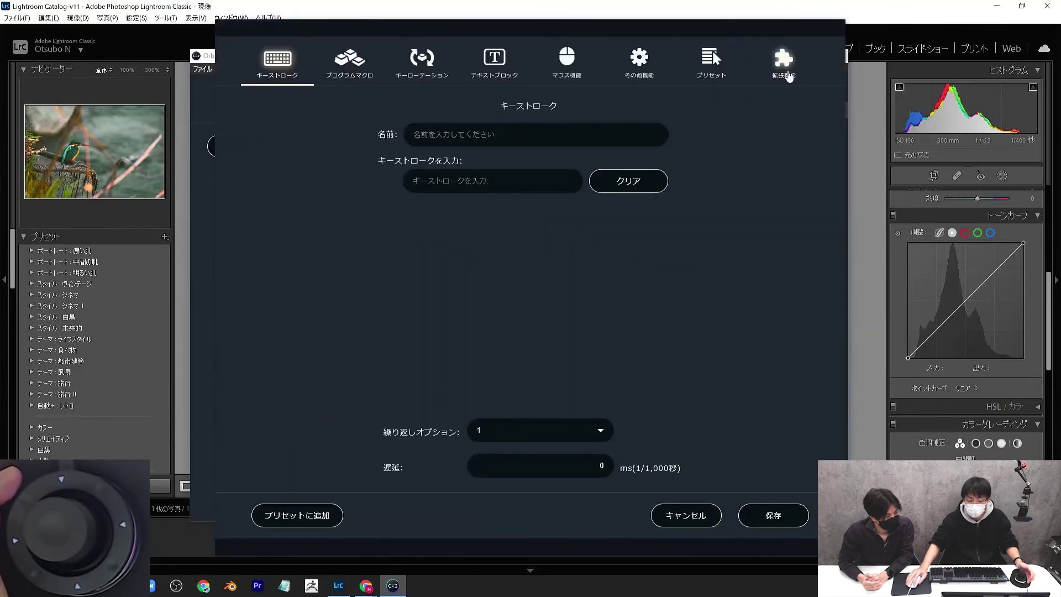
pyautogui.click(784, 61)
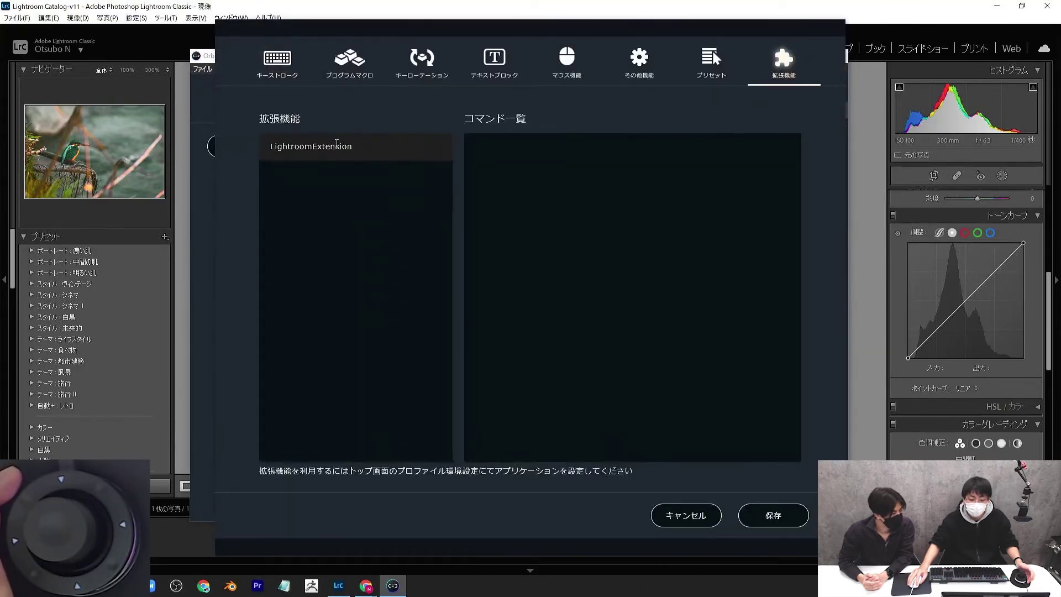
pyautogui.click(337, 144)
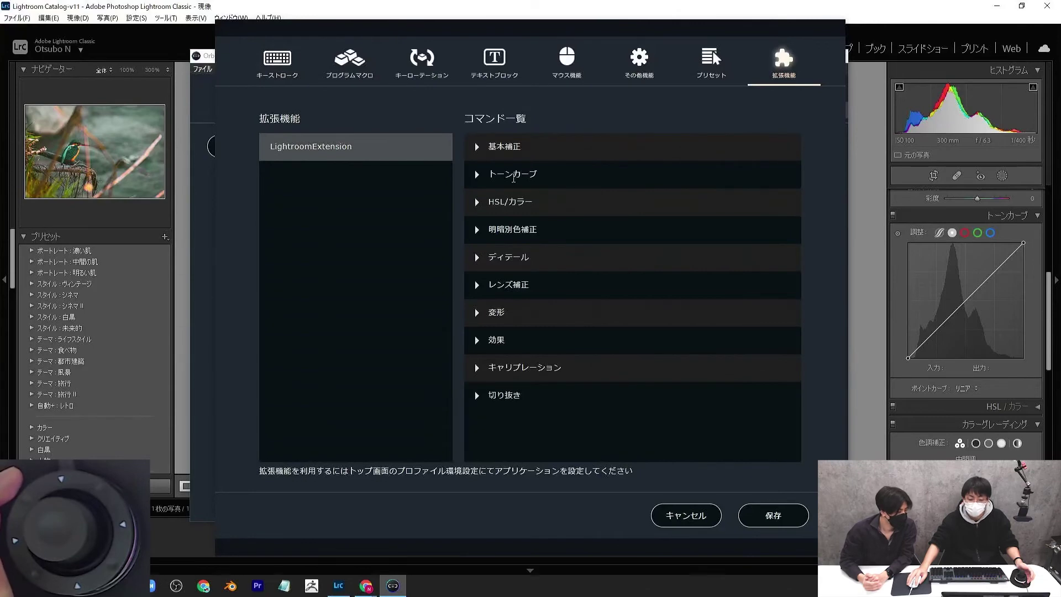
pyautogui.click(514, 174)
pyautogui.click(638, 211)
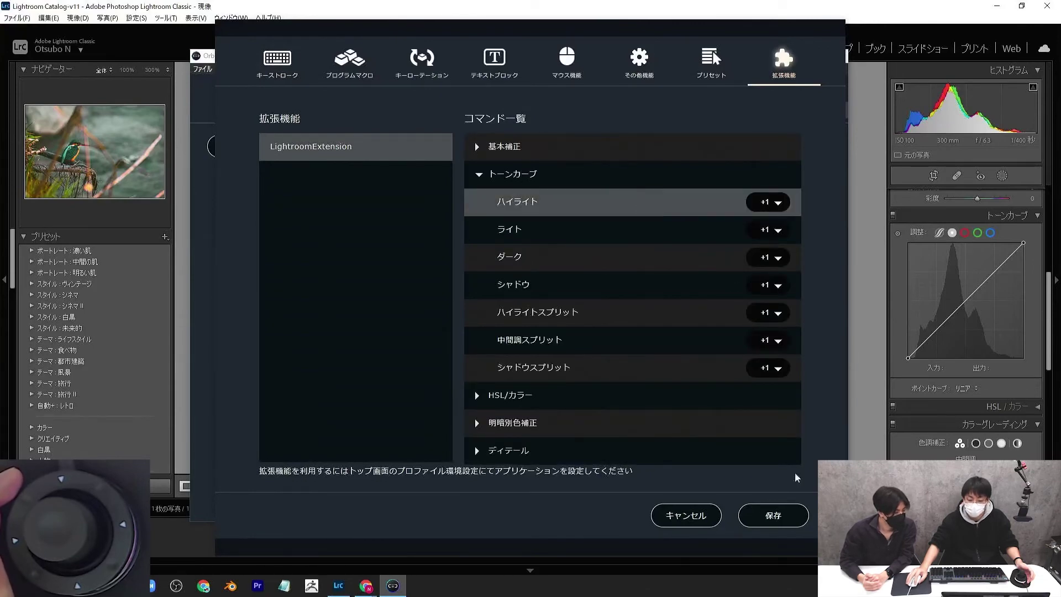
pyautogui.click(792, 520)
pyautogui.click(615, 319)
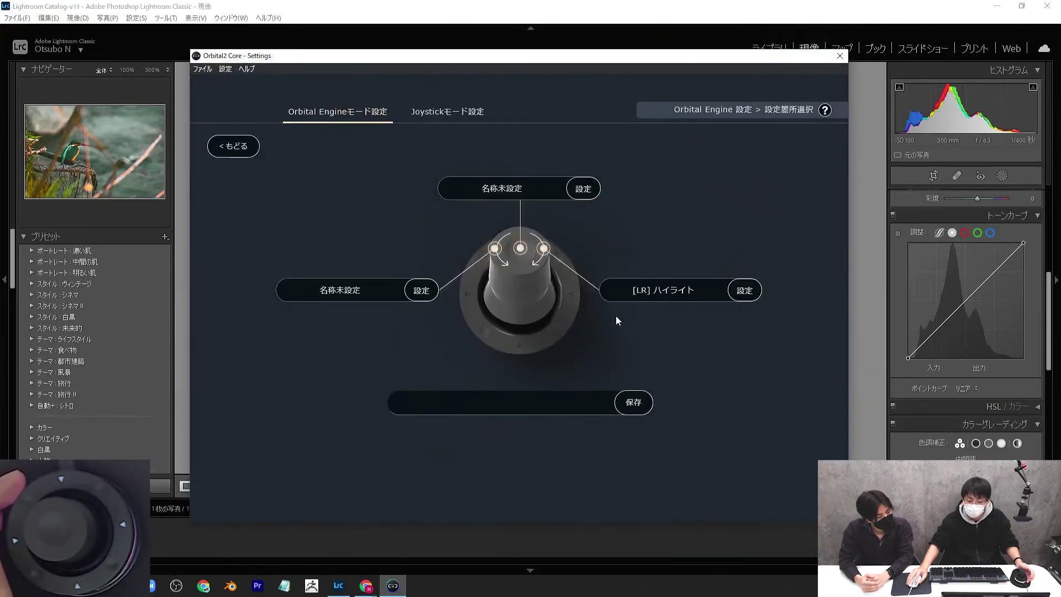
# Assign the left turn to Tone Curve Highlights with a -1 step and save
pyautogui.click(388, 294)
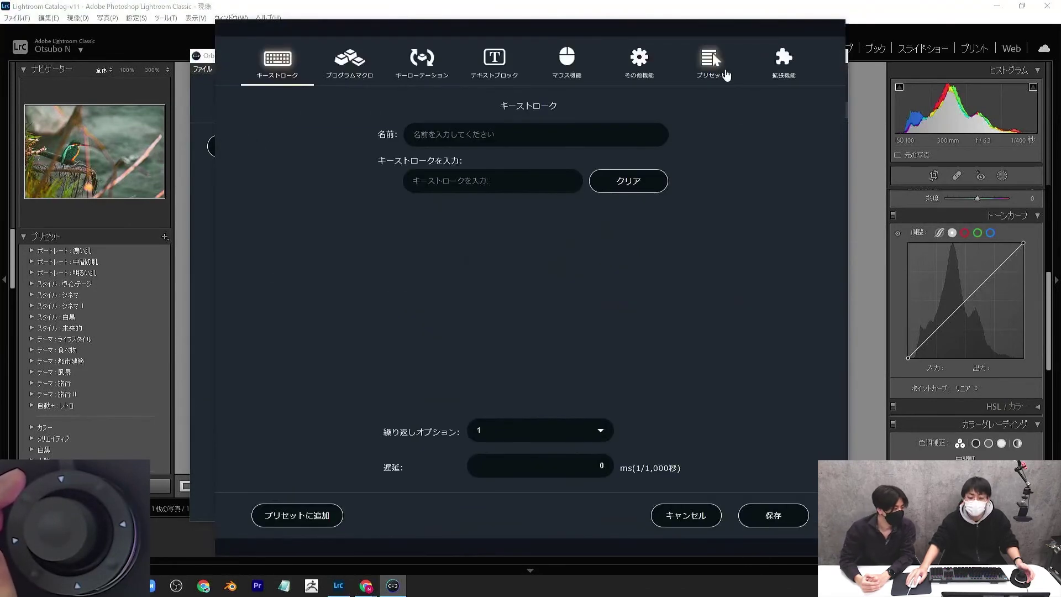
pyautogui.click(783, 63)
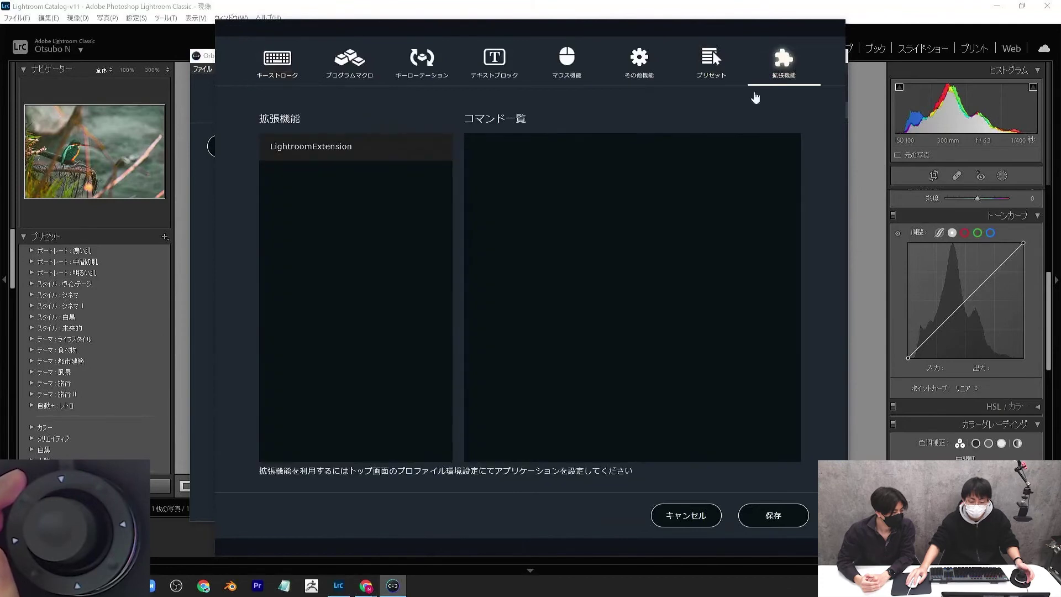
pyautogui.click(324, 159)
pyautogui.click(493, 176)
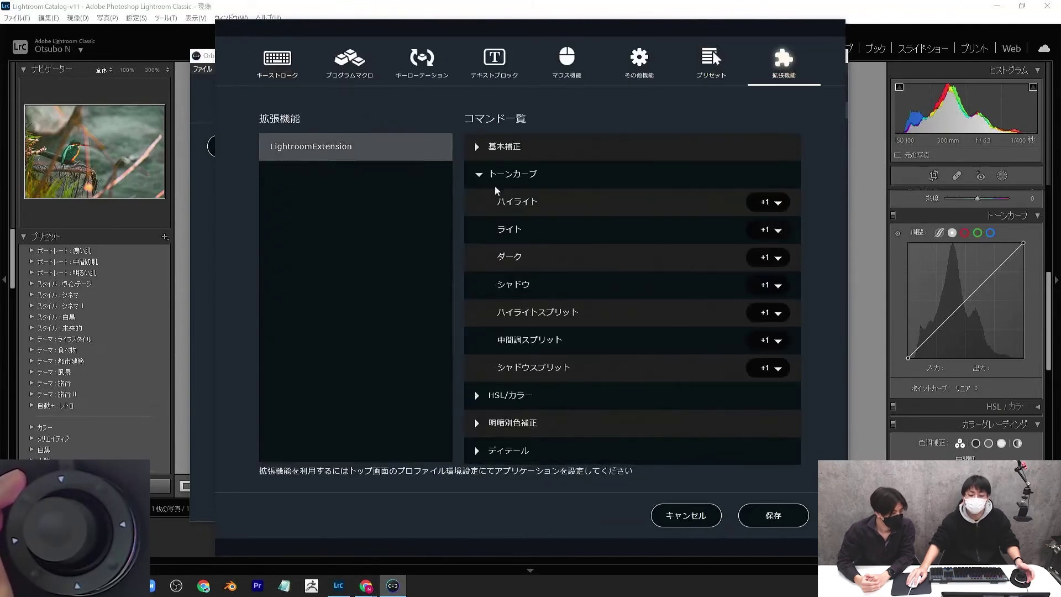
pyautogui.click(767, 203)
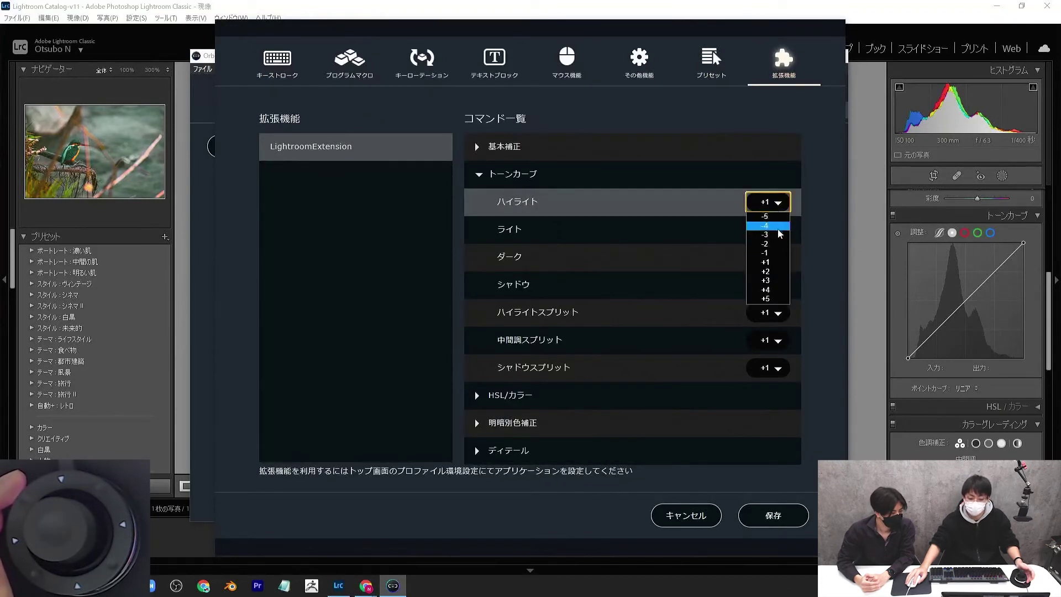
pyautogui.click(773, 260)
pyautogui.click(774, 516)
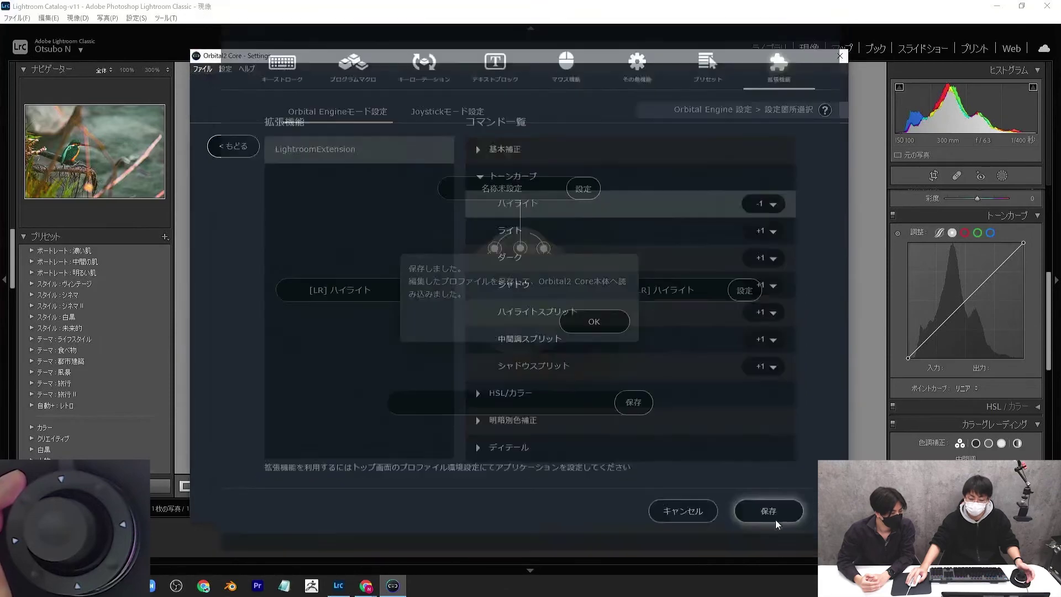
pyautogui.click(601, 312)
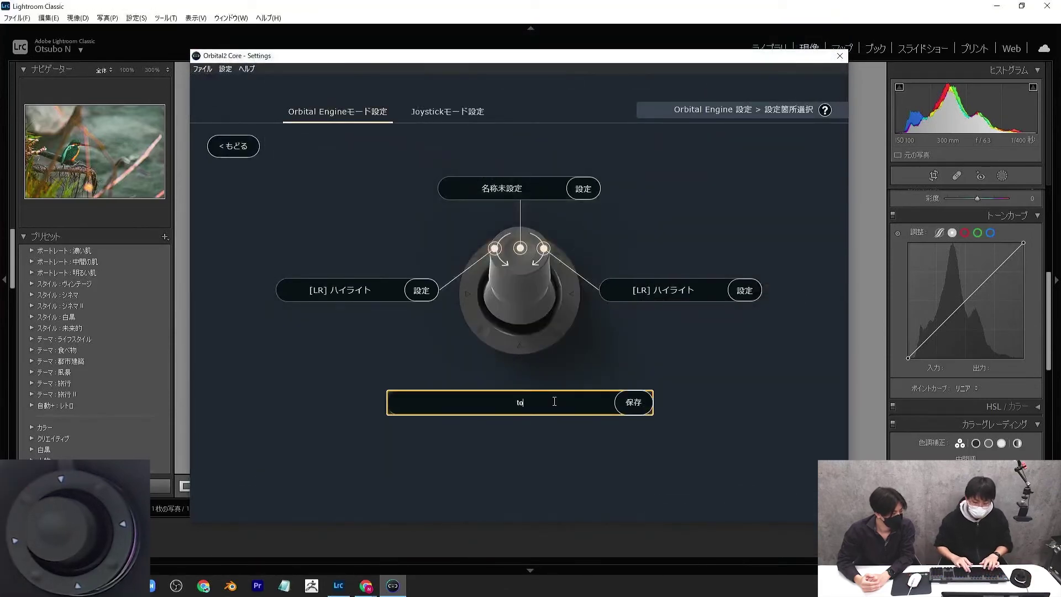
# Name the slot set 'トーンカーブ / ハイライト' and save the name
pyautogui.write('t')
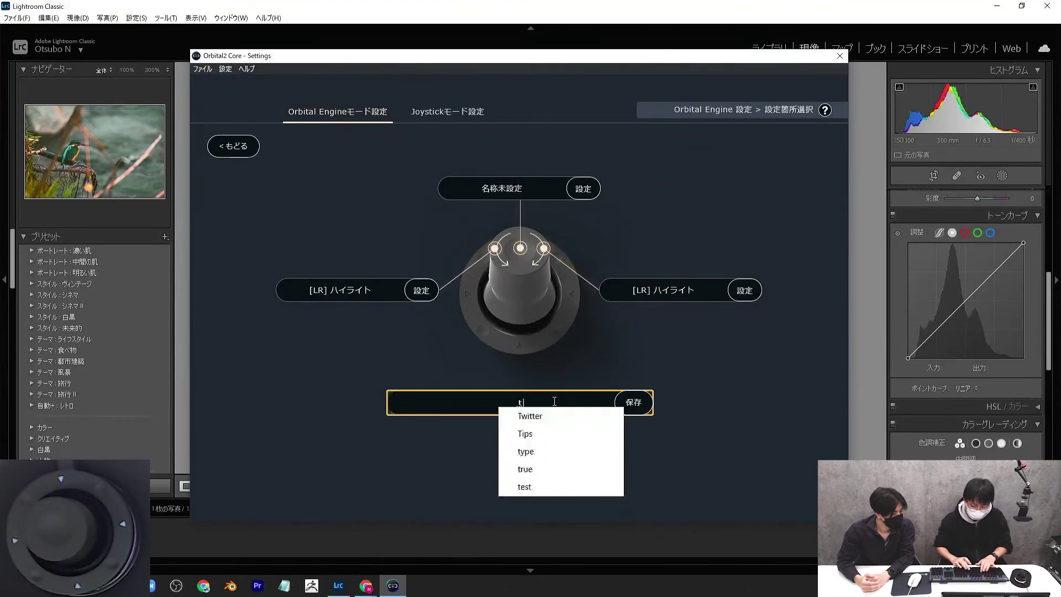
pyautogui.write('o-nnka')
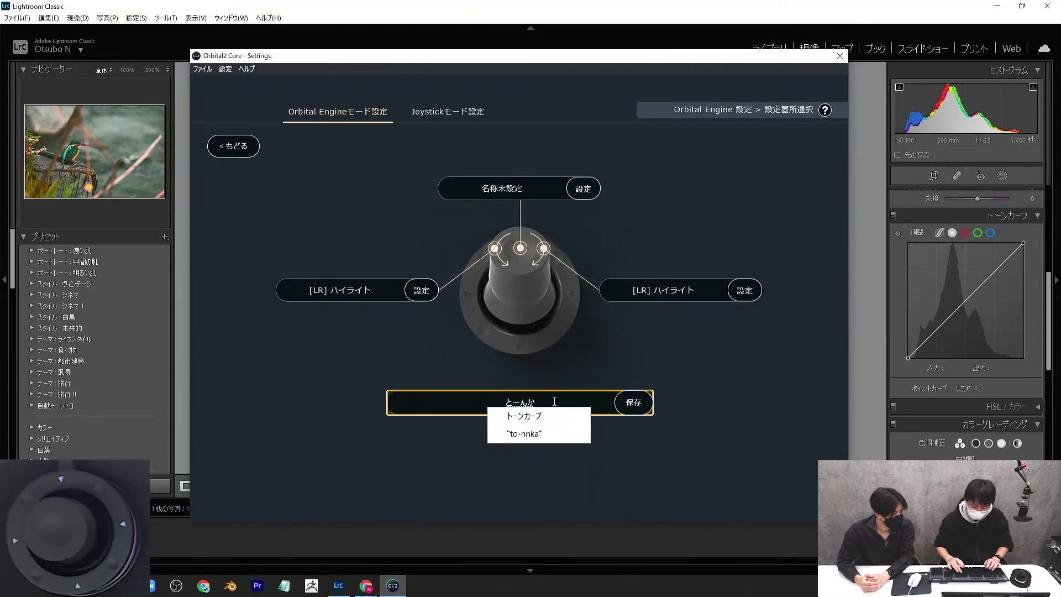
pyautogui.press('Tab')
pyautogui.press('Return')
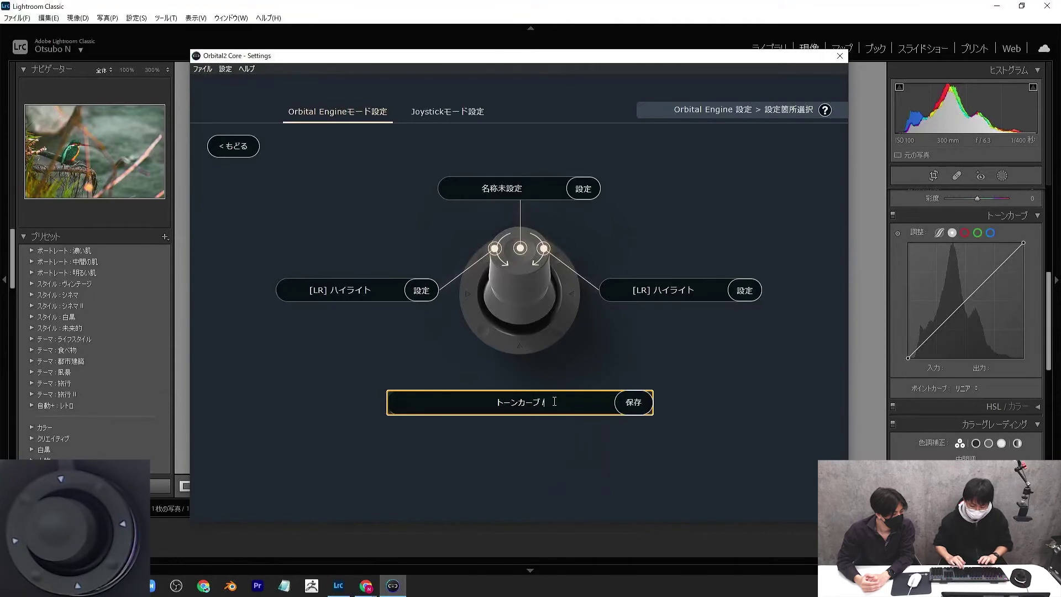
pyautogui.write('ha')
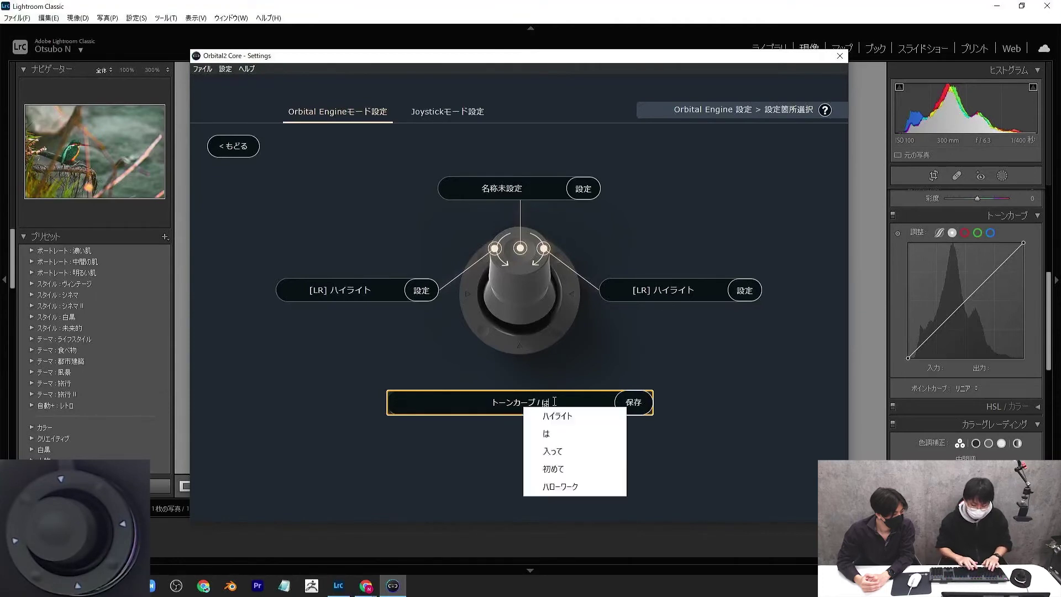
pyautogui.write('irai')
pyautogui.press('Tab')
pyautogui.press('Return')
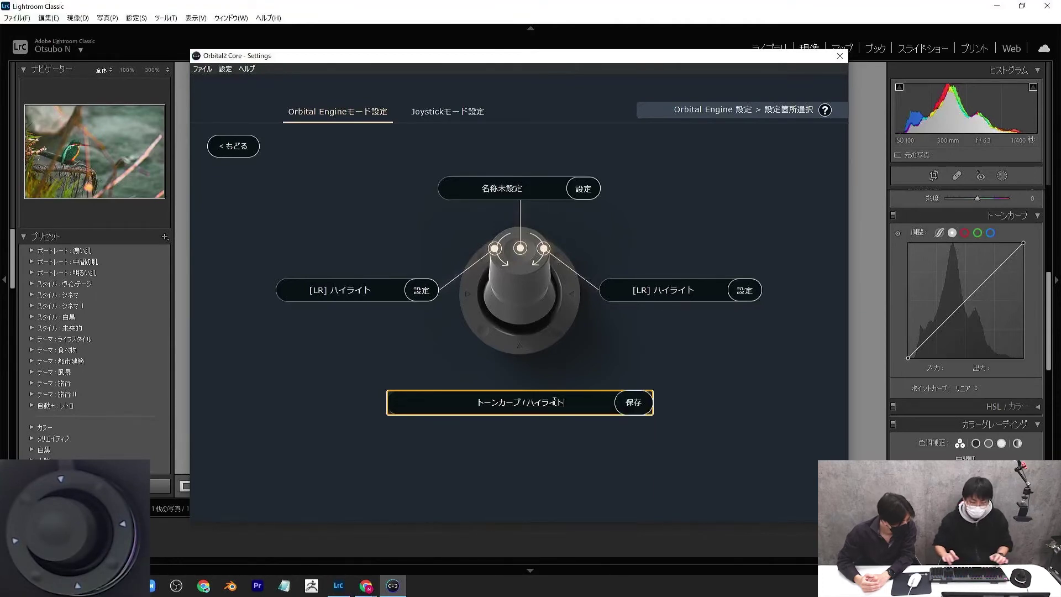
pyautogui.click(634, 403)
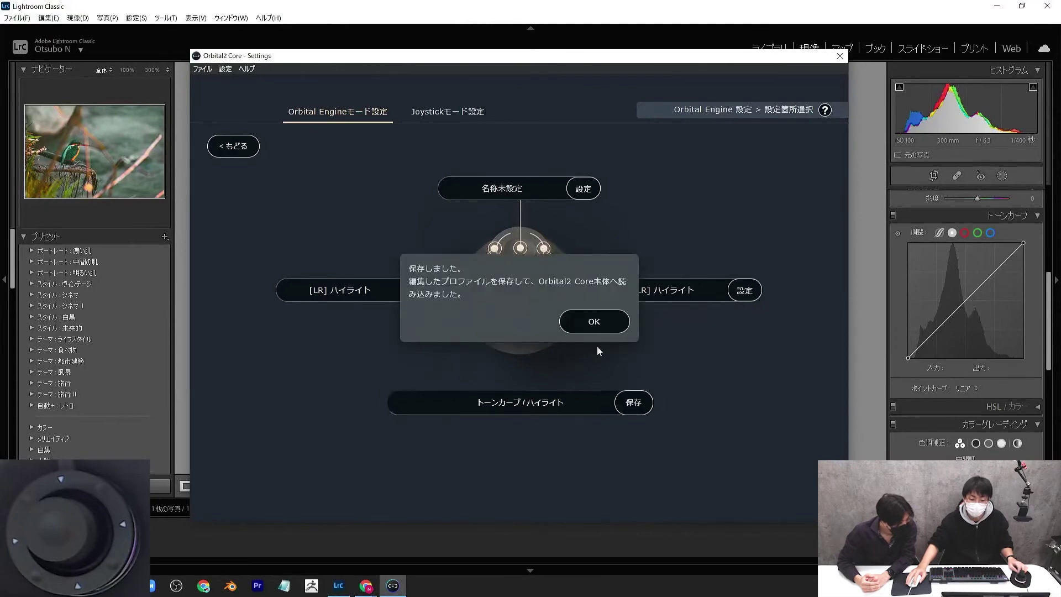
pyautogui.click(594, 321)
# Return to the main screen and save the whole Lightroom Classic _2 profile
pyautogui.click(234, 146)
pyautogui.click(754, 102)
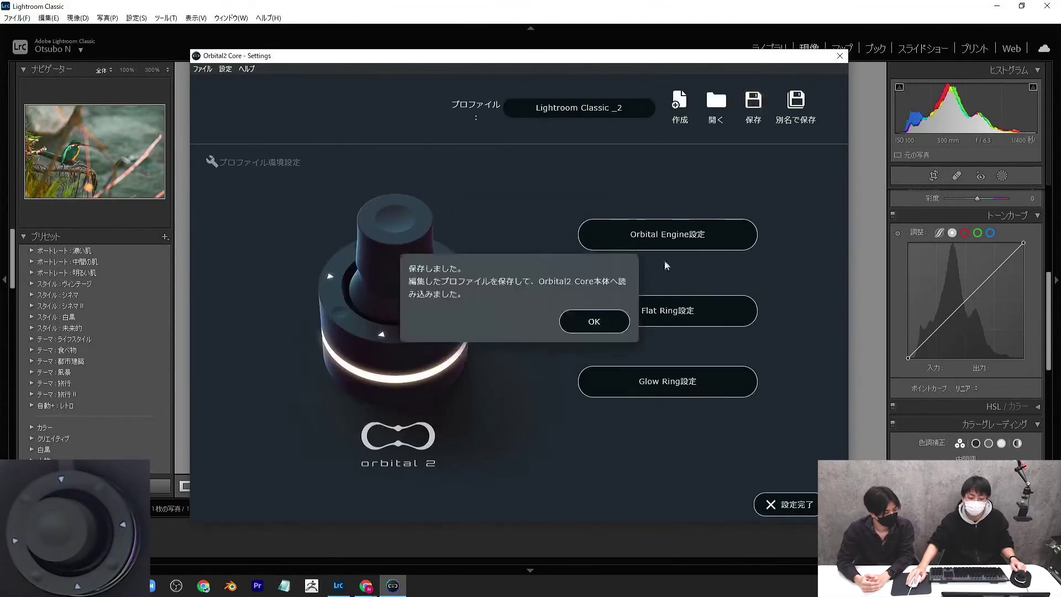
pyautogui.click(613, 319)
pyautogui.click(711, 237)
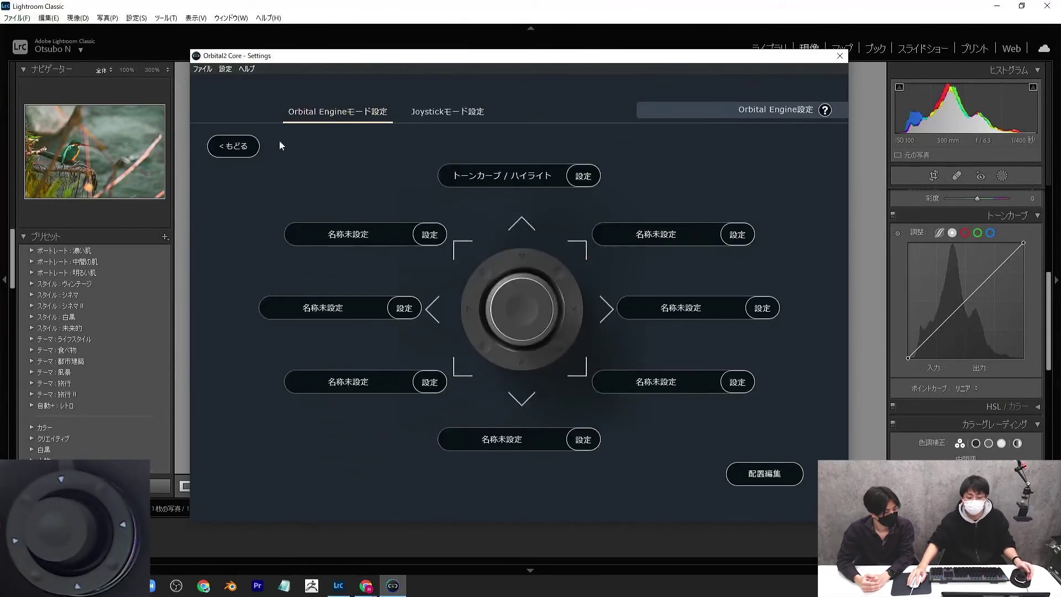
# Set the Flat Ring bottom slot to 'セットされたプロファイルに切替' and open its file-name list
pyautogui.click(245, 149)
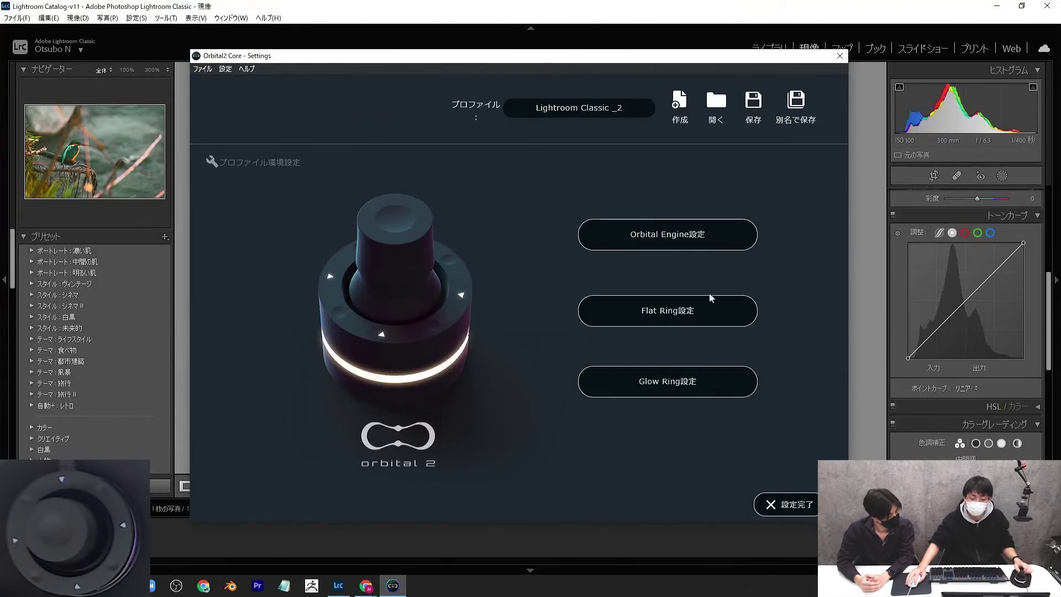
pyautogui.click(668, 324)
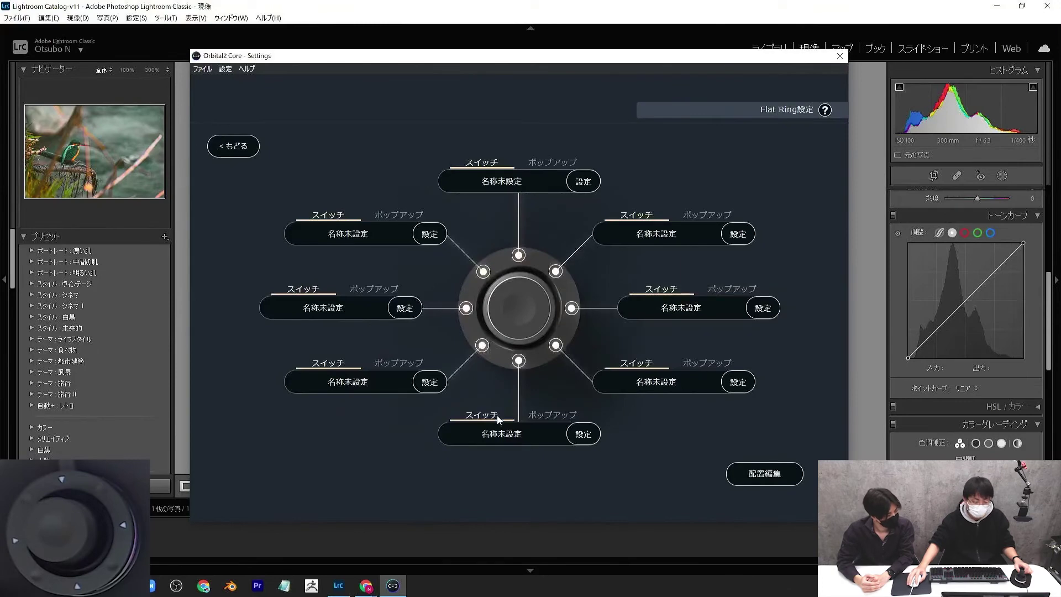
pyautogui.click(525, 442)
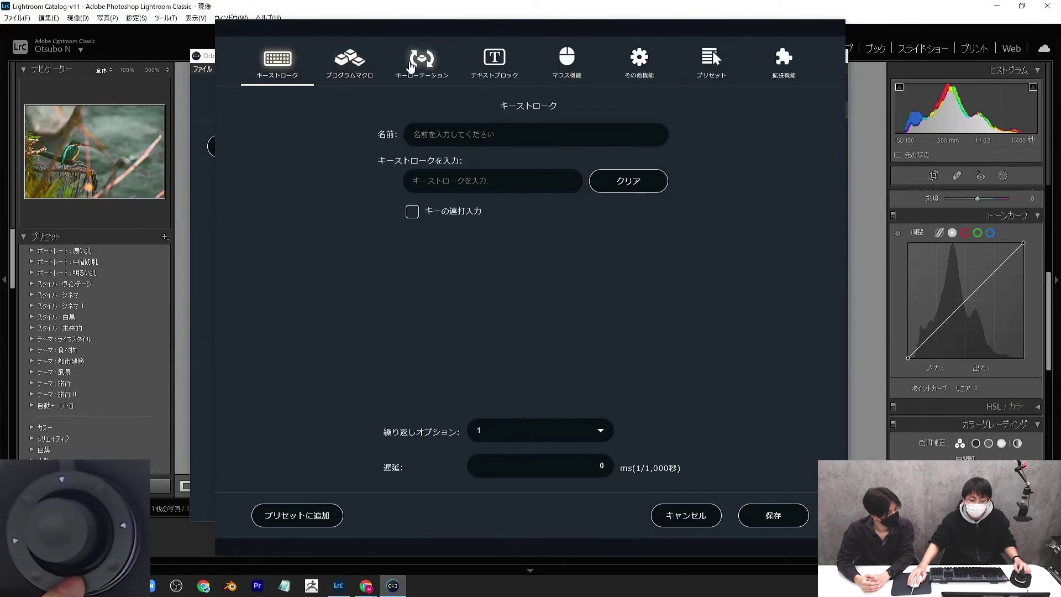
pyautogui.click(637, 60)
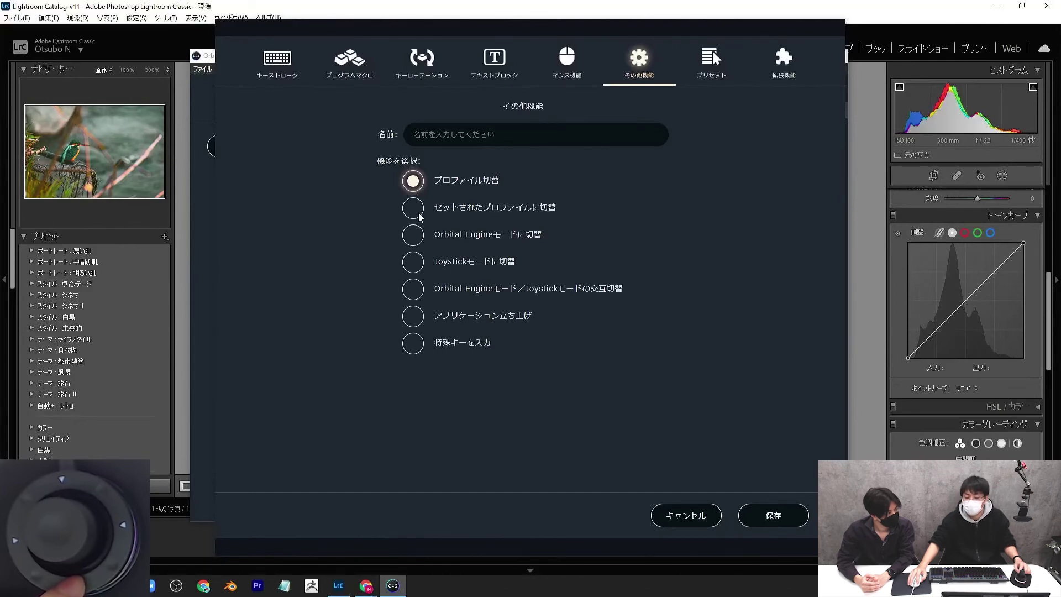
pyautogui.click(423, 213)
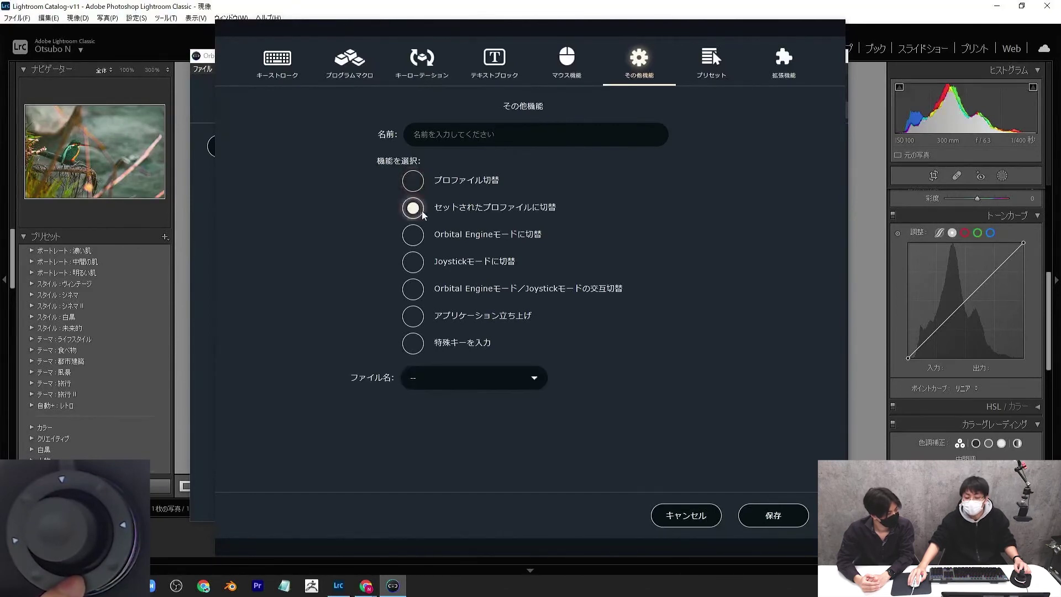
pyautogui.click(442, 377)
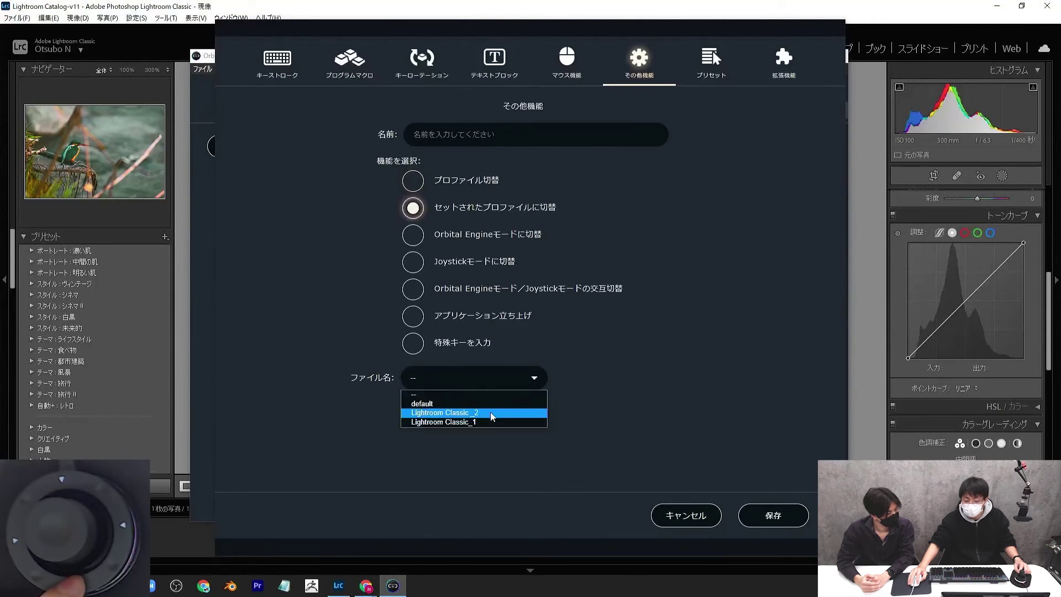
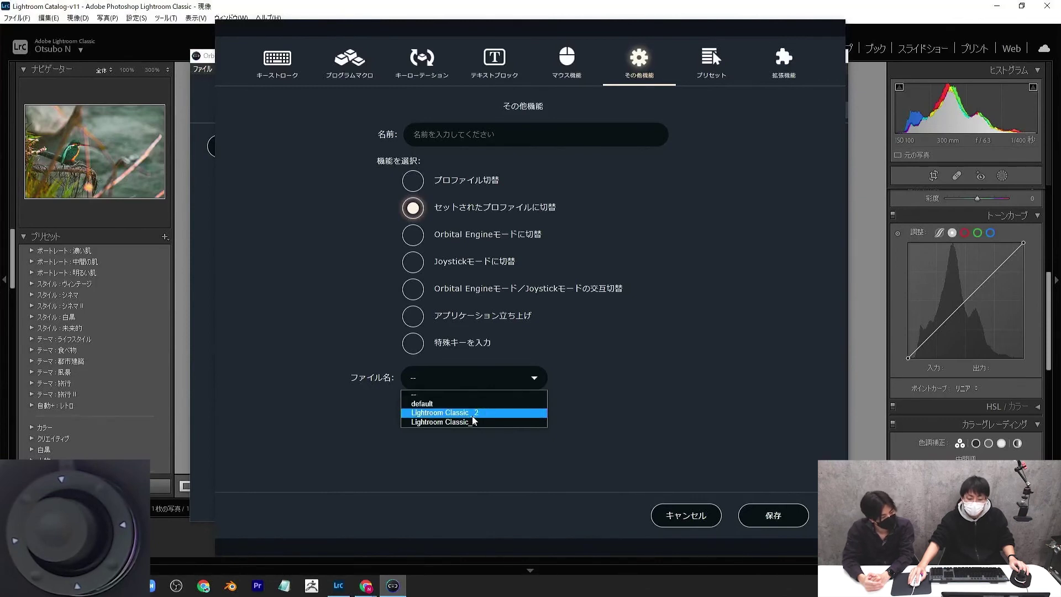
# Set the bottom Flat Ring switch target to the Lightroom Classic_1 profile and save the assignment
pyautogui.click(445, 422)
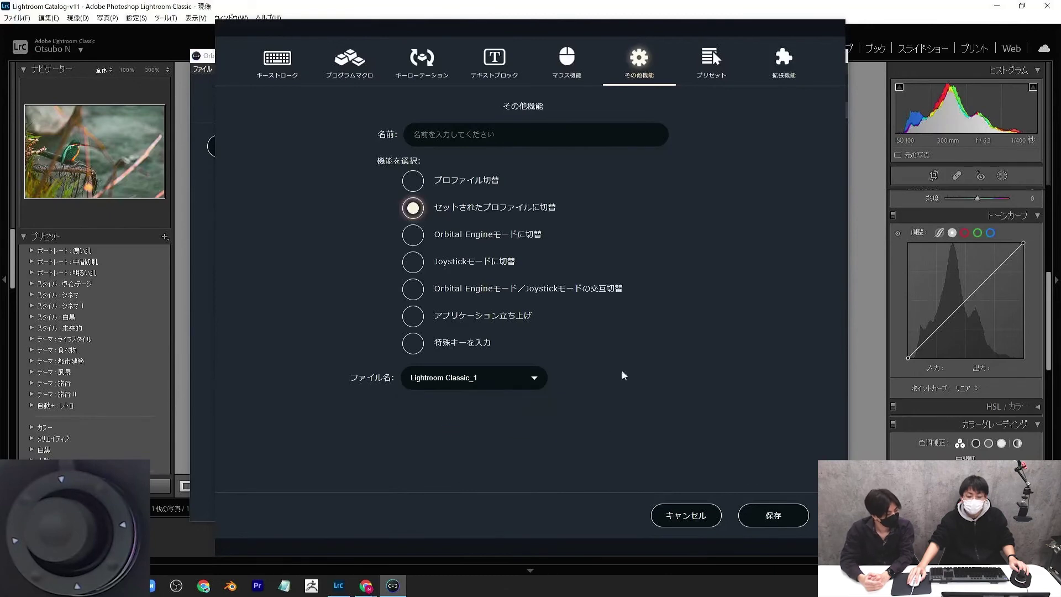
pyautogui.click(778, 516)
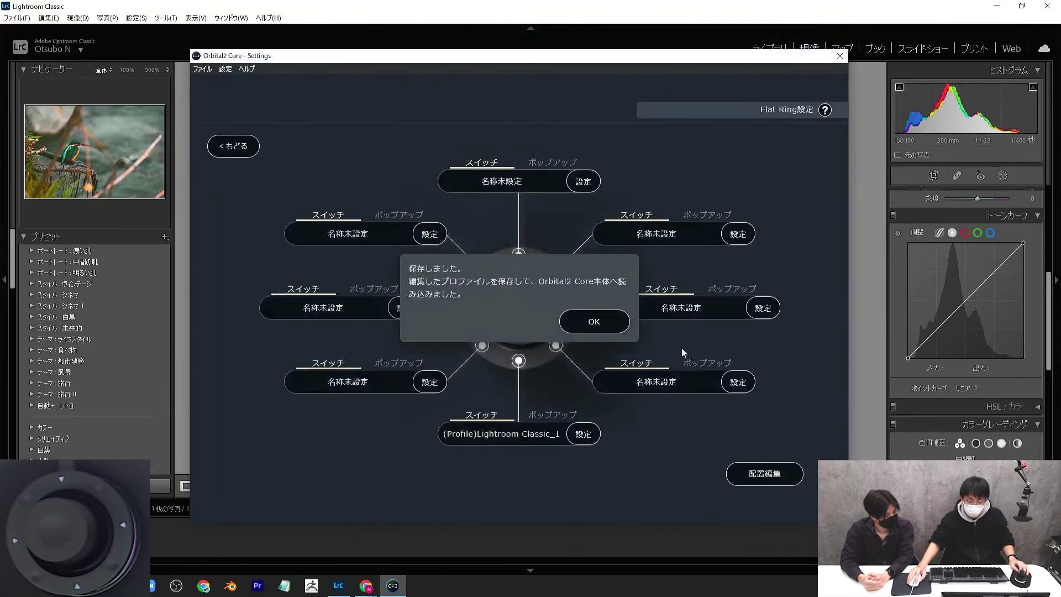
pyautogui.click(606, 326)
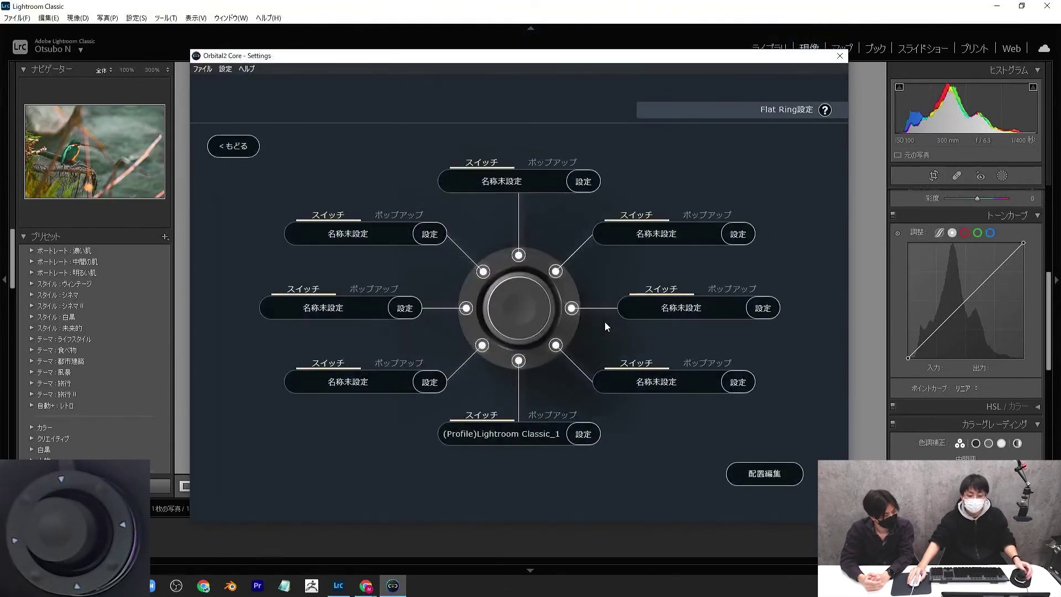
# Save the edited Lightroom Classic _2 profile from its main profile page
pyautogui.click(247, 148)
pyautogui.click(754, 101)
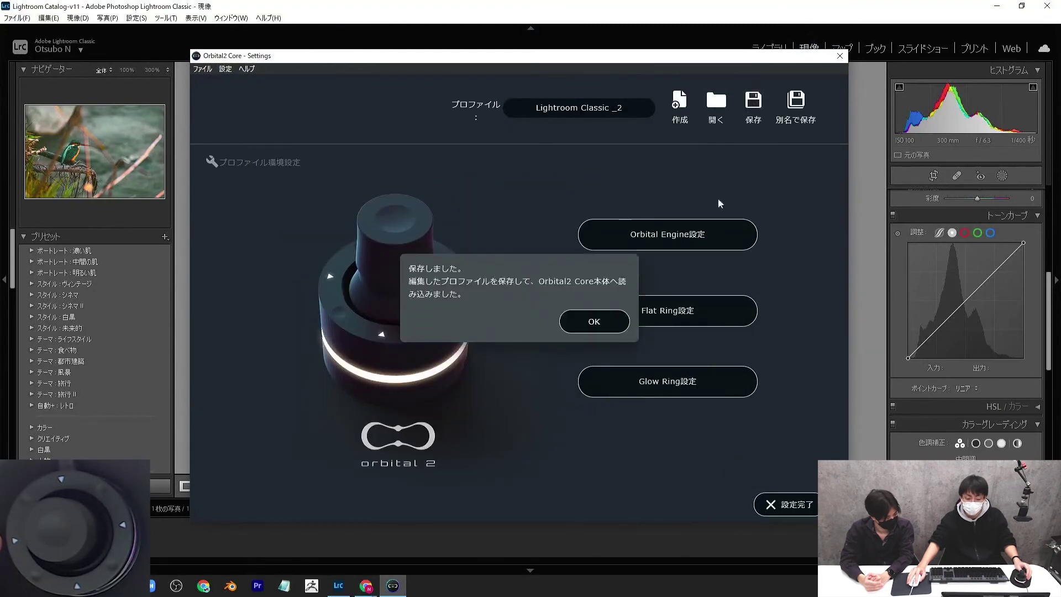
pyautogui.click(608, 323)
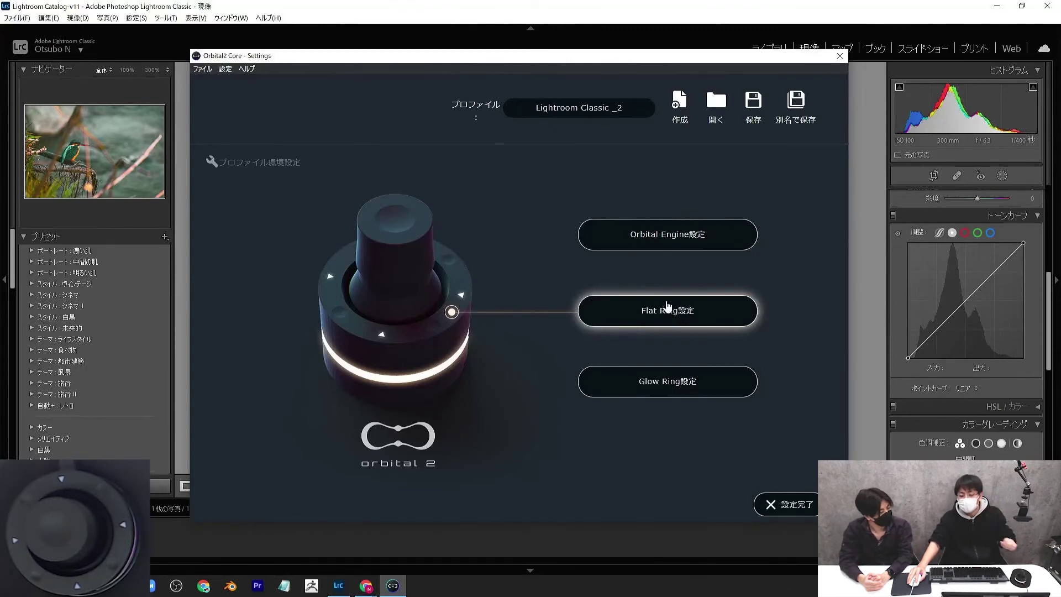
# Open and load the Lightroom Classic_1.json profile
pyautogui.click(719, 117)
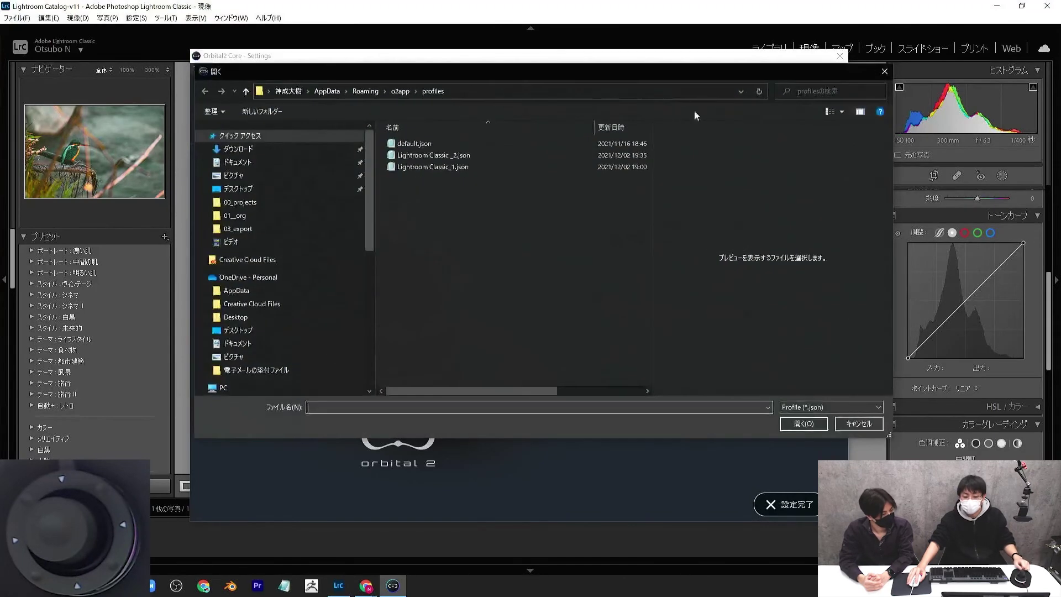
pyautogui.click(453, 169)
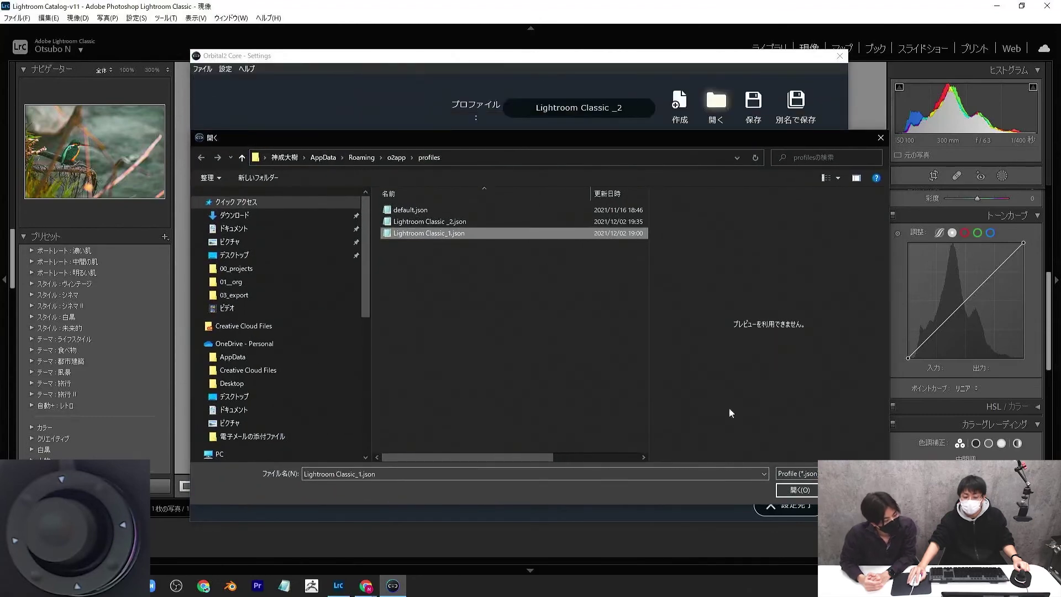
pyautogui.click(804, 492)
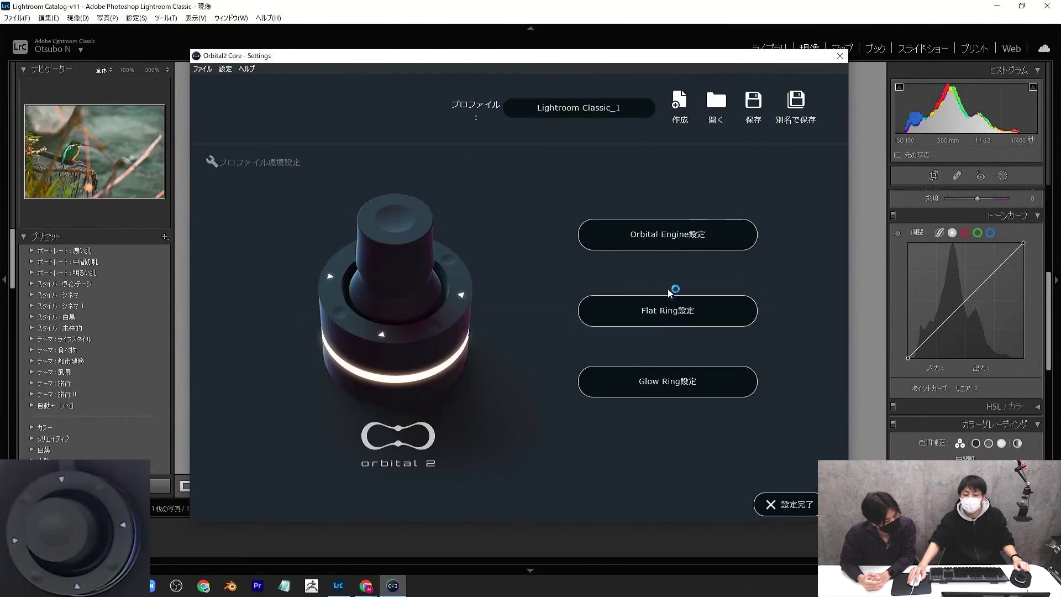
# Make the bottom Flat Ring switch change to the set profile Lightroom Classic _2
pyautogui.click(681, 315)
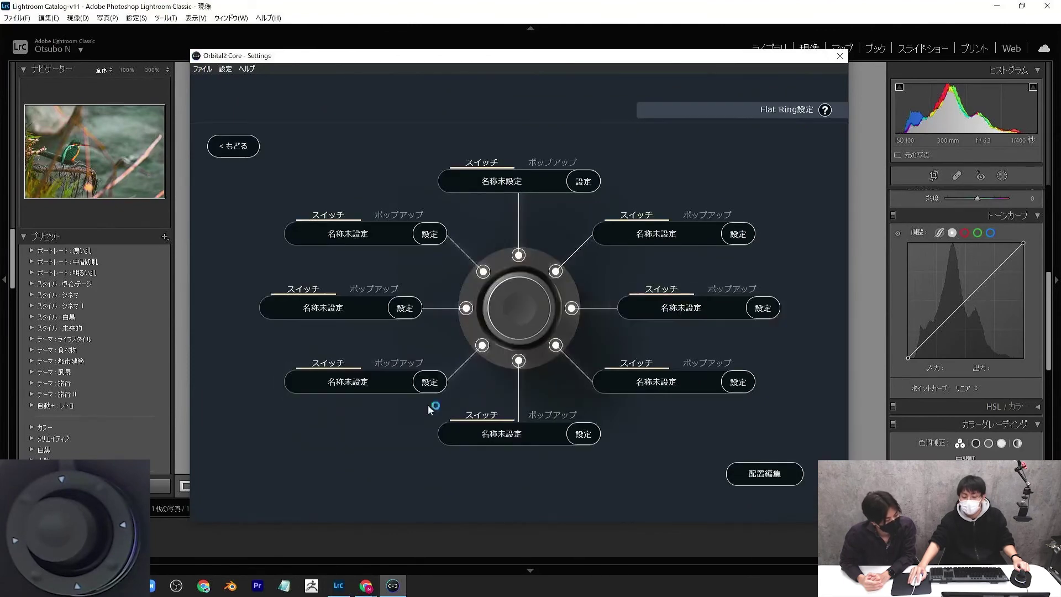
pyautogui.click(505, 440)
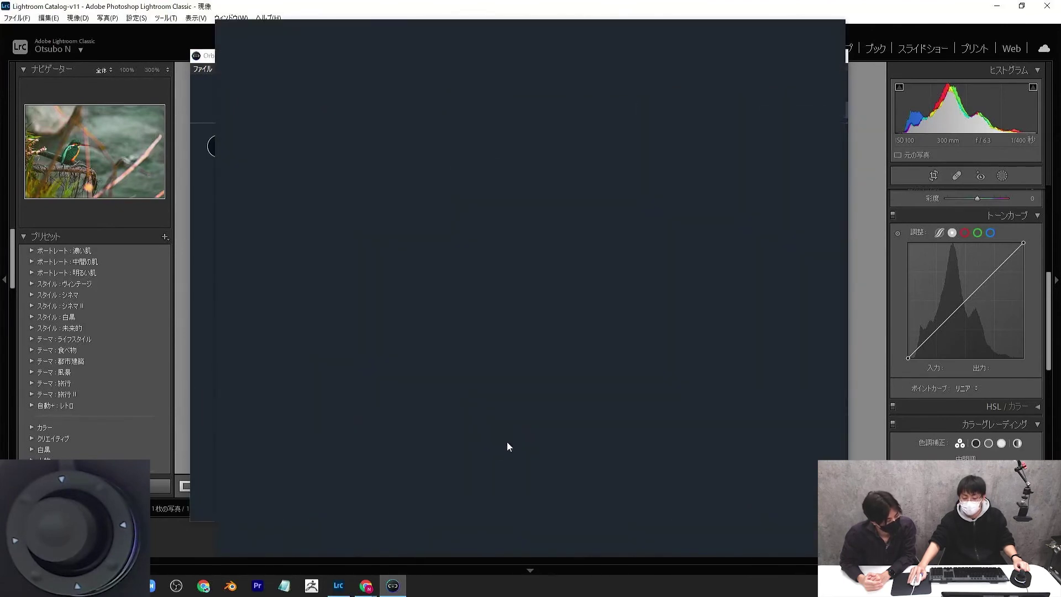
pyautogui.click(640, 62)
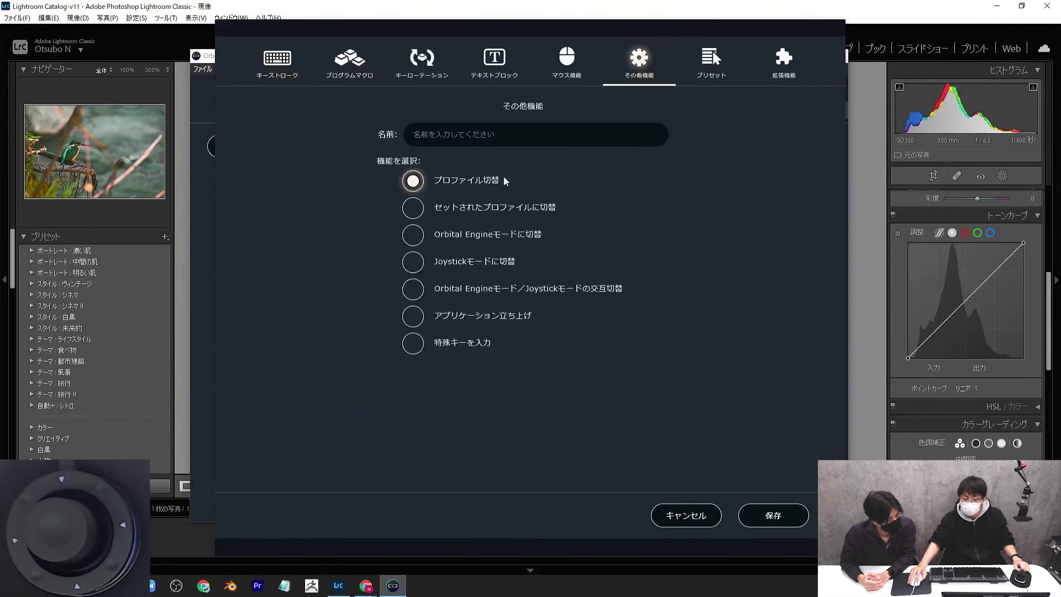
pyautogui.click(483, 209)
pyautogui.click(465, 374)
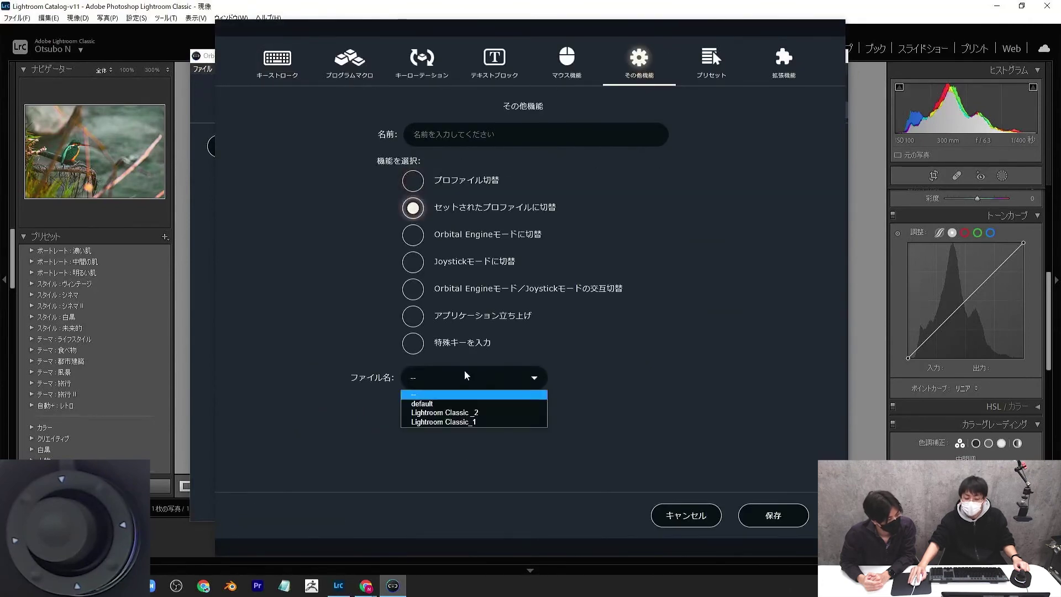
pyautogui.click(466, 417)
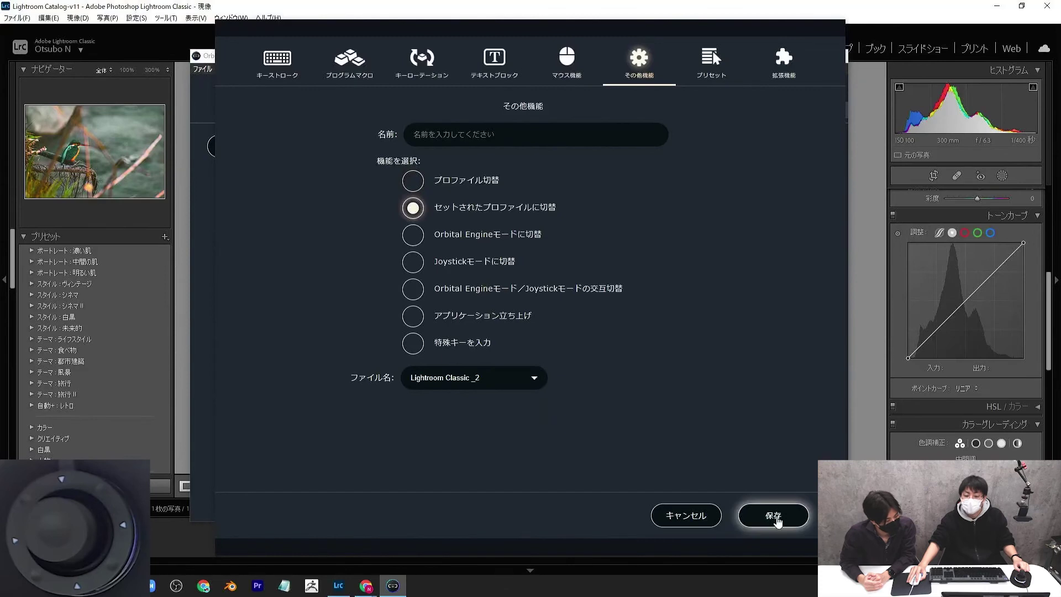
pyautogui.click(776, 516)
pyautogui.click(597, 321)
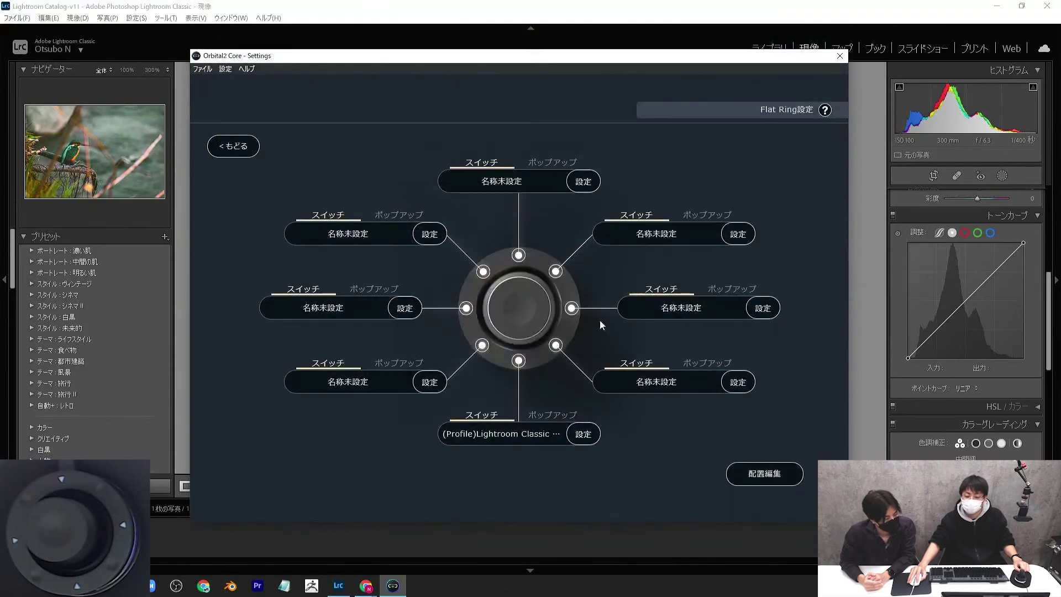
# Save the Lightroom Classic_1 profile from its main profile page
pyautogui.click(255, 144)
pyautogui.click(753, 103)
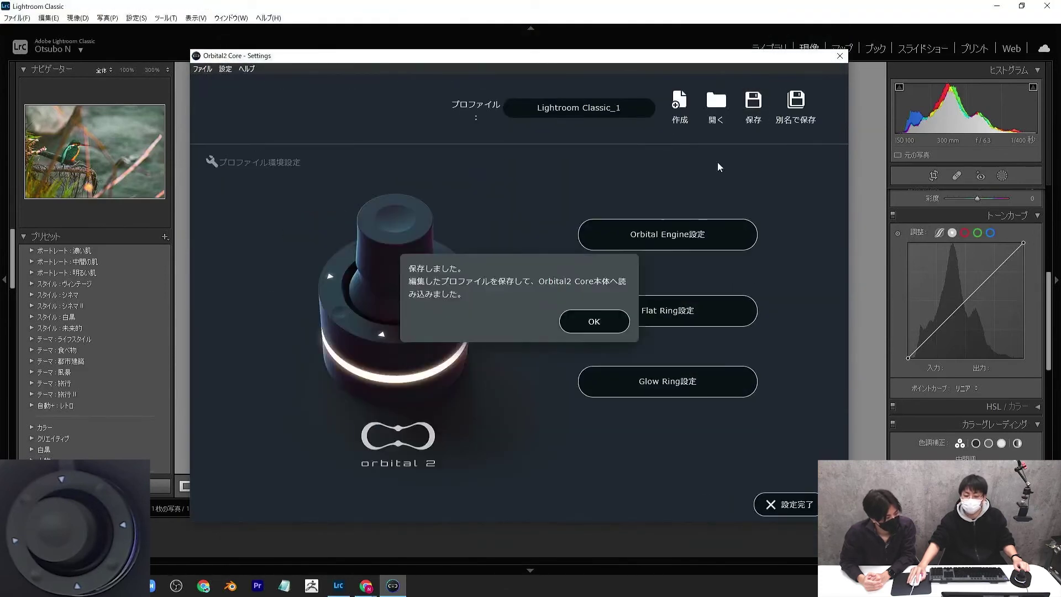
pyautogui.click(607, 324)
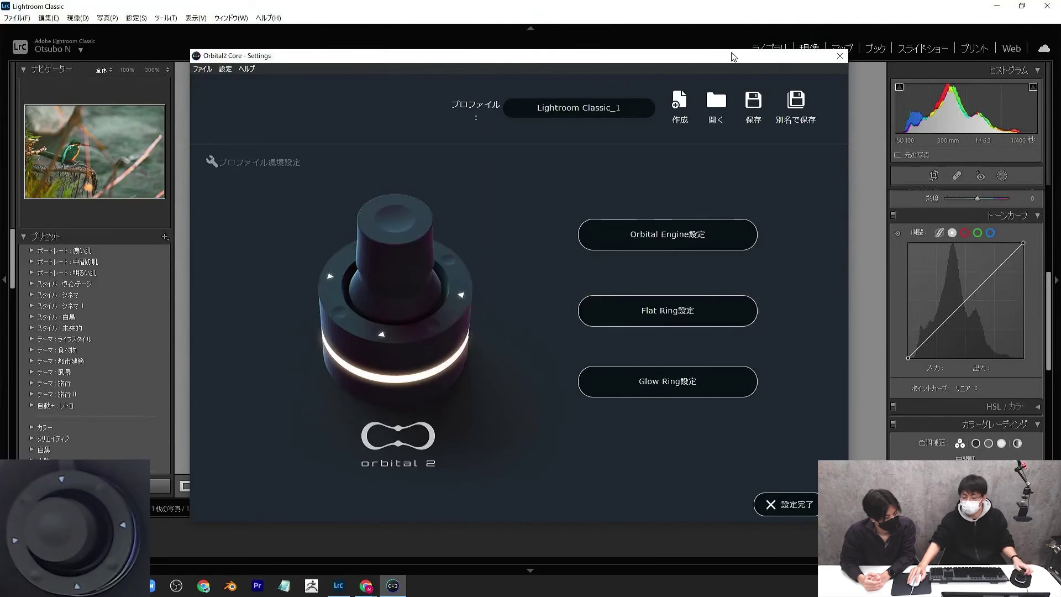
# Close the Orbital2 settings and check the first profile's radial menu over the photo
pyautogui.click(840, 56)
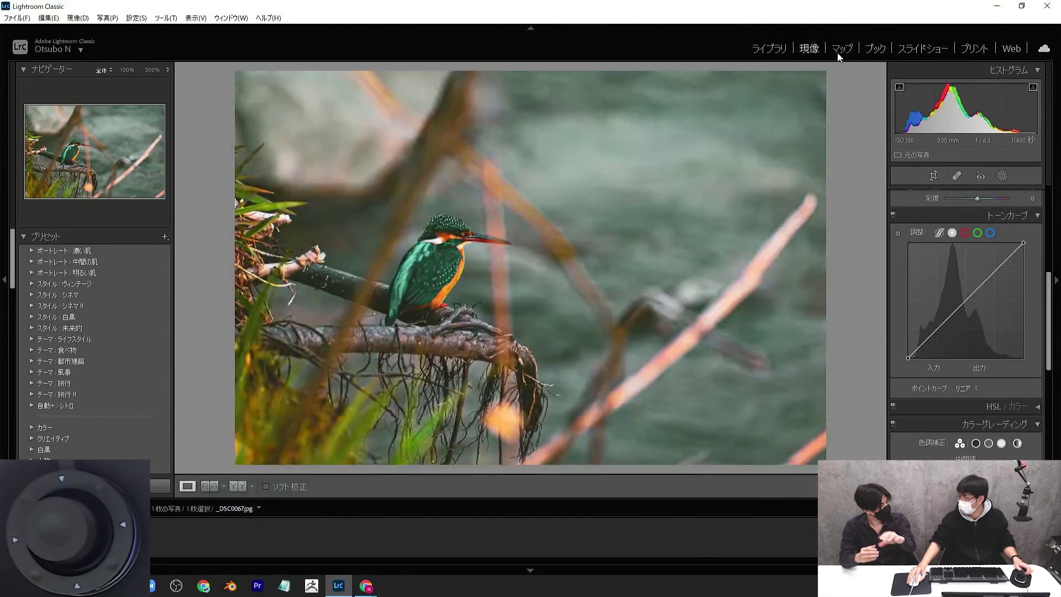
pyautogui.middleClick(608, 317)
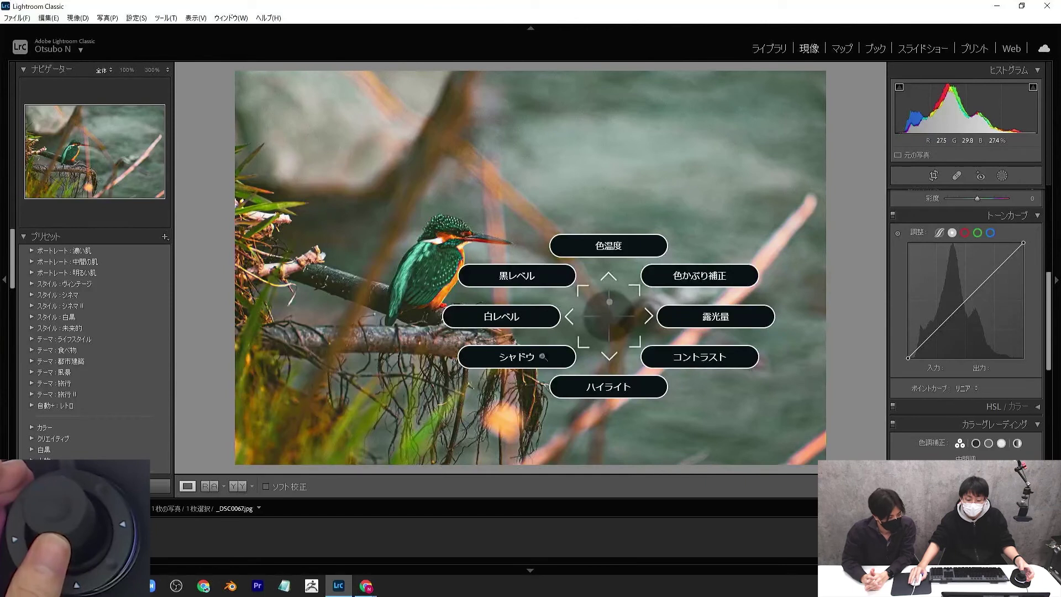
pyautogui.middleClick(544, 357)
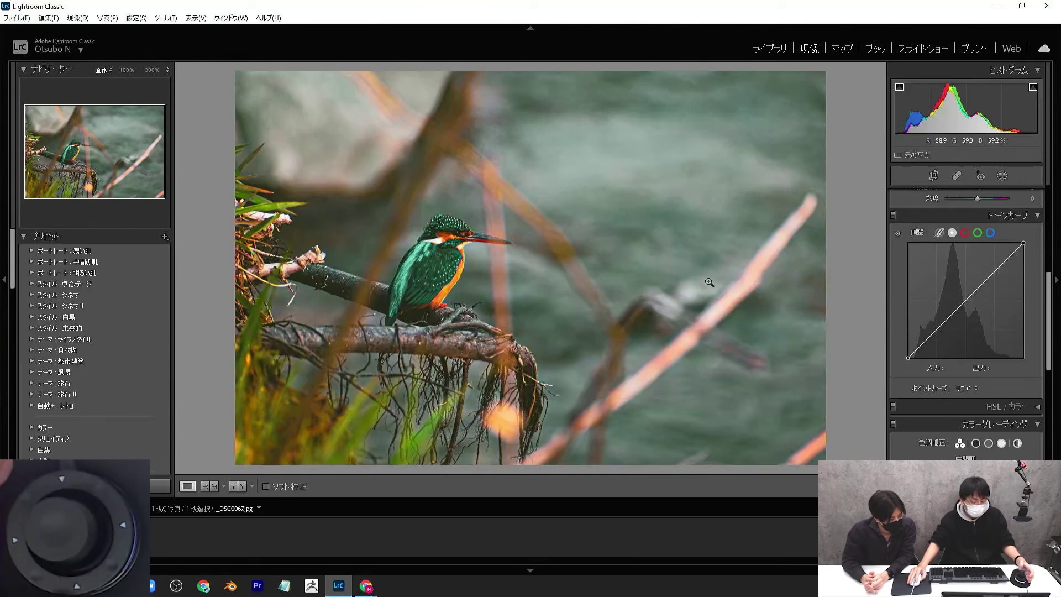
# Confirm the switched profile's Tone Curve / Highlights radial menu, then scroll to test it
pyautogui.middleClick(665, 219)
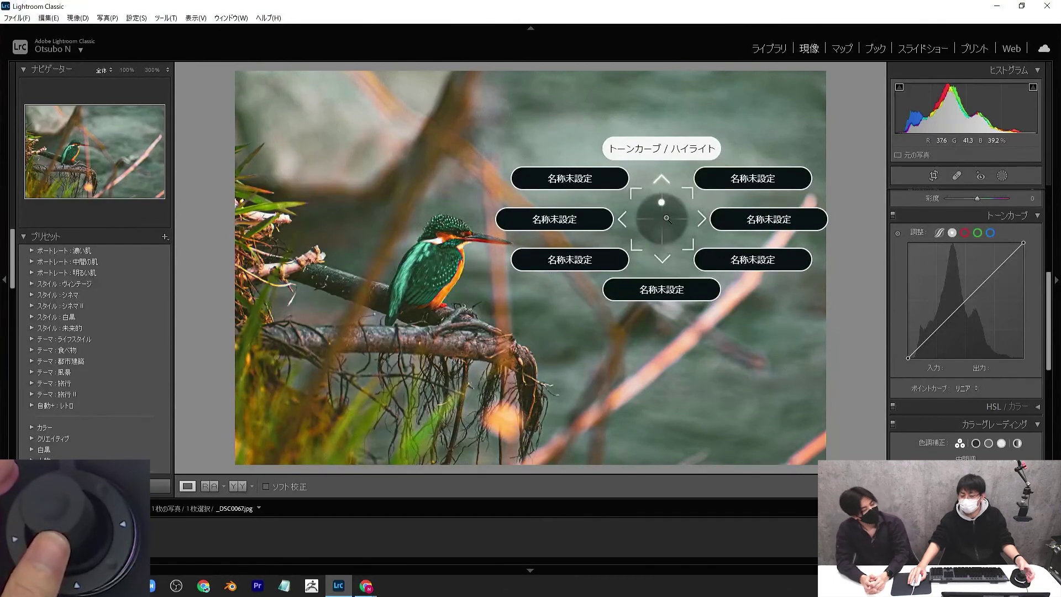
pyautogui.middleClick(667, 219)
pyautogui.scroll(-3, 980, 319)
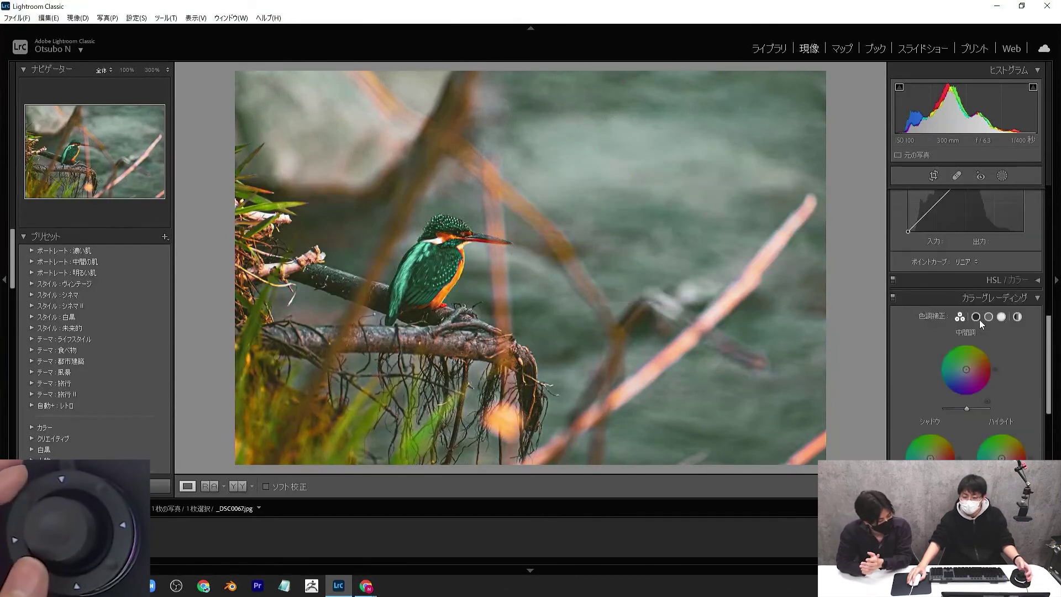
pyautogui.scroll(-3, 980, 319)
pyautogui.scroll(3, 979, 320)
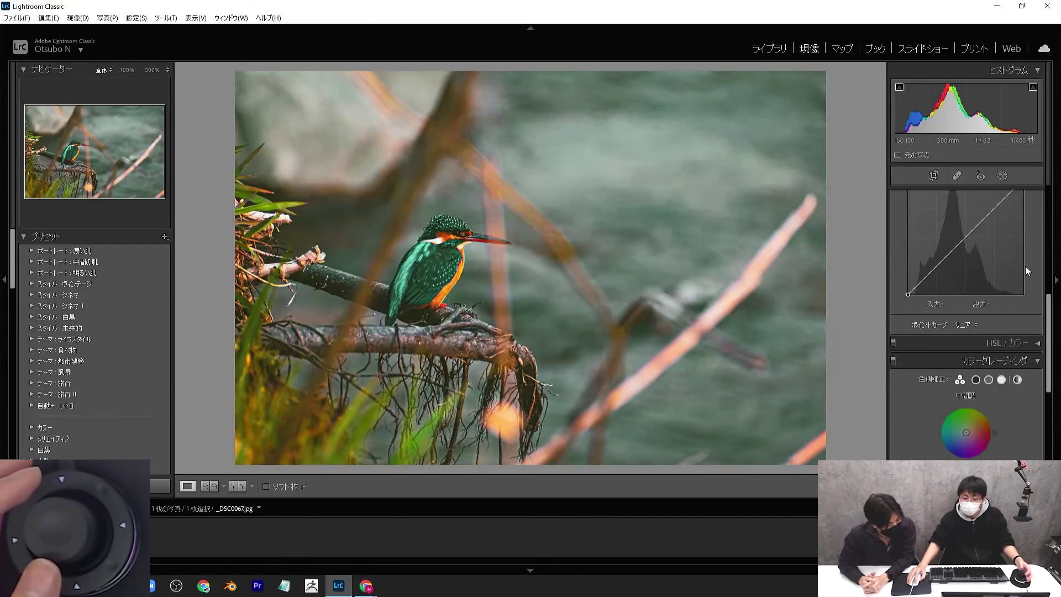
pyautogui.scroll(-3, 956, 300)
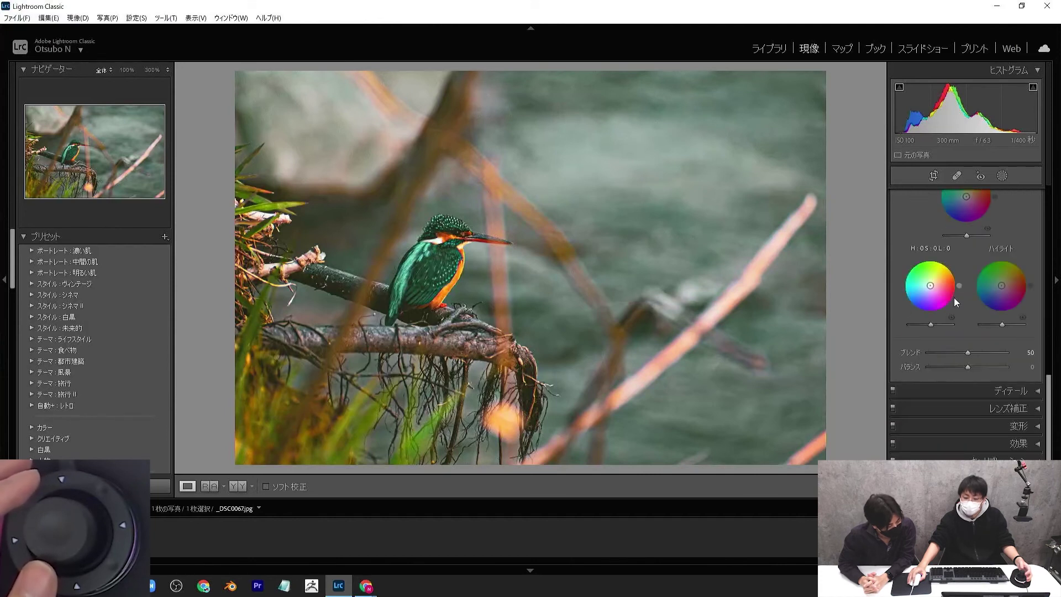
pyautogui.scroll(3, 953, 299)
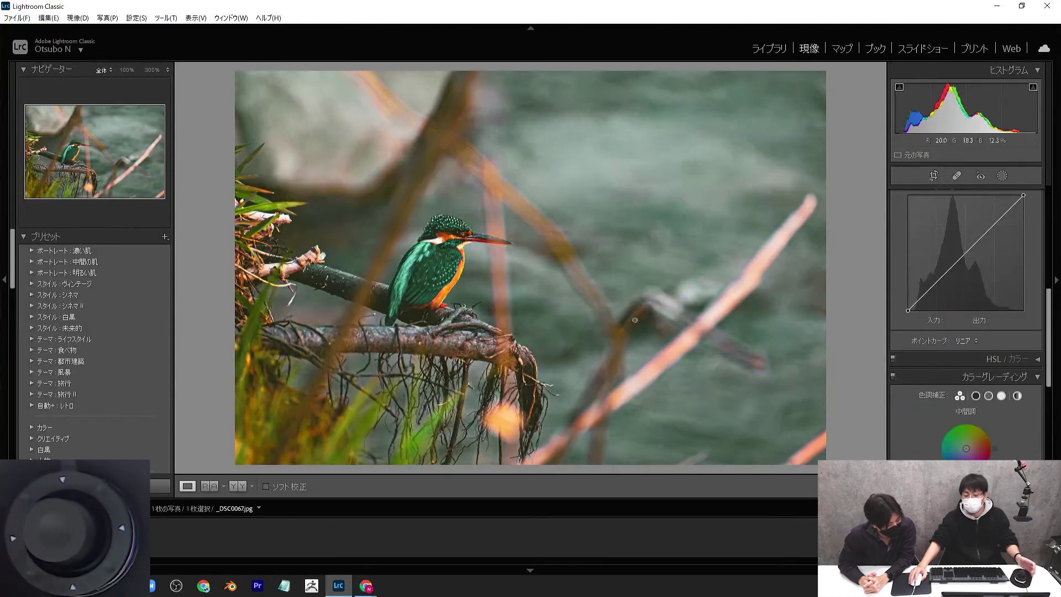